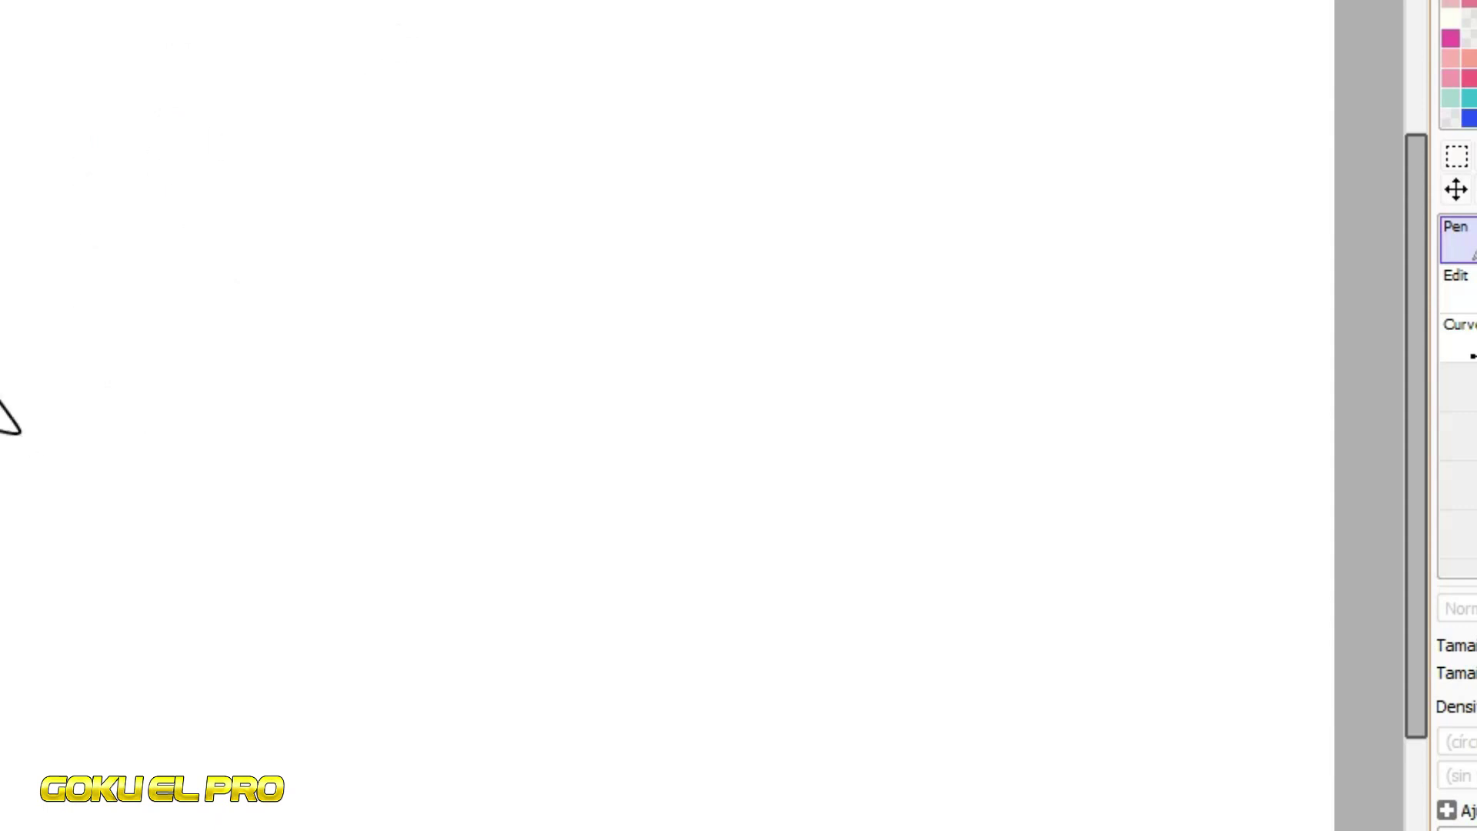
Draw the pointed hair spikes beside the face and above the forehead with the linework Pen
drag(90, 391, 0, 375)
drag(0, 207, 110, 0)
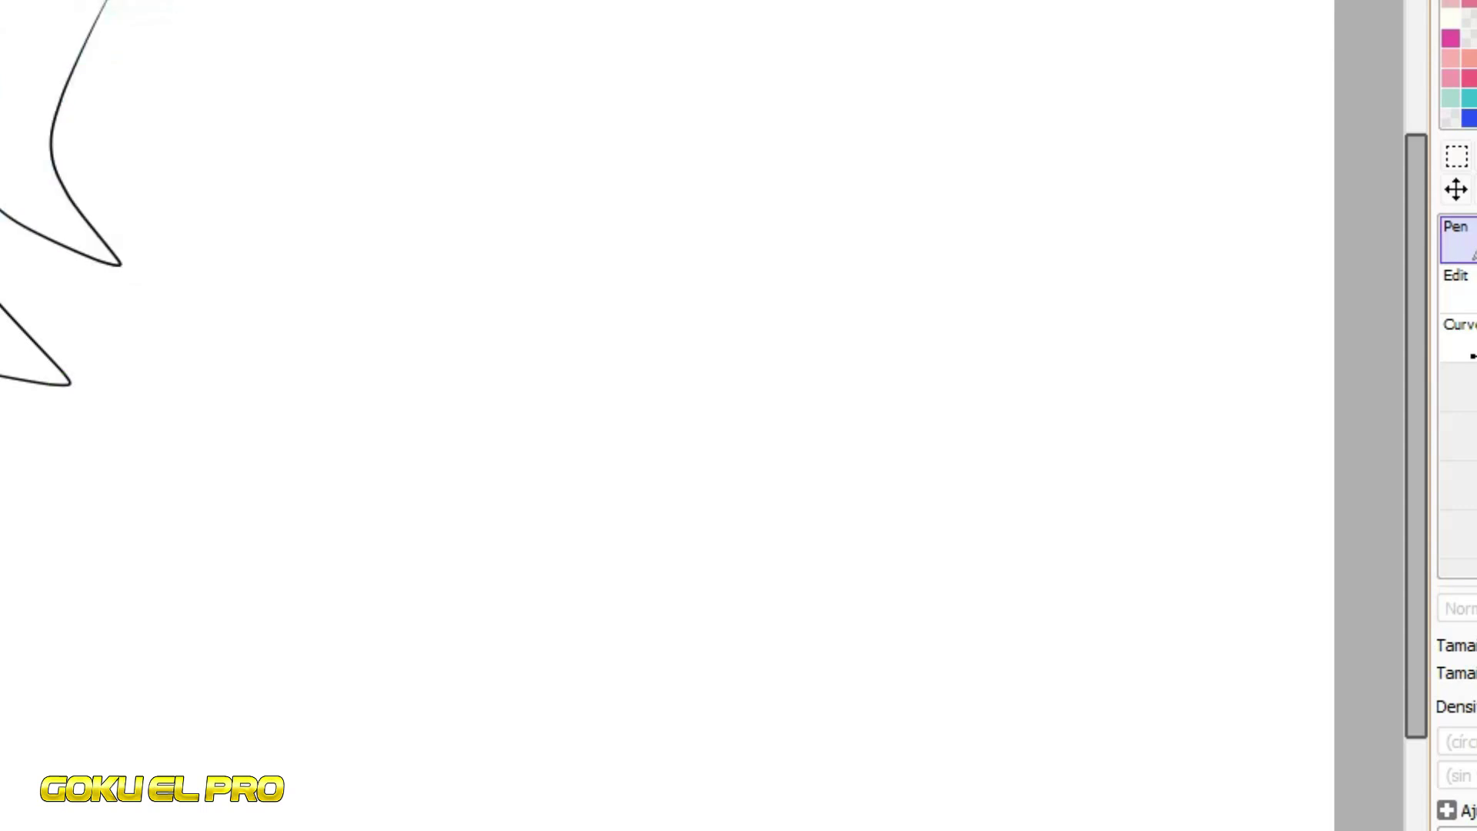
drag(672, 0, 871, 16)
key(ctrl+z)
drag(617, 7, 763, 1)
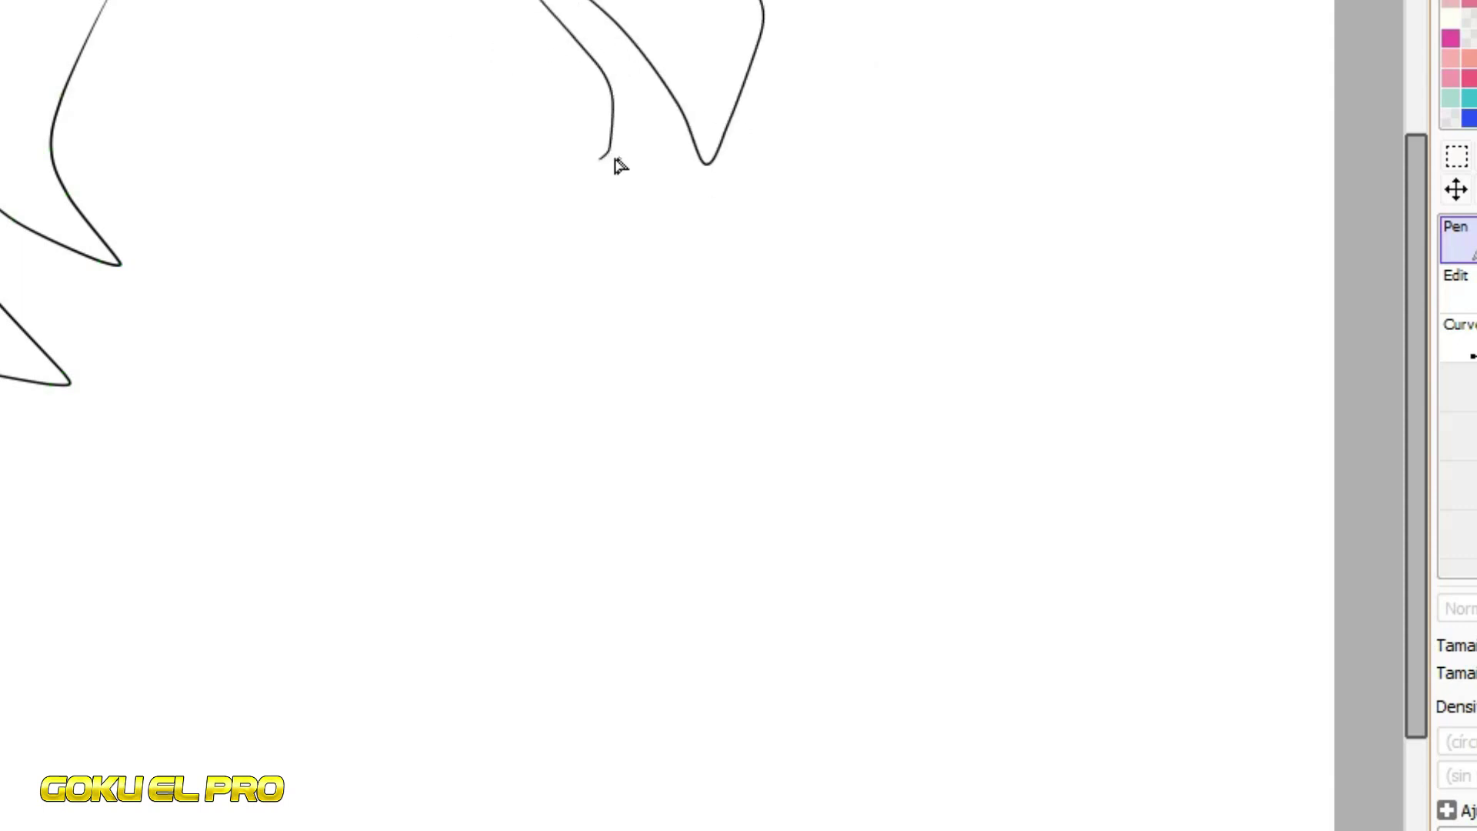
Draw the shouting face profile from brow to chin, the jaw line, and the neck curve starting at the ear
mouse_move(607, 160)
mouse_down()
mouse_move(733, 179)
mouse_move(654, 265)
mouse_move(671, 309)
mouse_move(601, 357)
mouse_move(590, 488)
mouse_move(627, 513)
mouse_move(593, 566)
mouse_move(587, 544)
mouse_move(610, 621)
mouse_move(584, 681)
mouse_move(525, 715)
mouse_move(227, 658)
mouse_move(60, 475)
mouse_up()
drag(224, 651, 147, 626)
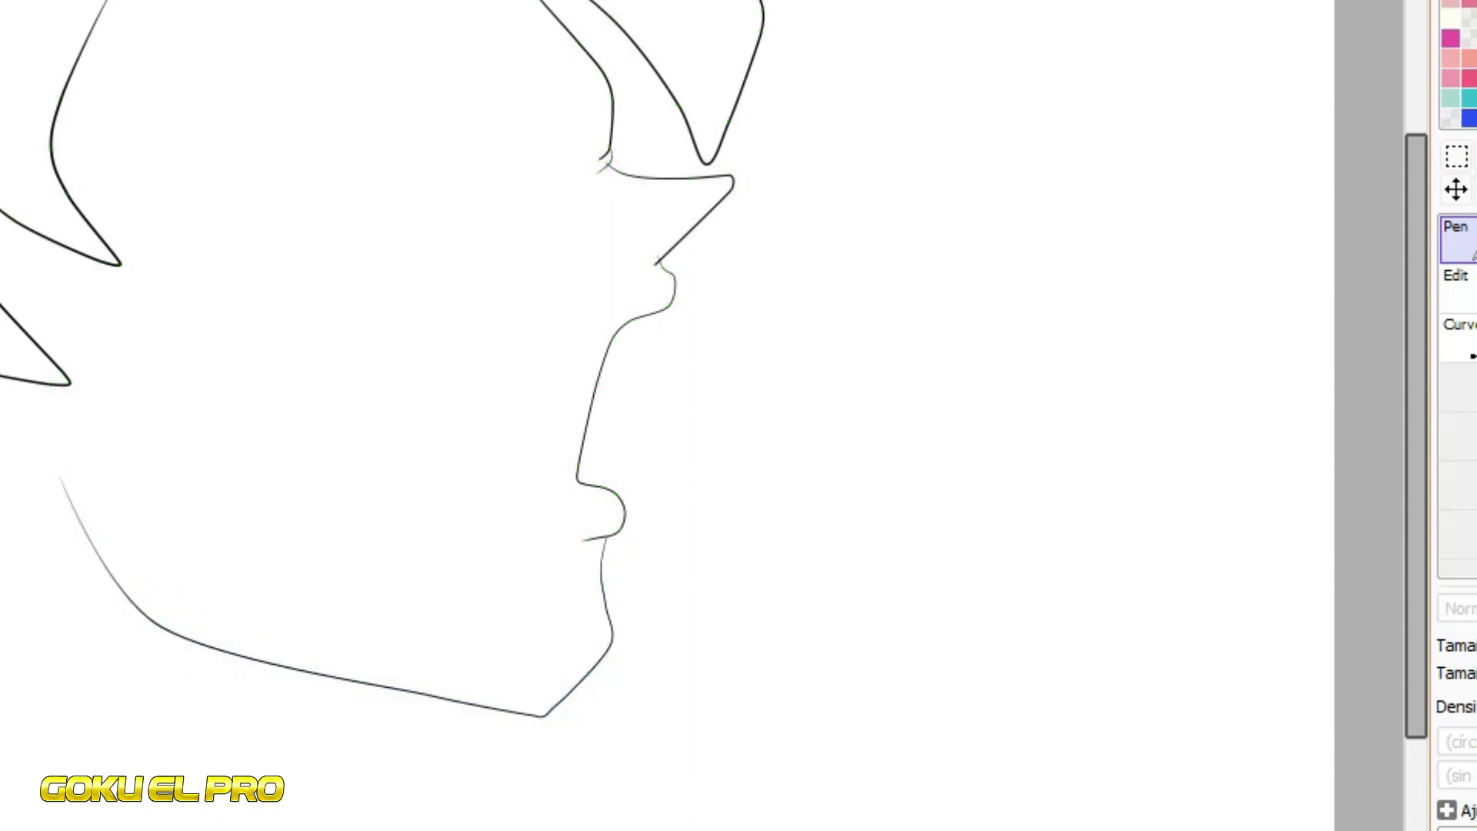
drag(31, 477, 692, 830)
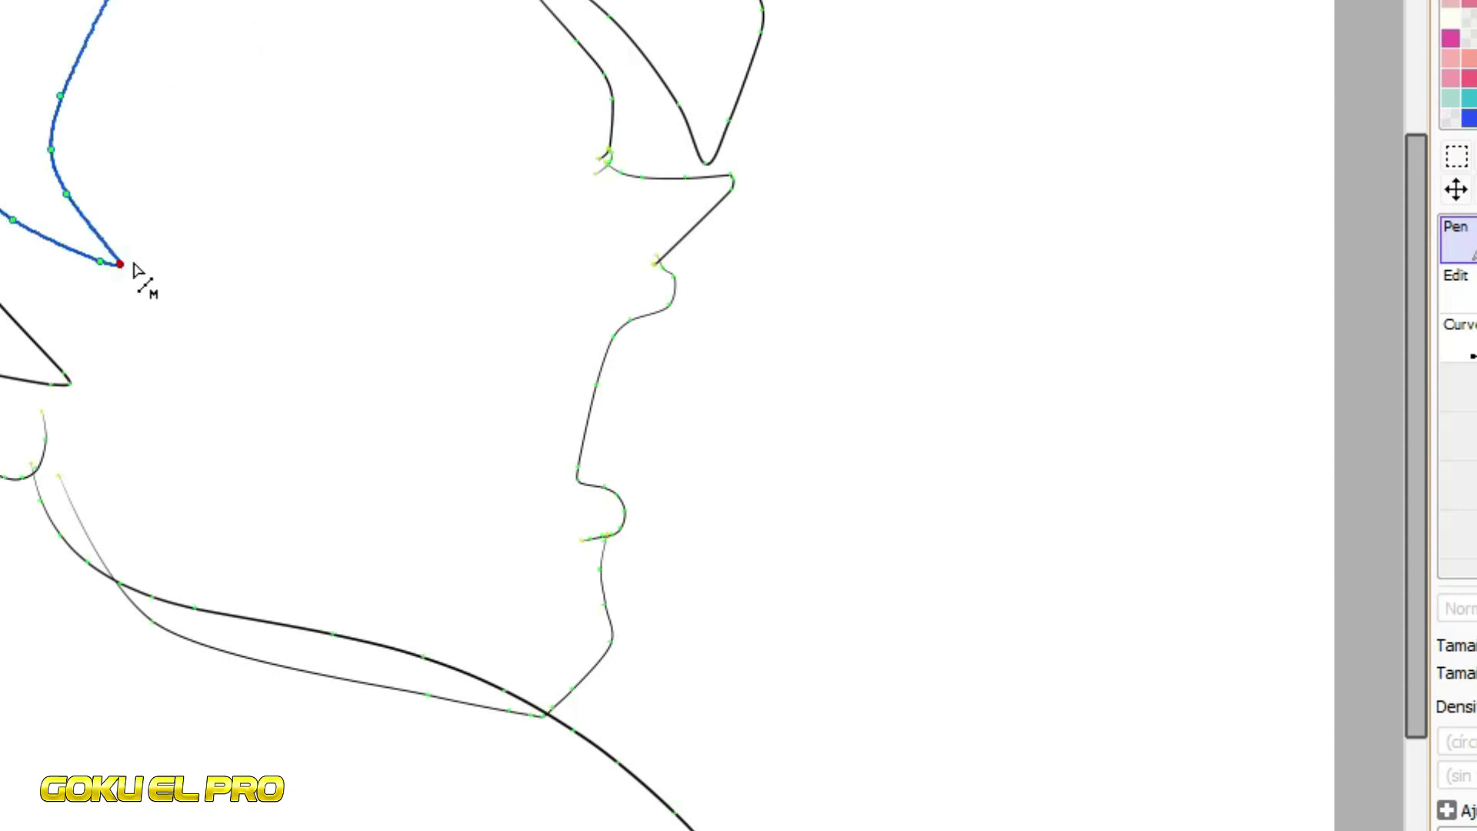
Stretch the tips of the two hair spikes near the ear further toward the face
drag(125, 268, 231, 308)
drag(69, 383, 139, 387)
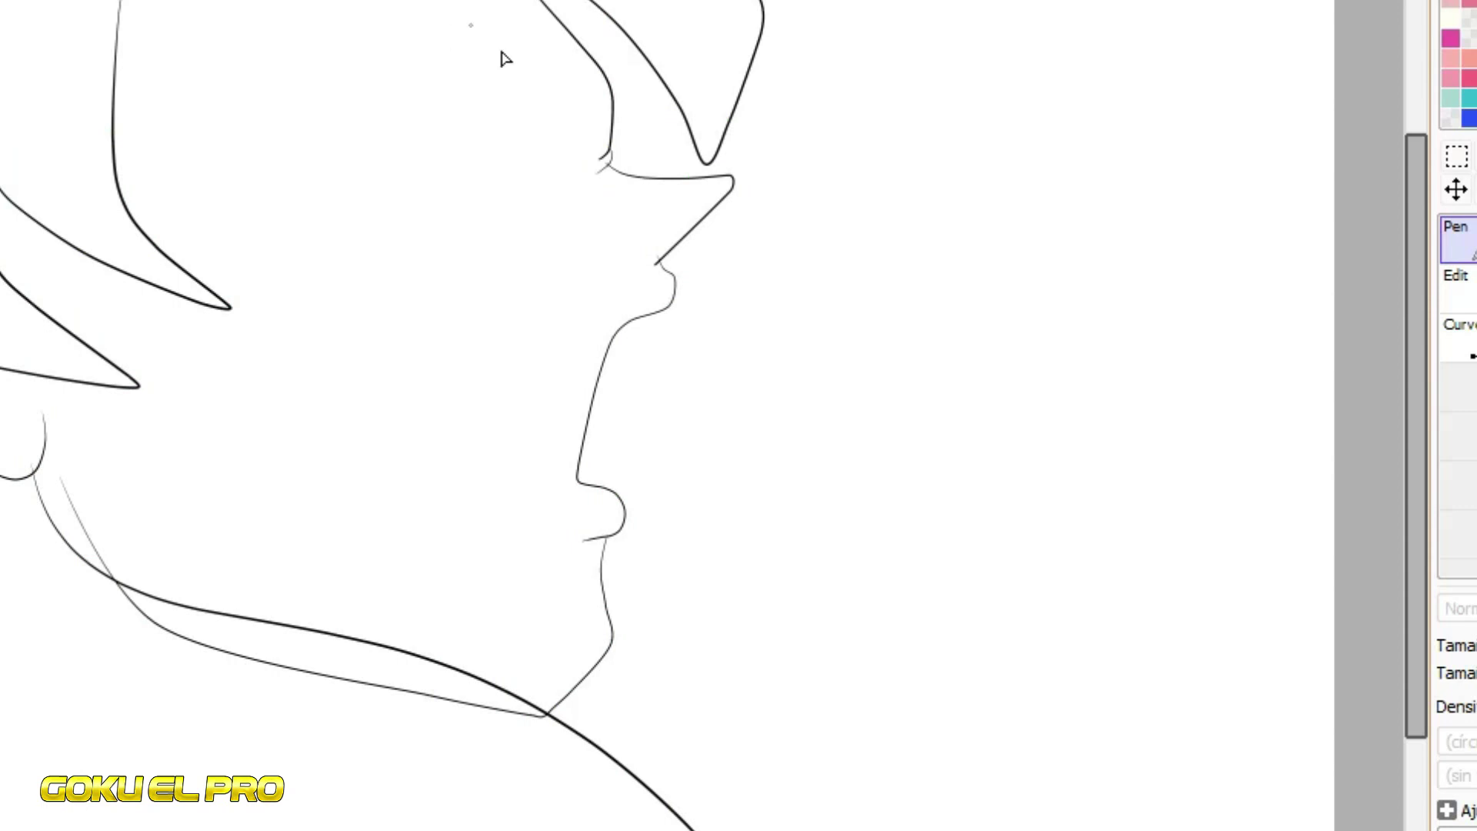
Draw the eyebrow and the angular eye outline beneath it
mouse_move(606, 354)
mouse_down()
mouse_move(648, 294)
mouse_move(640, 304)
mouse_up()
mouse_move(218, 89)
mouse_down()
mouse_move(249, 1)
mouse_move(558, 81)
mouse_move(551, 98)
mouse_move(620, 100)
mouse_move(584, 68)
mouse_up()
mouse_move(215, 95)
mouse_down()
mouse_move(587, 110)
mouse_move(548, 104)
mouse_up()
drag(492, 0, 565, 57)
mouse_move(332, 36)
mouse_down()
mouse_move(380, 164)
mouse_move(543, 195)
mouse_up()
Draw the crease under the eye and add detail lines to the nose and upper mouth
click(640, 247)
drag(657, 258, 740, 186)
drag(345, 236, 594, 214)
drag(616, 334, 678, 284)
mouse_move(602, 360)
mouse_down()
mouse_move(589, 356)
mouse_move(604, 354)
mouse_up()
Simplify the upper tooth outline by removing surplus anchor points, and move its upper end onto the lip line
click(1455, 277)
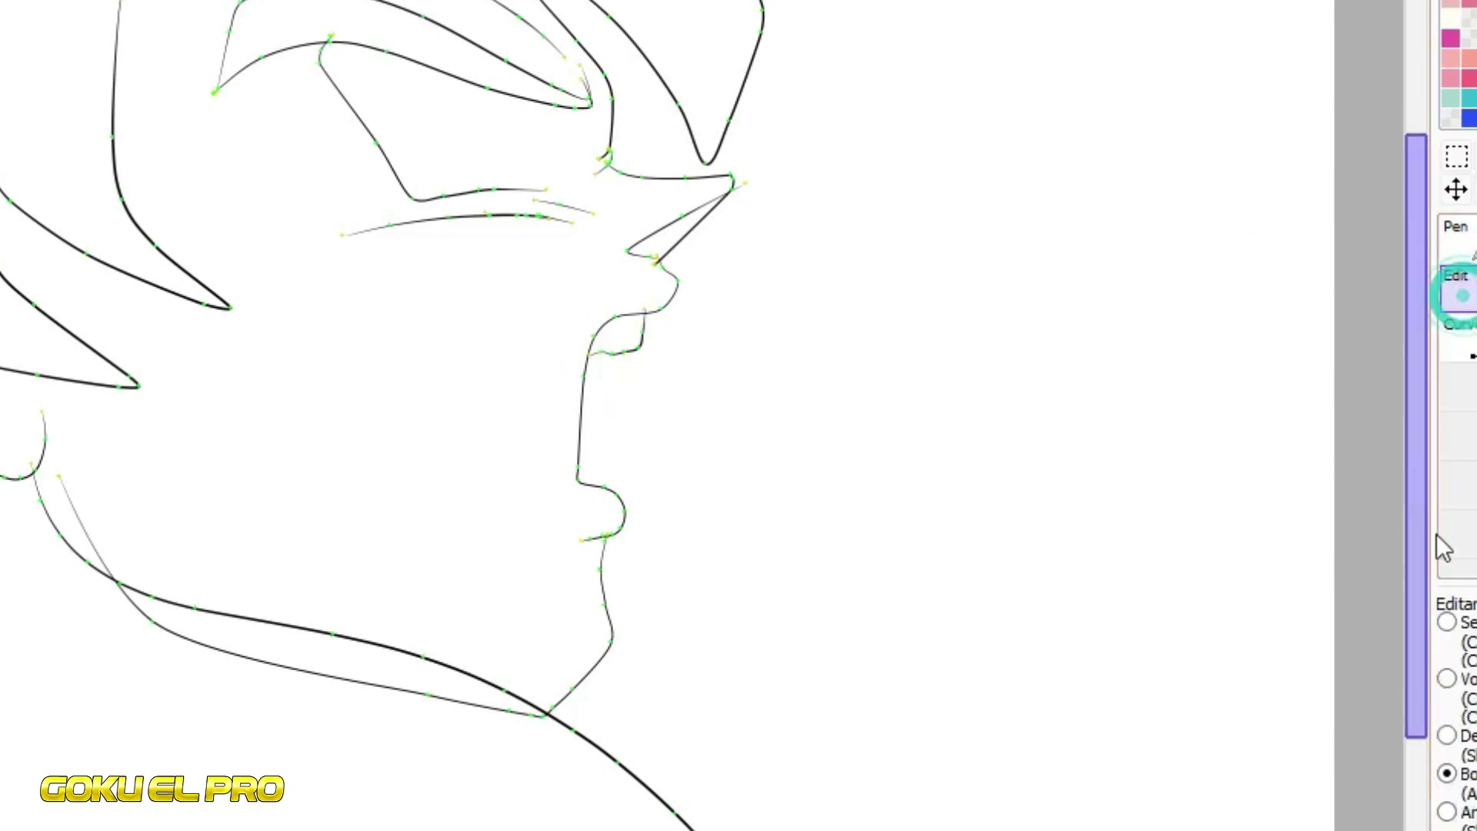
click(615, 354)
click(626, 354)
click(604, 353)
click(643, 334)
drag(645, 310, 648, 316)
click(644, 332)
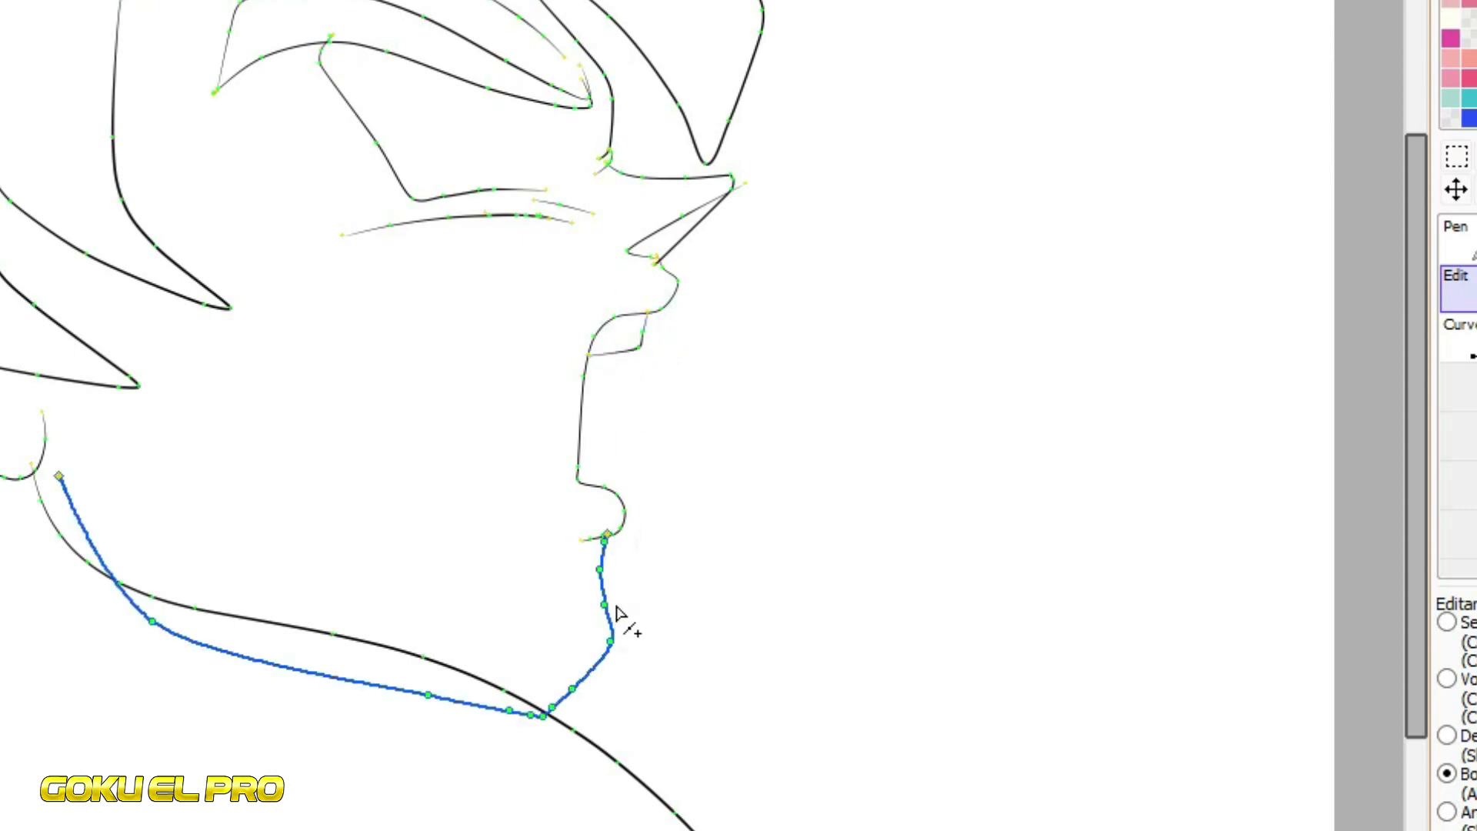
Remove surplus anchor points from the chin line and shift the lower lip's anchor points slightly downward
click(604, 546)
click(600, 567)
ctrl+click(608, 549)
drag(589, 541, 585, 553)
ctrl+click(578, 490)
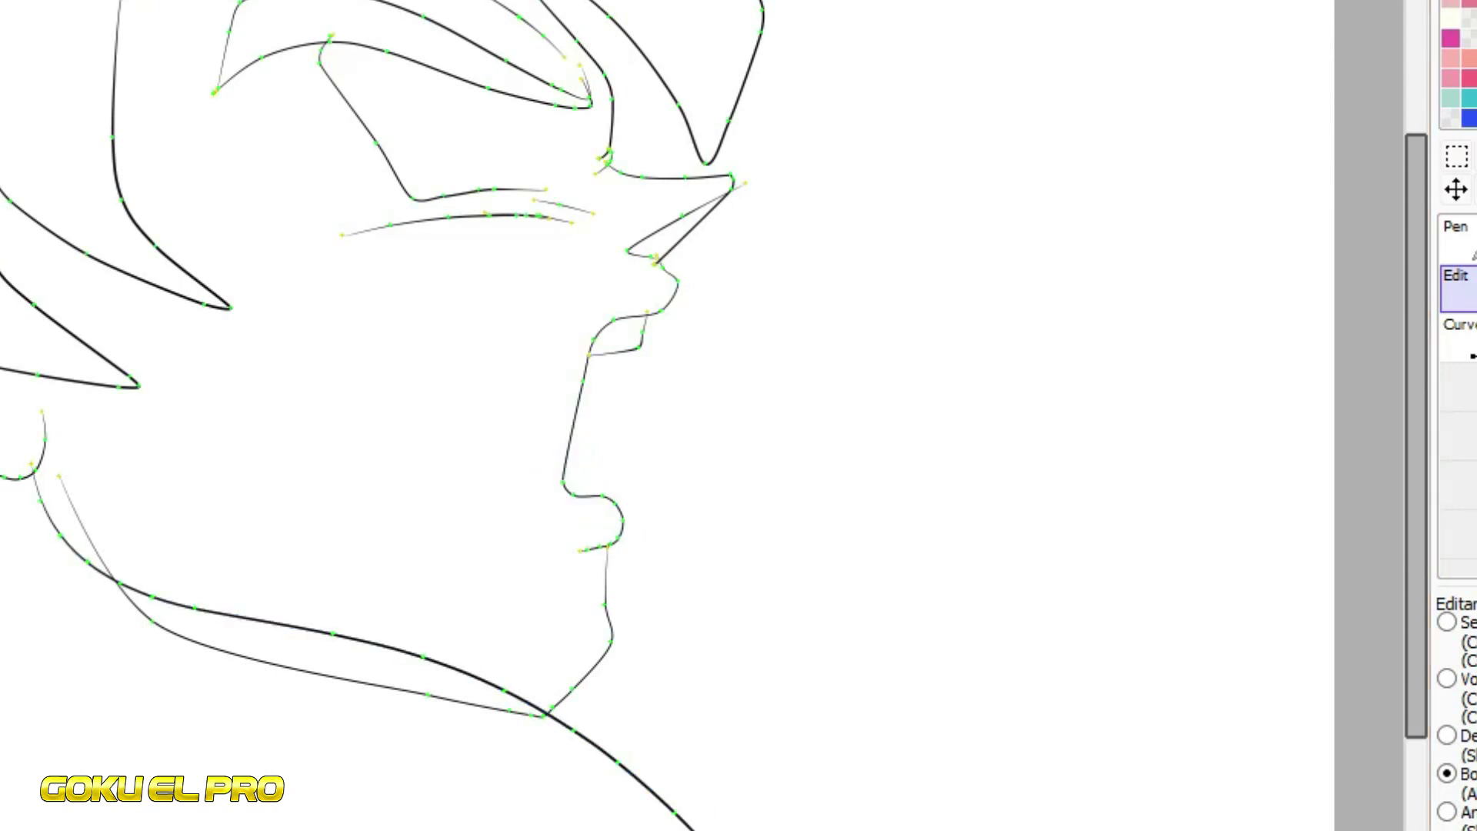
Flip the canvas view horizontally and draw the palm outline and the clawed thumb in front of the face
key(h)
scroll(727, 316, down, 2)
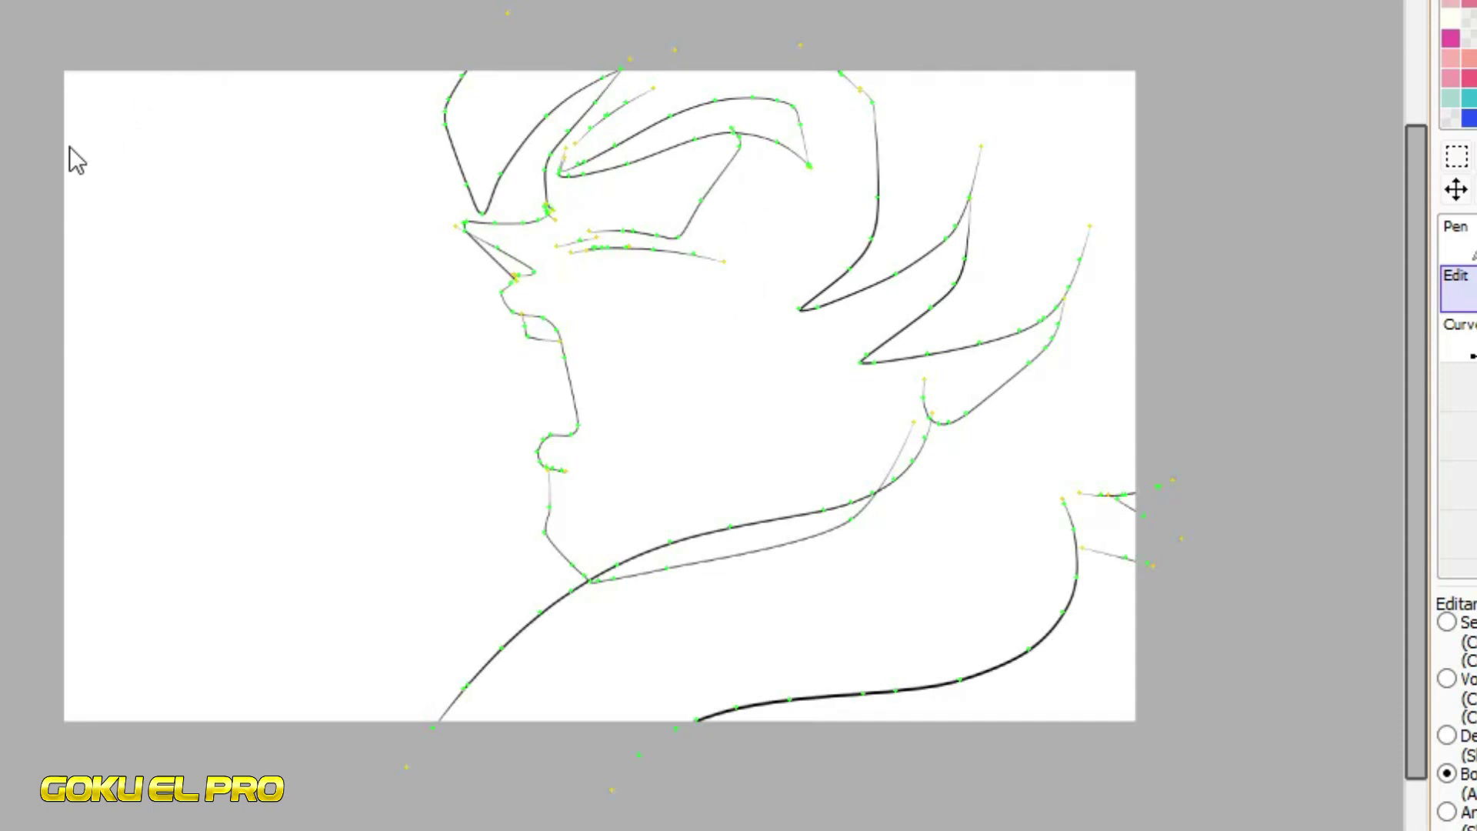
key(n)
drag(39, 152, 147, 58)
mouse_move(346, 39)
mouse_down()
mouse_move(139, 147)
mouse_move(204, 148)
mouse_move(168, 159)
mouse_move(193, 173)
mouse_move(174, 240)
mouse_move(58, 453)
mouse_up()
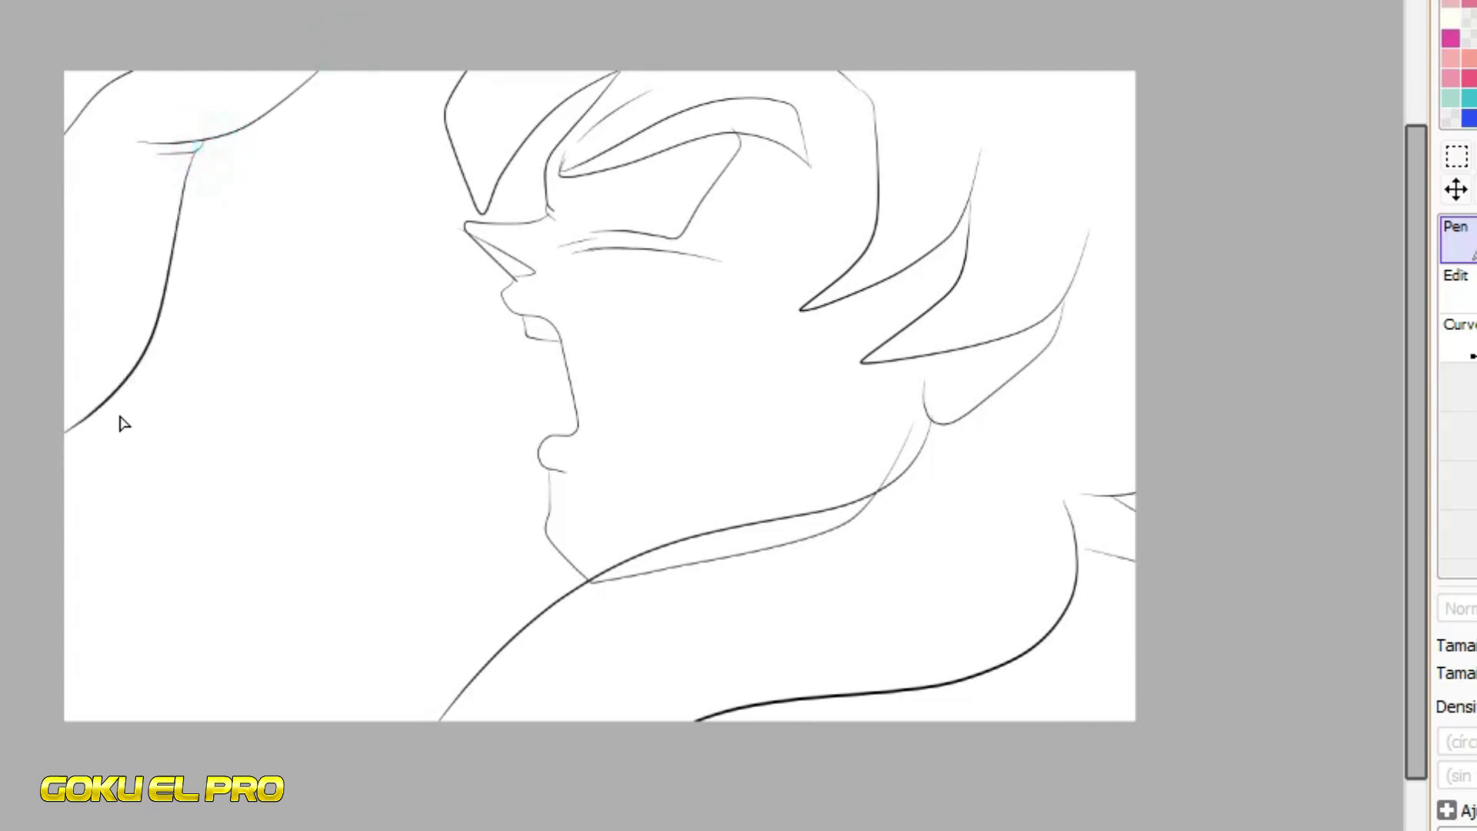
drag(112, 398, 100, 504)
mouse_move(71, 466)
mouse_down()
mouse_move(413, 653)
mouse_move(289, 640)
mouse_move(65, 719)
mouse_up()
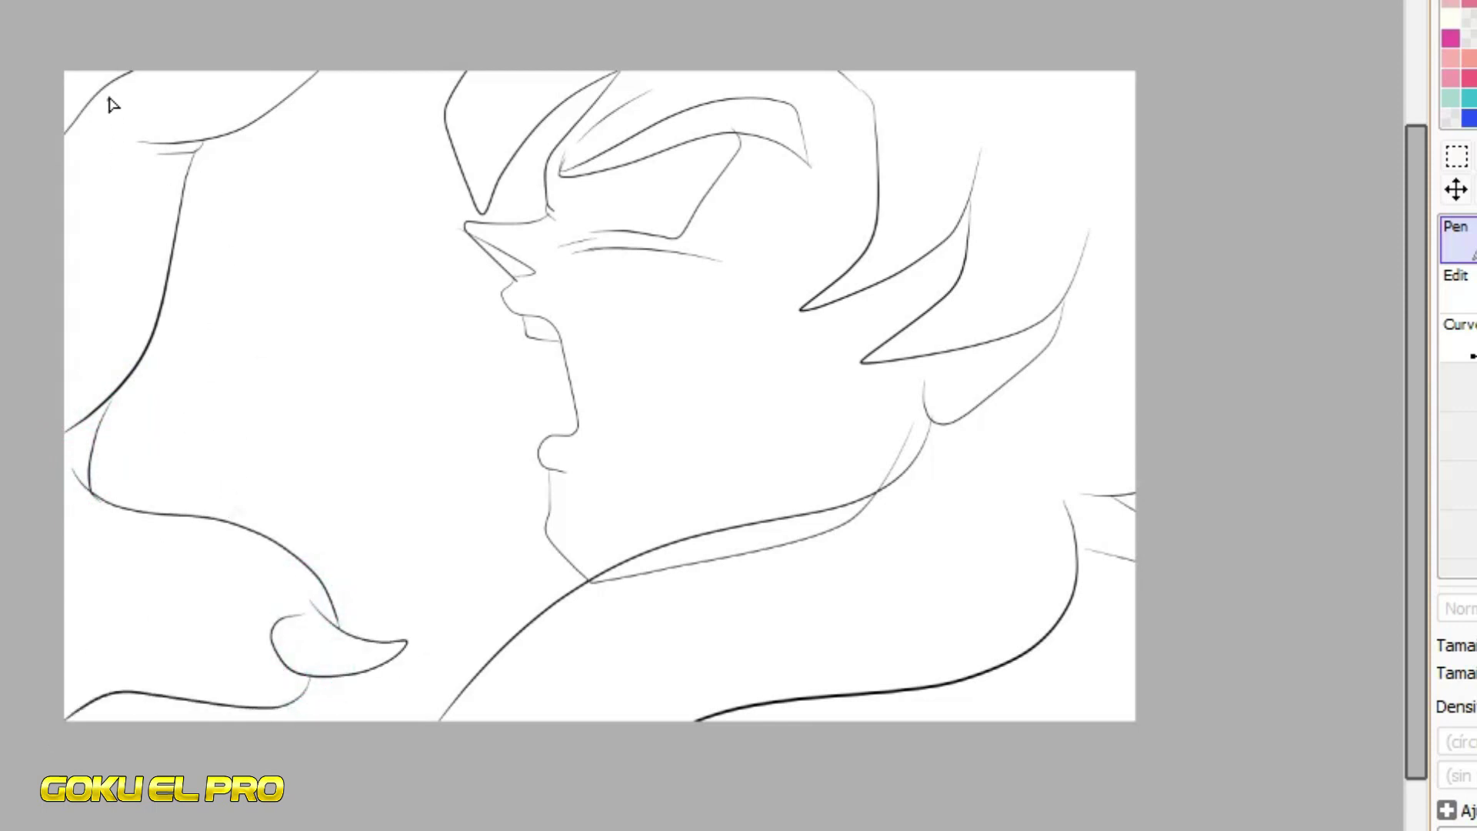
Draw three fingers with pointed claws extending from the palm toward the face, and a short palm crease
drag(260, 10, 308, 0)
mouse_move(308, 76)
mouse_down()
mouse_move(348, 76)
mouse_move(384, 134)
mouse_move(295, 171)
mouse_move(249, 165)
mouse_move(156, 224)
mouse_up()
drag(377, 91, 381, 133)
drag(243, 183, 352, 198)
drag(258, 260, 246, 254)
drag(277, 268, 149, 322)
mouse_move(364, 204)
mouse_down()
mouse_move(398, 229)
mouse_move(366, 244)
mouse_up()
drag(152, 319, 336, 312)
drag(237, 372, 91, 443)
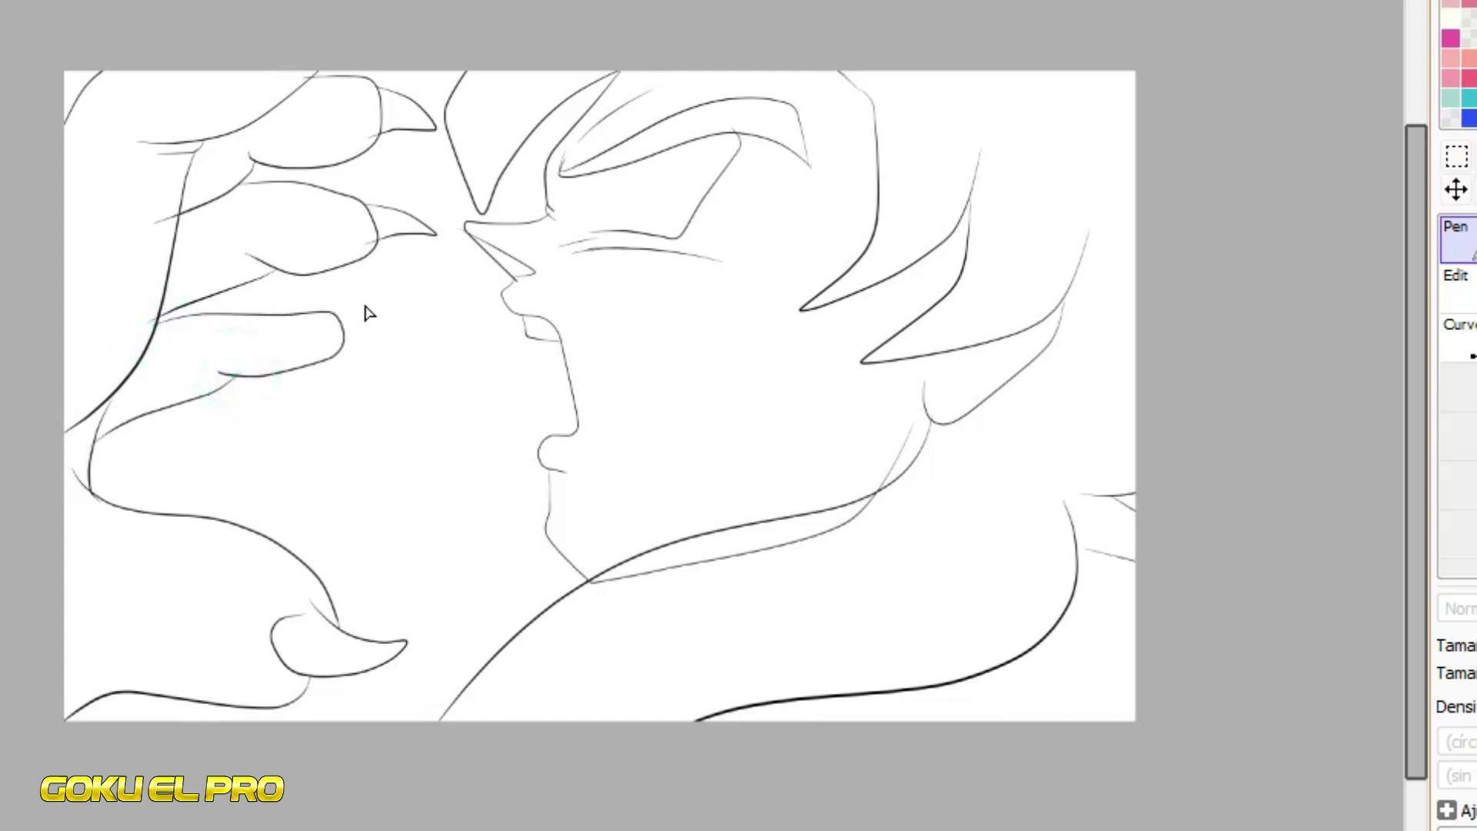
drag(338, 316, 394, 322)
click(118, 262)
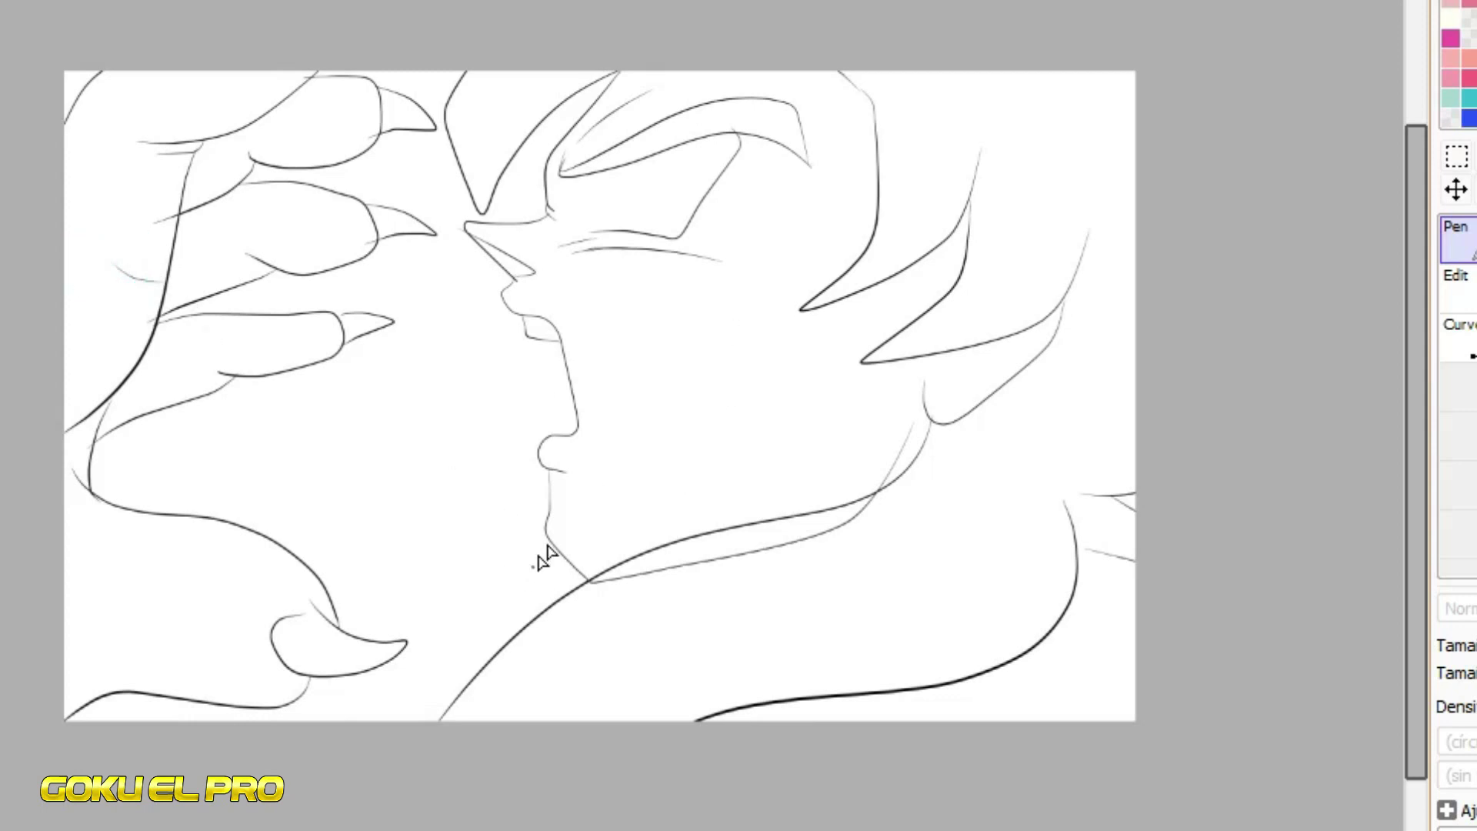
Draw a curve from the chin down to the canvas's lower edge, redoing the first attempt
drag(548, 534, 370, 676)
key(ctrl+z)
drag(547, 536, 358, 721)
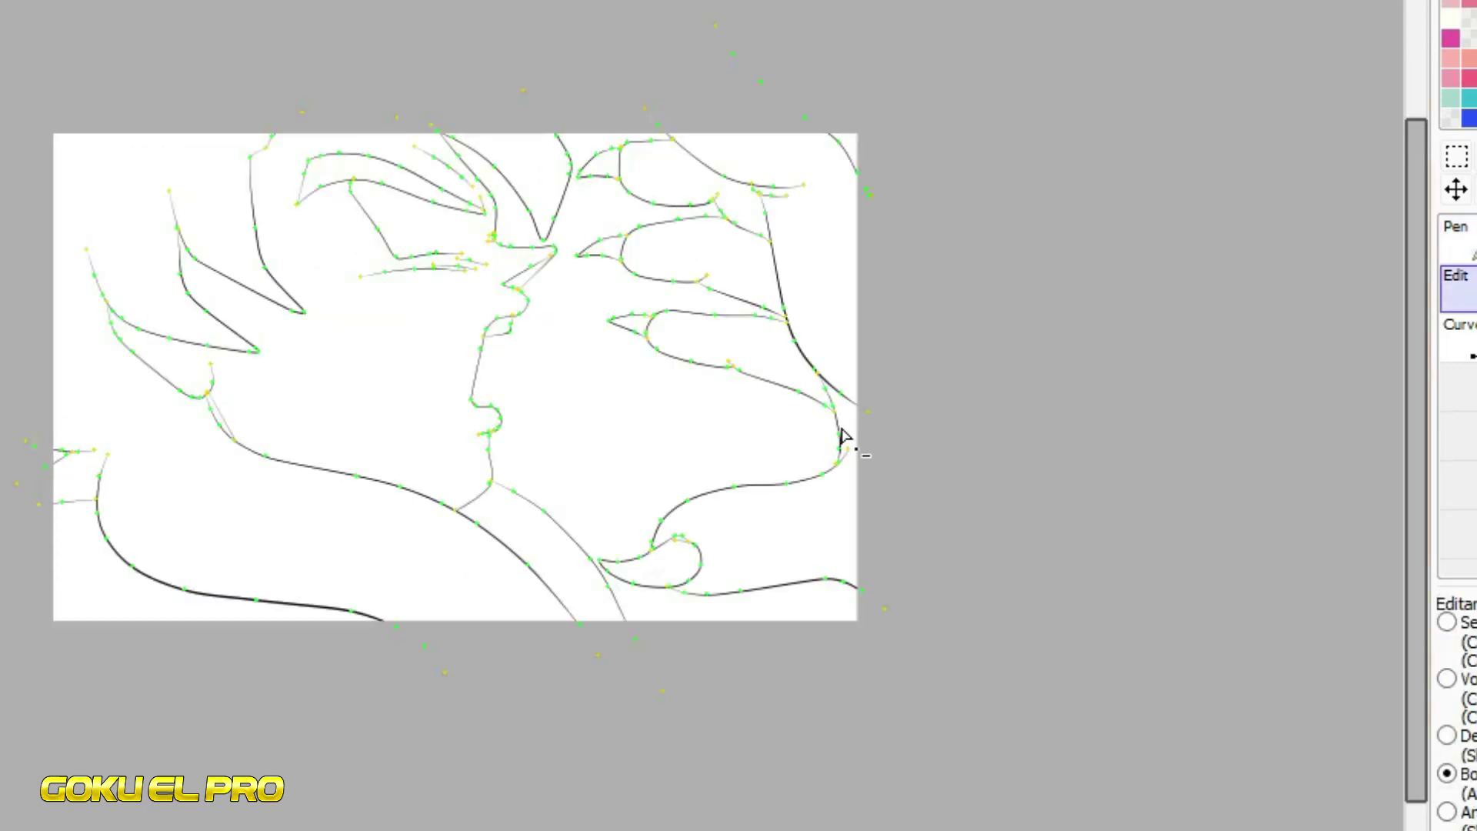
Select the palm, fingers and thumb with the Magic Wand, leaving out the claws
key(h)
scroll(457, 293, up, 3)
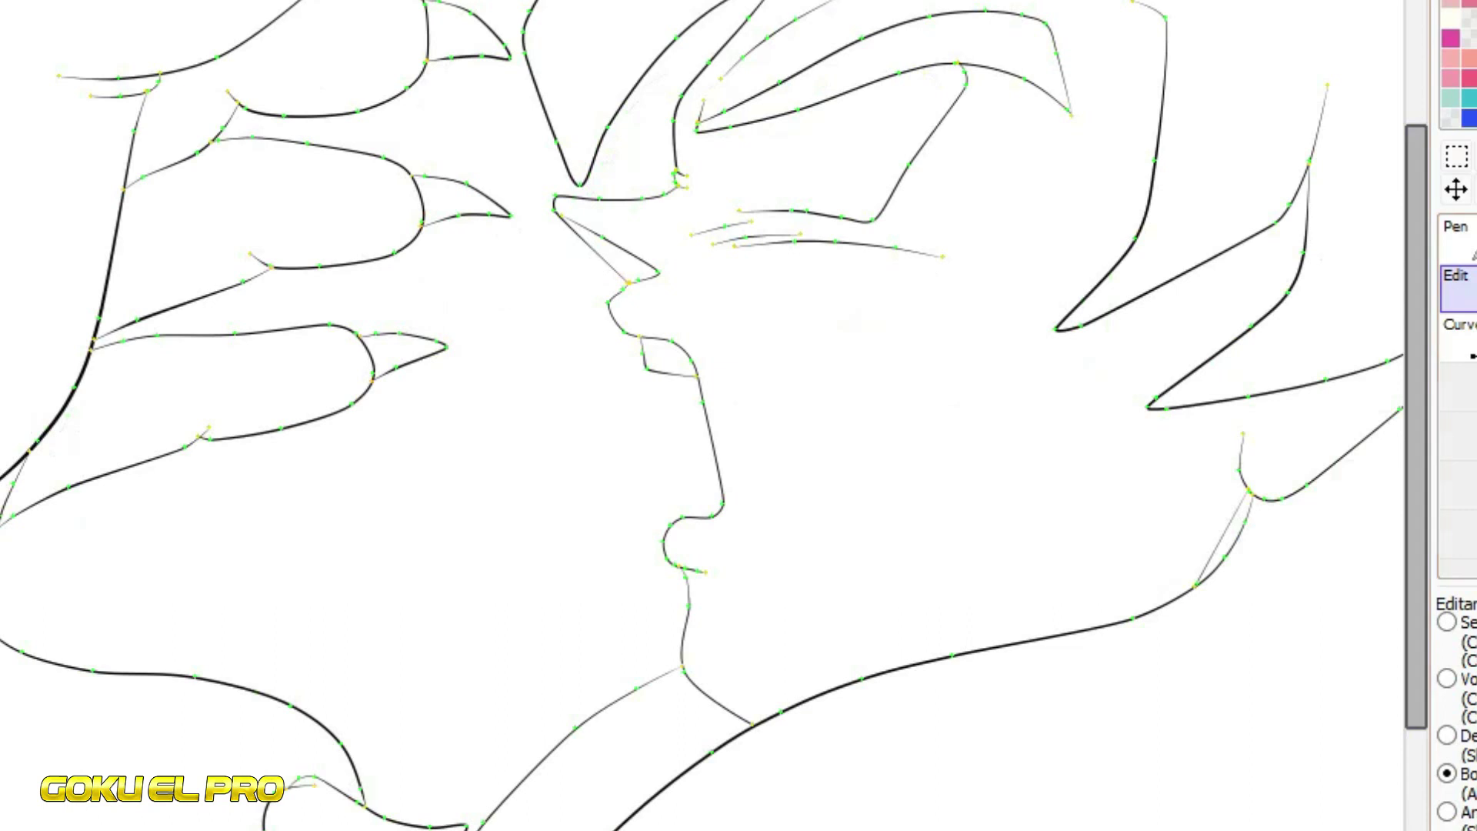
key(w)
click(160, 35)
click(184, 109)
click(196, 234)
click(152, 398)
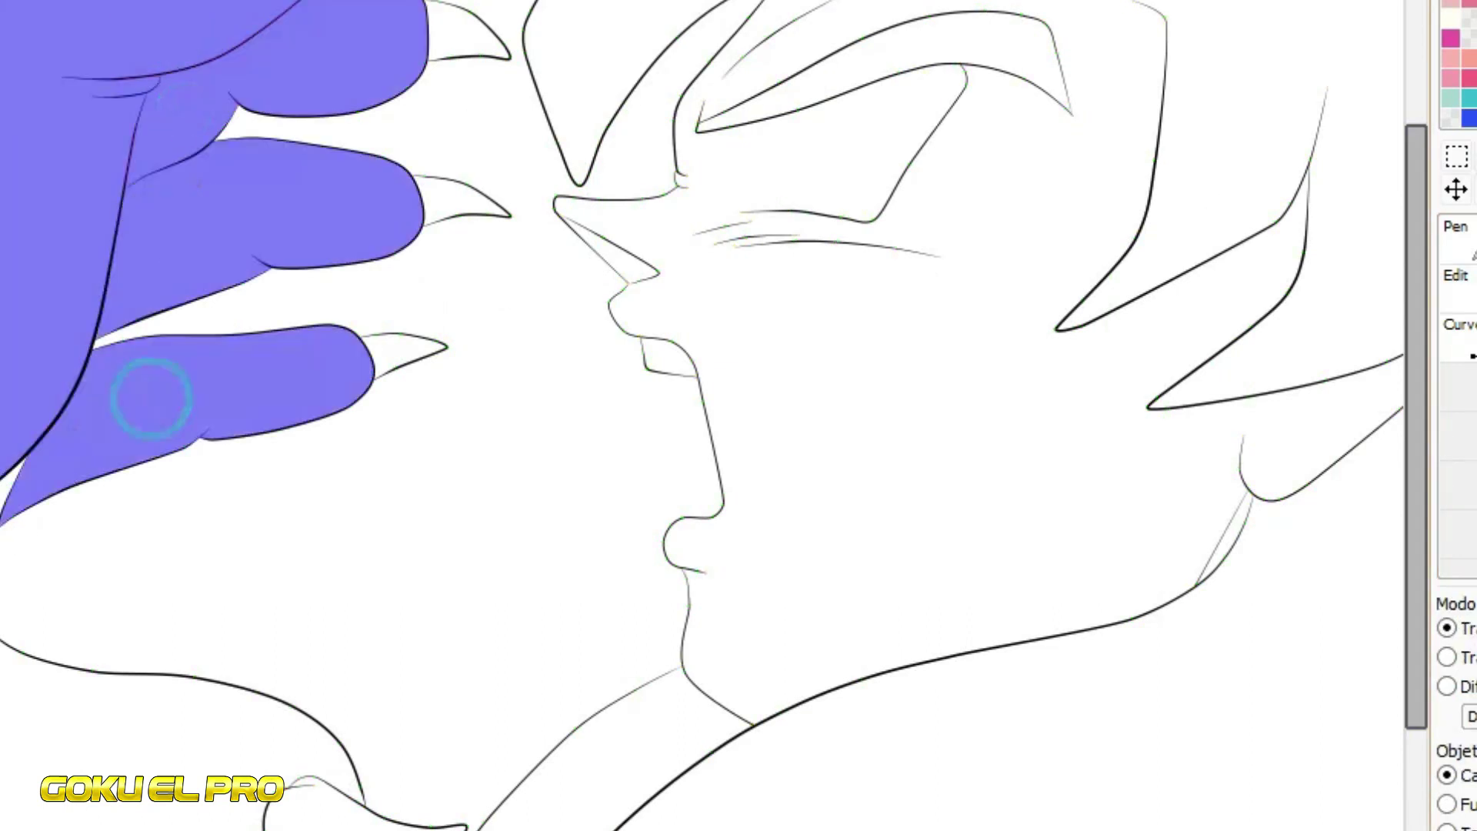
click(1, 573)
Fill the selected hand with magenta using the Bucket tool
key(b)
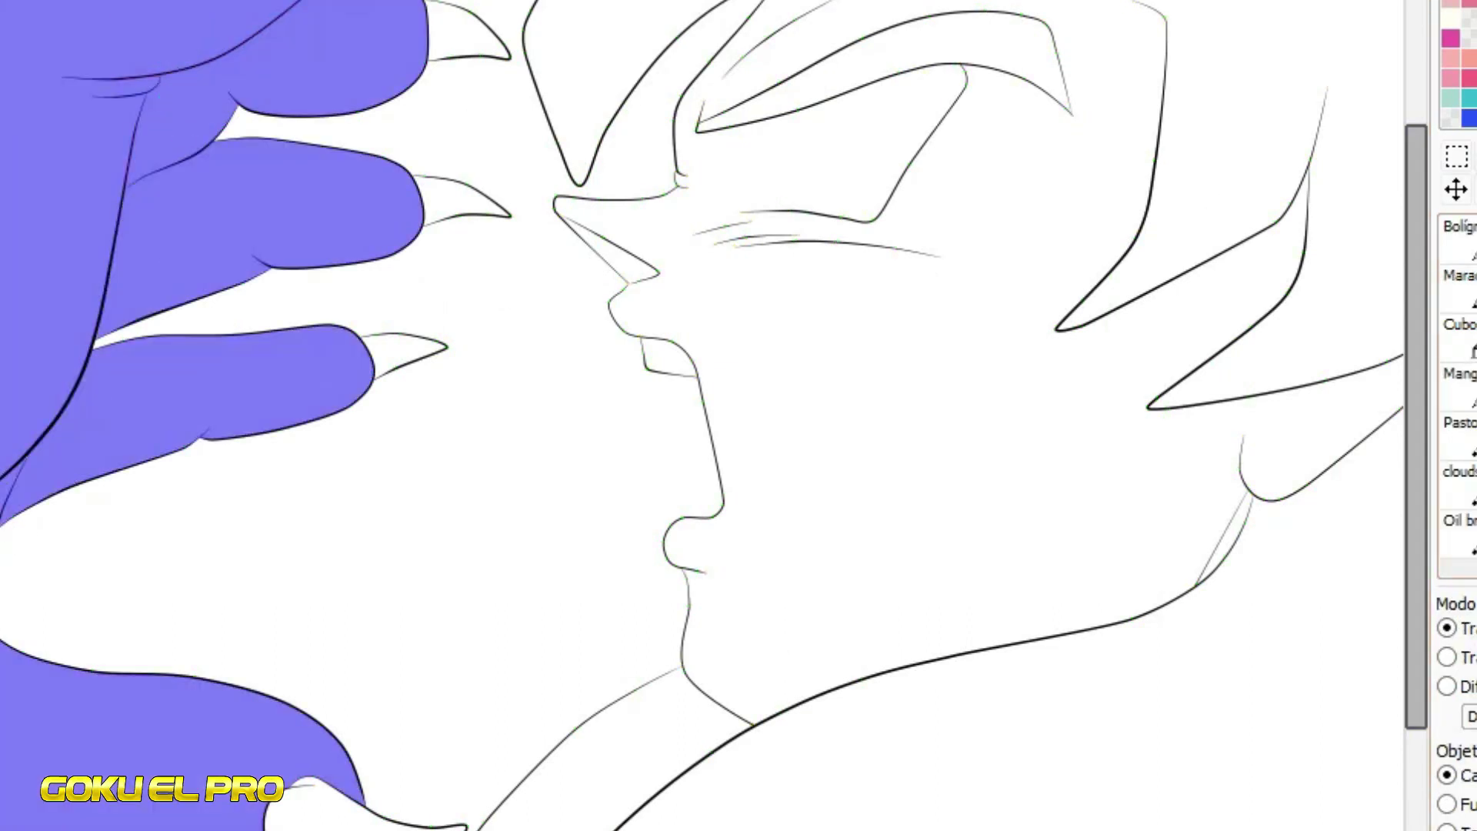
click(1455, 329)
click(66, 297)
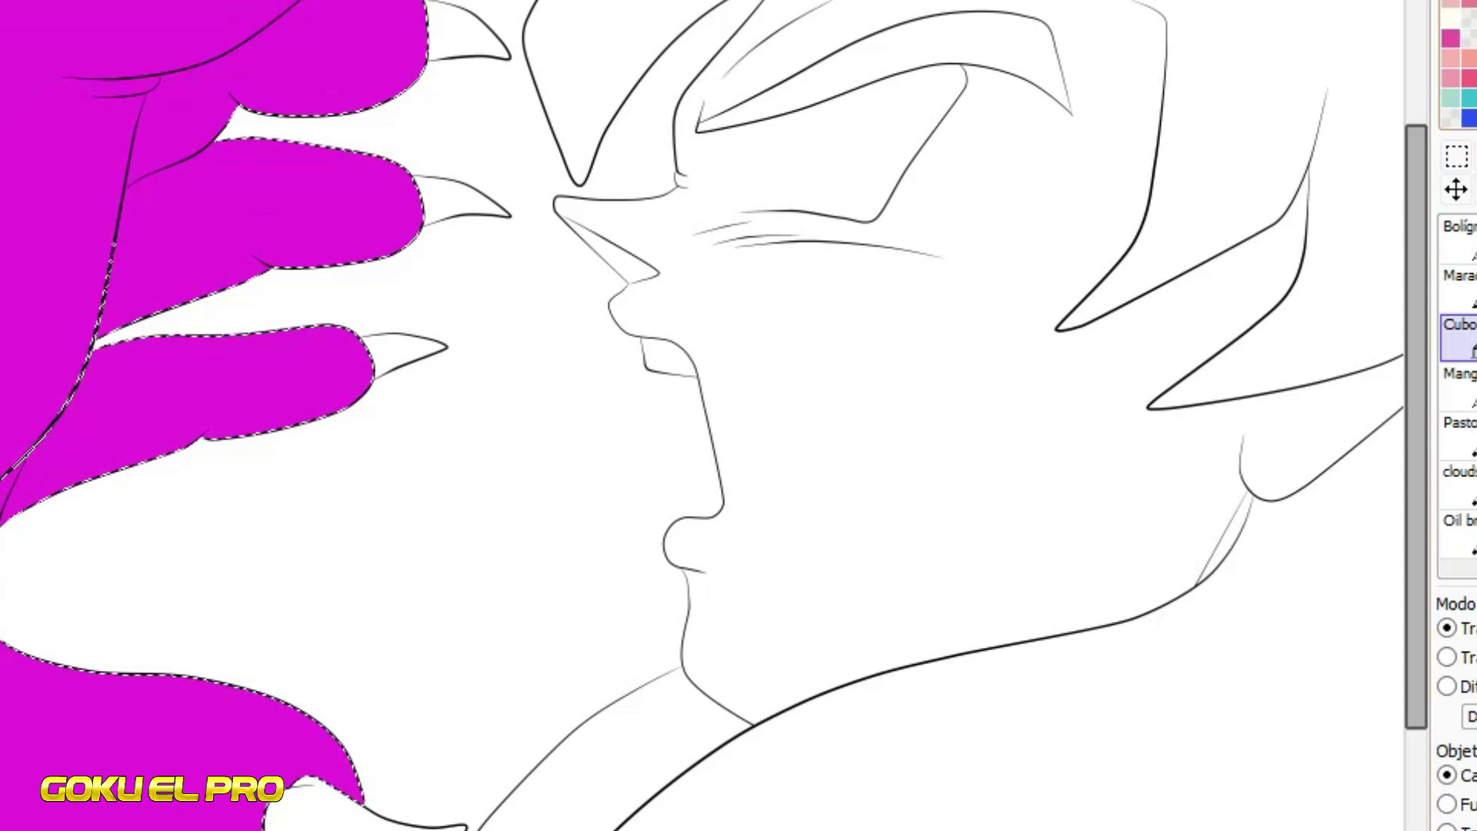
Paint dark purple shading strokes across the palm and along the thumb
click(1458, 231)
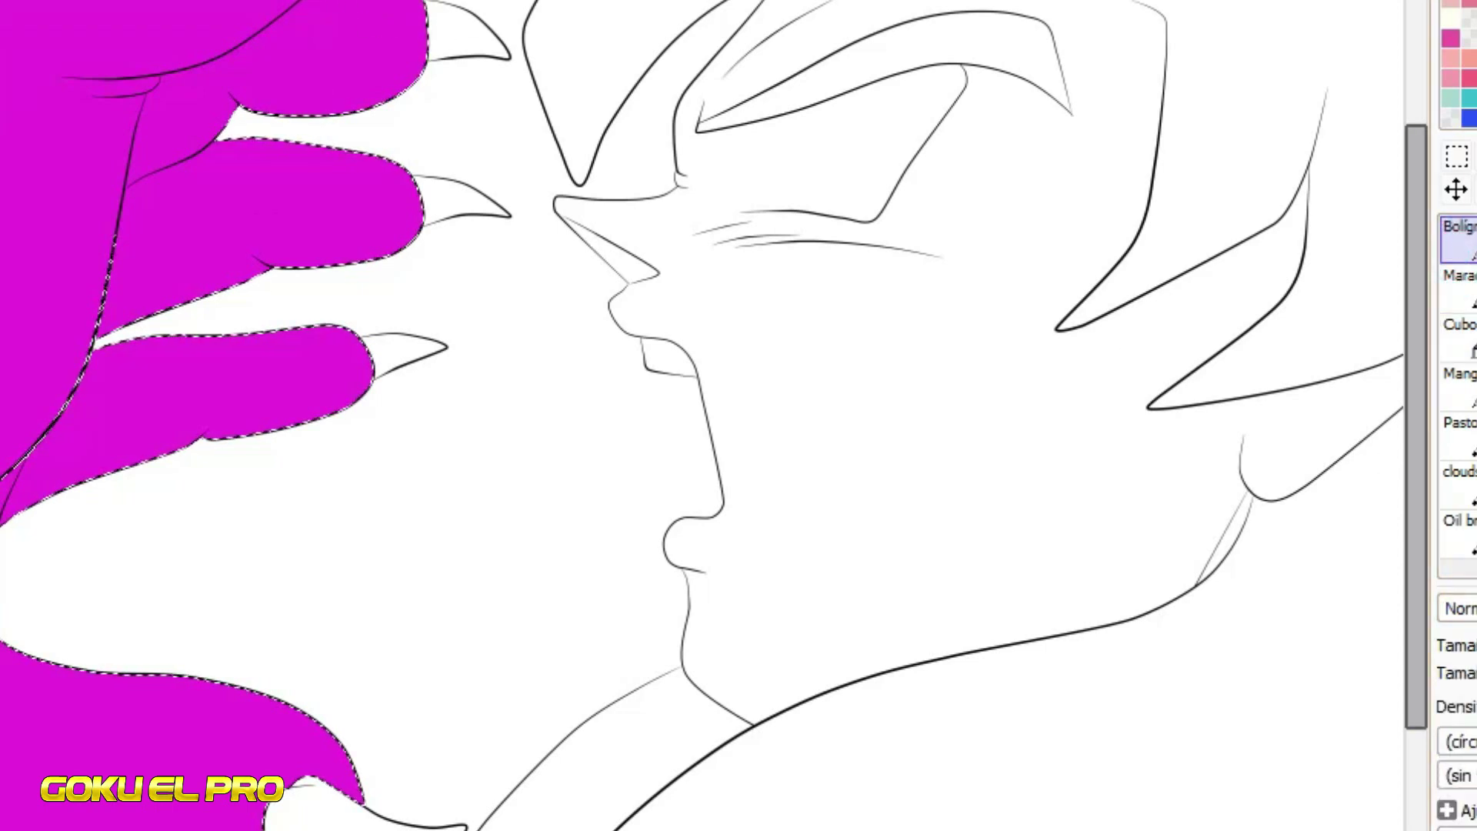
drag(223, 2, 3, 66)
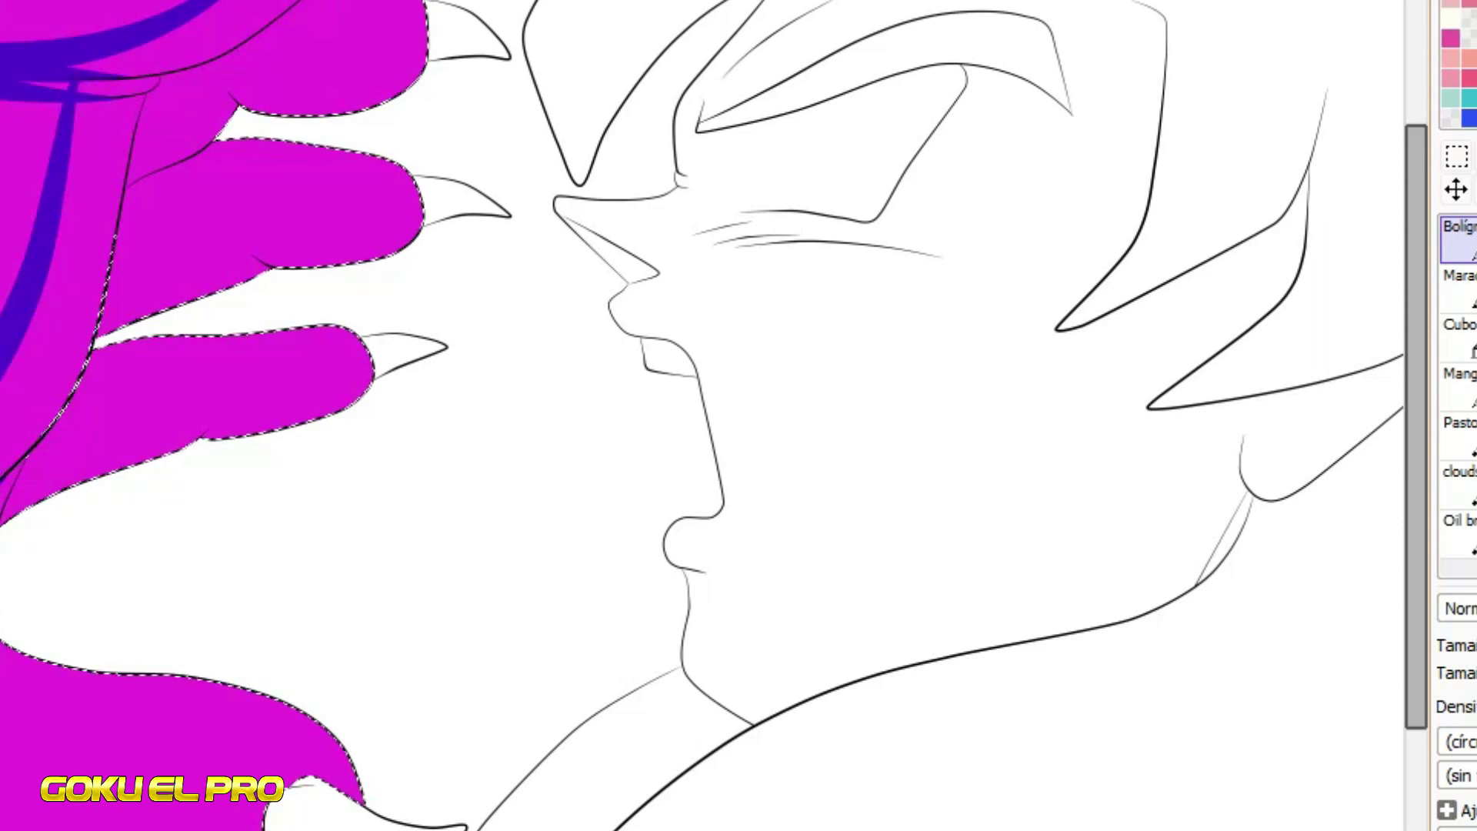
click(365, 808)
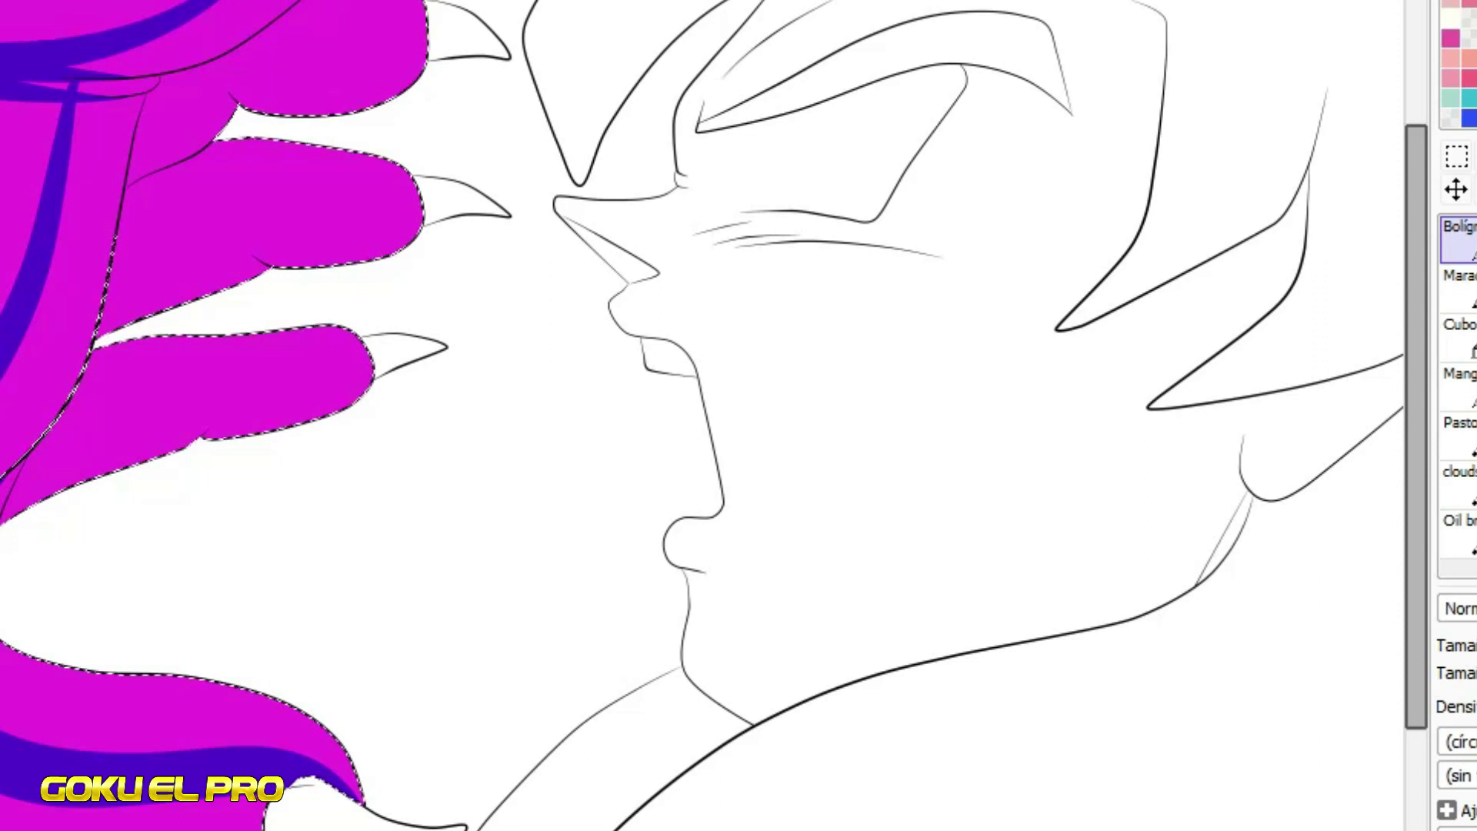
Paint dark purple shading bands along the three fingers and across the palm toward the wrist
scroll(567, 534, down, 3)
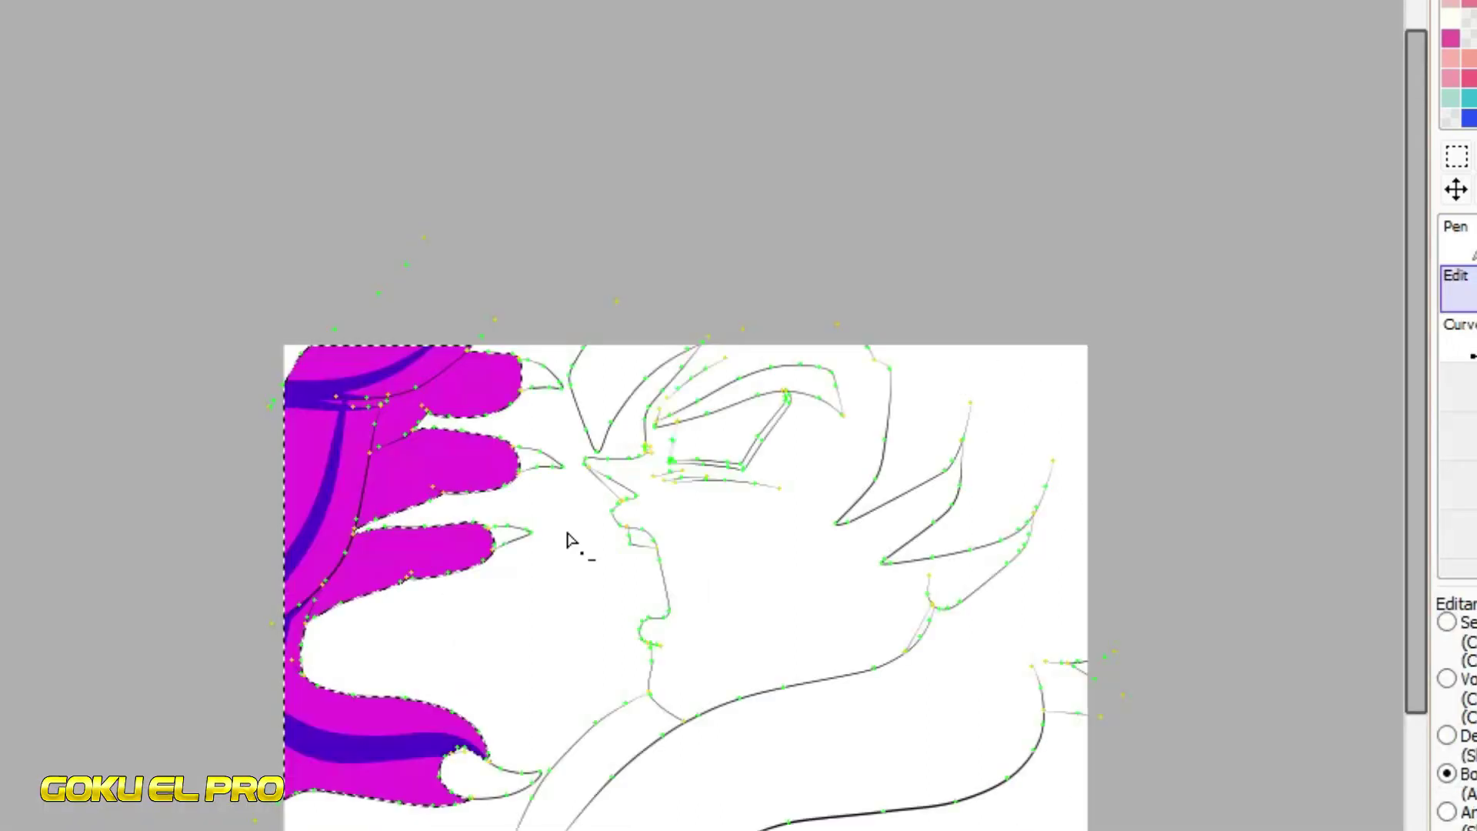
scroll(353, 514, up, 3)
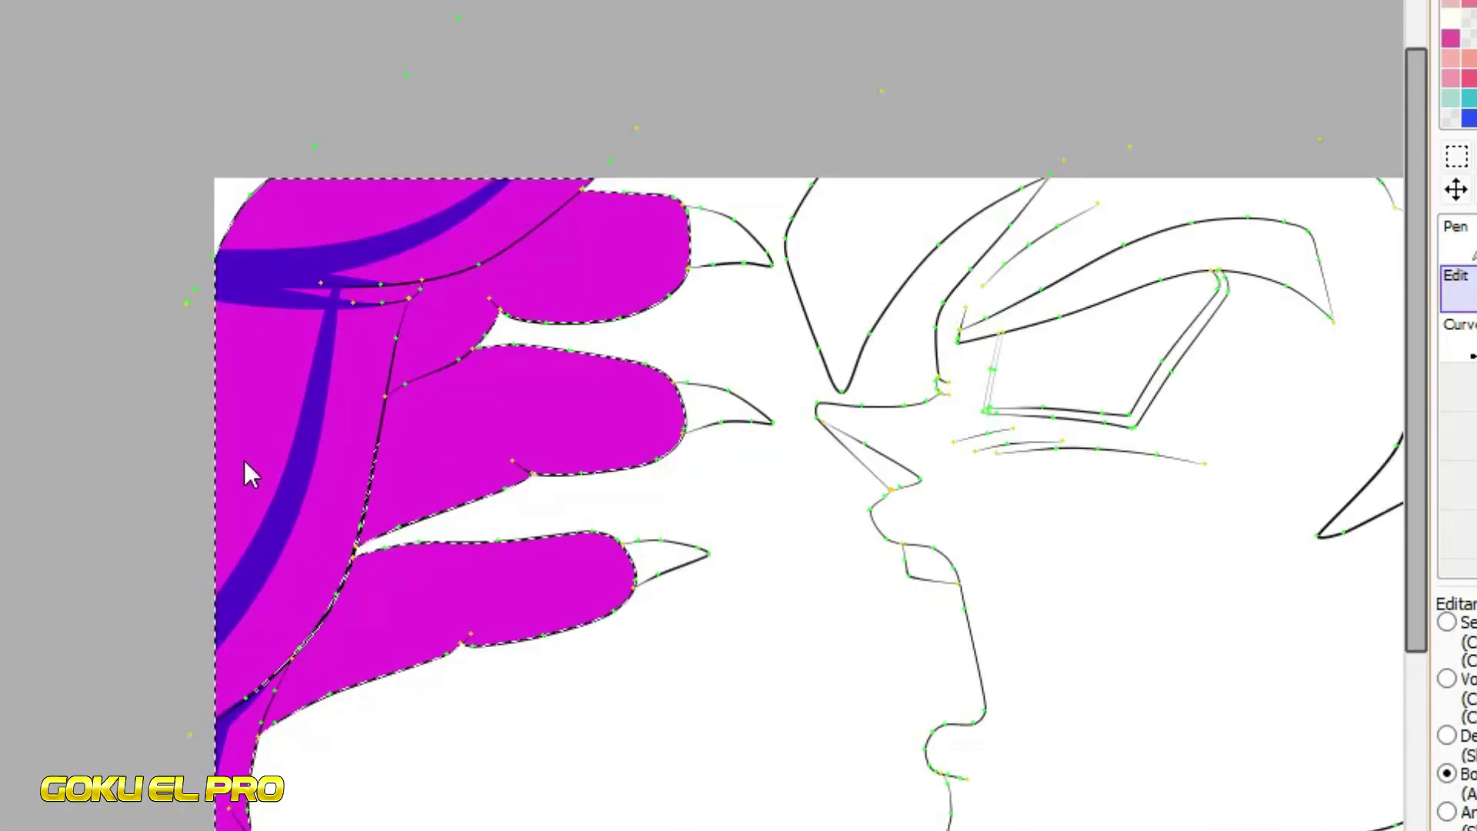
click(1475, 216)
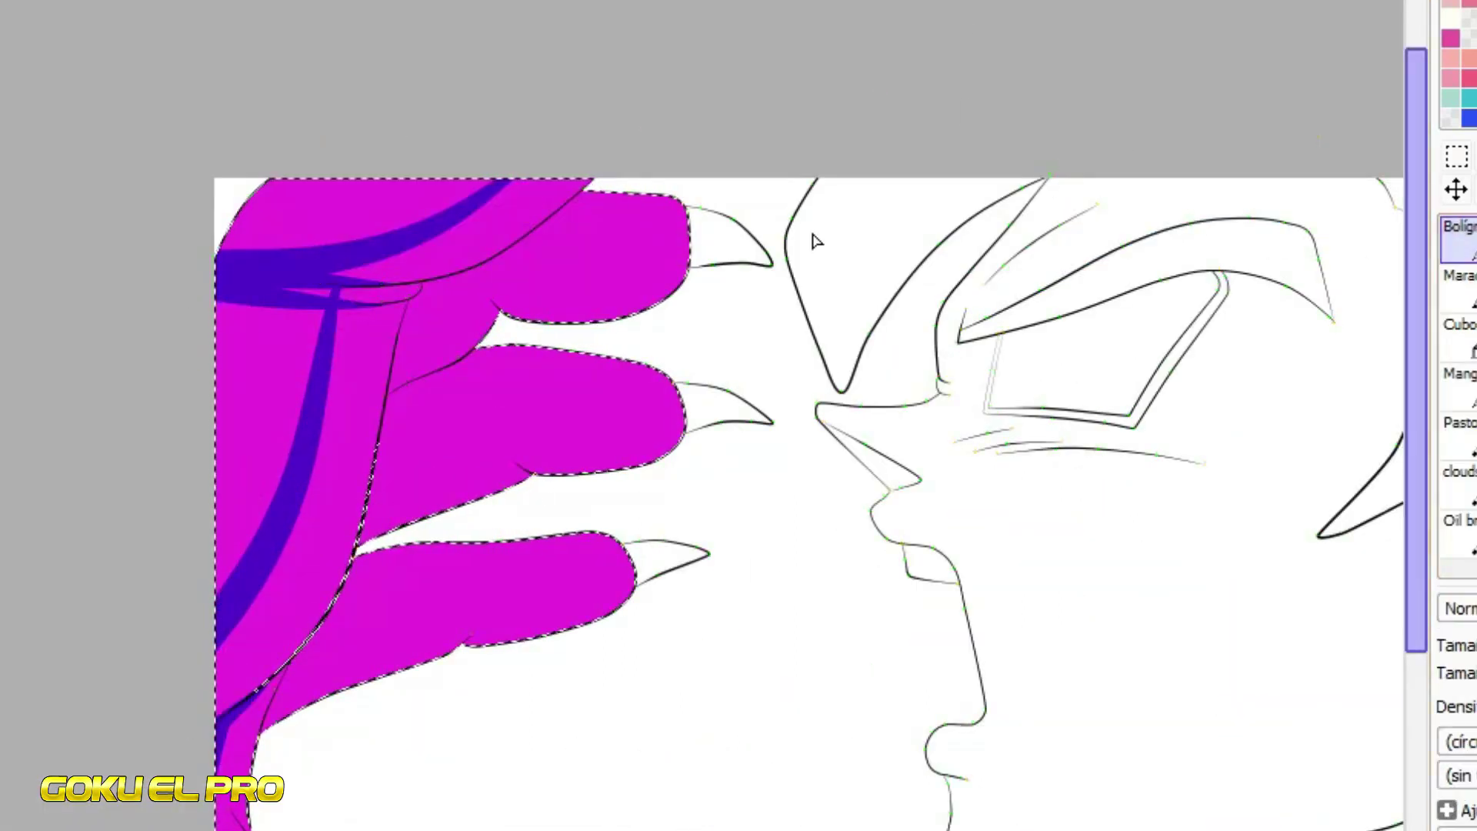
mouse_move(687, 240)
mouse_down()
mouse_move(508, 240)
mouse_move(345, 334)
mouse_move(317, 583)
mouse_up()
drag(452, 276, 216, 668)
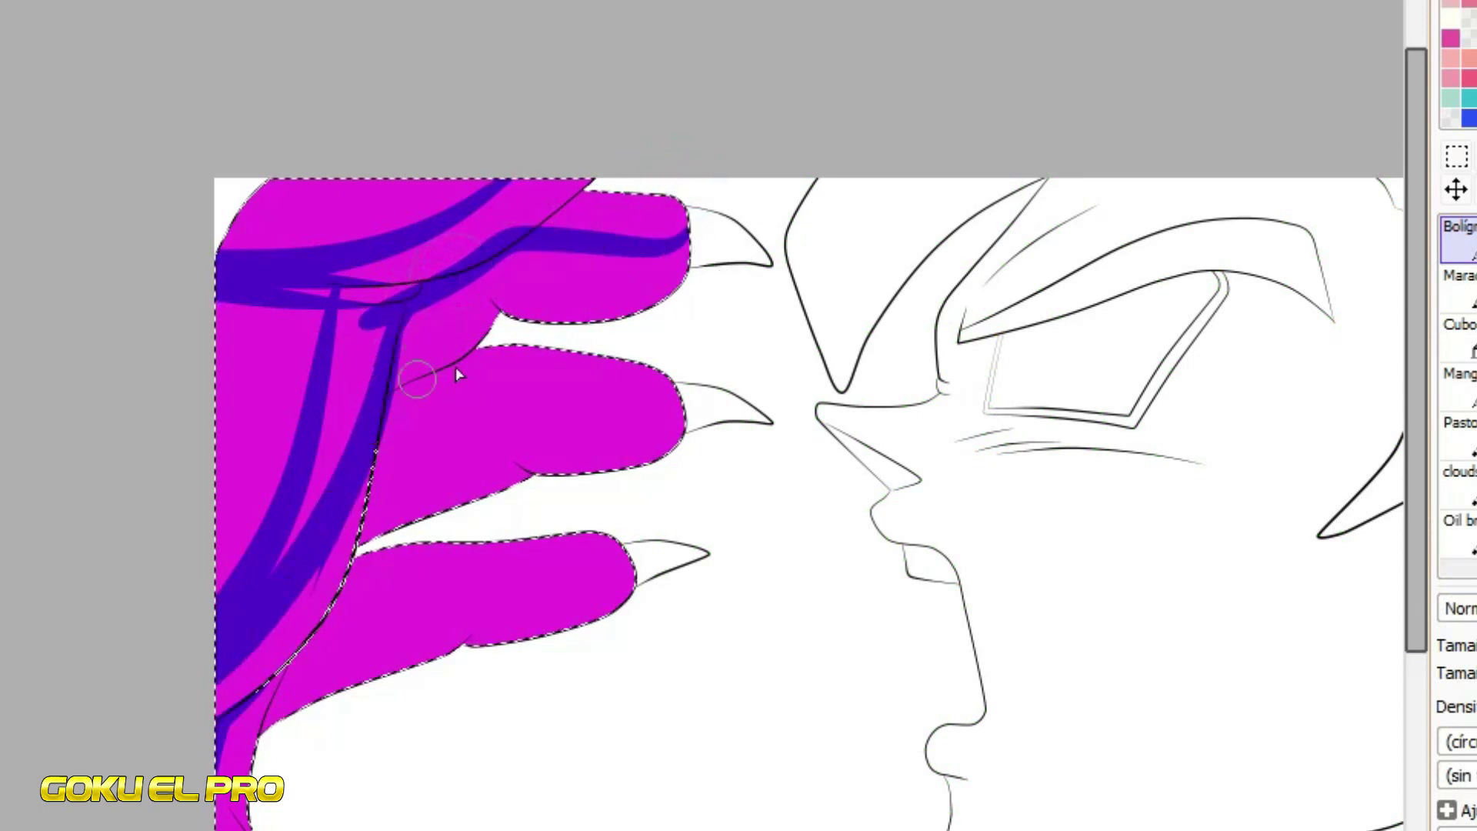
mouse_move(501, 323)
mouse_down()
mouse_move(478, 287)
mouse_move(495, 310)
mouse_move(320, 431)
mouse_up()
mouse_move(701, 450)
mouse_down()
mouse_move(543, 381)
mouse_move(252, 526)
mouse_up()
drag(414, 572, 221, 687)
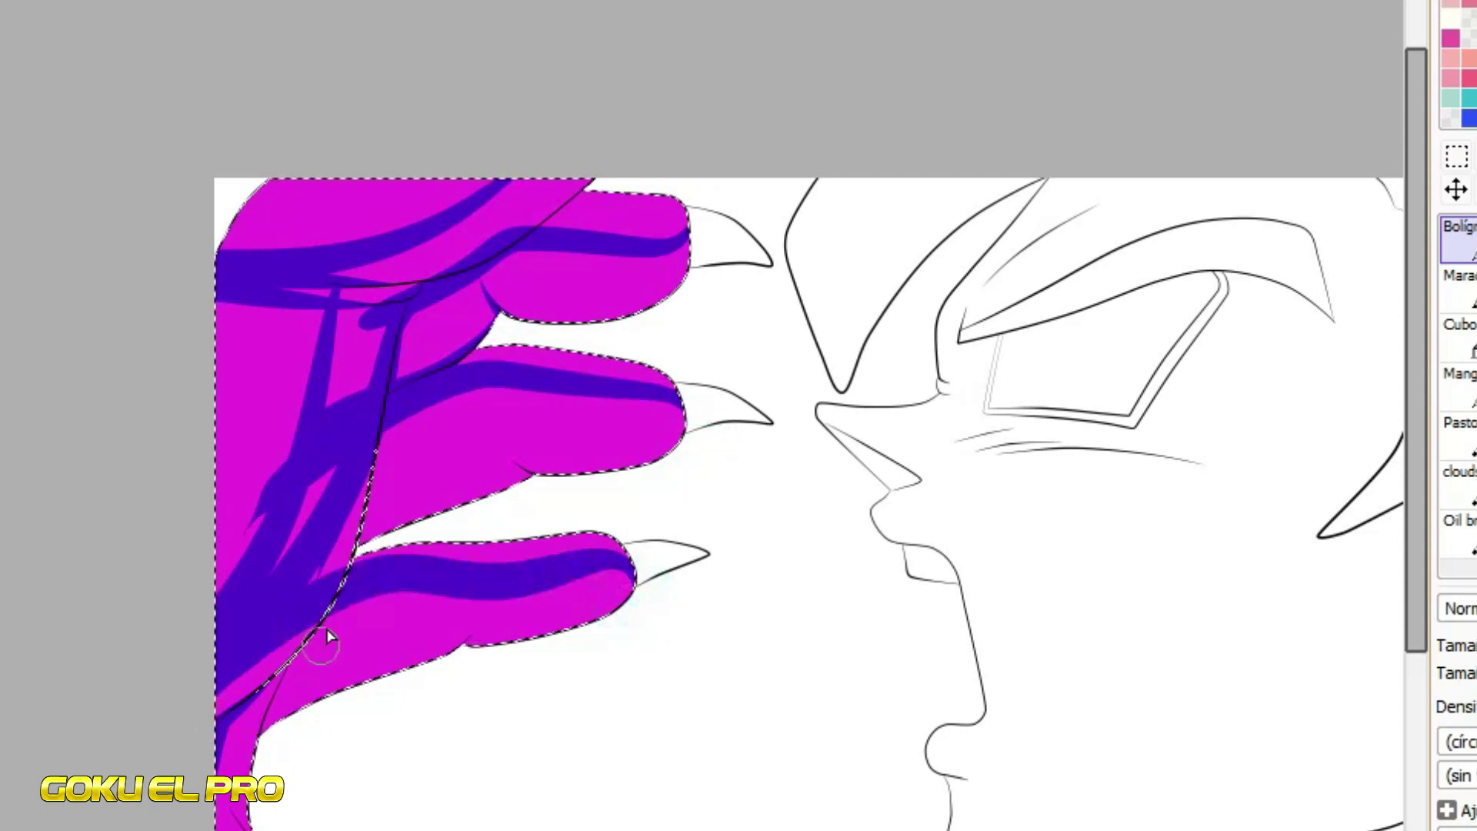
drag(347, 591, 229, 826)
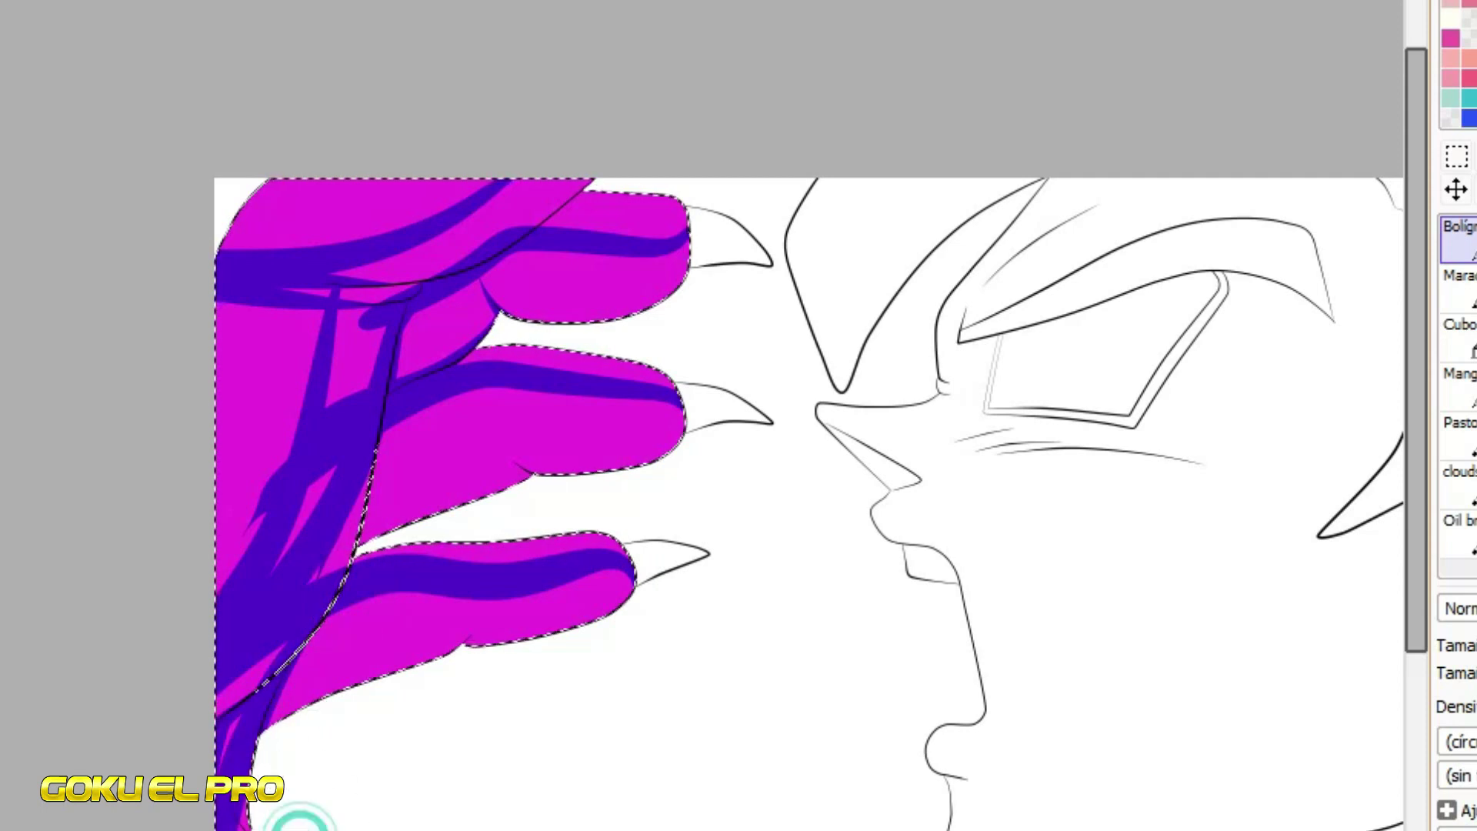
Fill the magenta gaps in the palm and along the upper edges of the fingers with dark purple
click(1459, 339)
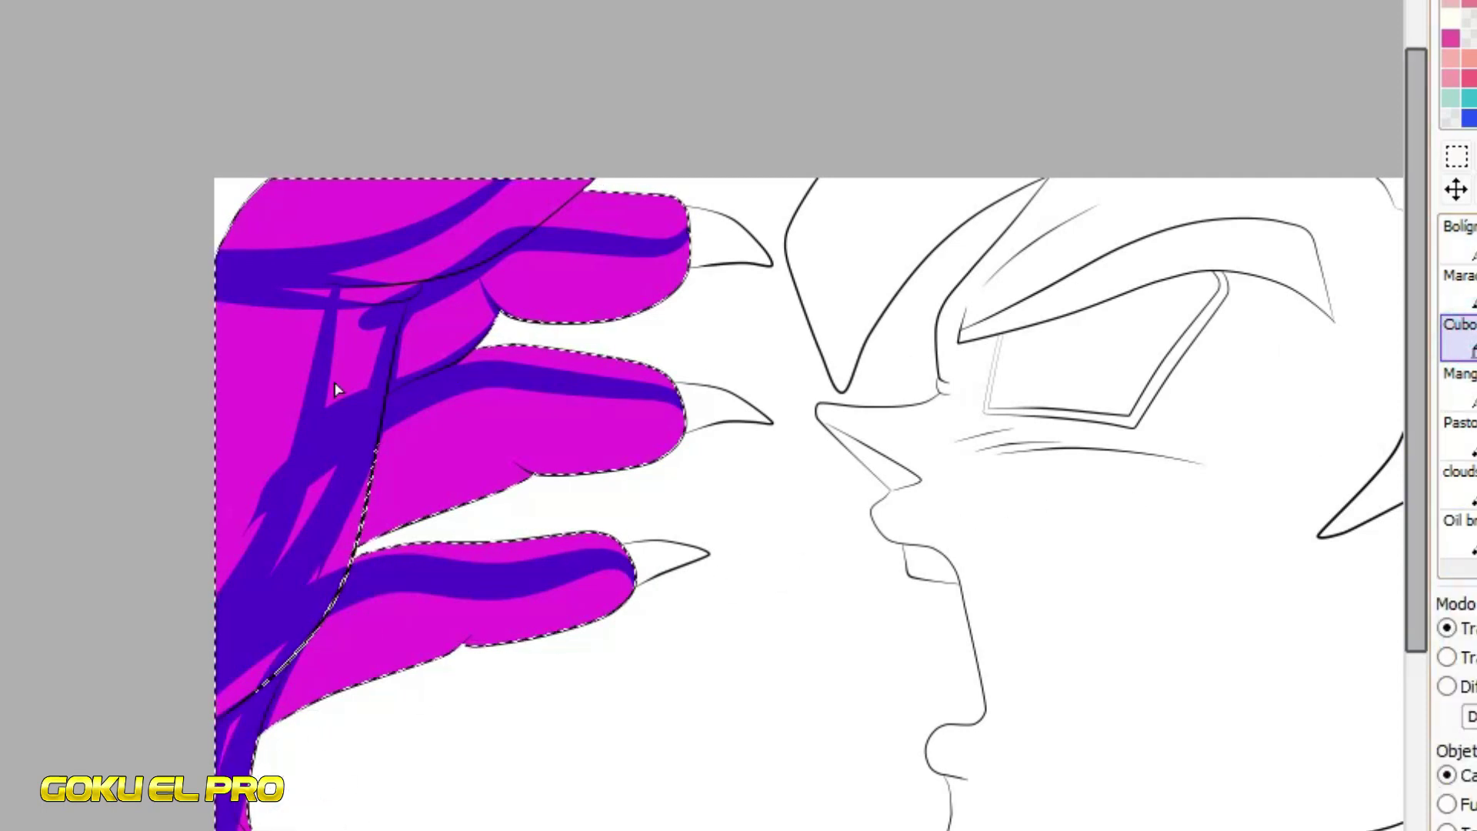
click(277, 367)
click(361, 351)
click(437, 249)
click(377, 304)
click(313, 297)
click(313, 488)
click(336, 549)
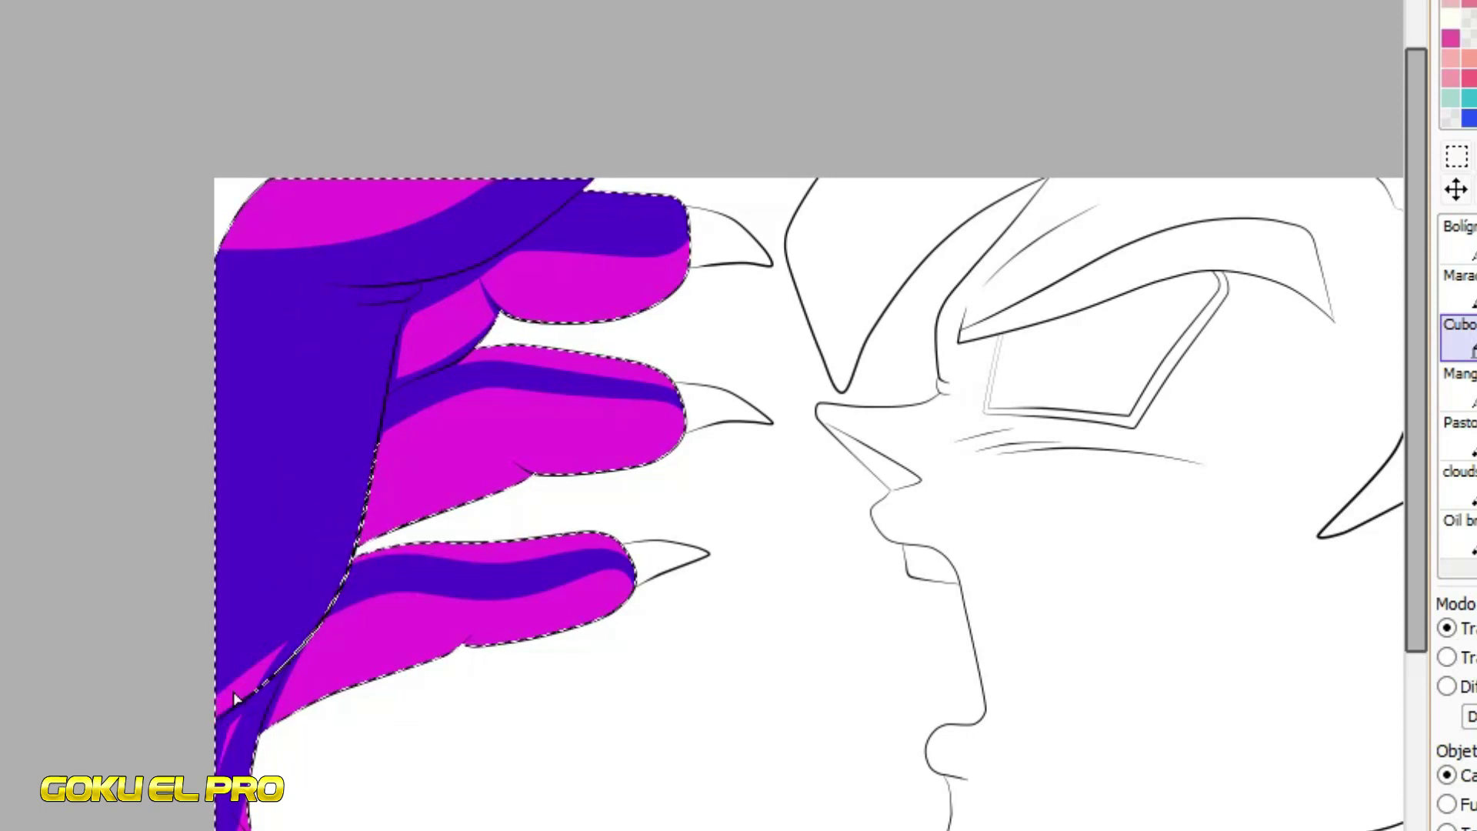
click(223, 733)
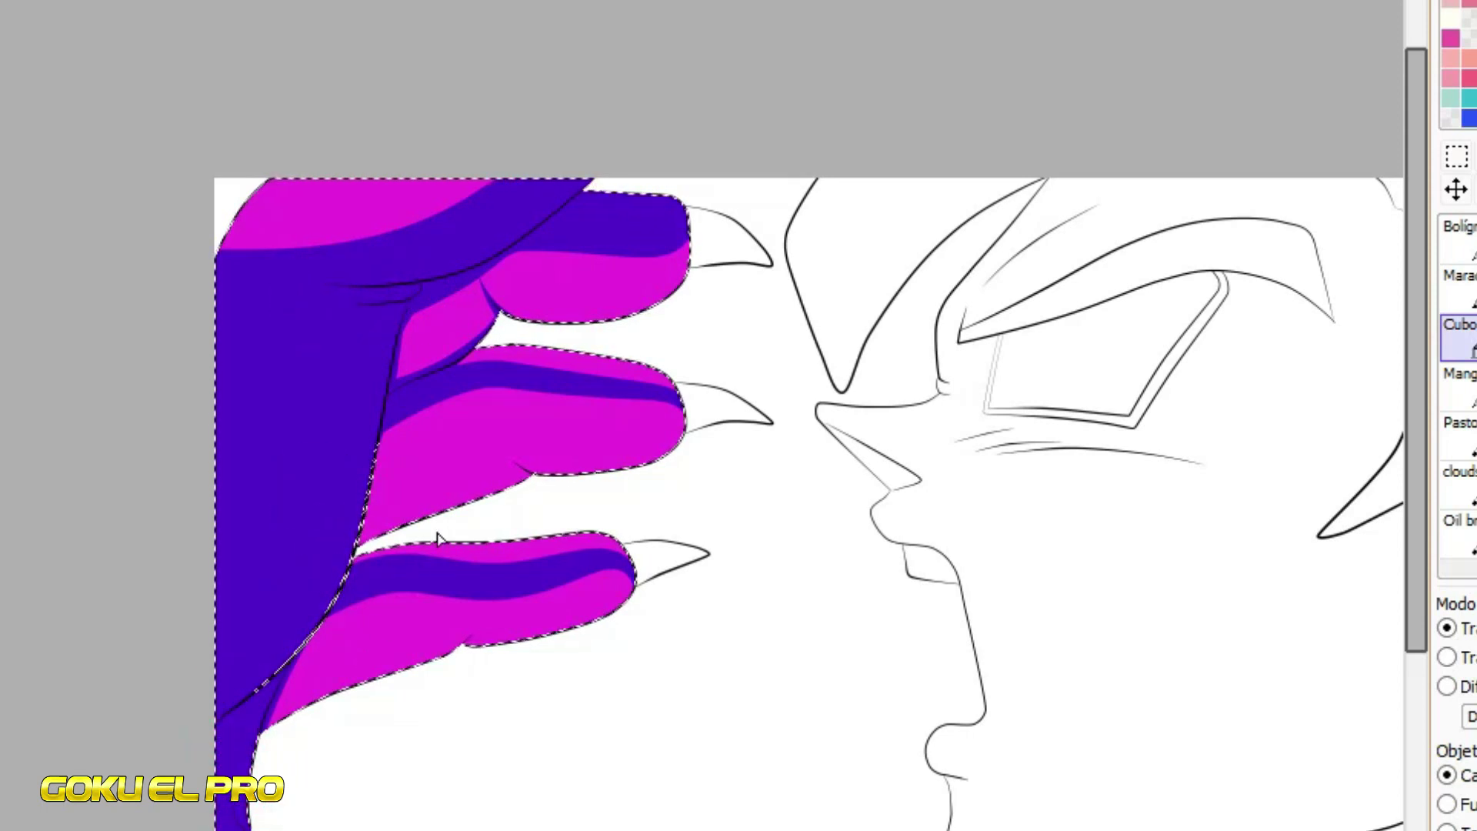
click(476, 552)
click(560, 359)
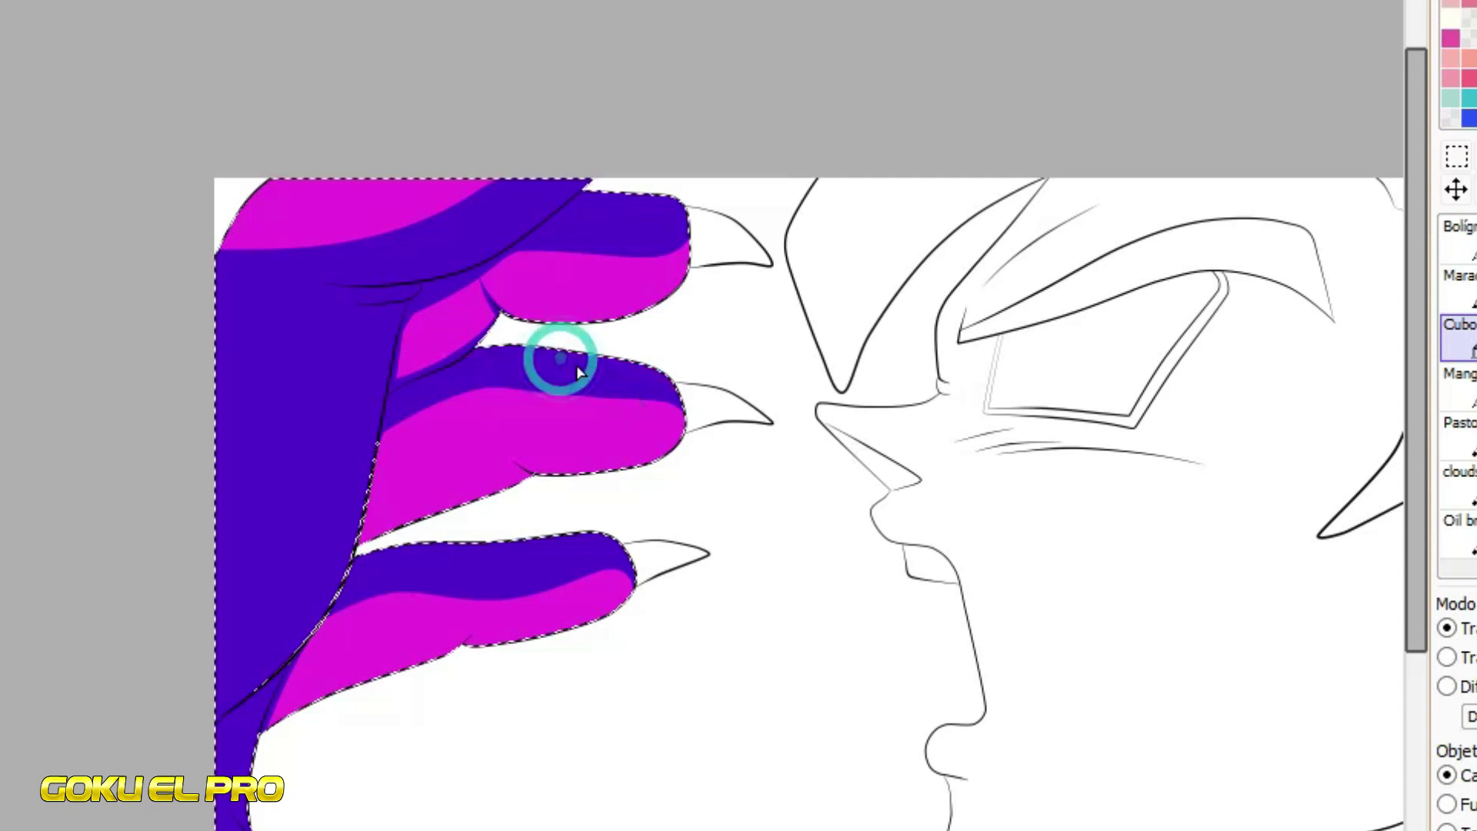
Restore the palm's light area by painting its boundary in magenta and filling the enclosed dark region with magenta
click(1458, 235)
click(330, 204)
click(577, 129)
key(ctrl+z)
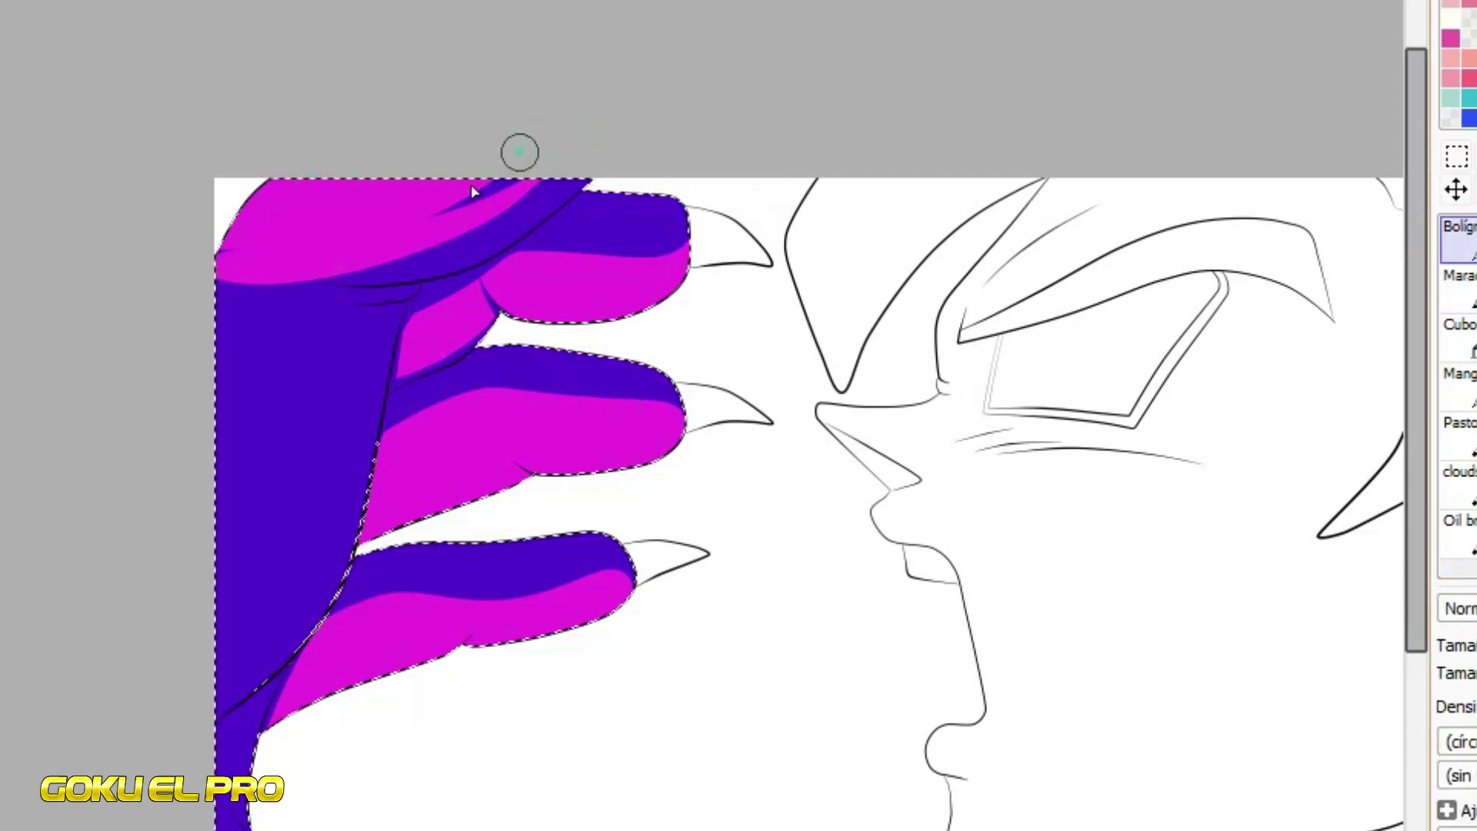
mouse_move(391, 285)
mouse_down()
mouse_move(240, 285)
mouse_move(370, 301)
mouse_move(254, 288)
mouse_move(138, 685)
mouse_up()
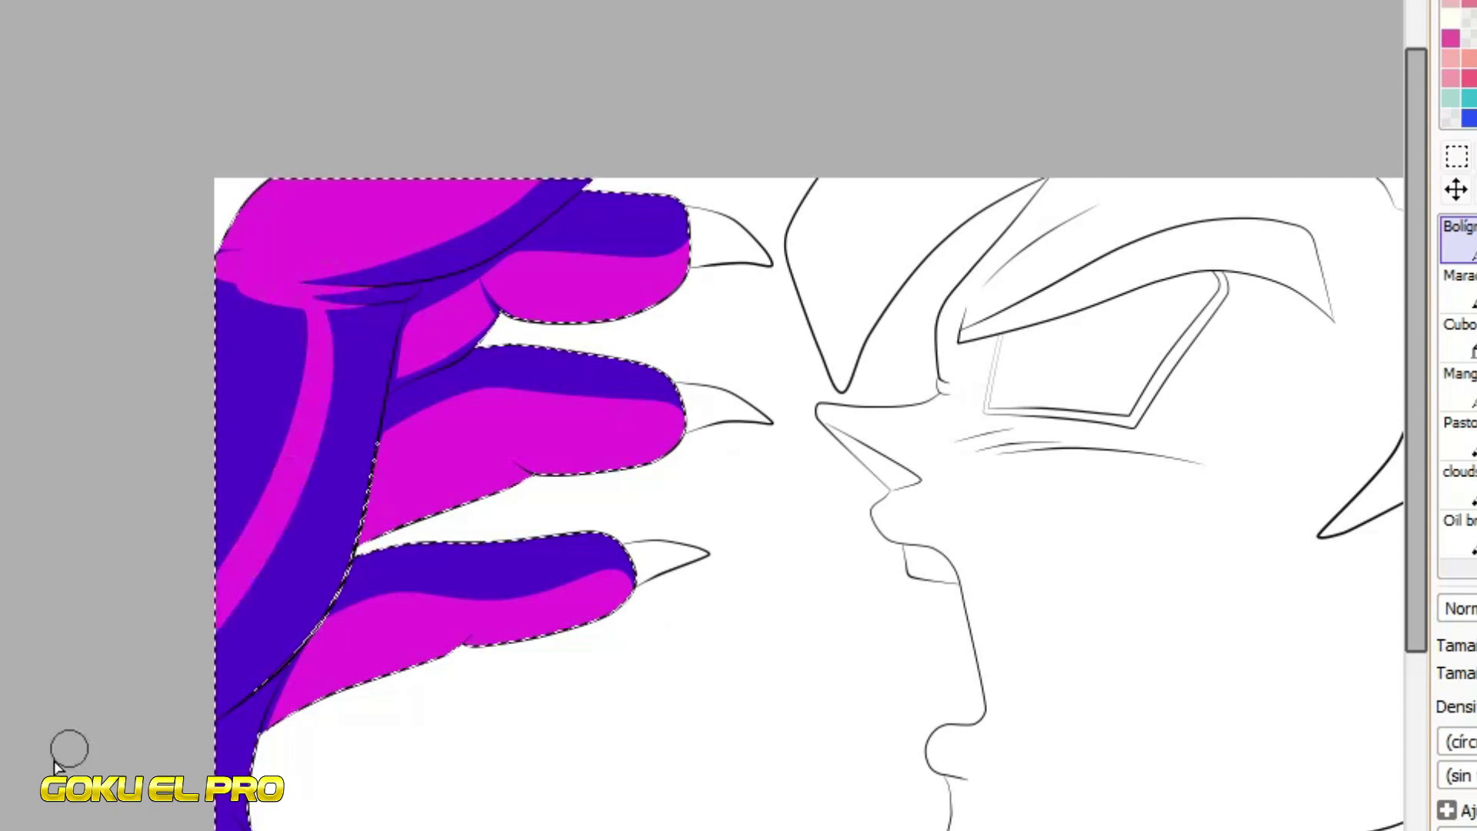
click(1445, 336)
click(245, 327)
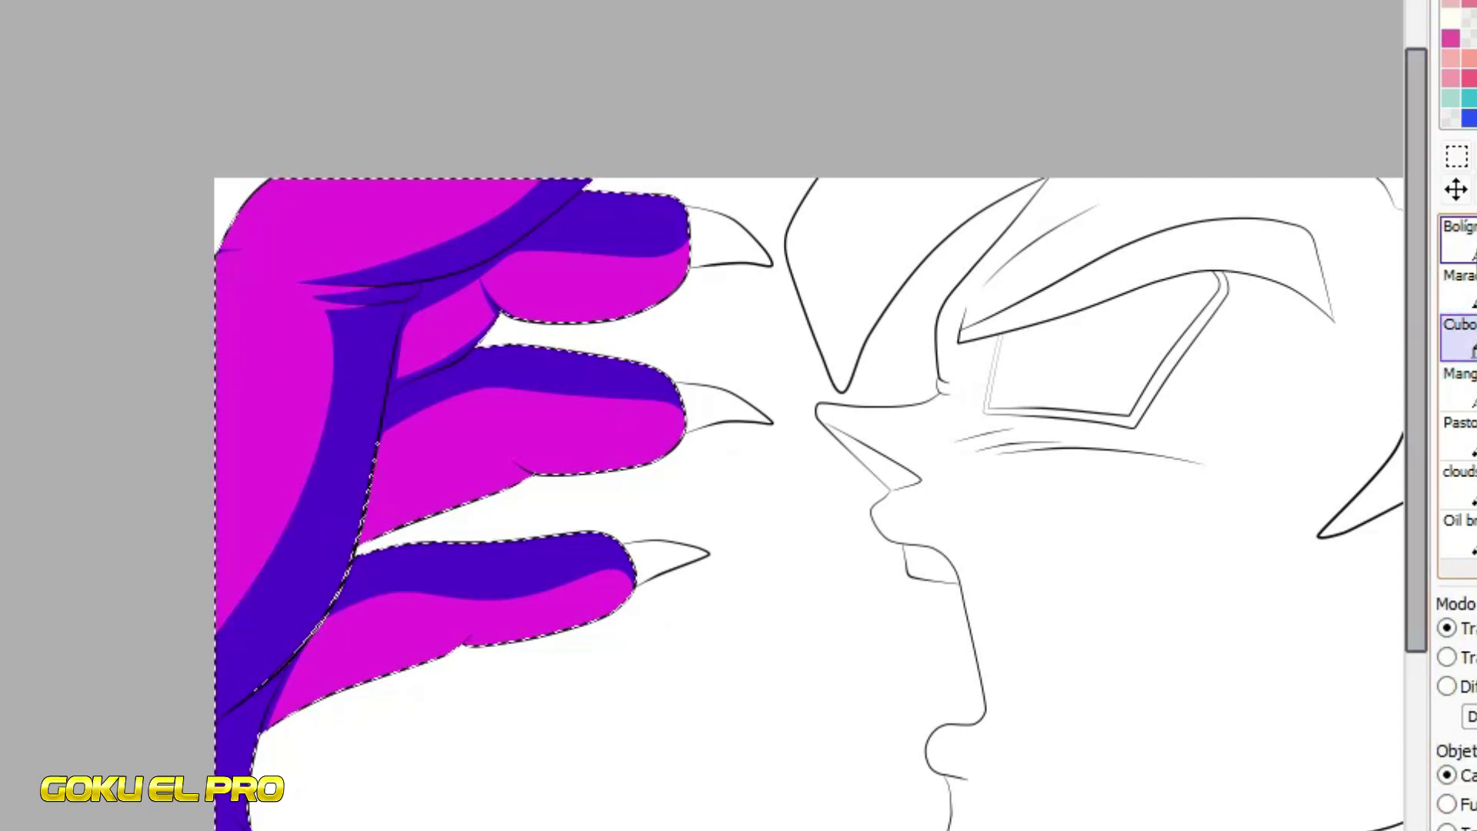
click(1456, 240)
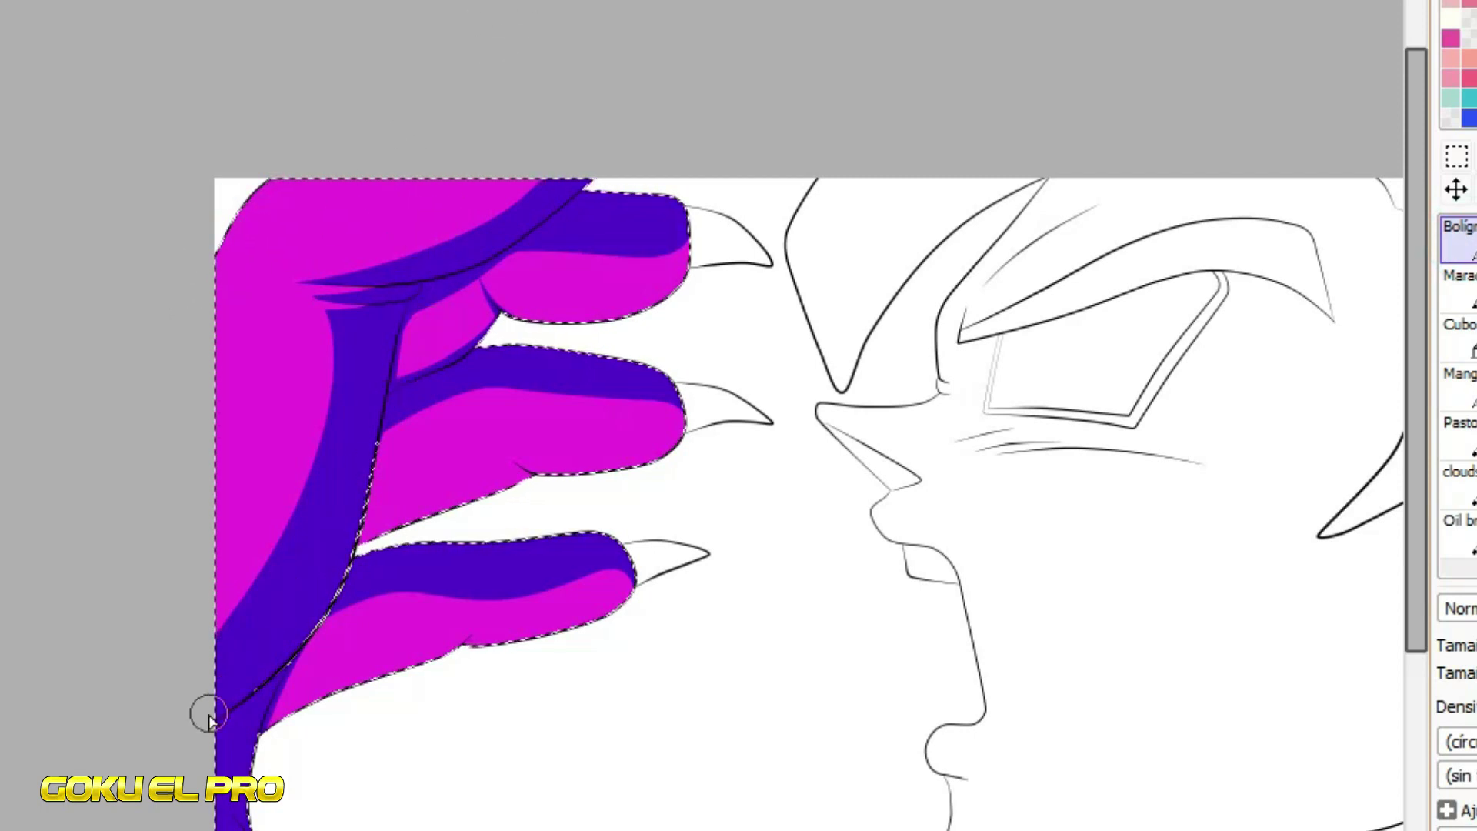
Paint over the dark purple bands along the palm and its crease with magenta
drag(205, 702, 383, 318)
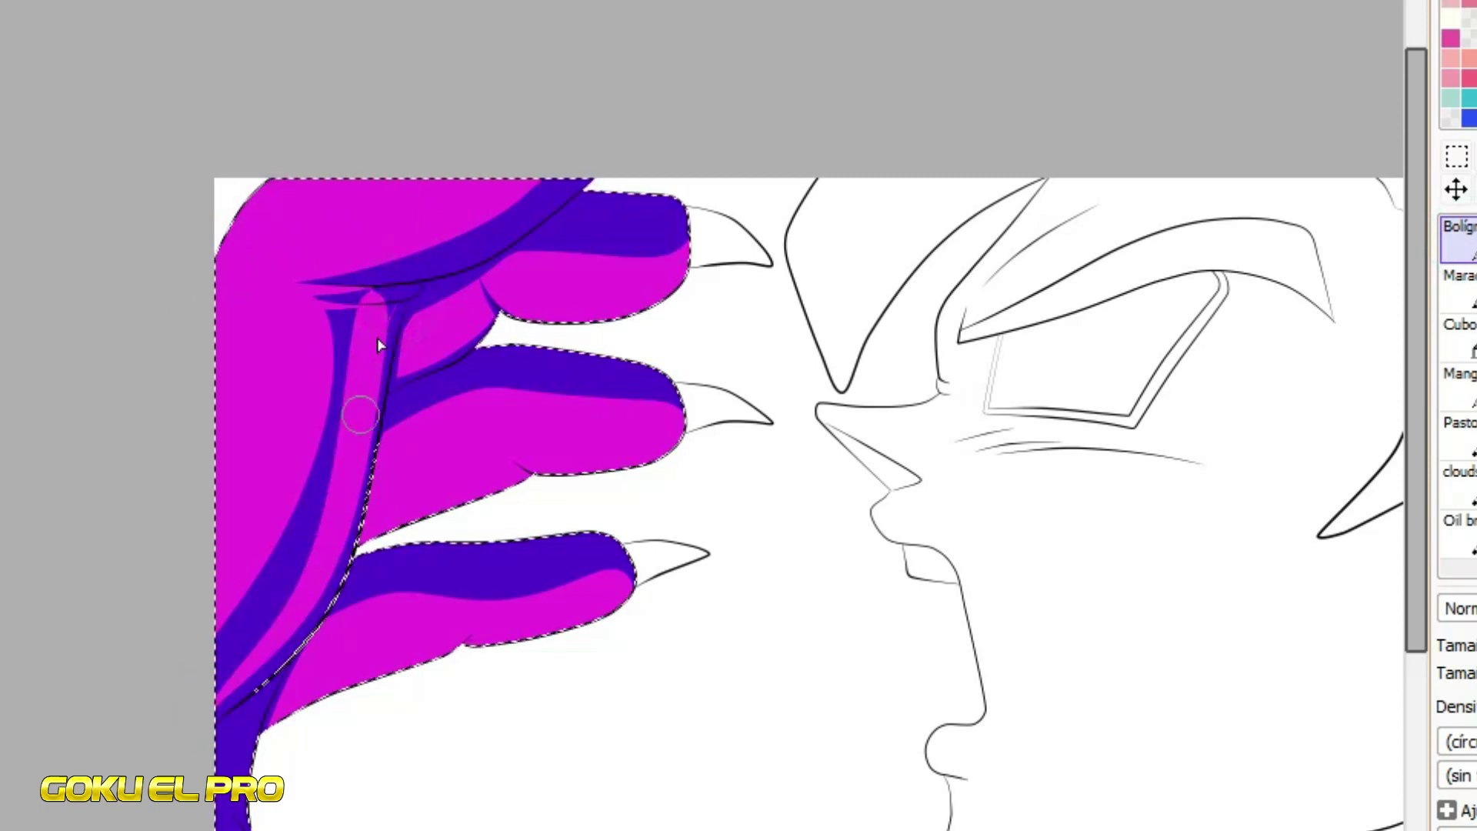
mouse_move(598, 161)
mouse_down()
mouse_move(494, 181)
mouse_move(487, 207)
mouse_up()
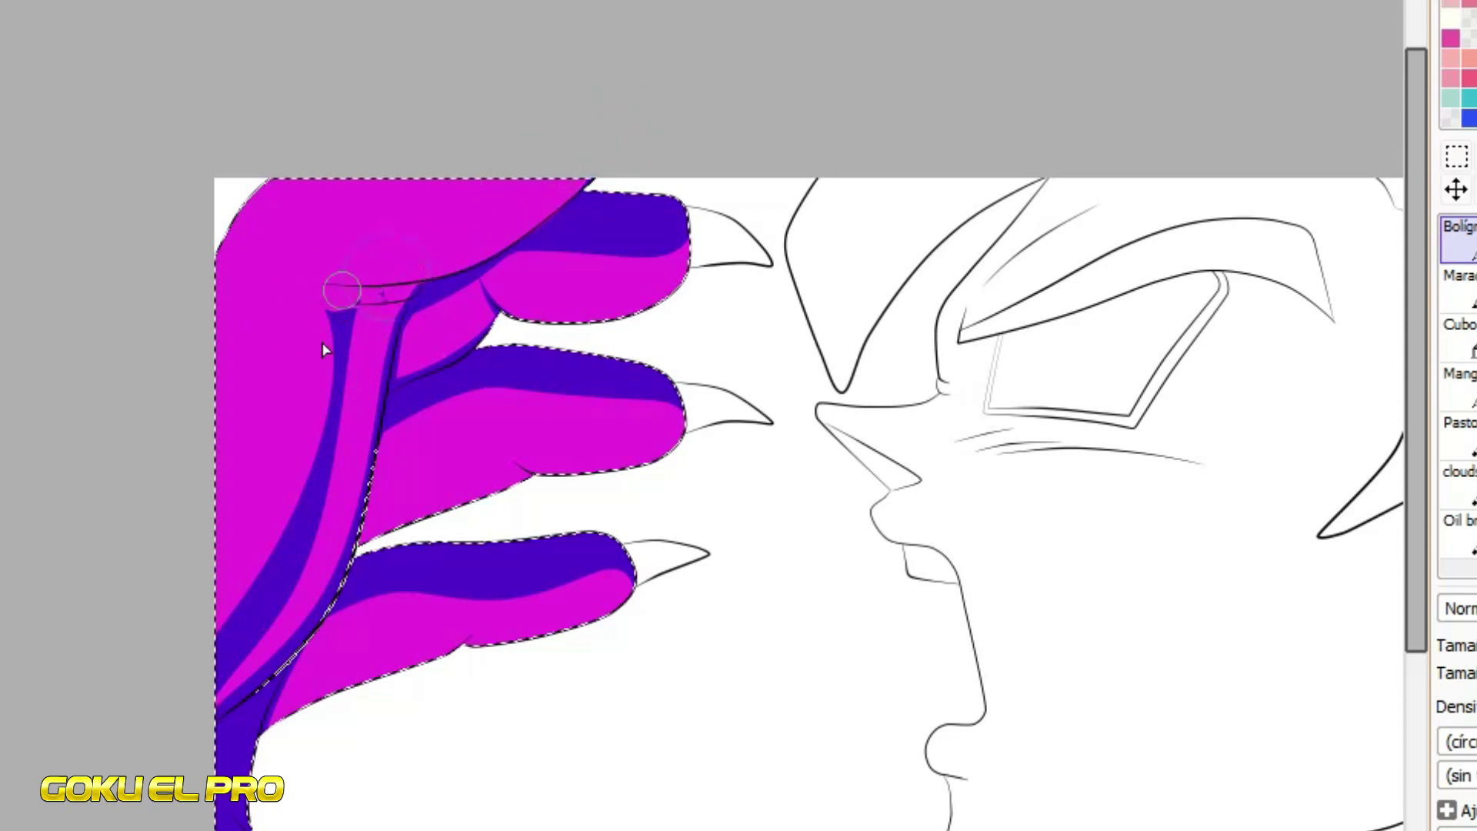
mouse_move(426, 285)
mouse_down()
mouse_move(402, 317)
mouse_move(397, 302)
mouse_move(410, 305)
mouse_move(258, 602)
mouse_up()
drag(360, 326, 184, 677)
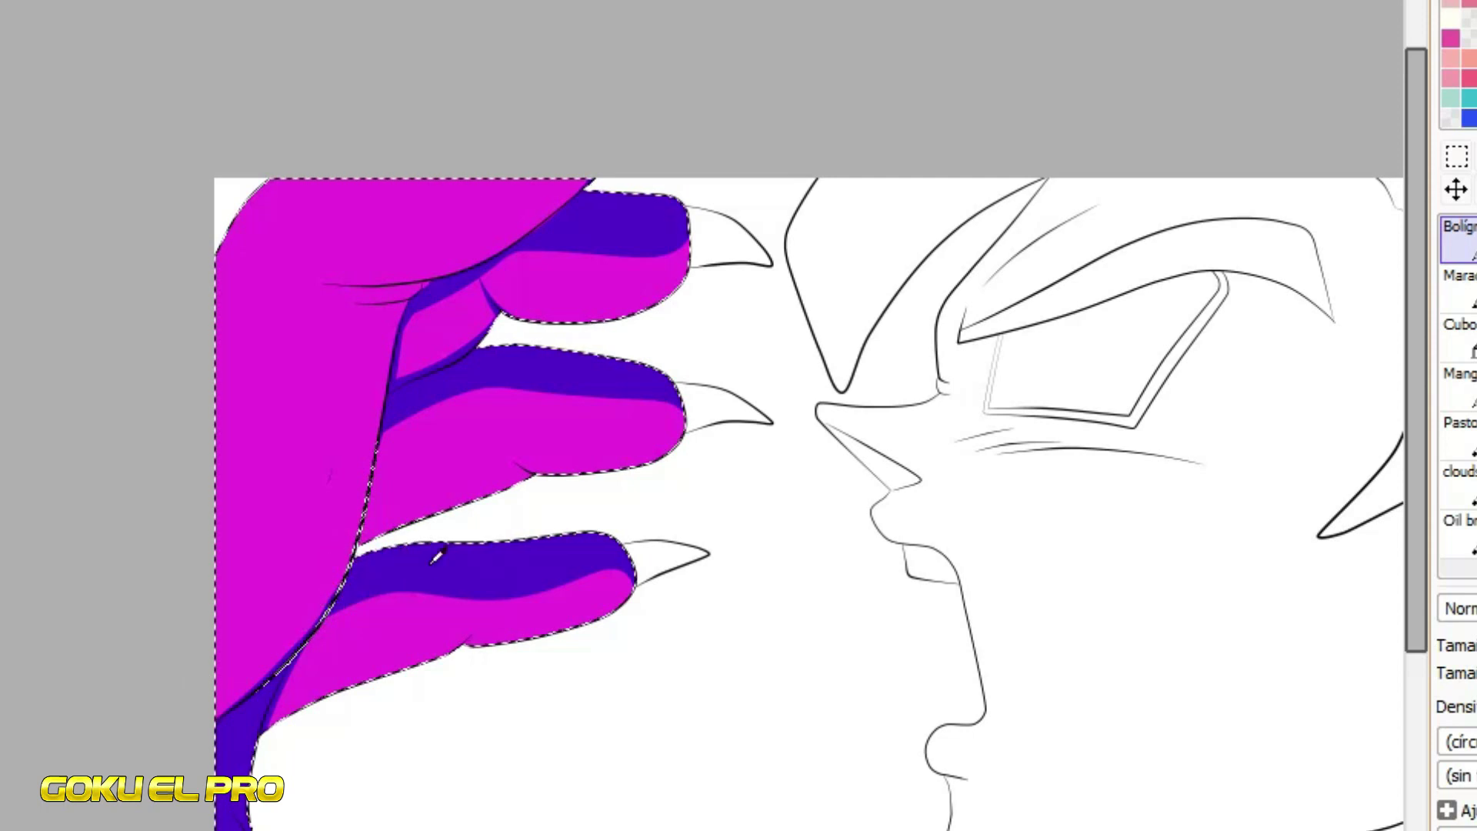
Paint dark purple boundary strokes across the upper palm and down toward the wrist
drag(501, 139, 185, 297)
key(ctrl+z)
drag(463, 125, 174, 265)
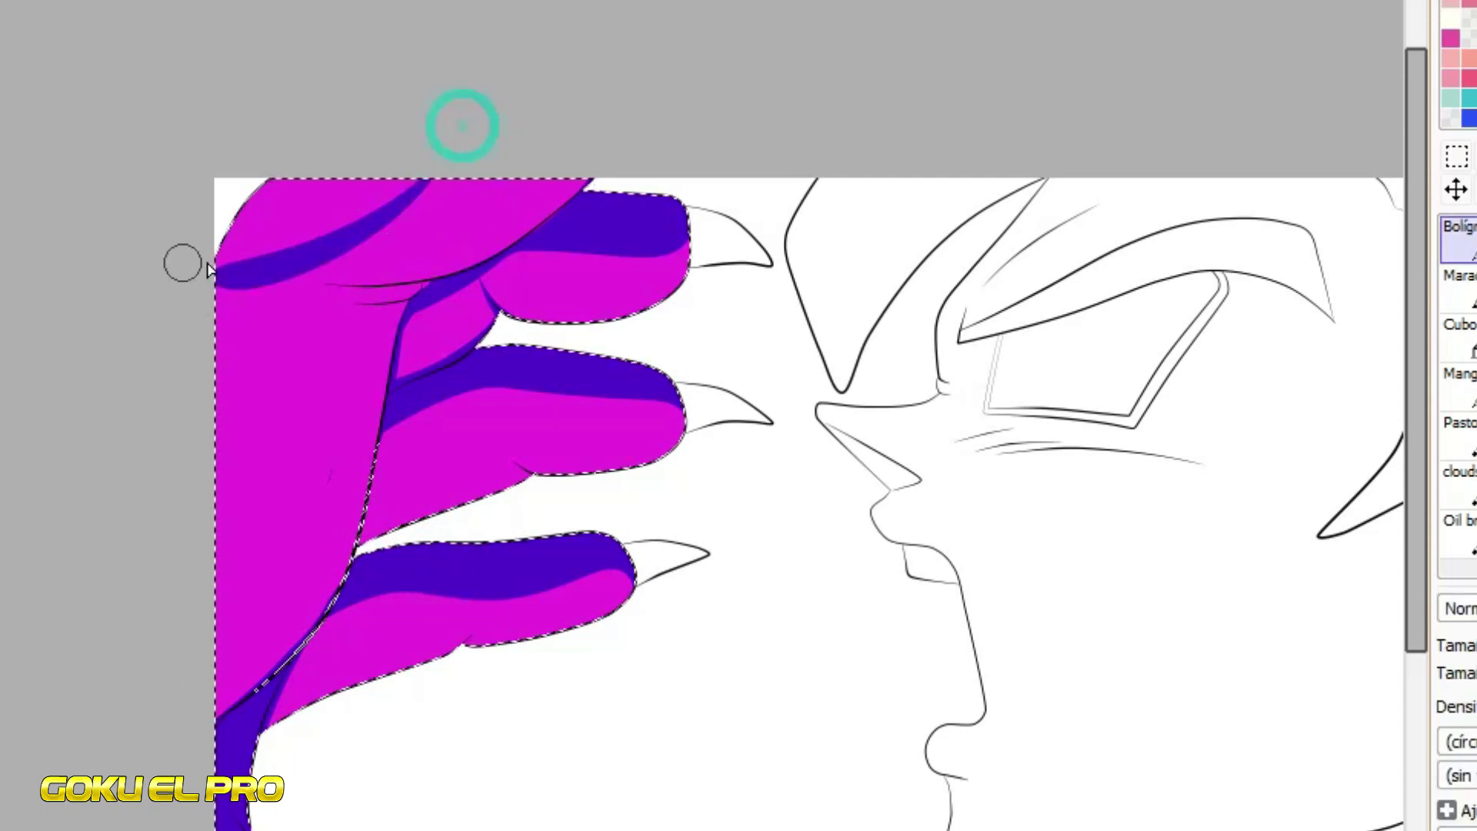
key(ctrl+z)
drag(469, 133, 188, 282)
mouse_move(366, 286)
mouse_down()
mouse_move(352, 305)
mouse_move(207, 305)
mouse_move(283, 410)
mouse_move(224, 535)
mouse_up()
key(ctrl+z)
drag(297, 319, 223, 608)
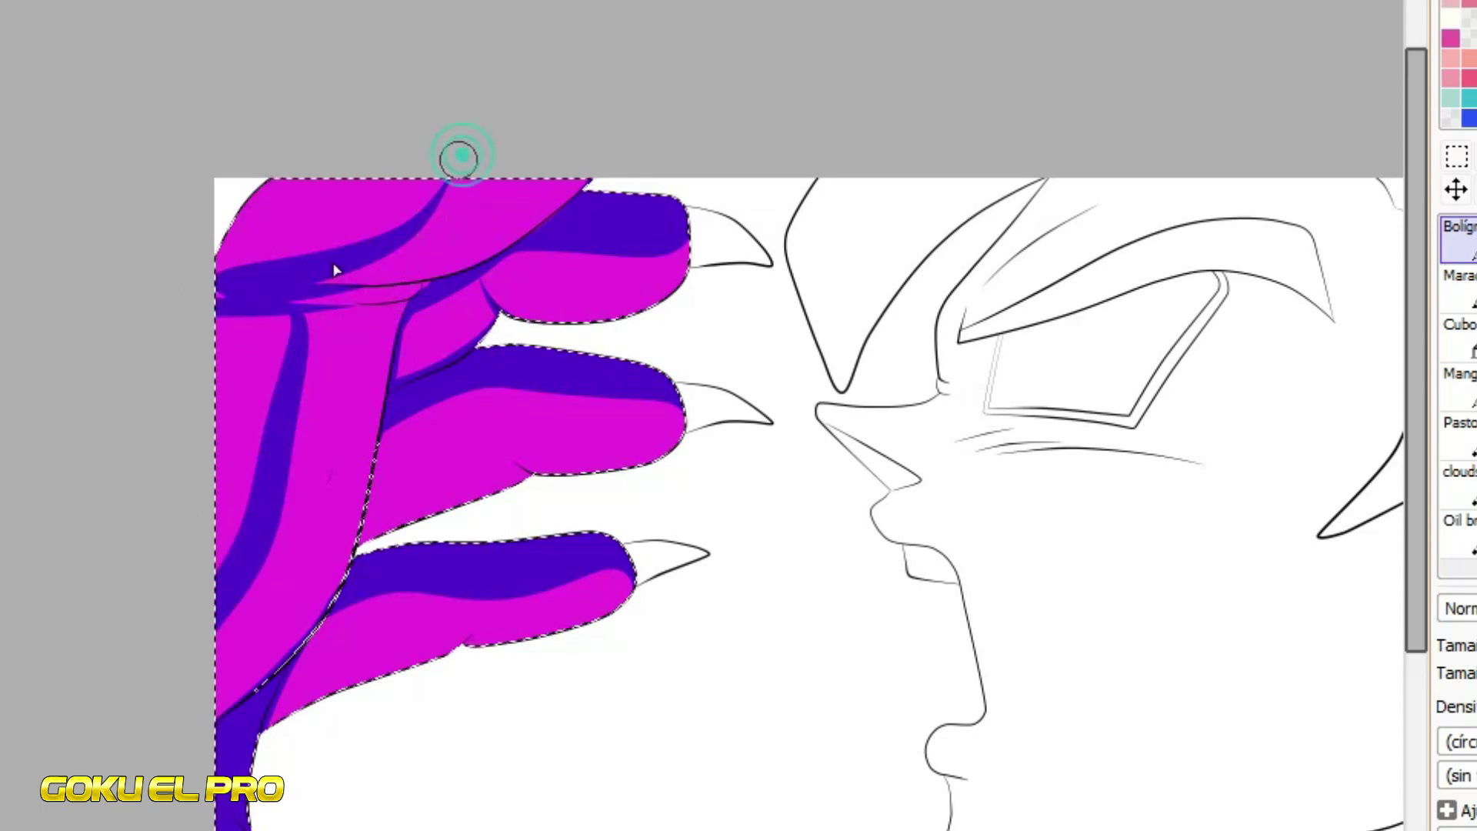
Fill the enclosed magenta areas at the palm's upper corner and outer side with dark purple
click(1459, 329)
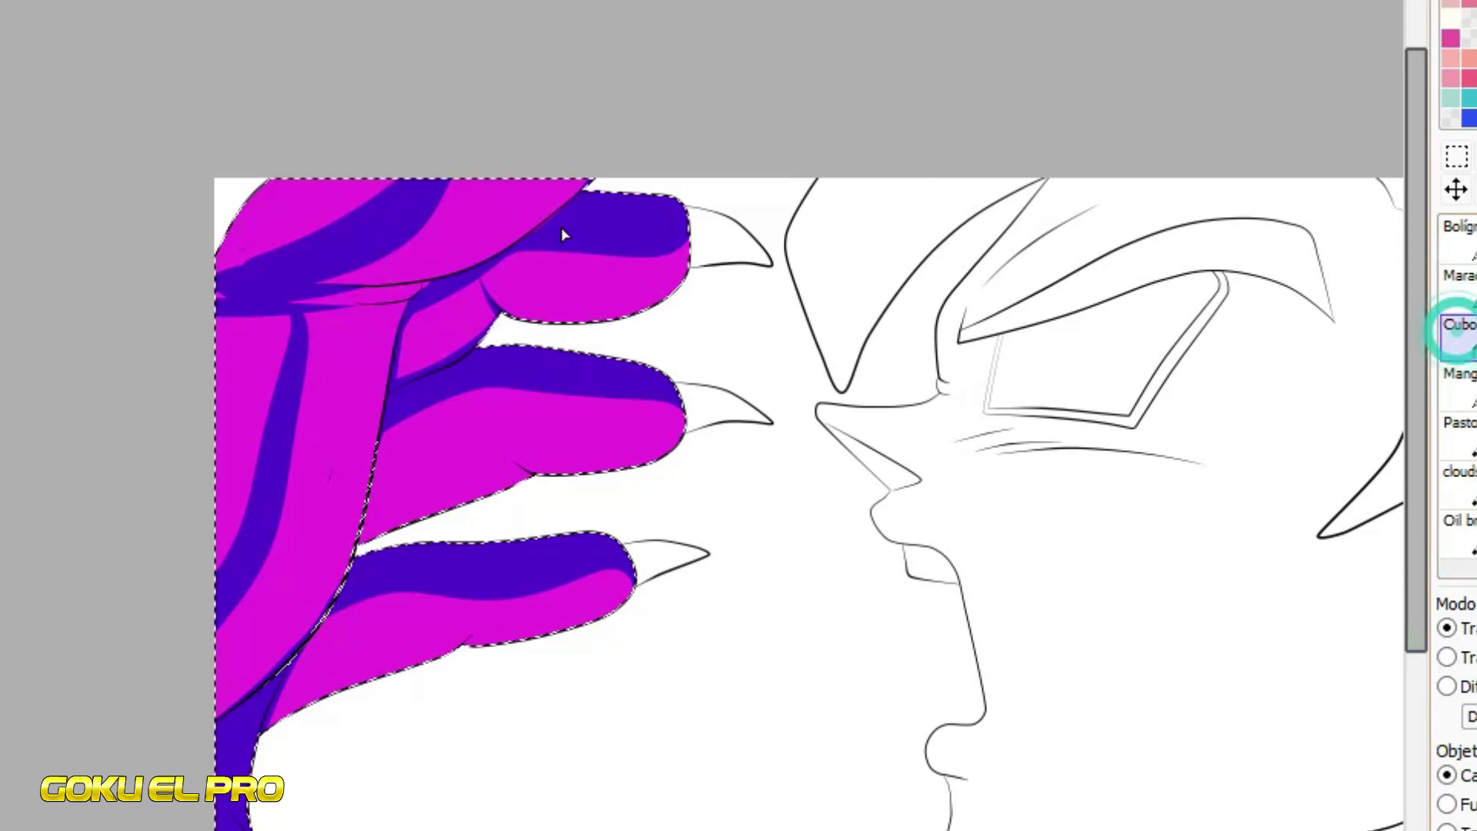
click(313, 185)
click(234, 331)
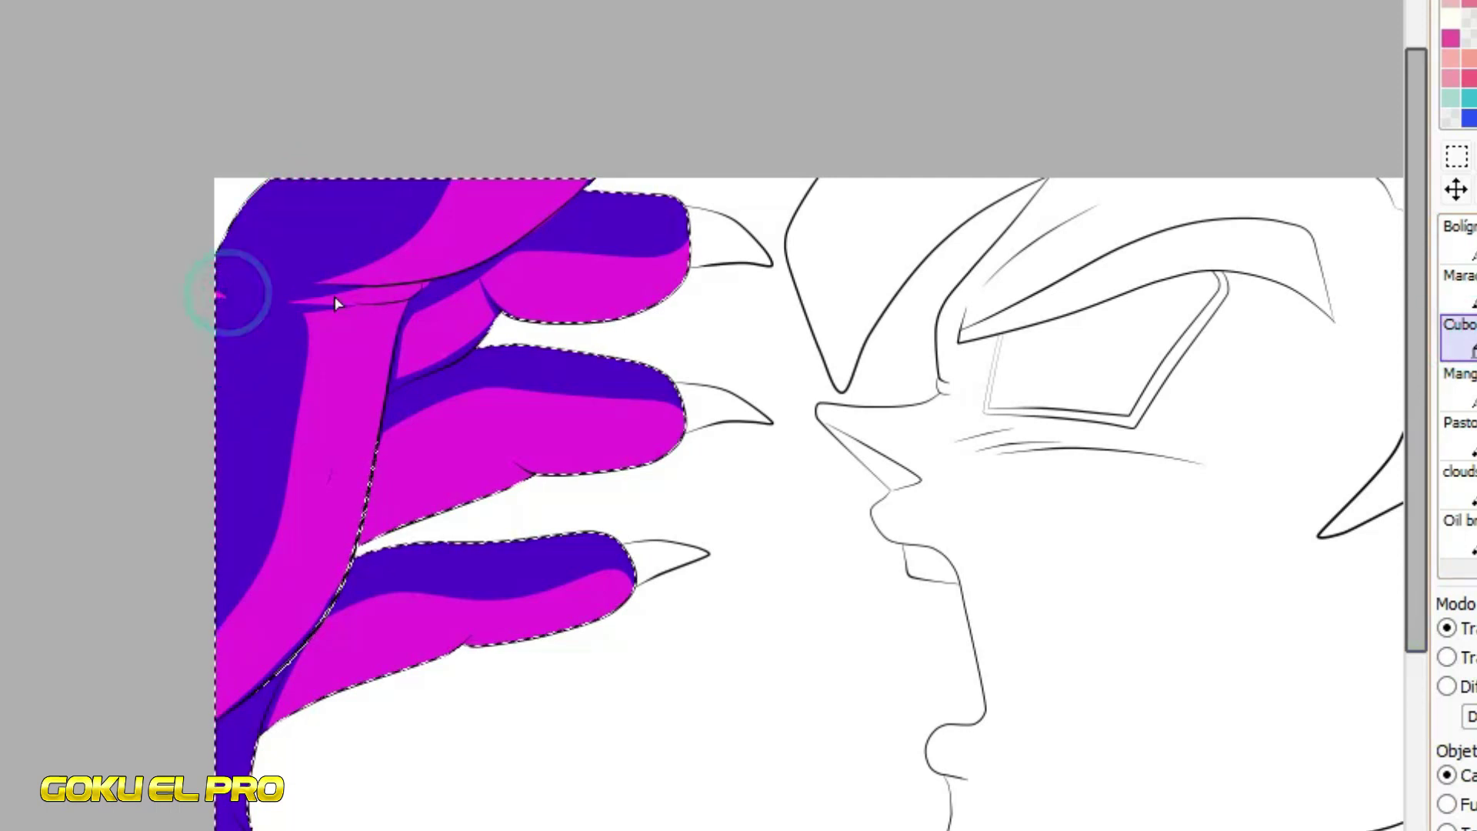
Cover the small magenta gap between the palm crease and the top finger's base with dark purple
scroll(336, 300, up, 5)
key(n)
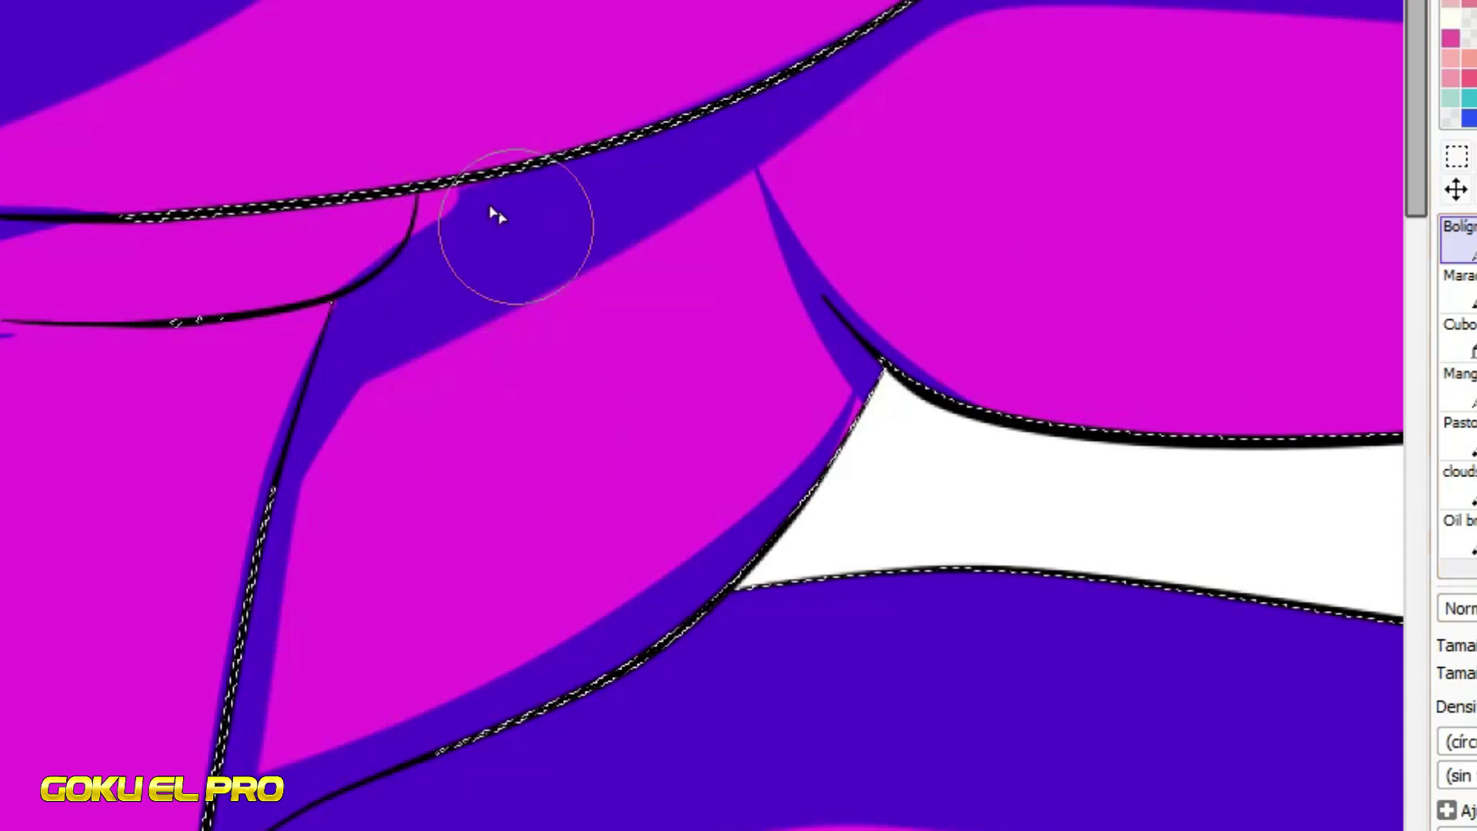
drag(279, 300, 438, 190)
drag(435, 188, 538, 175)
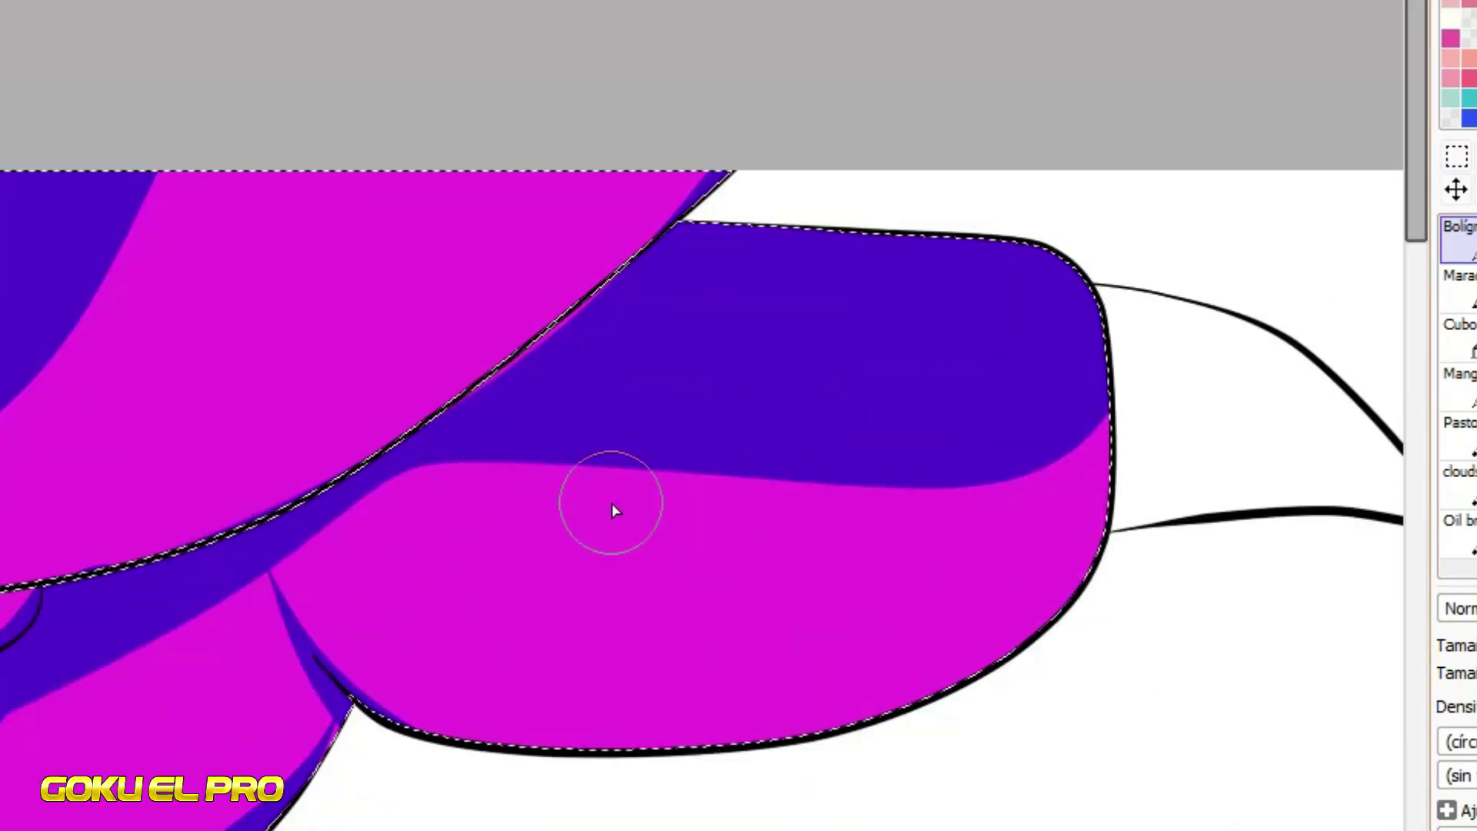
Clean the purple fringe off the palm edge beside the top finger with magenta, and touch up the finger's base in dark purple
mouse_move(416, 433)
mouse_down()
mouse_move(542, 353)
mouse_move(677, 223)
mouse_move(718, 149)
mouse_up()
right_click(550, 256)
drag(495, 356, 729, 113)
drag(626, 242, 751, 128)
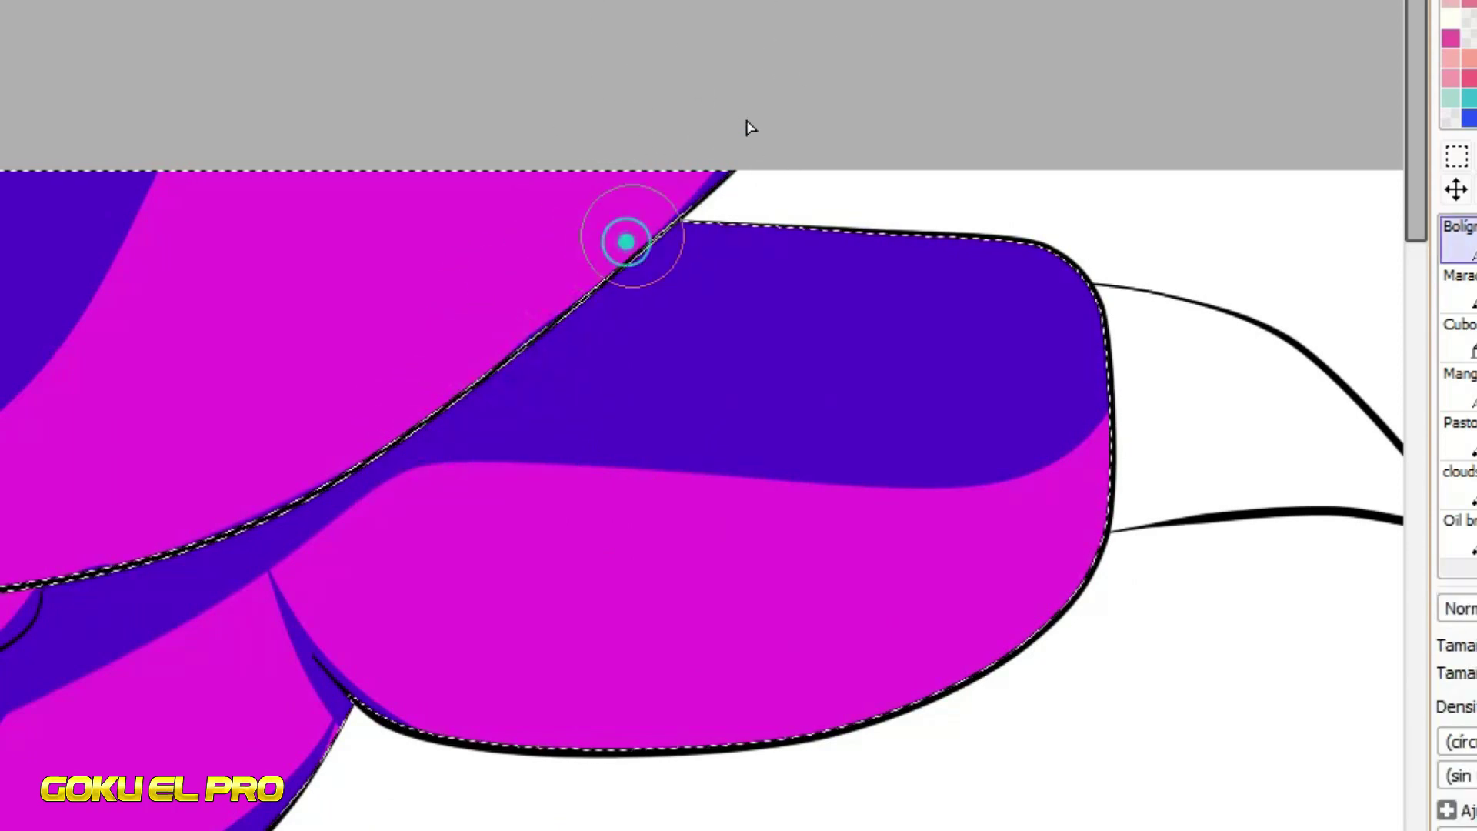
right_click(628, 366)
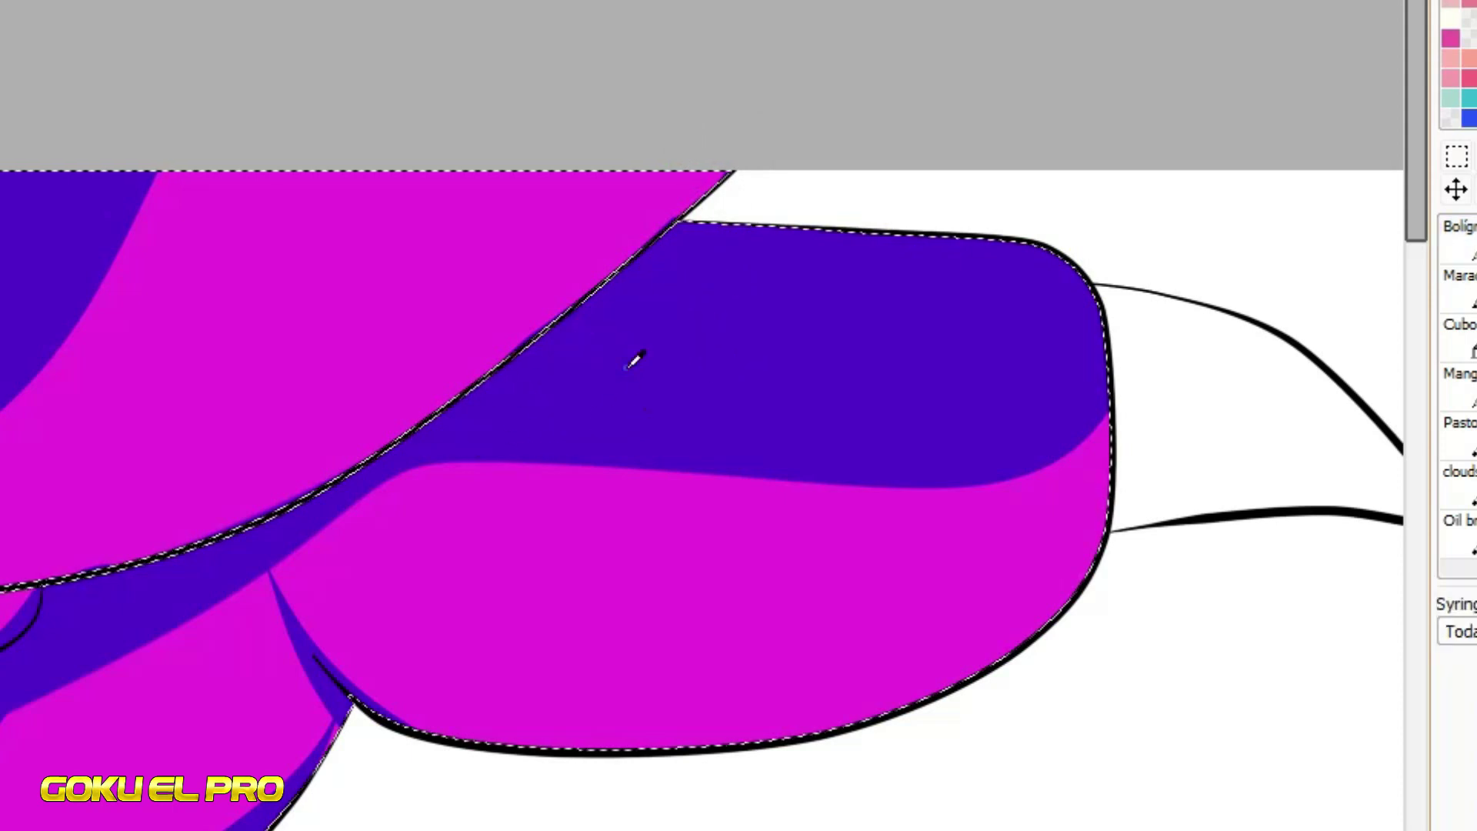
drag(339, 718, 327, 748)
Paint small dark purple joint creases on the thumb, the lowest finger and the middle finger
scroll(473, 187, down, 4)
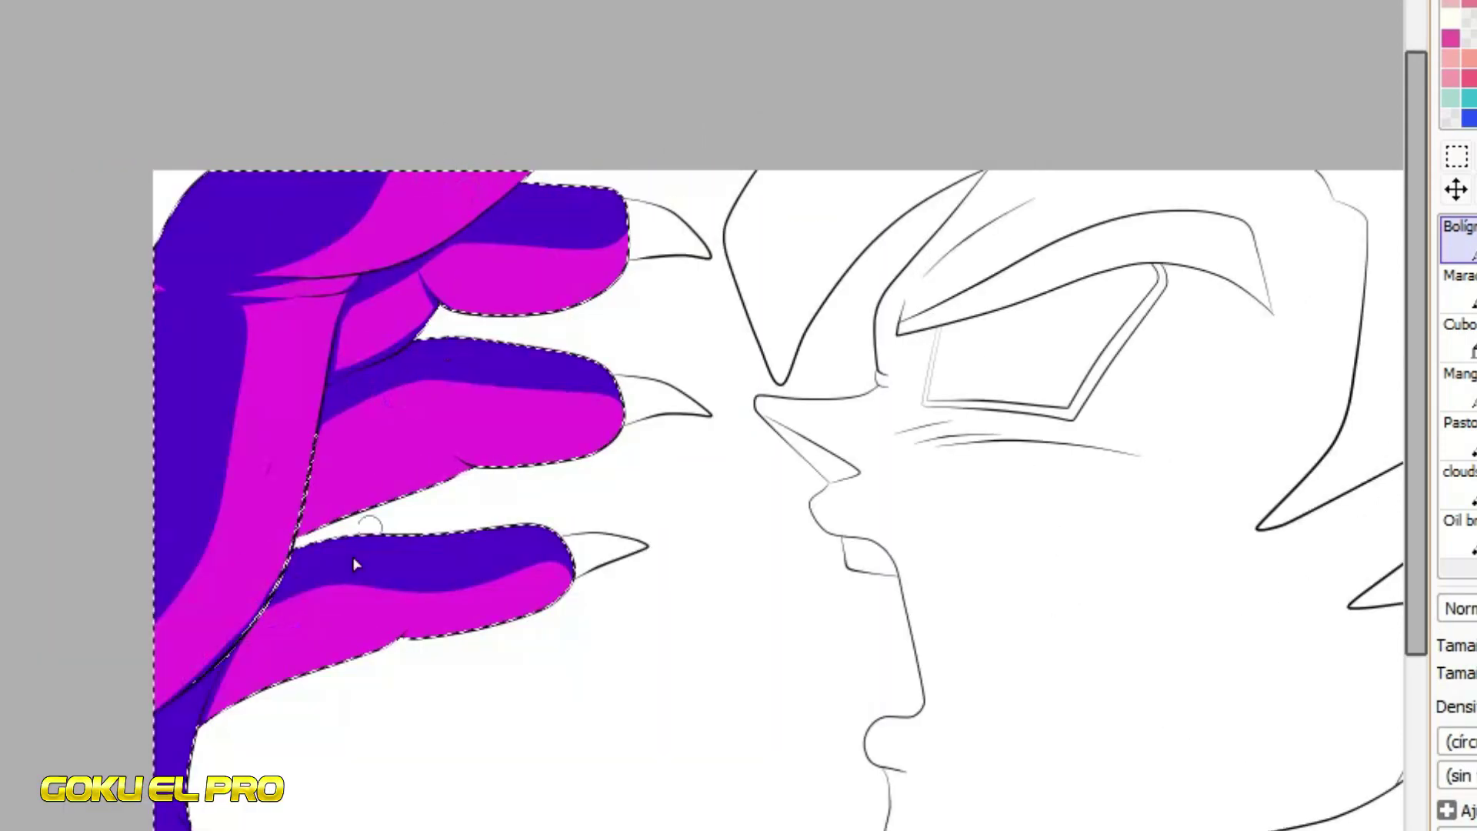
scroll(309, 654, up, 4)
scroll(312, 675, down, 2)
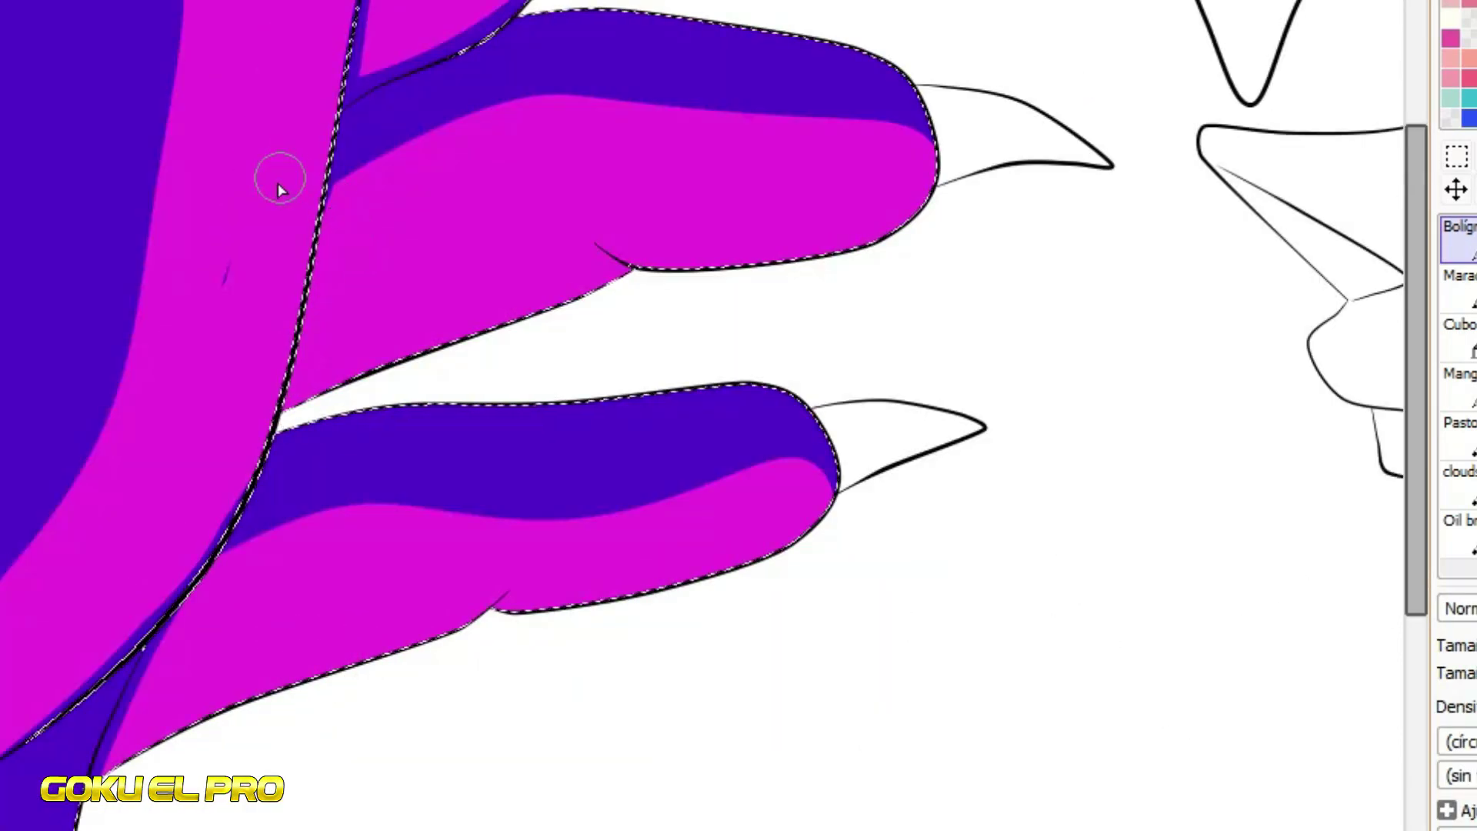
scroll(198, 339, down, 2)
scroll(306, 247, up, 2)
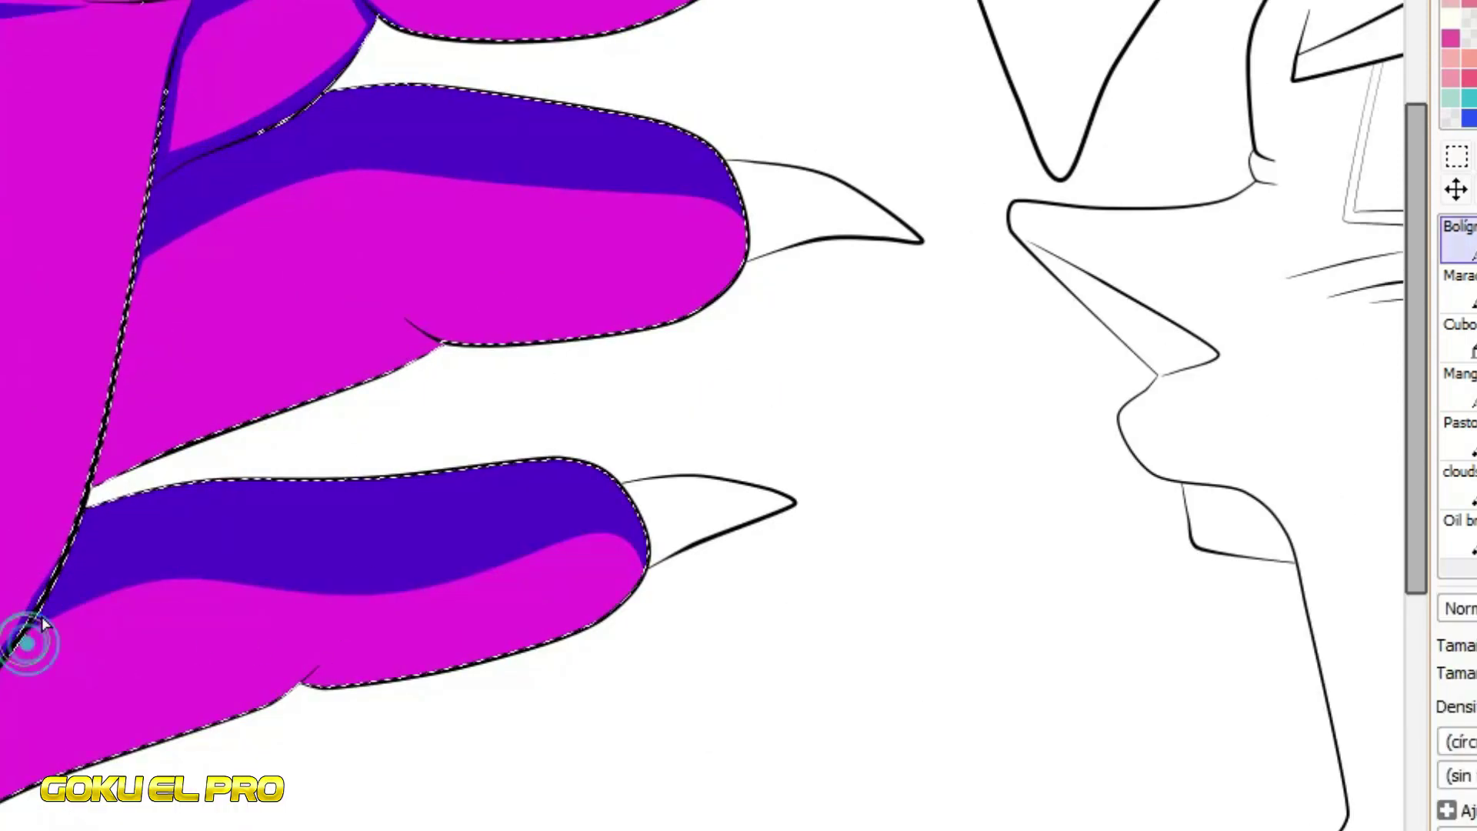
scroll(357, 156, down, 2)
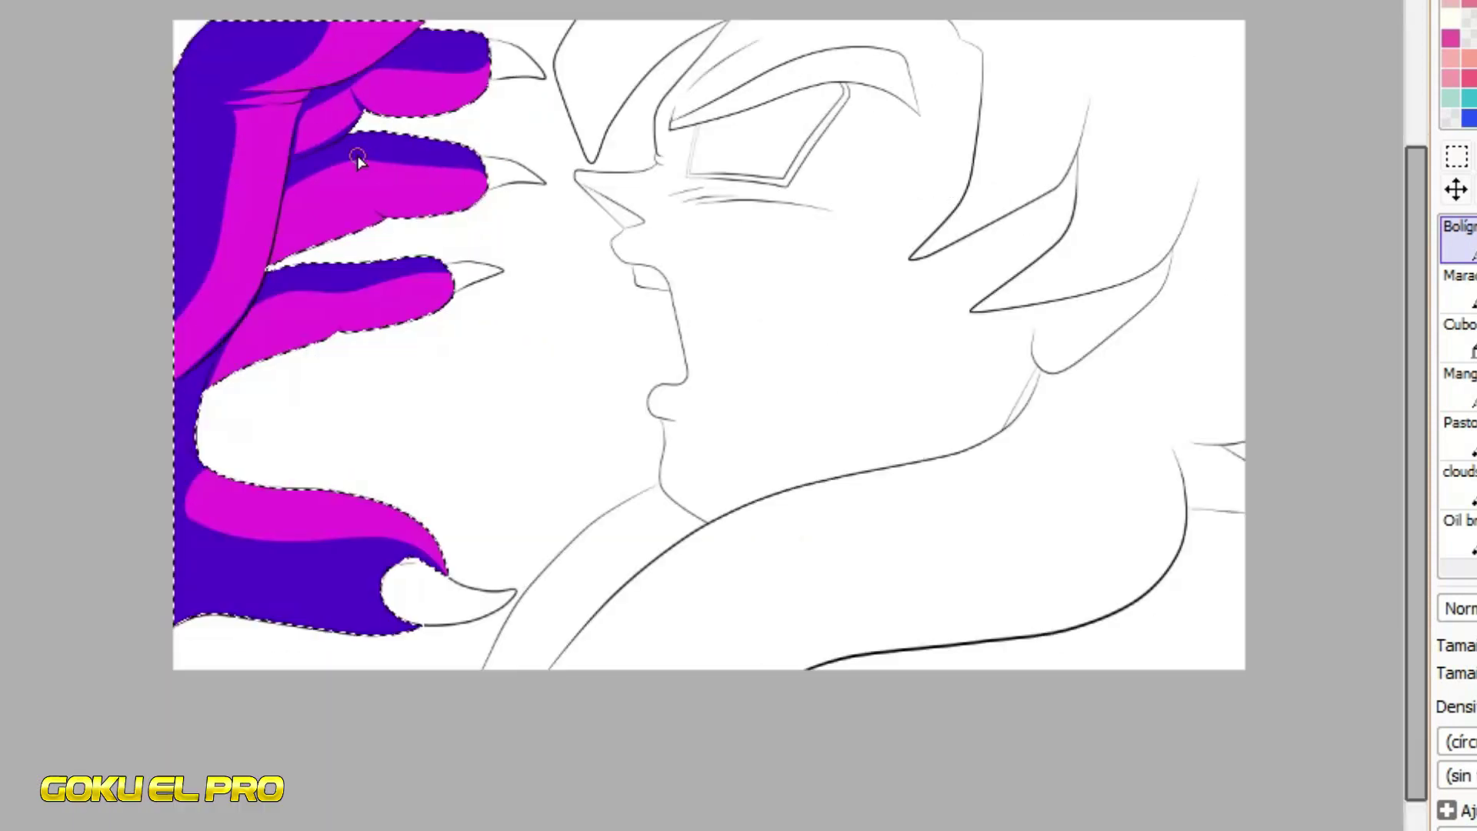
scroll(311, 89, up, 2)
scroll(311, 88, up, 1)
scroll(310, 89, down, 3)
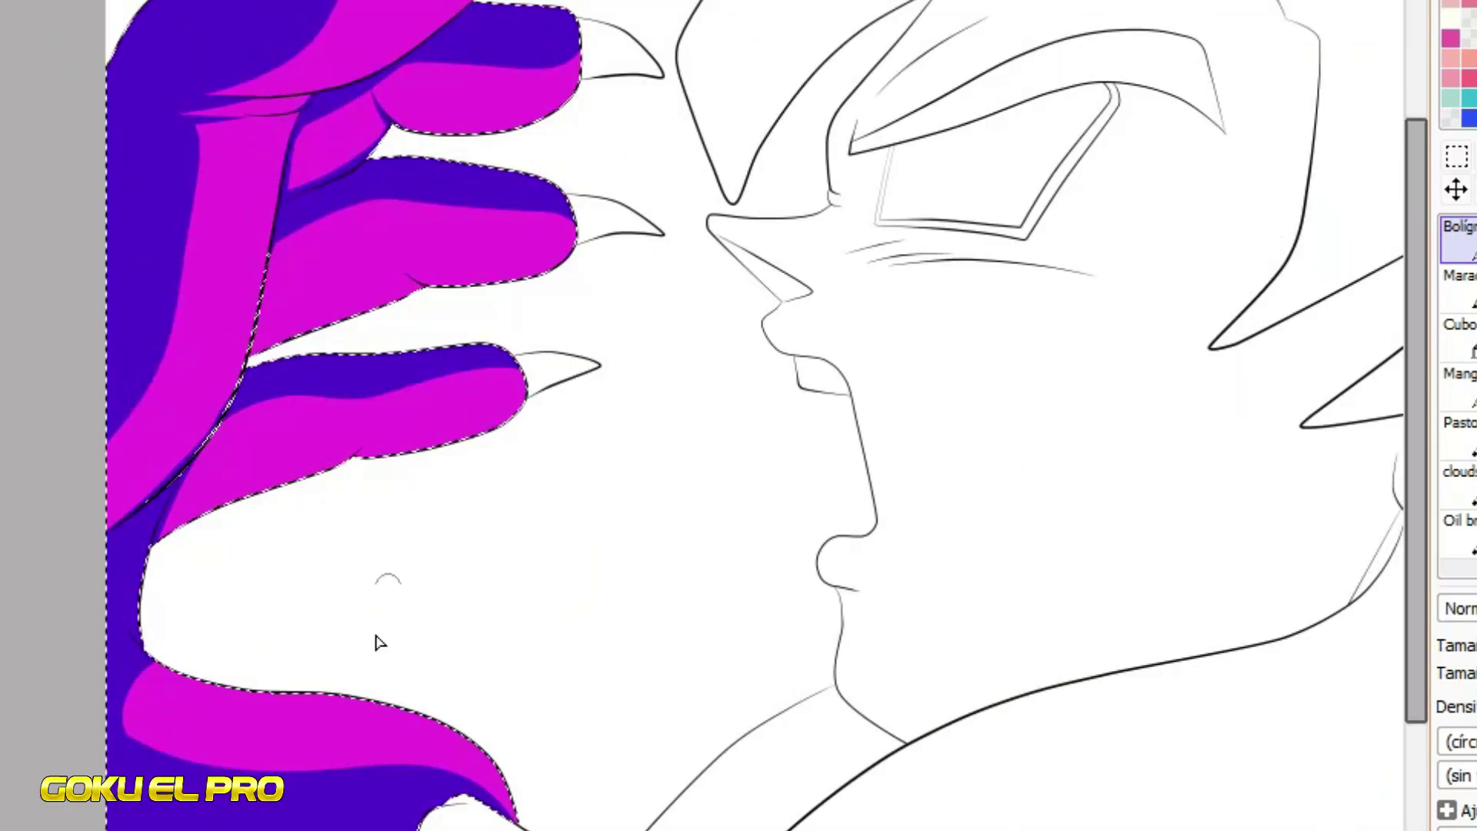
scroll(350, 680, up, 3)
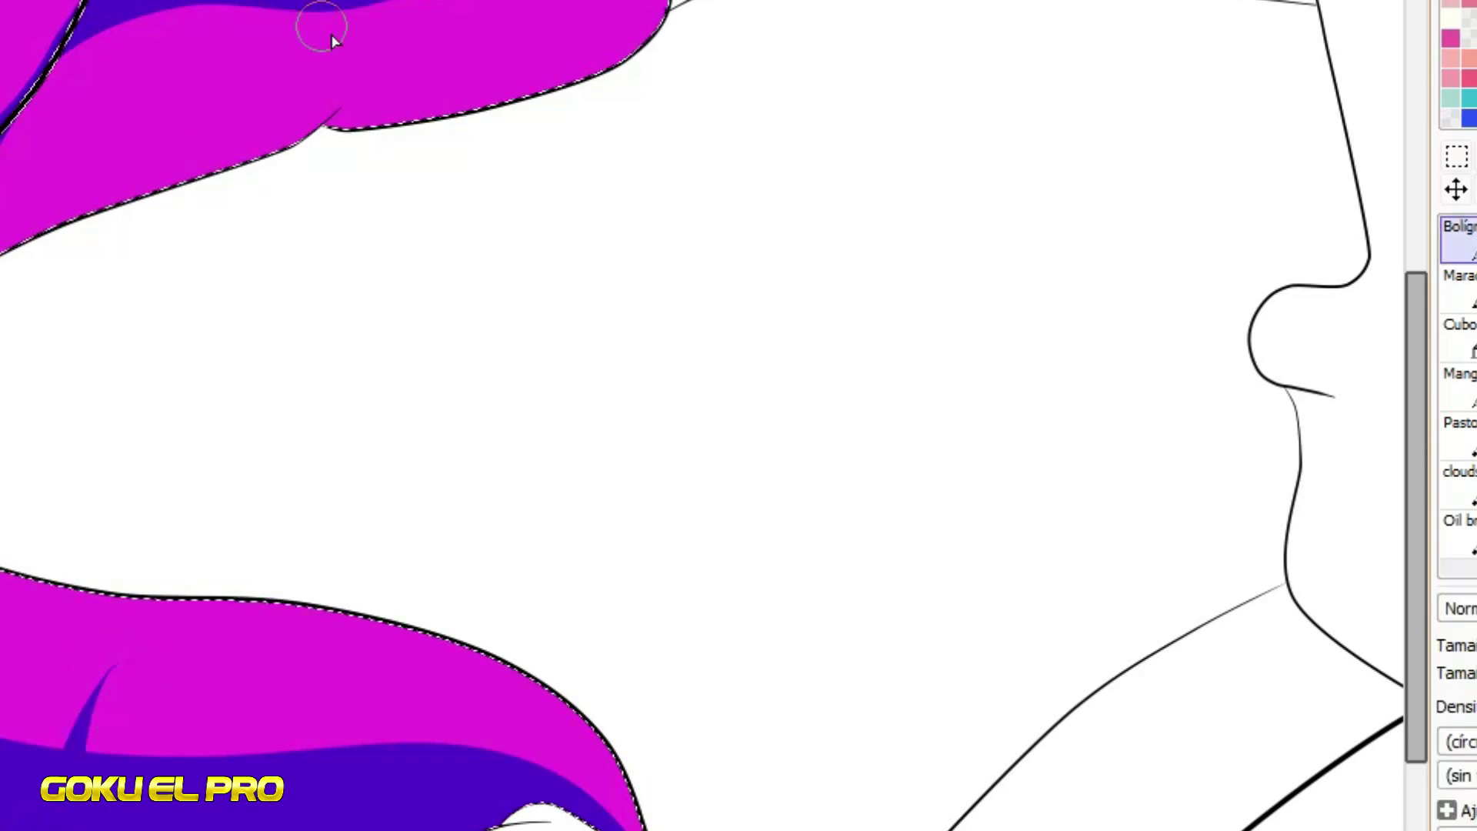
drag(1420, 312, 1419, 101)
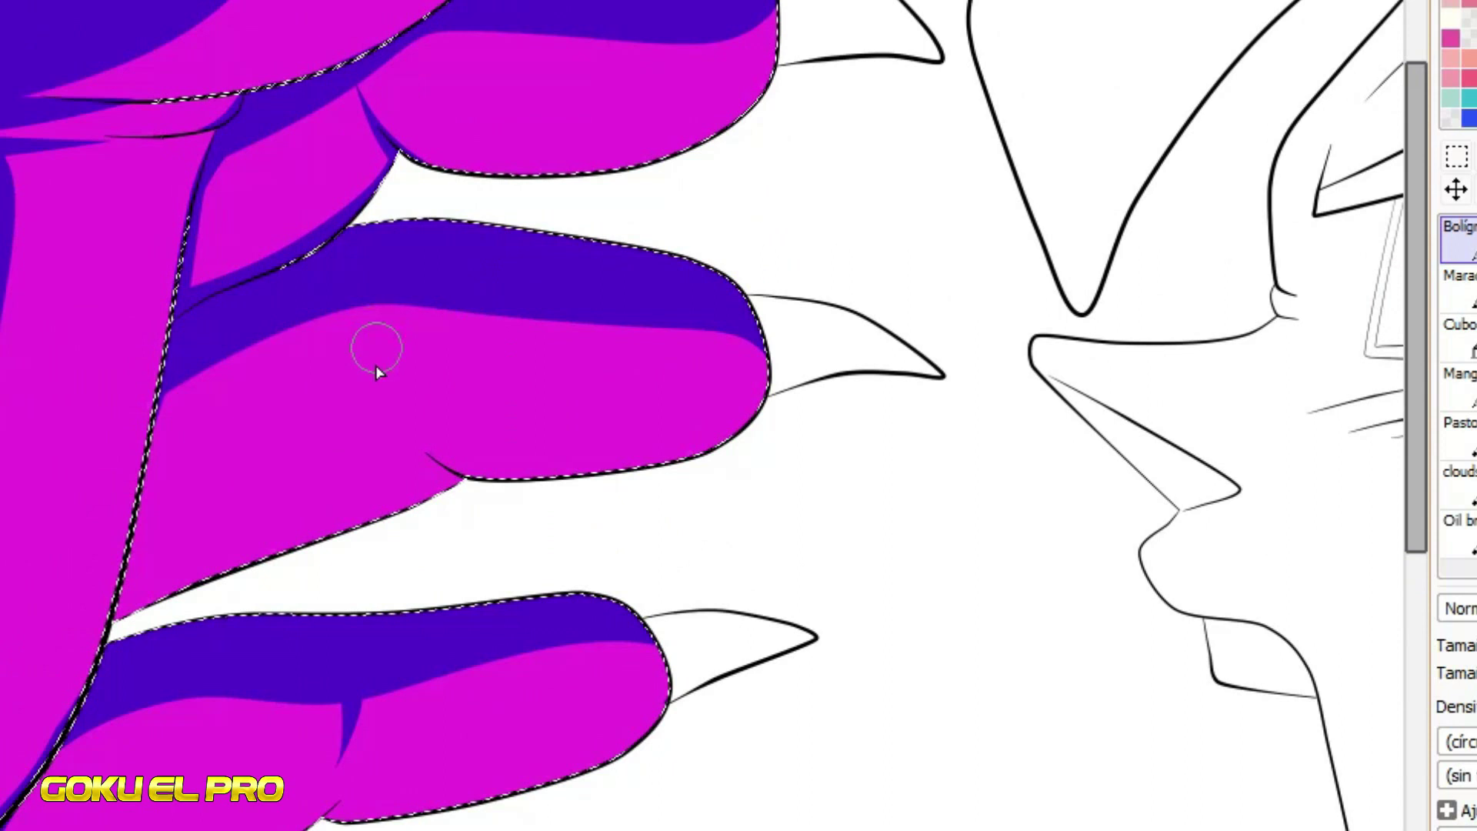
drag(400, 385, 350, 308)
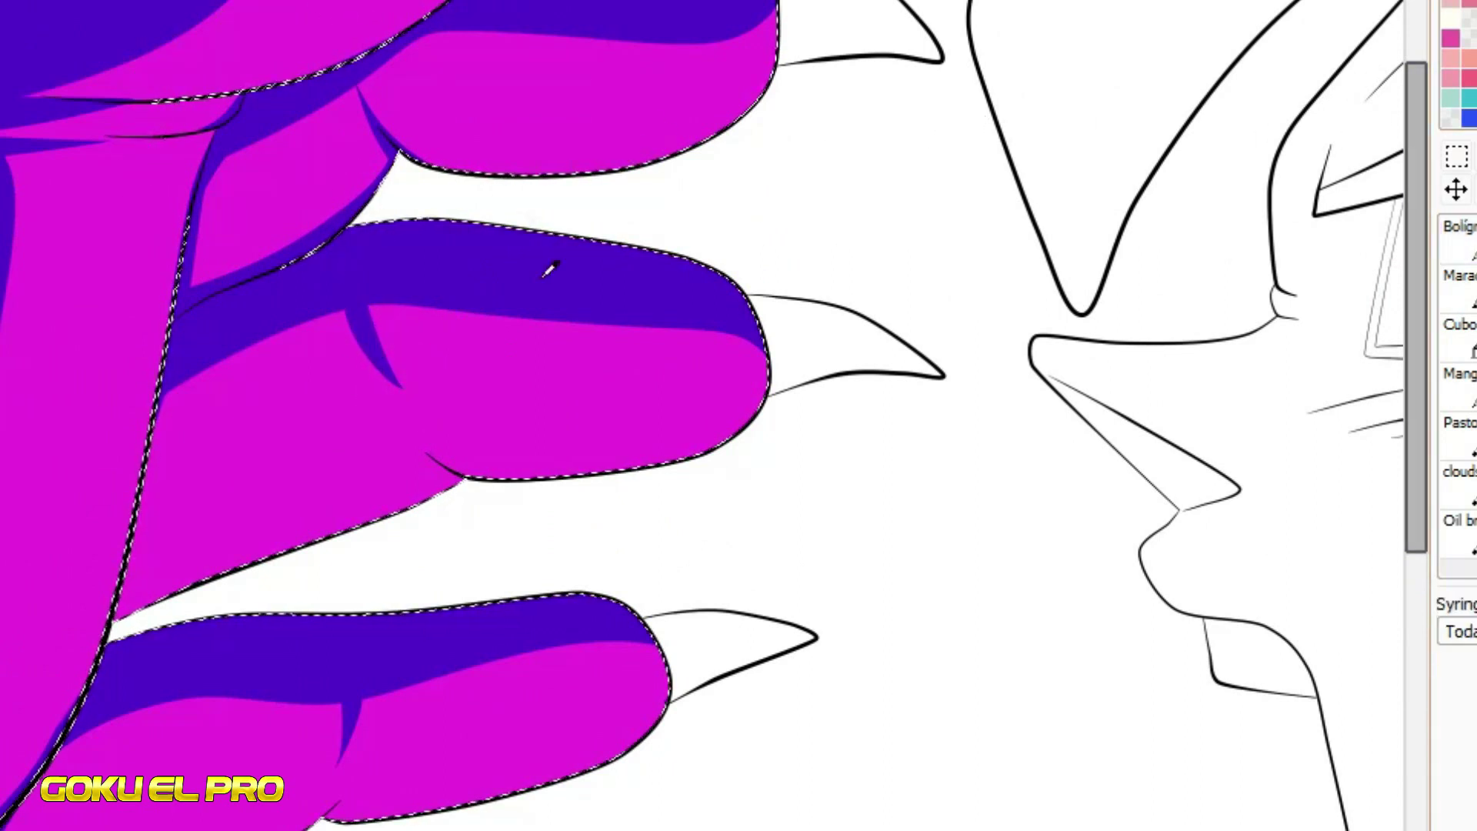
drag(192, 135, 9, 689)
key(ctrl+z)
drag(192, 146, 15, 724)
key(ctrl+z)
Clean the palm's lower edge with magenta and paint light pink highlights along the palm edge and its upper crease
right_click(72, 623)
drag(82, 669, 45, 747)
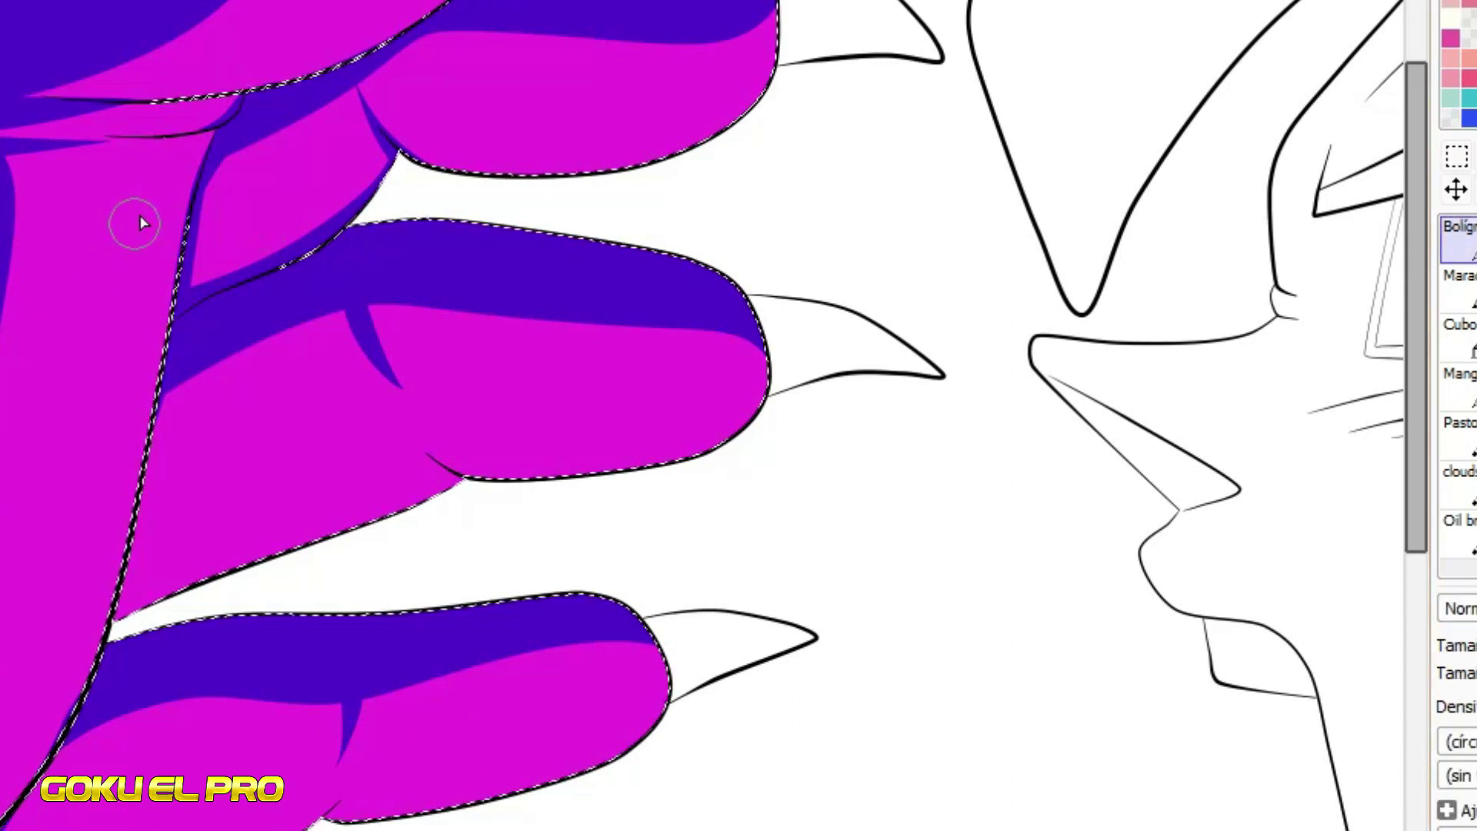
drag(192, 140, 3, 758)
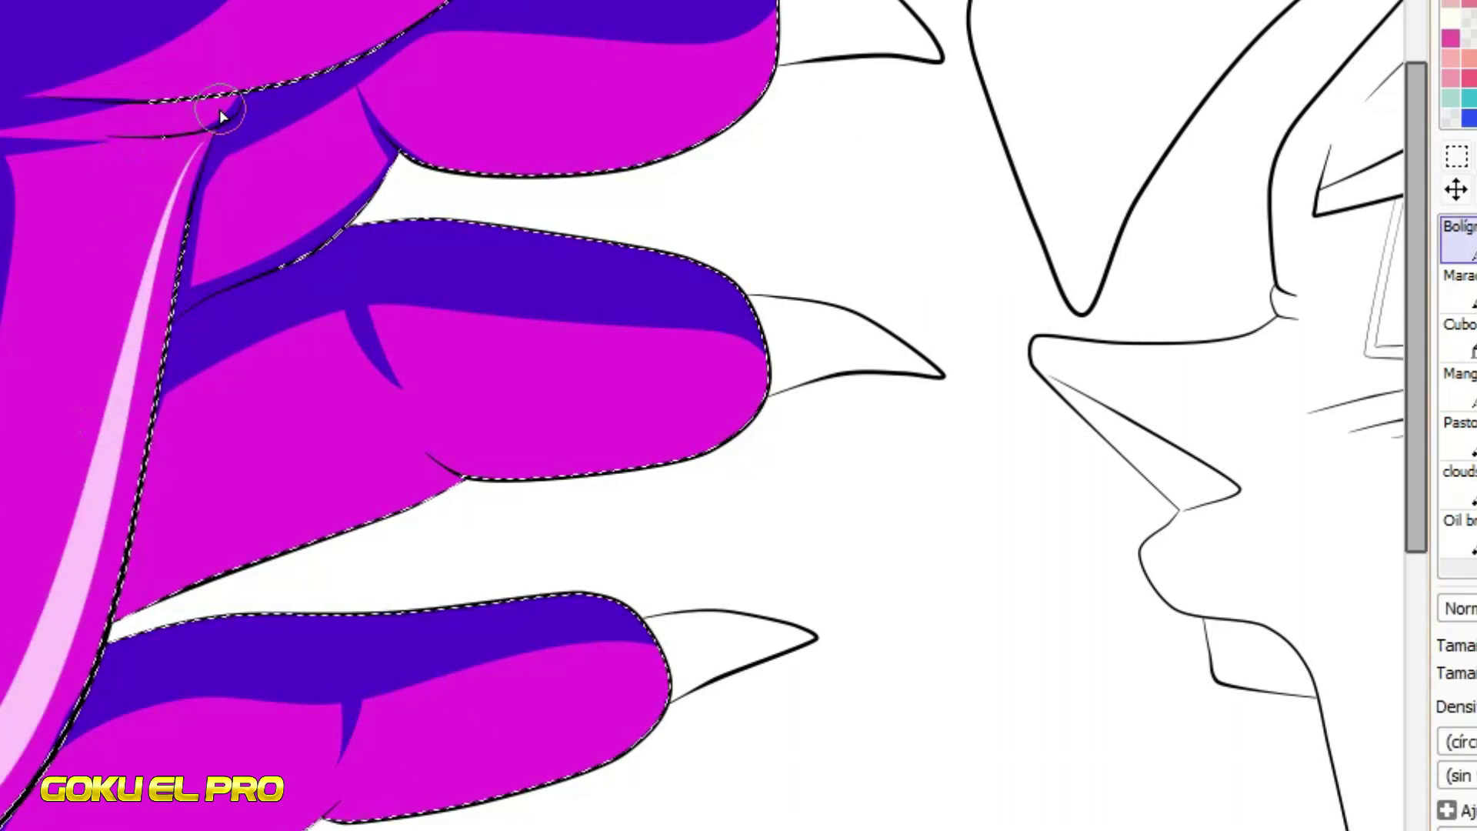
mouse_move(185, 85)
mouse_down()
mouse_move(477, 6)
mouse_move(392, 3)
mouse_up()
key(ctrl+z)
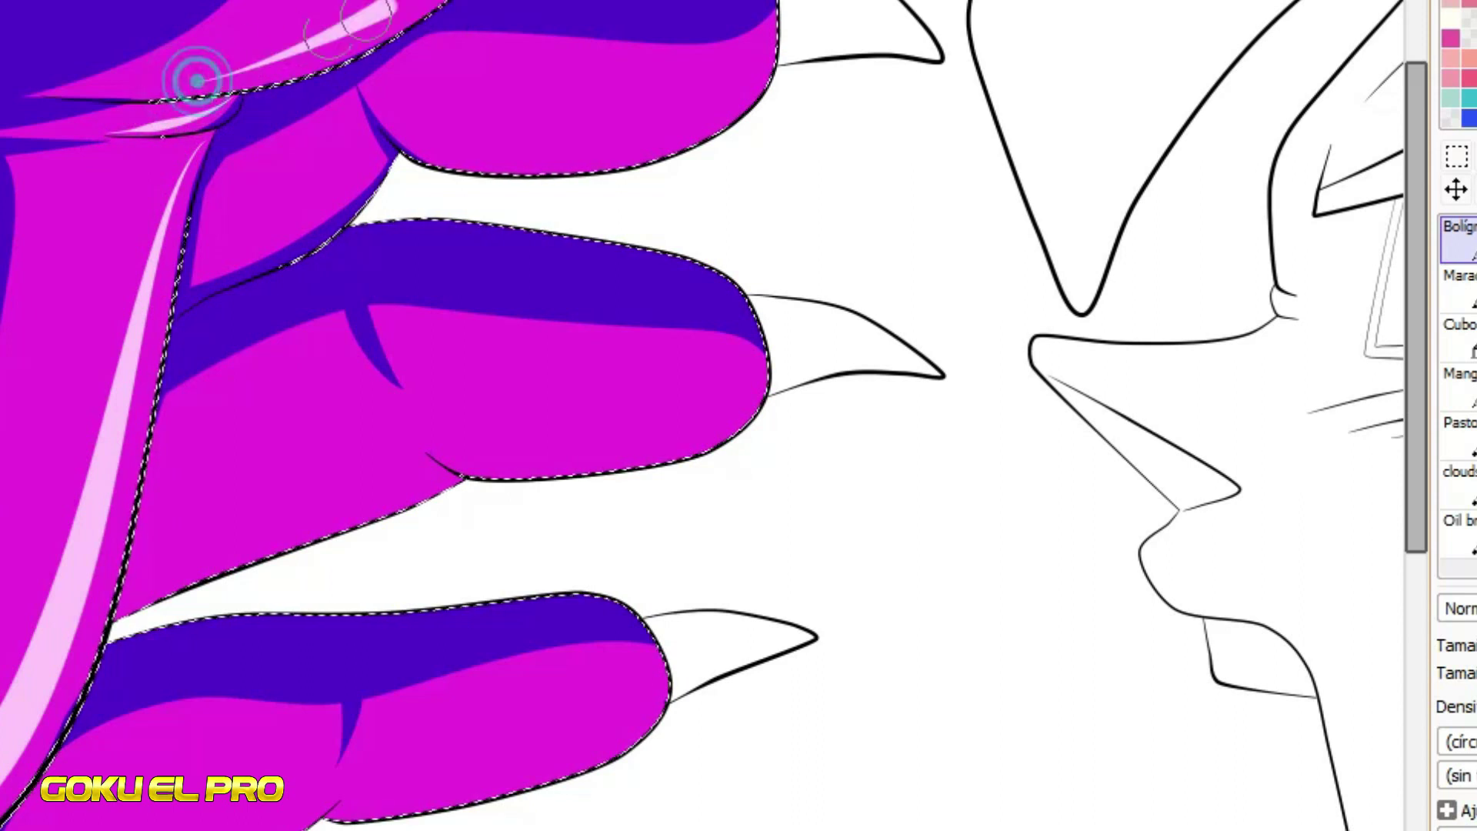
Paint light pink highlights along the lower edges of the three fingers
drag(365, 163, 831, 4)
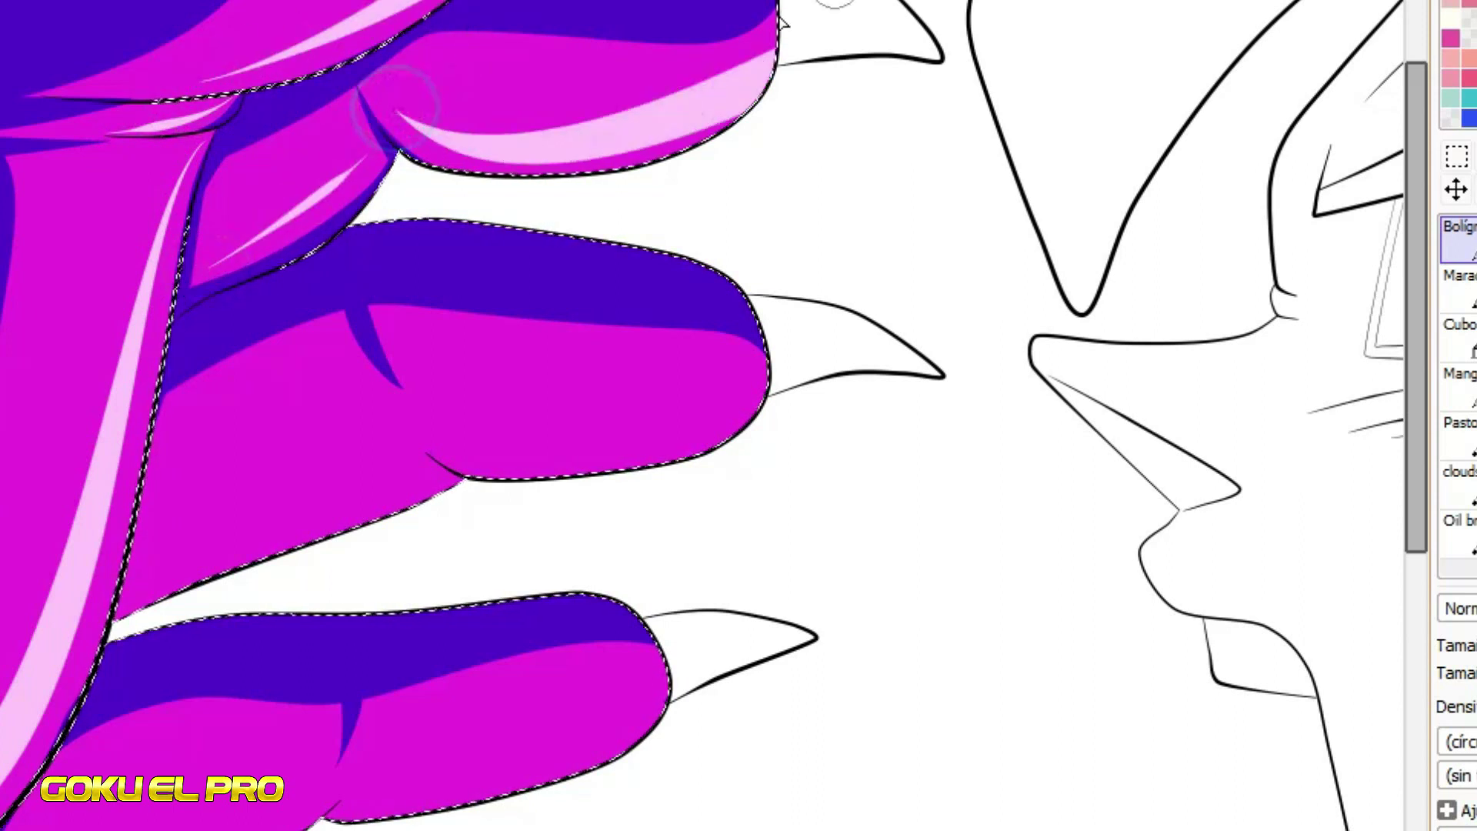
drag(127, 597, 415, 461)
key(ctrl+z)
mouse_move(146, 594)
mouse_down()
mouse_move(446, 467)
mouse_move(956, 338)
mouse_up()
drag(208, 830, 667, 678)
Paint a light pink highlight along the thumb's upper edge with a short branch at its joint crease
scroll(1411, 429, down, 5)
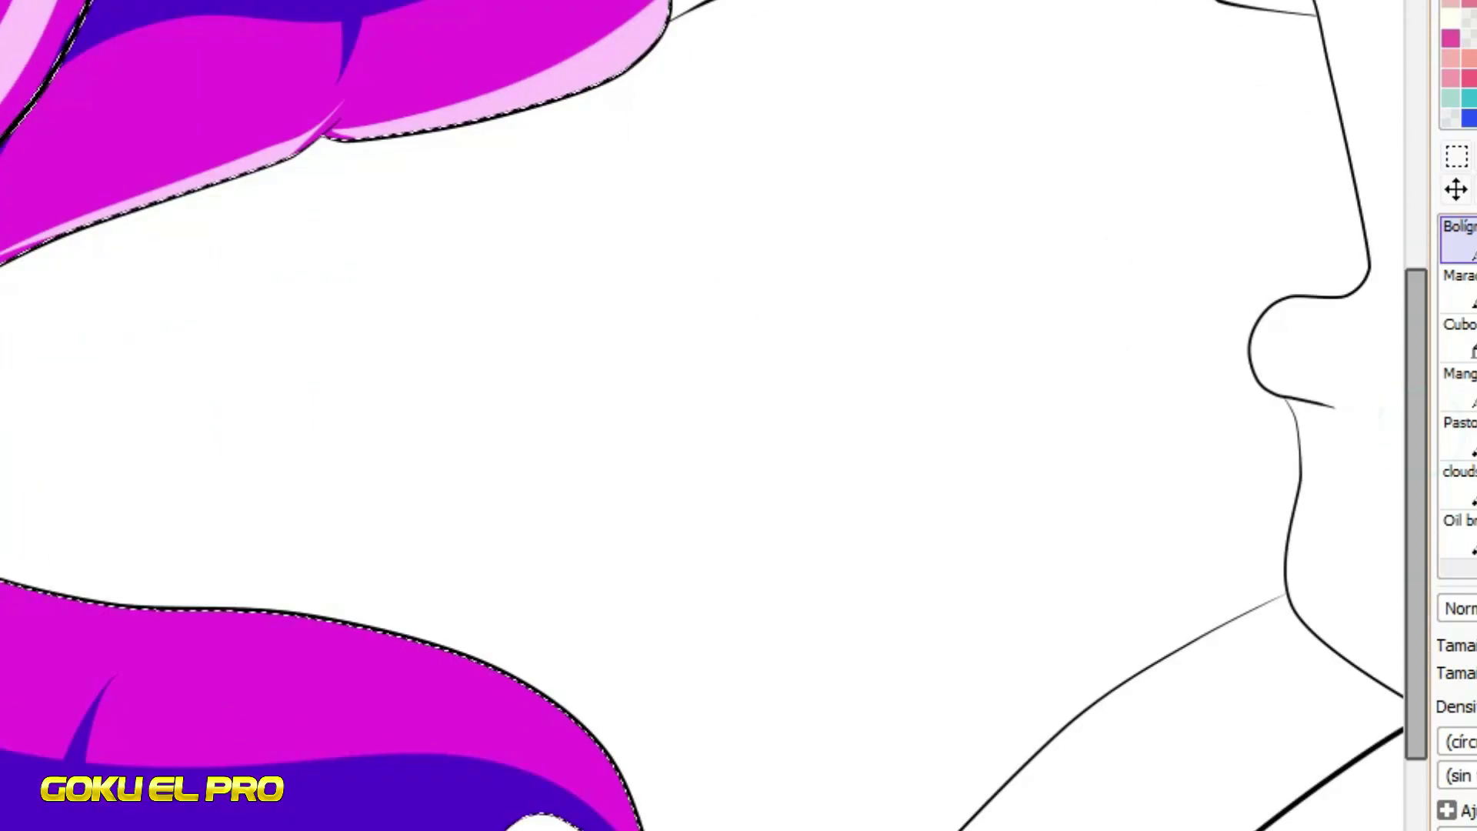
mouse_move(3, 571)
mouse_down()
mouse_move(426, 673)
mouse_move(640, 816)
mouse_up()
drag(115, 585, 491, 662)
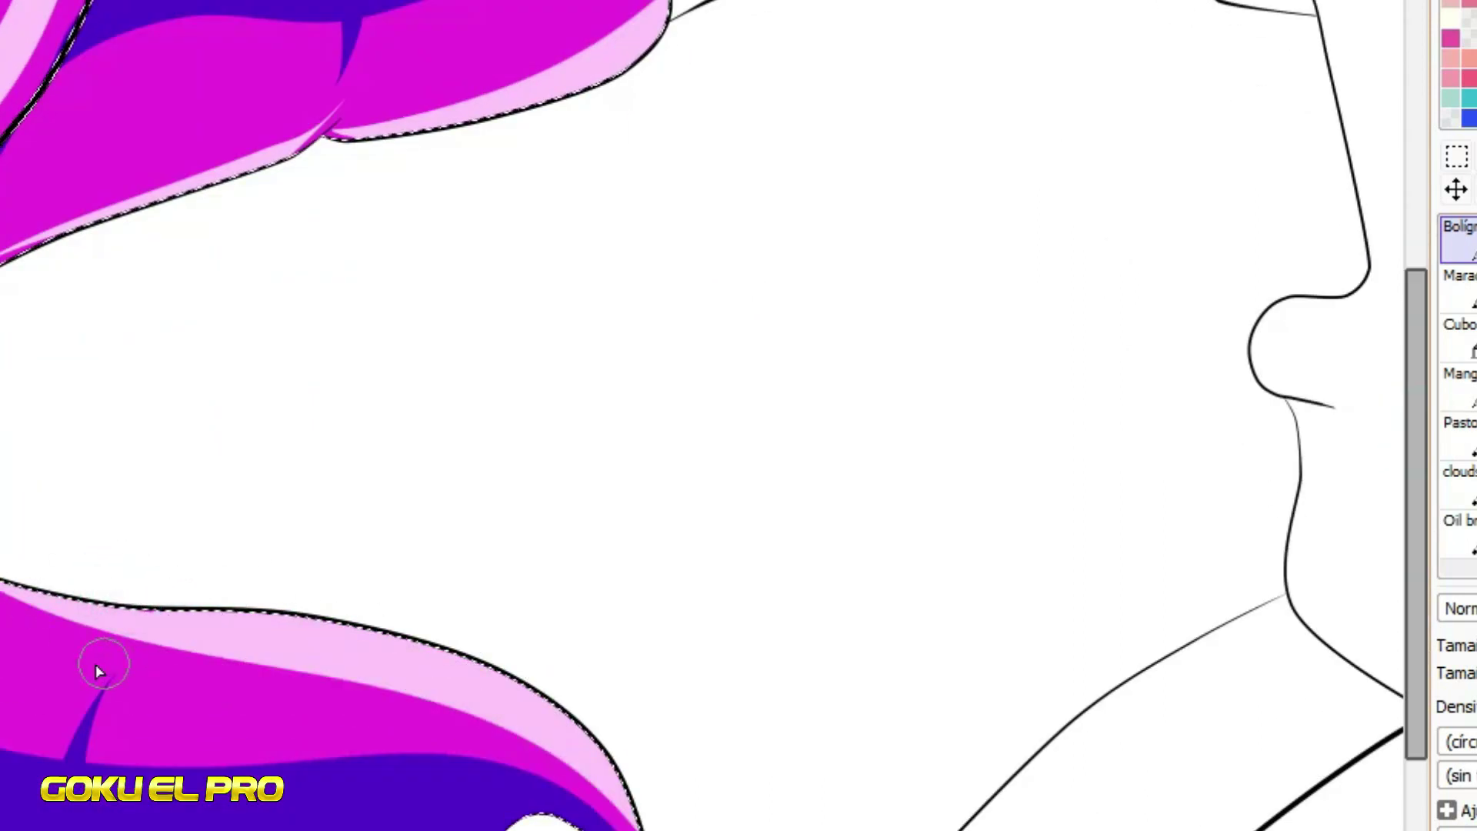
drag(150, 644, 72, 713)
Paint thin, very dark wrinkle strokes on the thumb's lower purple area
scroll(429, 503, down, 2)
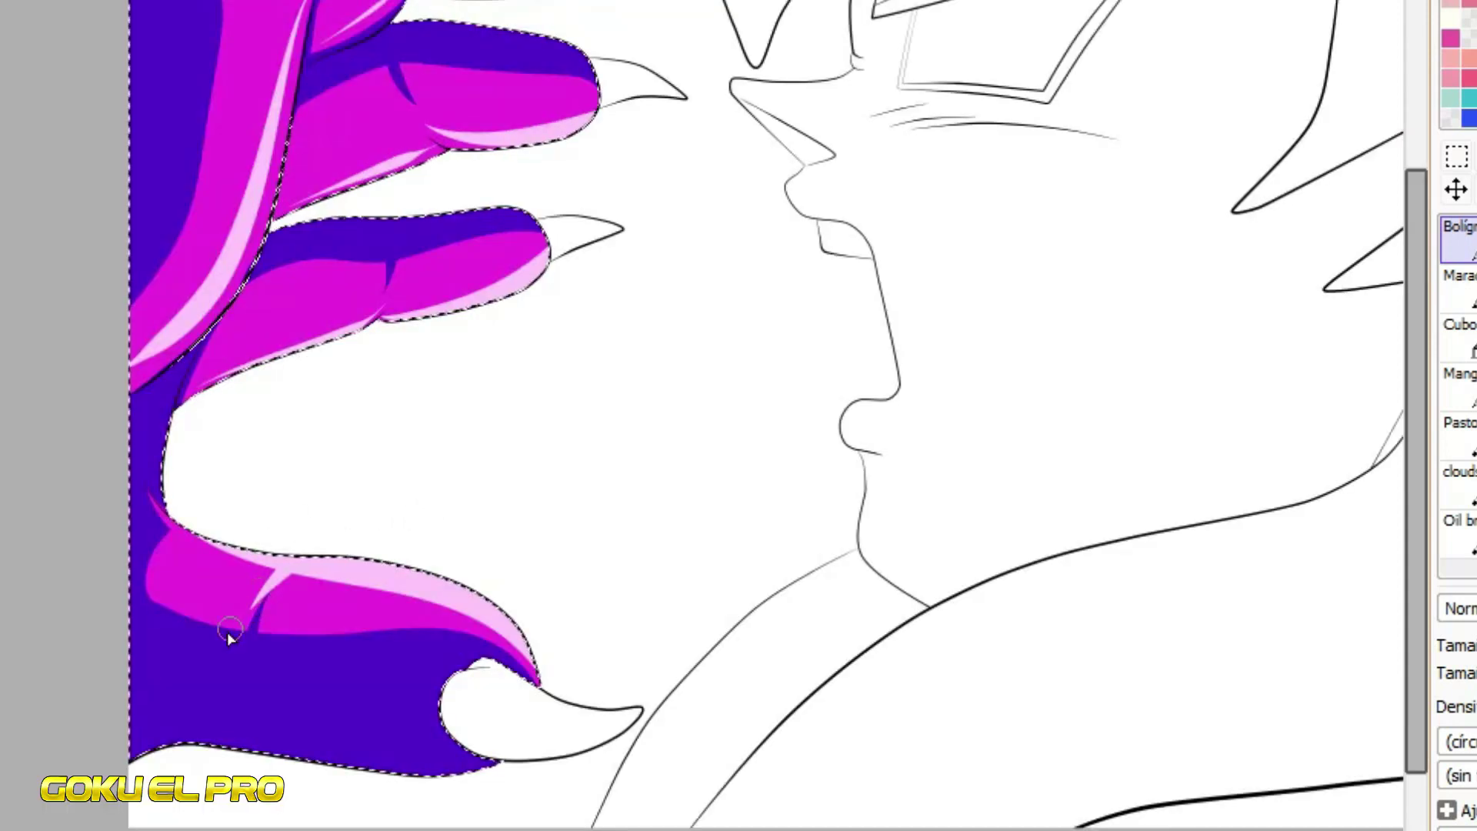
scroll(227, 633, up, 1)
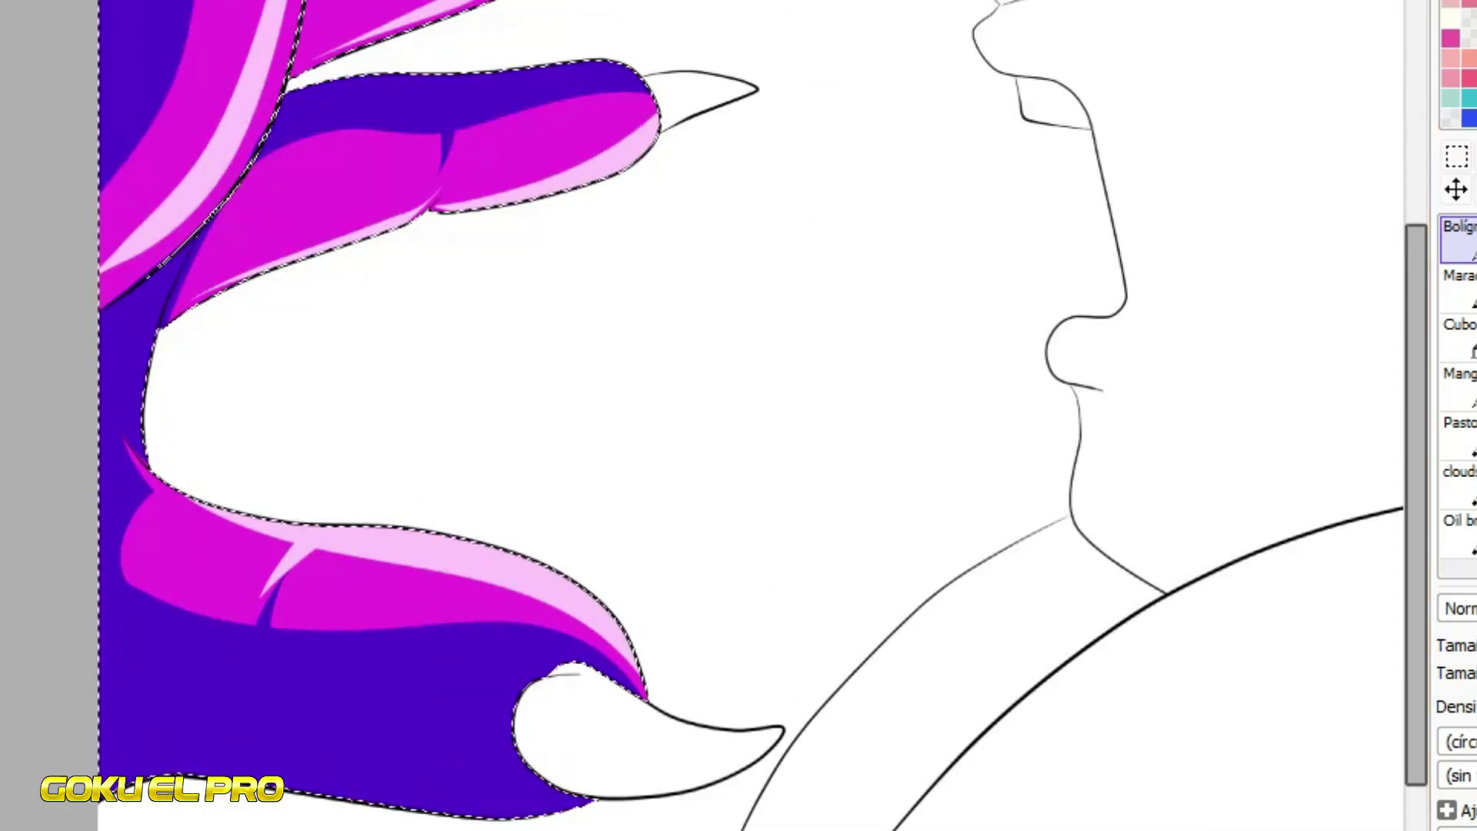
drag(154, 698, 168, 764)
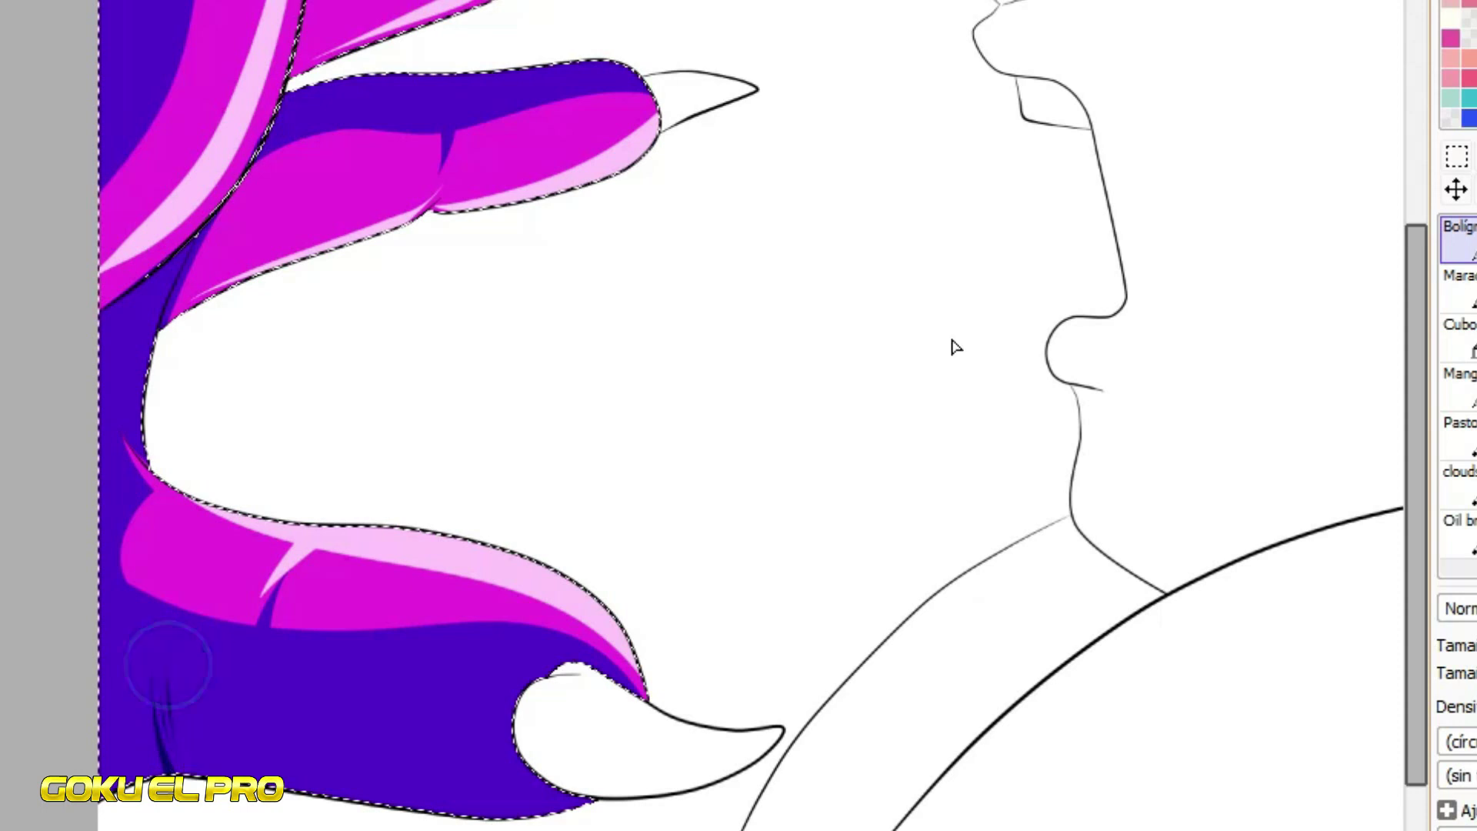
key(ctrl+z)
mouse_move(142, 677)
mouse_down()
mouse_move(157, 775)
mouse_move(159, 751)
mouse_move(172, 768)
mouse_up()
drag(279, 689, 296, 788)
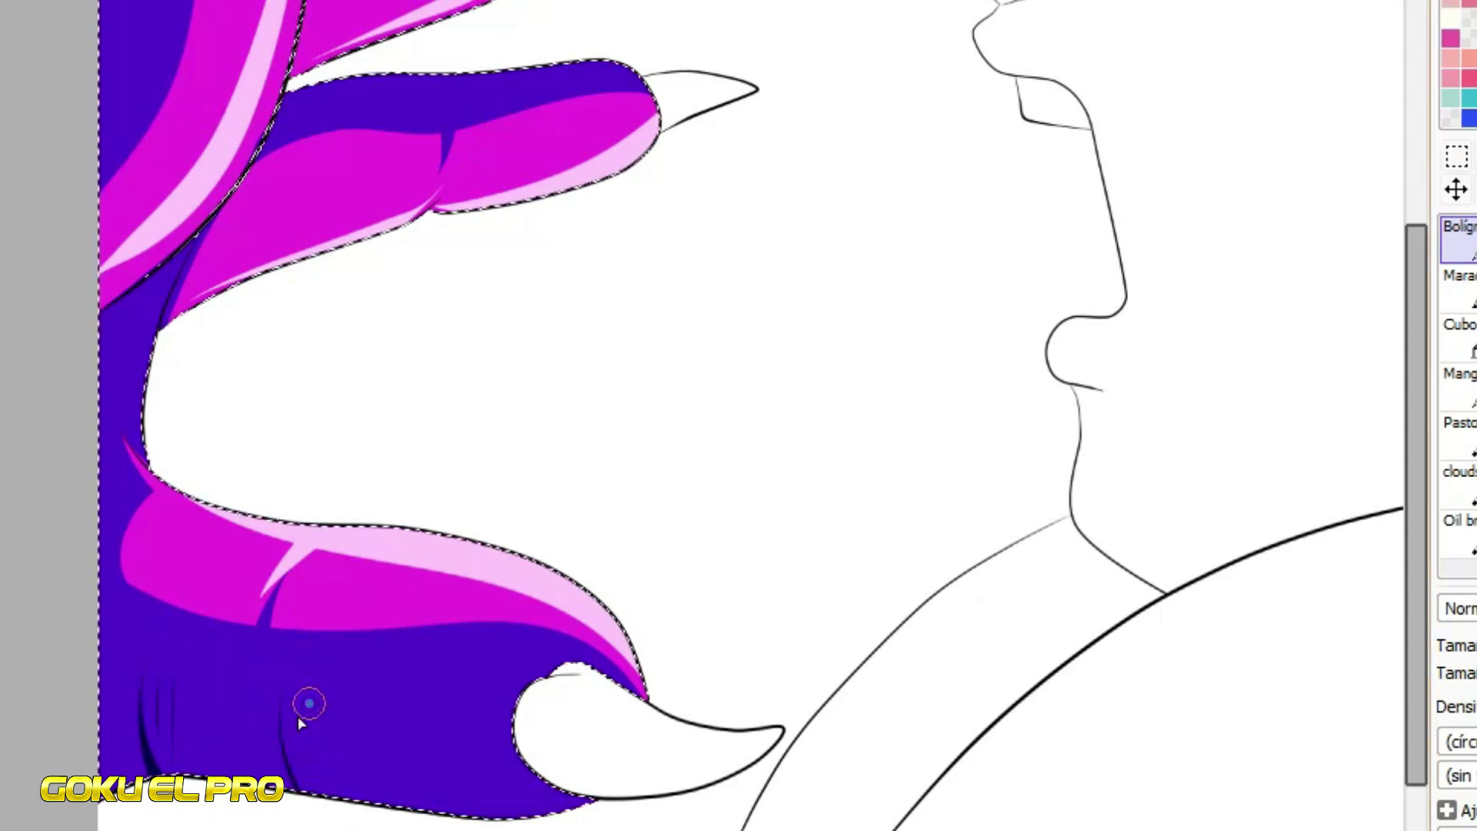
Paint very dark wrinkle strokes at the palm's upper outer edge
drag(1412, 400, 1368, 165)
mouse_move(94, 319)
mouse_down()
mouse_move(167, 350)
mouse_move(148, 336)
mouse_up()
drag(96, 289, 141, 311)
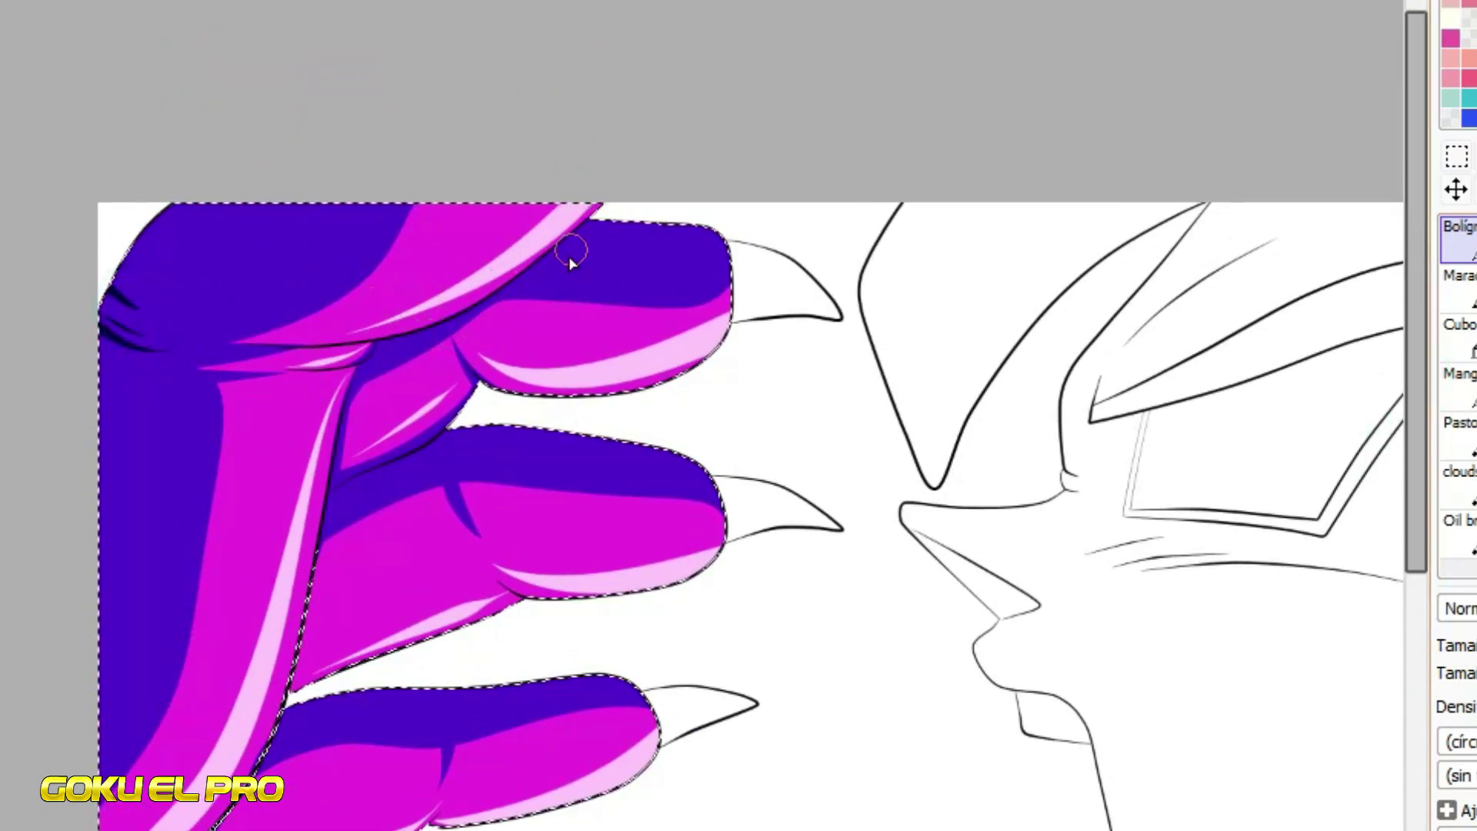
Paint short, very dark knuckle wrinkles on the upper purple bands of the middle and lowest fingers
drag(464, 428, 443, 478)
drag(460, 687, 440, 715)
drag(312, 702, 296, 740)
drag(301, 704, 286, 745)
scroll(477, 438, down, 2)
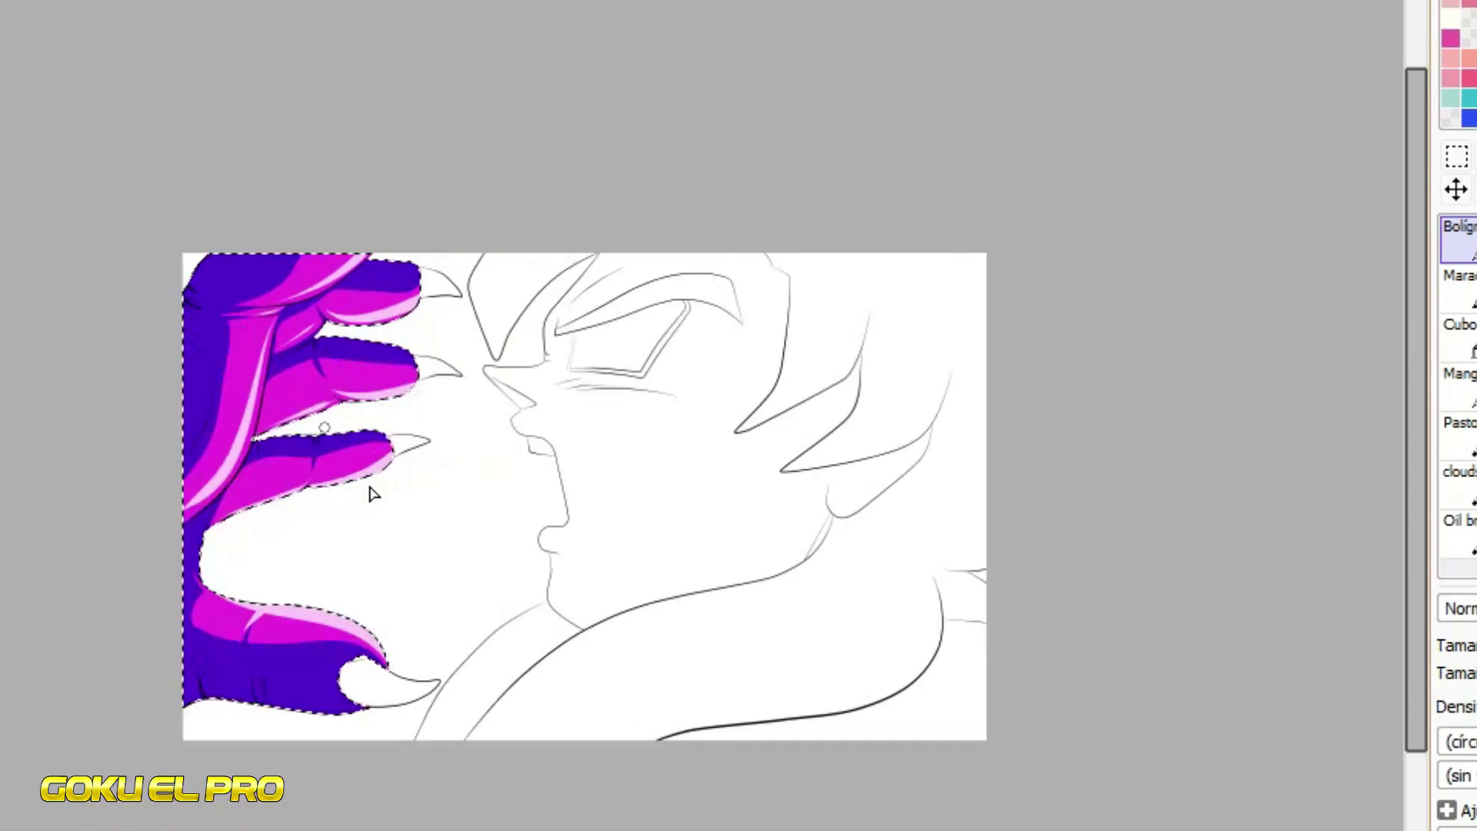
scroll(370, 493, up, 3)
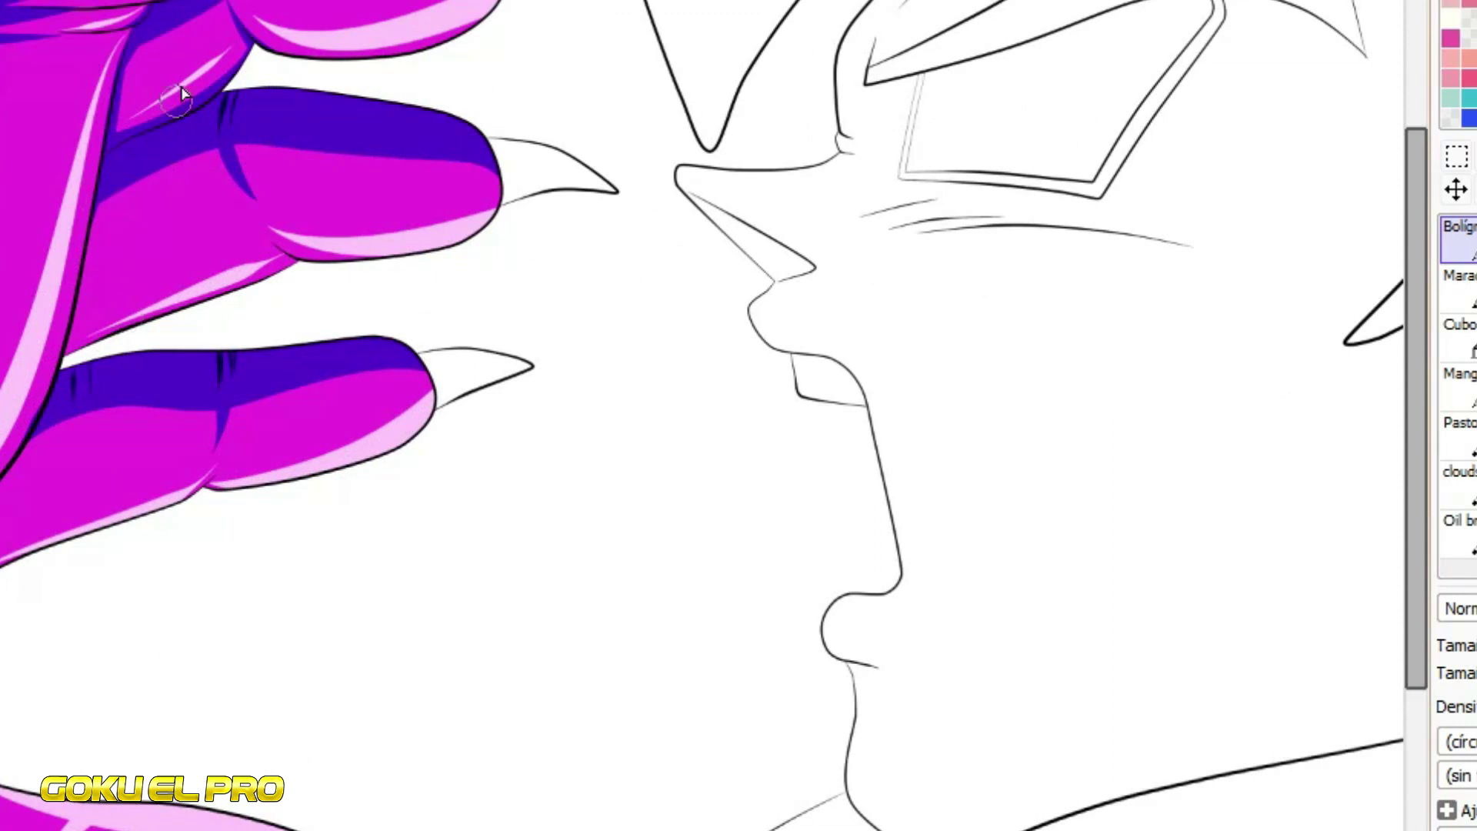
scroll(182, 94, up, 3)
scroll(6, 477, up, 3)
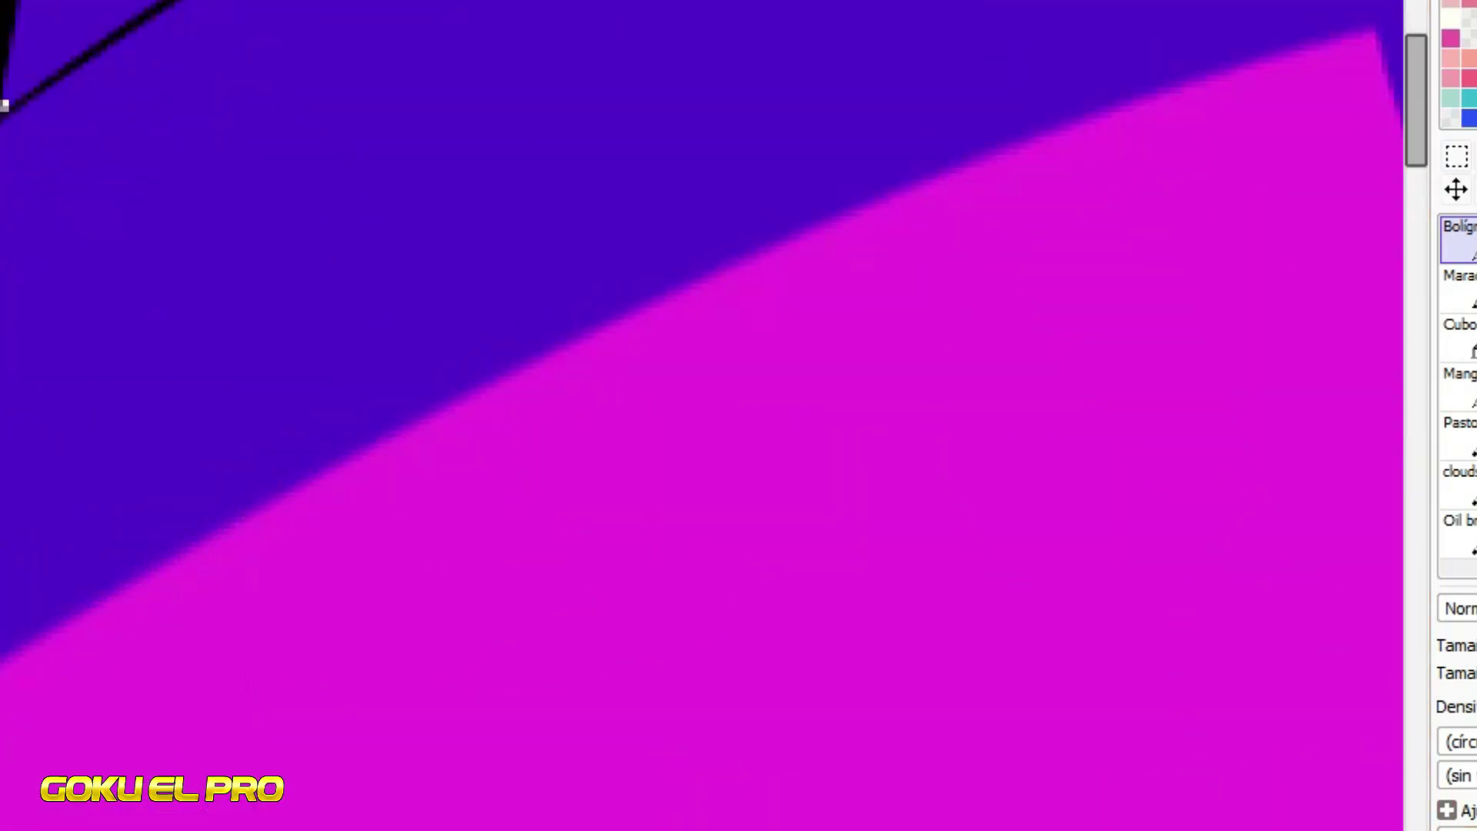
scroll(52, 393, down, 3)
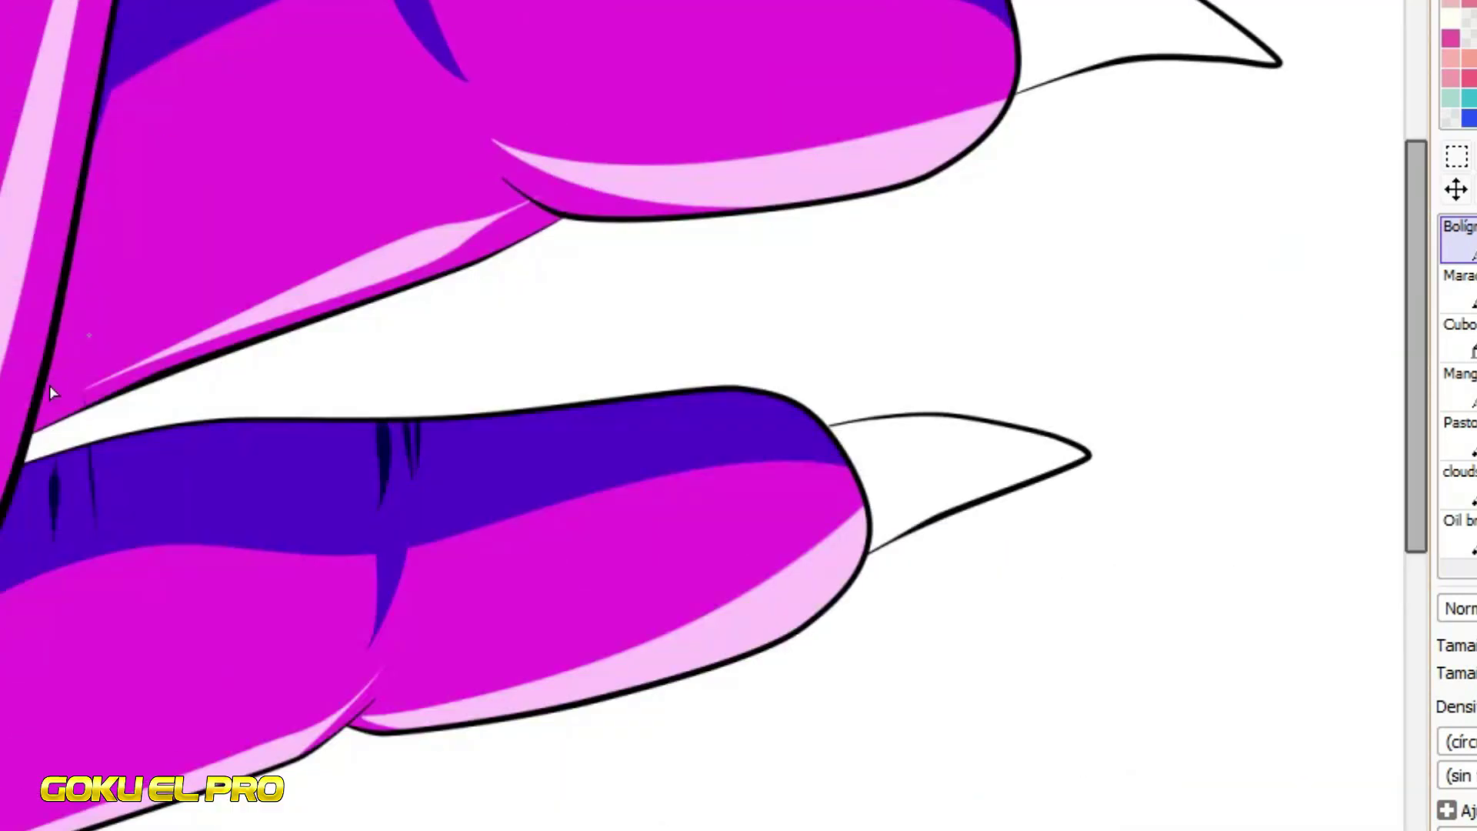
scroll(93, 323, up, 3)
scroll(134, 606, down, 3)
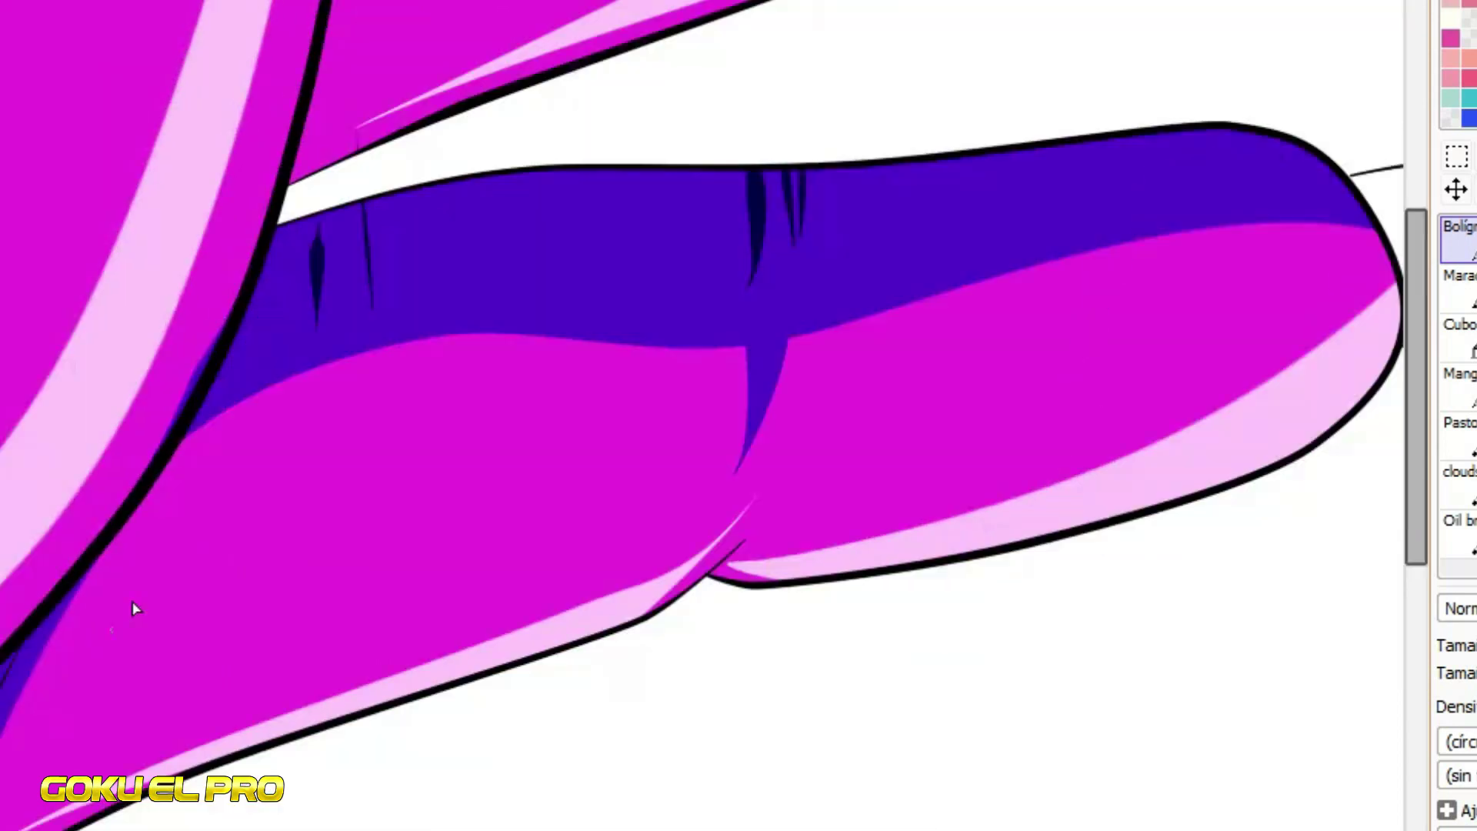
Paint magenta over the faint purple stray mark below the highlight's inner tip on the middle finger's underside
scroll(249, 73, up, 3)
scroll(631, 250, up, 3)
drag(611, 296, 416, 433)
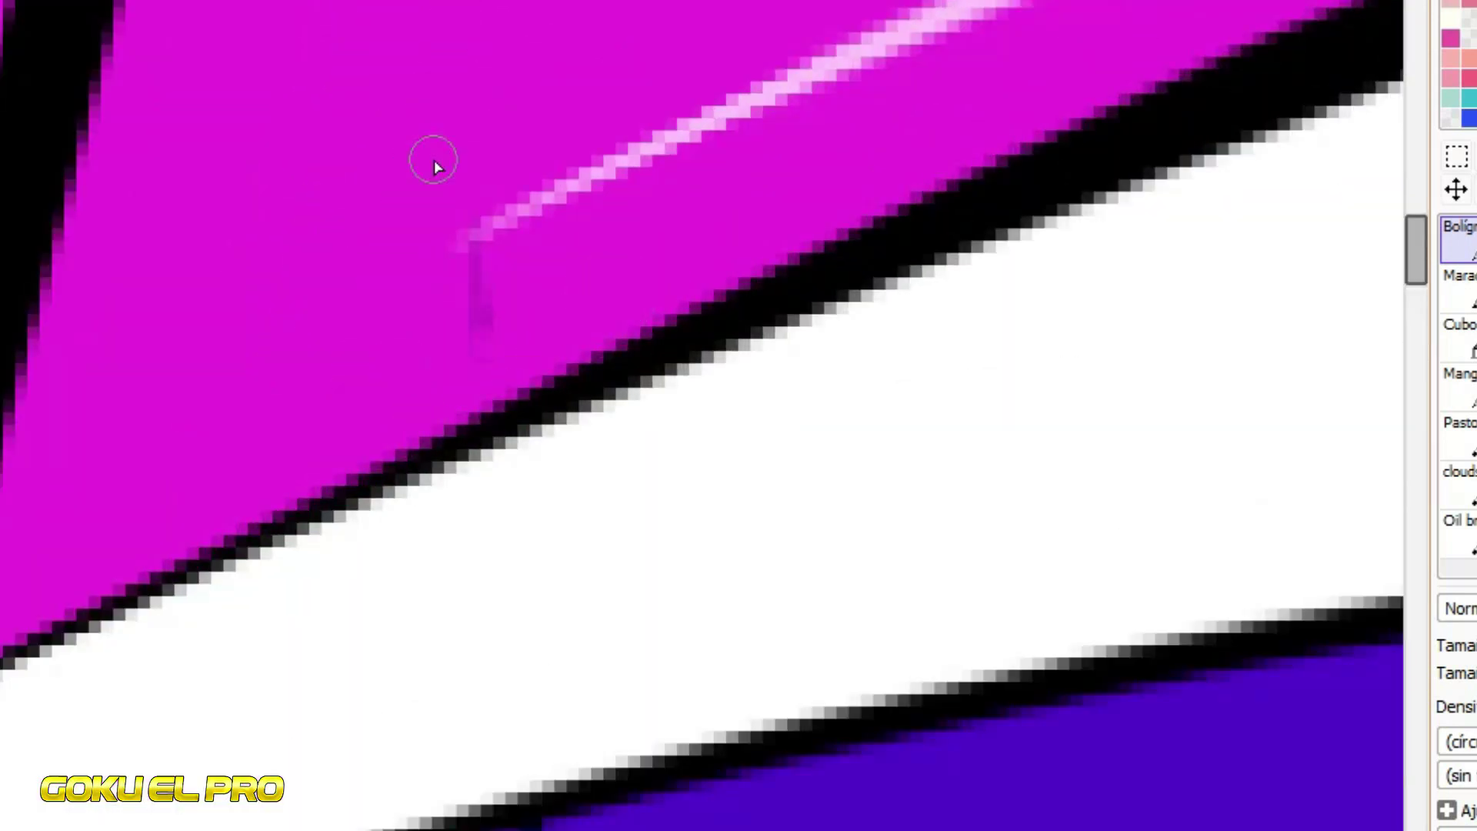
scroll(334, 237, down, 5)
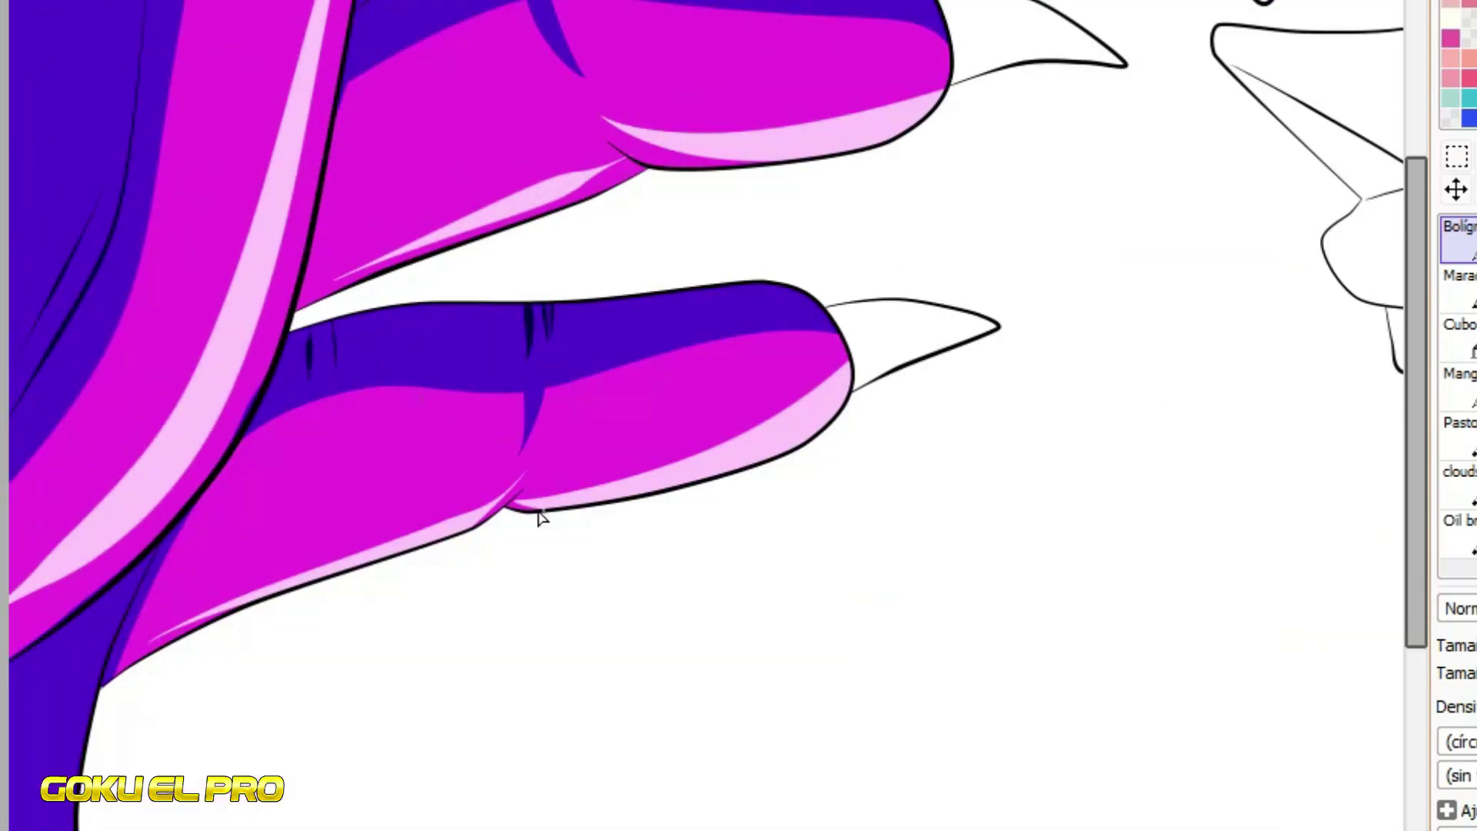
Touch up the tiny color gaps at the outline corners where the palm meets the lowest finger and the thumb
scroll(145, 789, up, 2)
scroll(30, 475, up, 4)
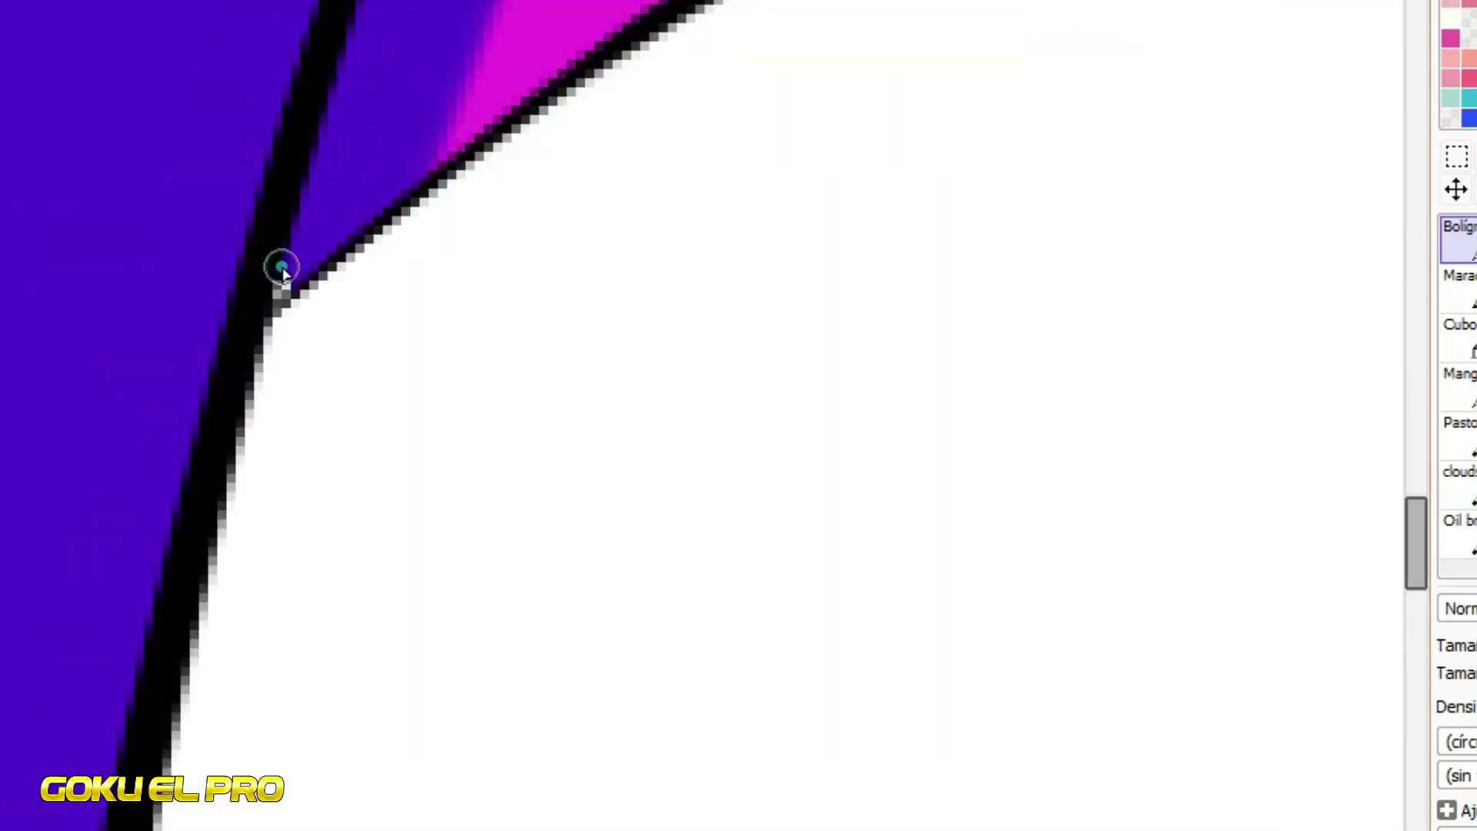
click(281, 267)
scroll(283, 265, down, 4)
scroll(276, 691, up, 5)
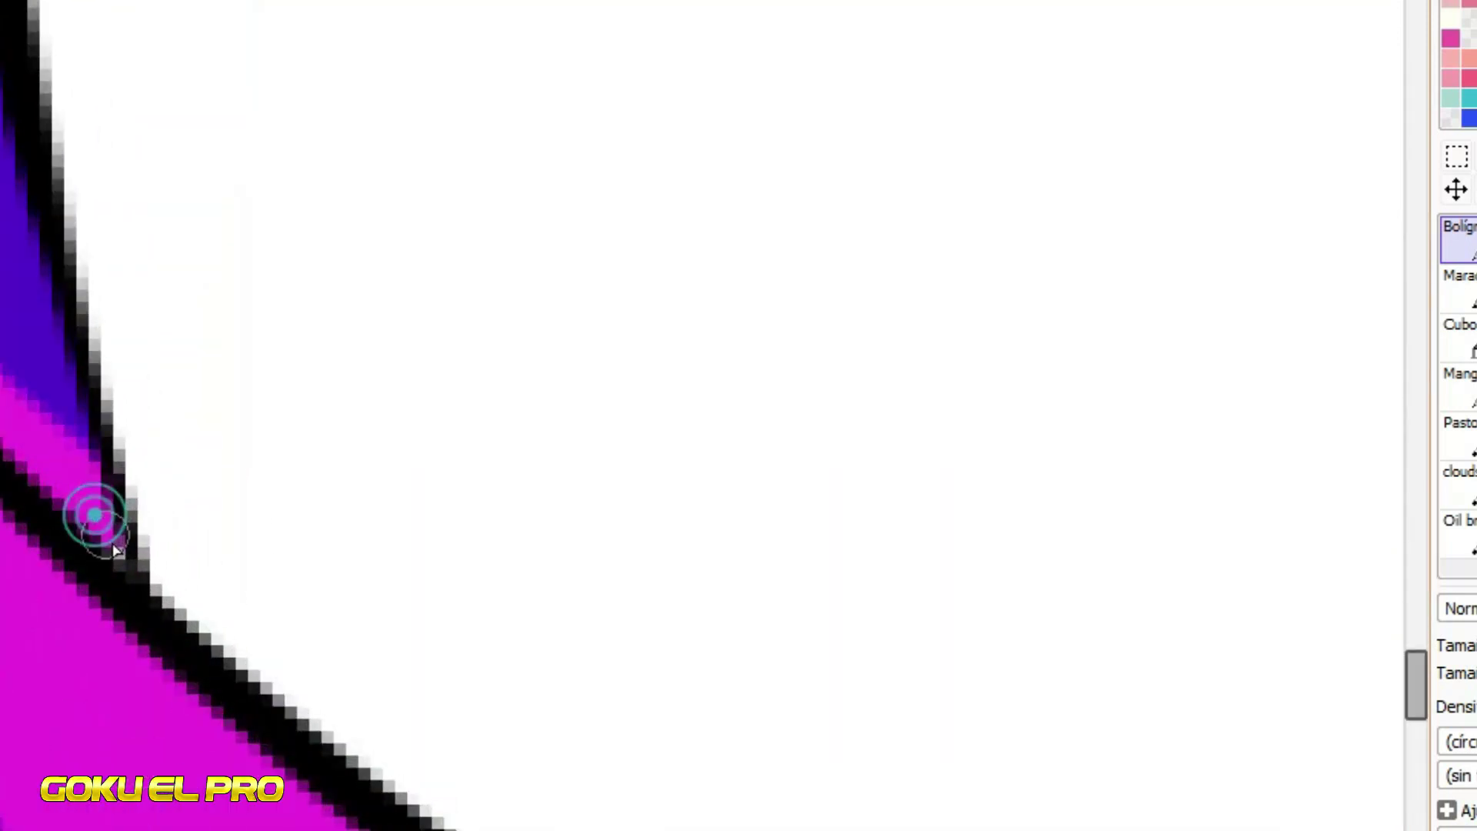
scroll(639, 501, down, 3)
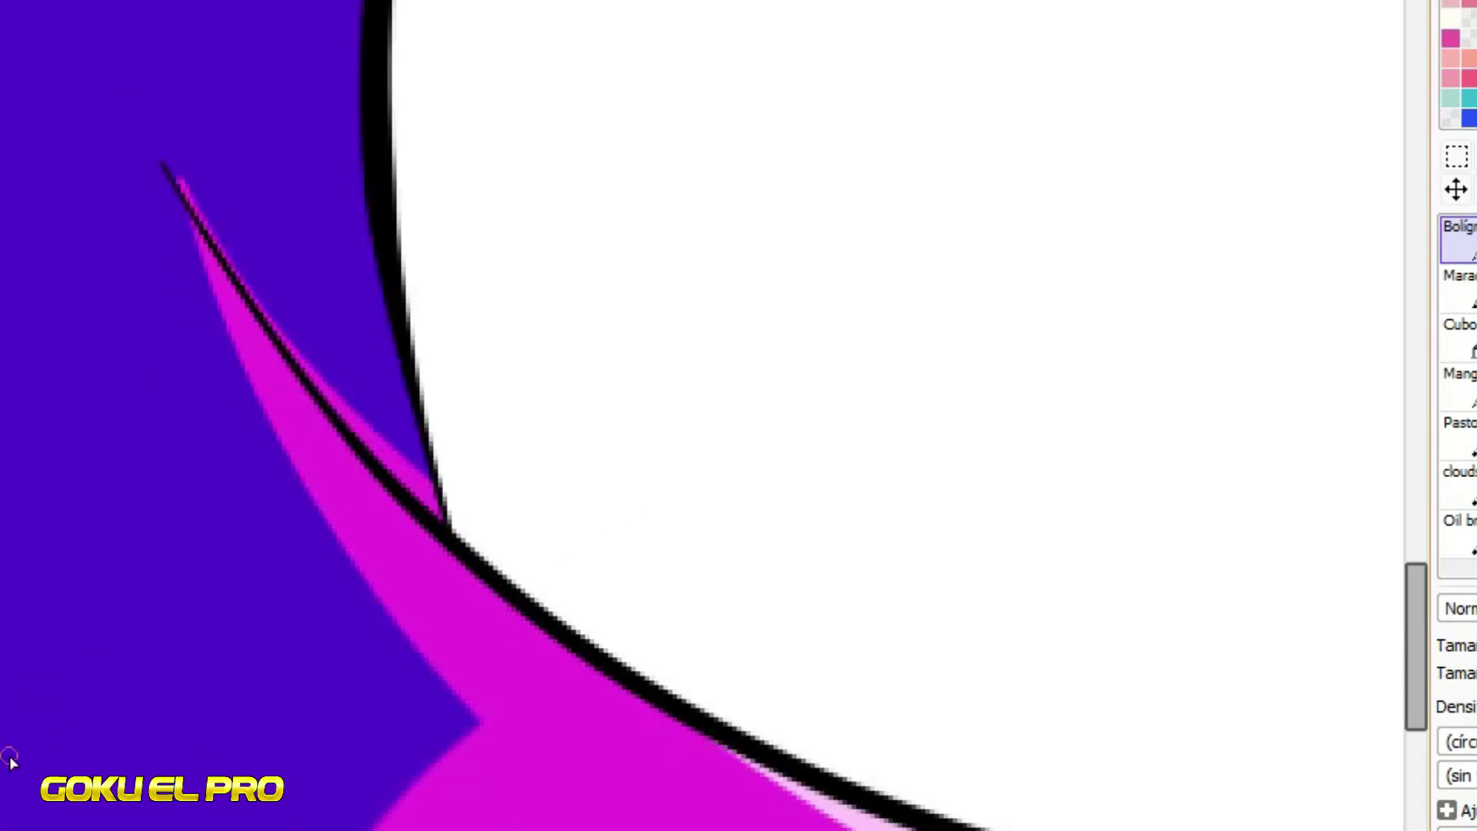
Examine the thumb, its claw edge and the finger outlines for remaining coloring gaps
scroll(77, 467, down, 5)
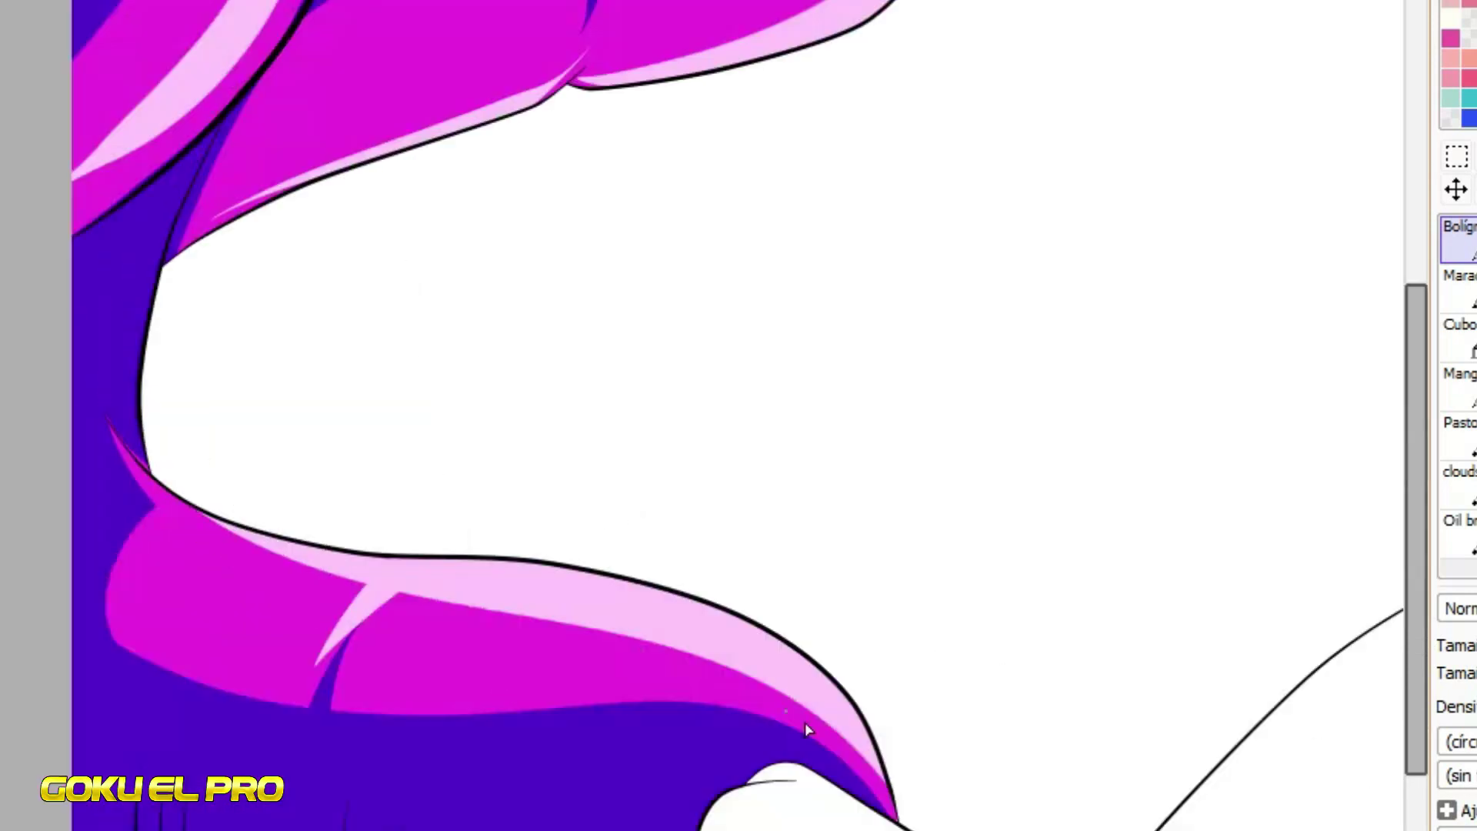
scroll(926, 794, up, 2)
scroll(800, 823, down, 2)
scroll(739, 693, up, 3)
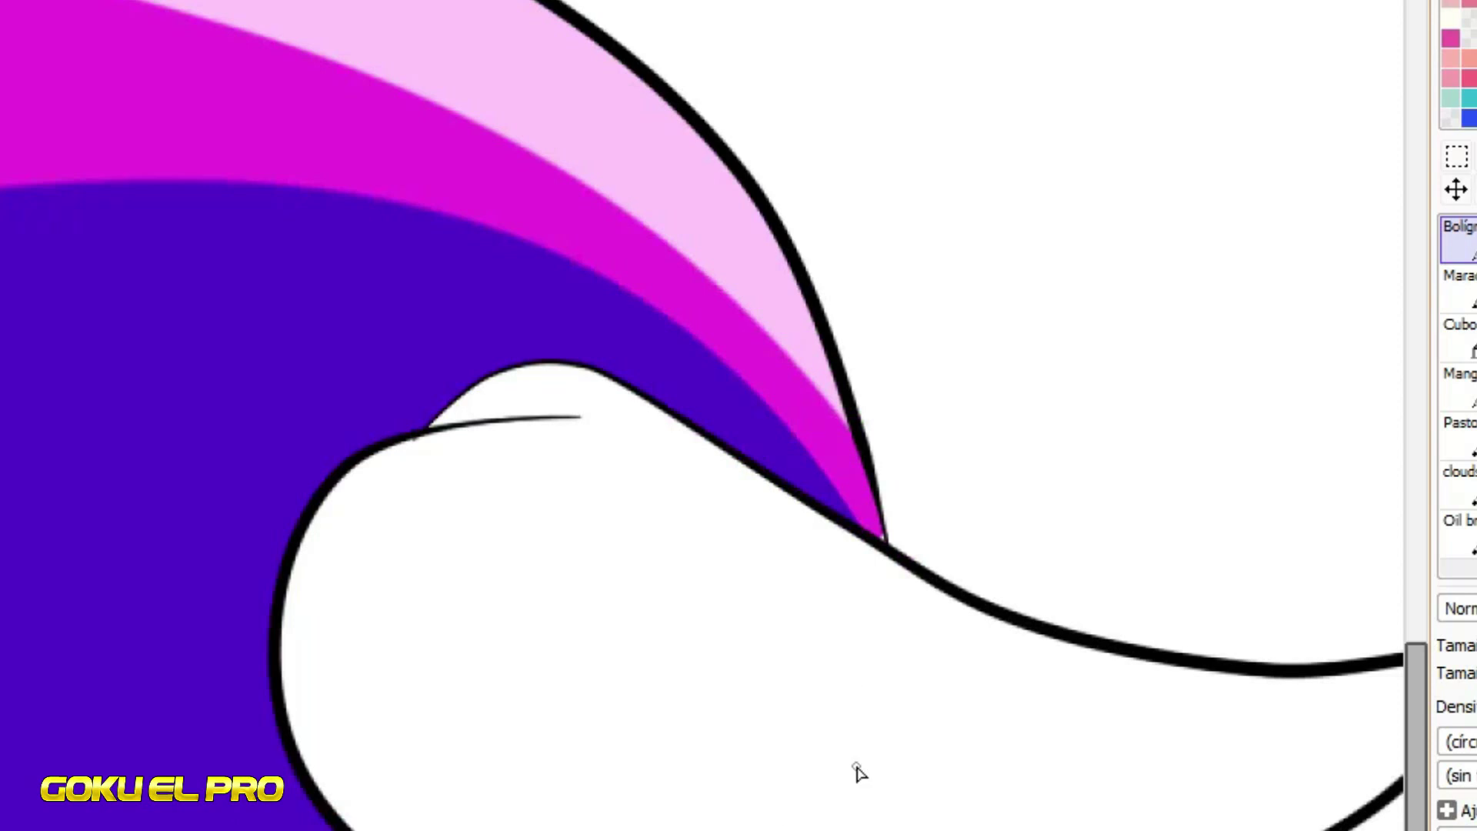
scroll(856, 767, down, 3)
scroll(702, 416, up, 3)
scroll(796, 137, down, 4)
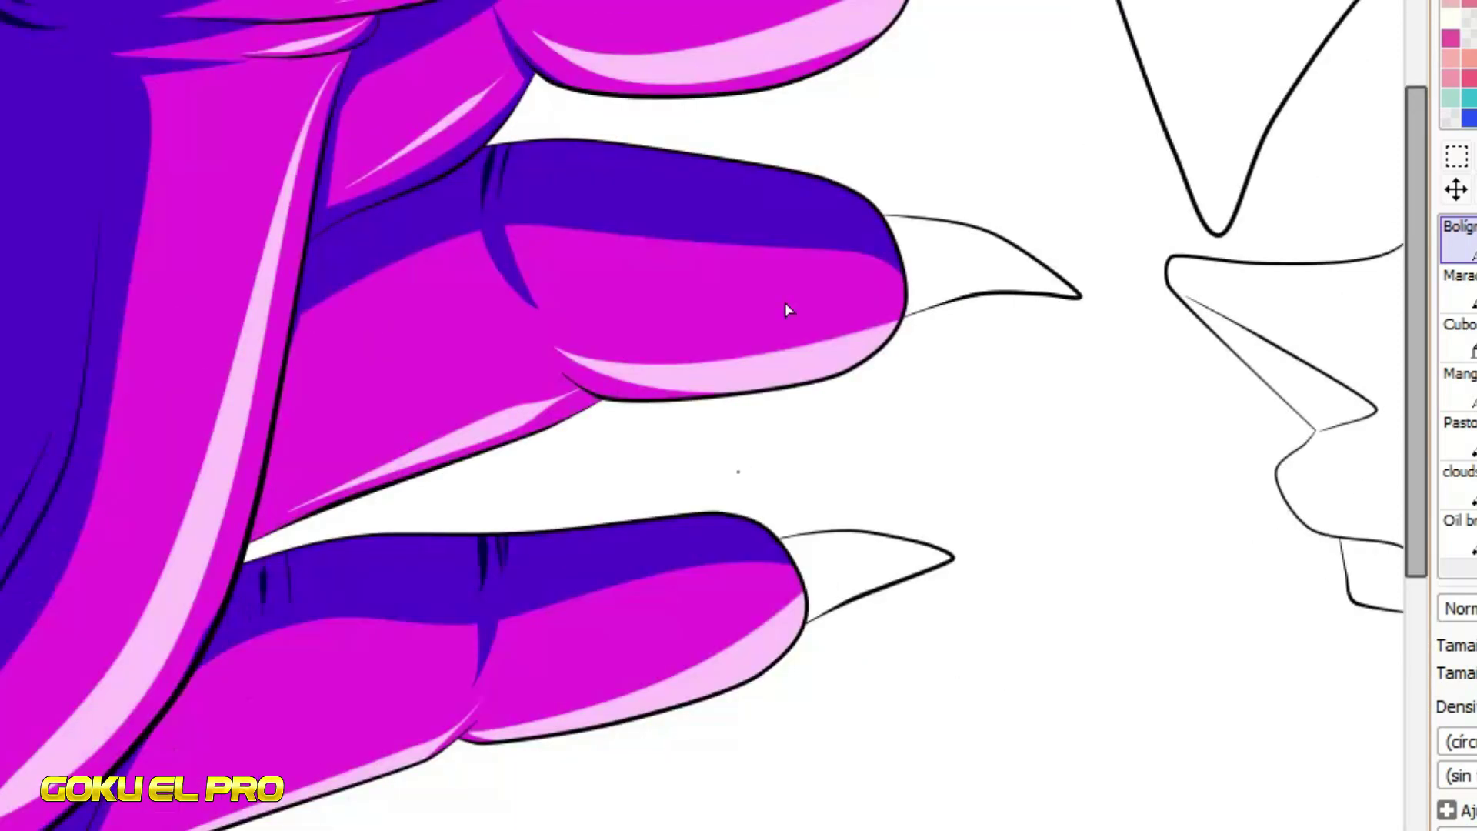
Thicken the outline of the small curved fold between the palm and the upper fingers by adjusting its line pressure
scroll(788, 307, up, 4)
click(1461, 298)
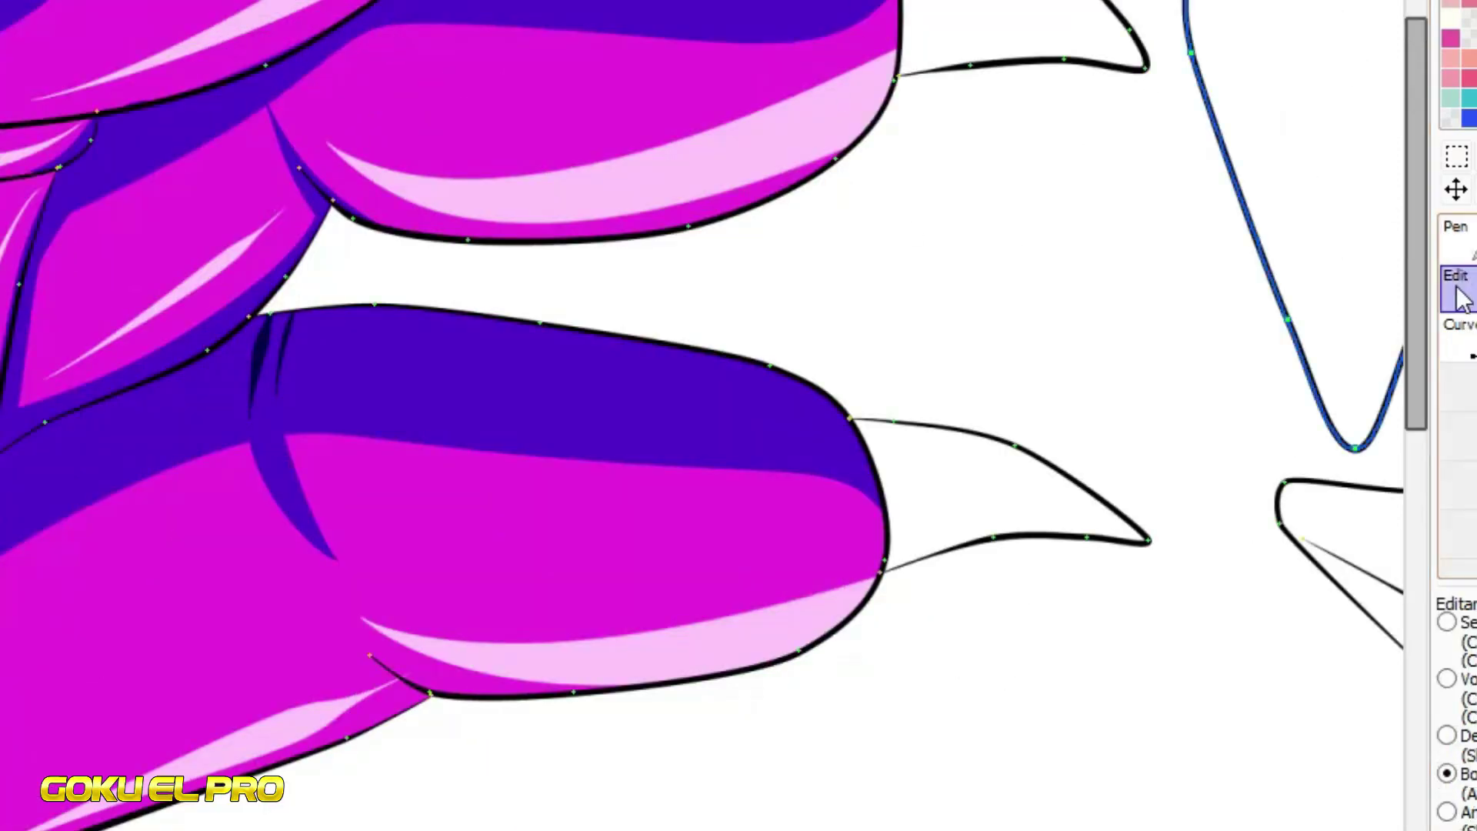
scroll(2, 123, up, 3)
click(1476, 290)
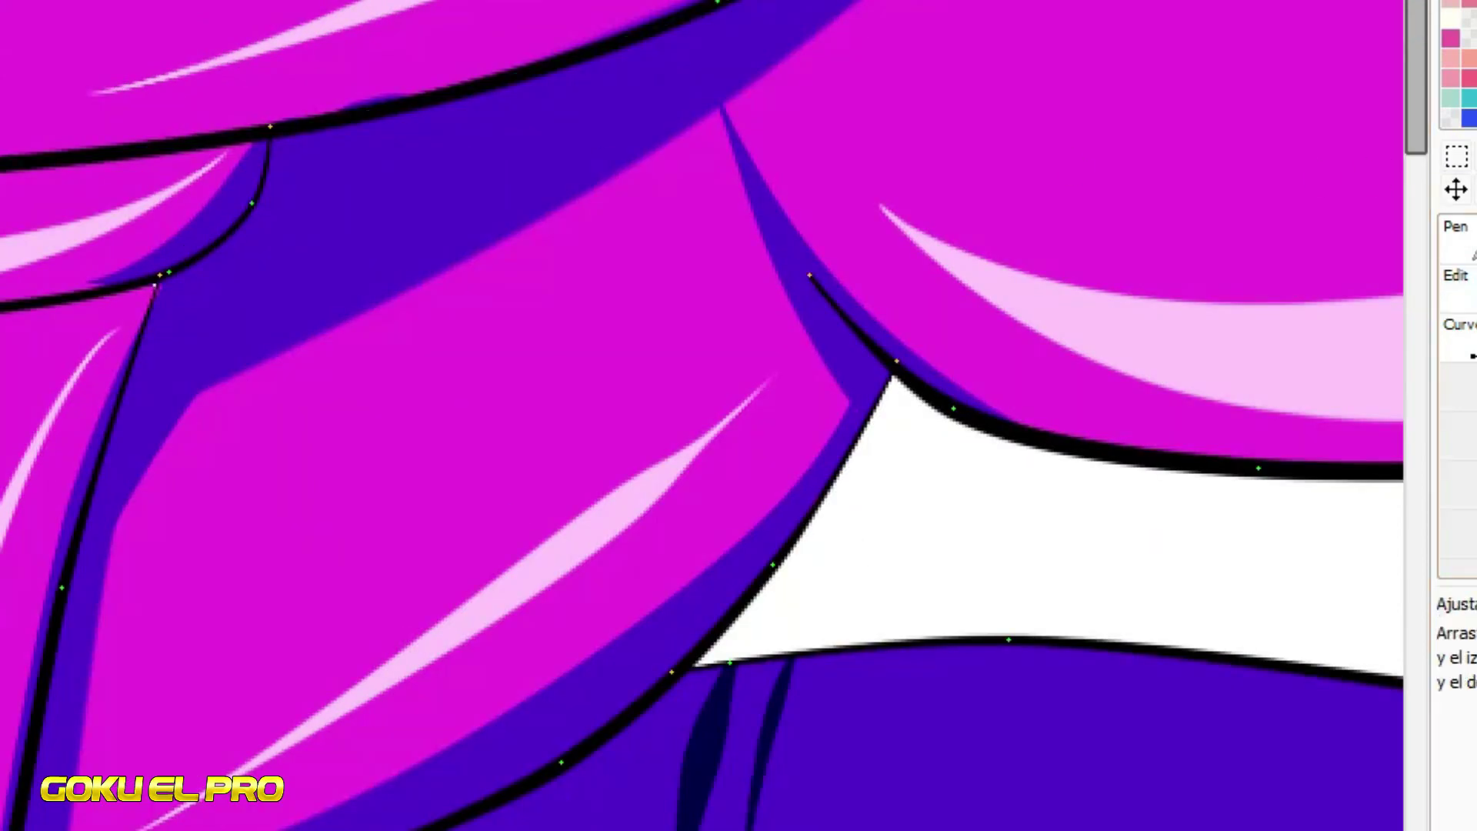
scroll(124, 289, up, 1)
drag(191, 263, 344, 192)
click(316, 157)
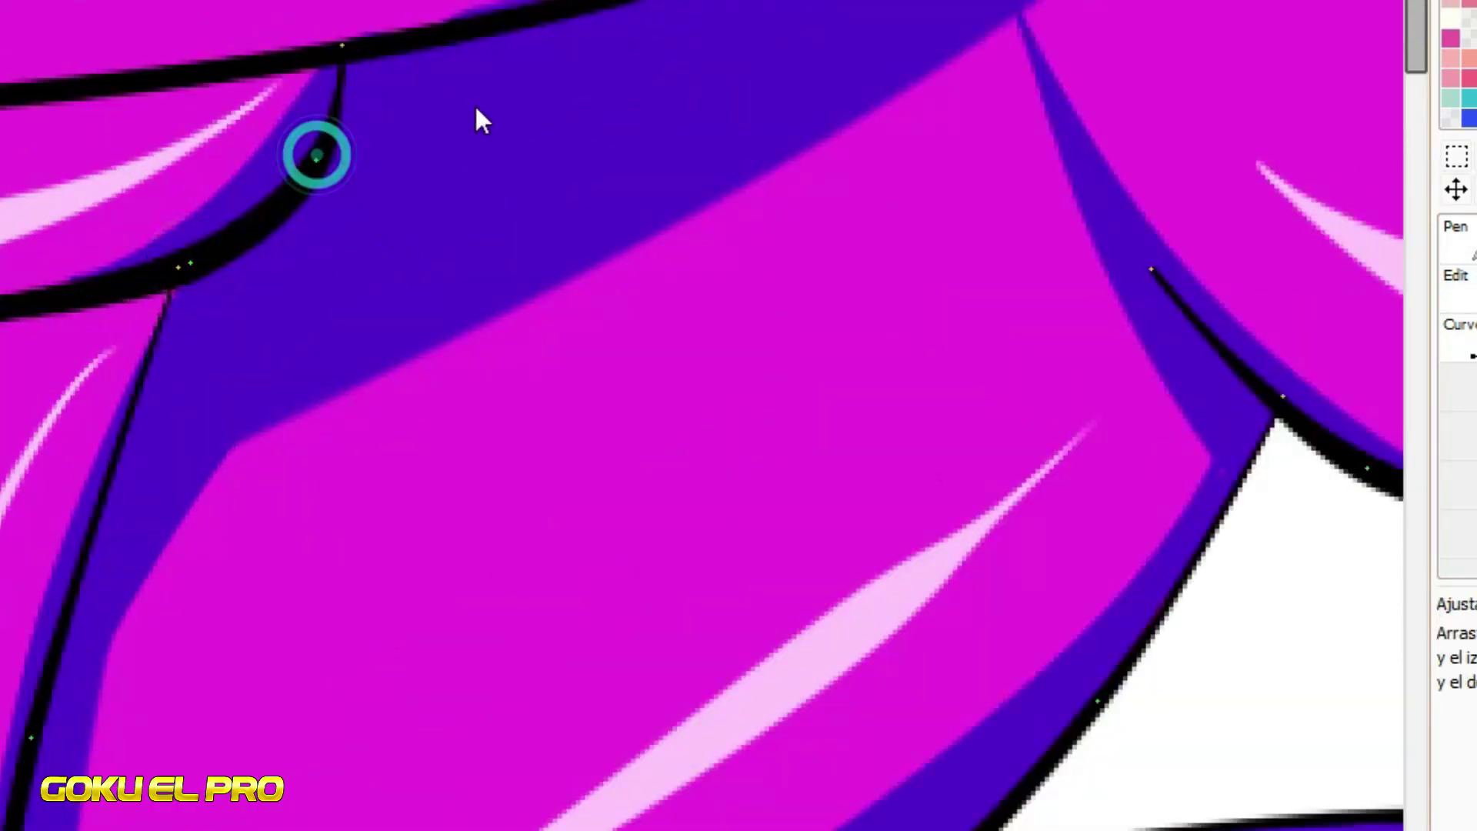
mouse_move(218, 90)
mouse_down()
mouse_move(654, 7)
mouse_move(1051, 63)
mouse_up()
mouse_move(174, 268)
mouse_down()
mouse_move(431, 273)
mouse_move(462, 238)
mouse_up()
Thicken the palm's edge line beside the fingers and the lower outline of the finger segment above the middle finger
scroll(462, 230, down, 2)
scroll(273, 827, up, 1)
mouse_move(305, 724)
mouse_down()
mouse_move(739, 498)
mouse_move(746, 511)
mouse_move(949, 333)
mouse_up()
scroll(1081, 129, up, 2)
mouse_move(1050, 121)
mouse_down()
mouse_move(1177, 161)
mouse_move(1236, 225)
mouse_up()
scroll(594, 160, down, 3)
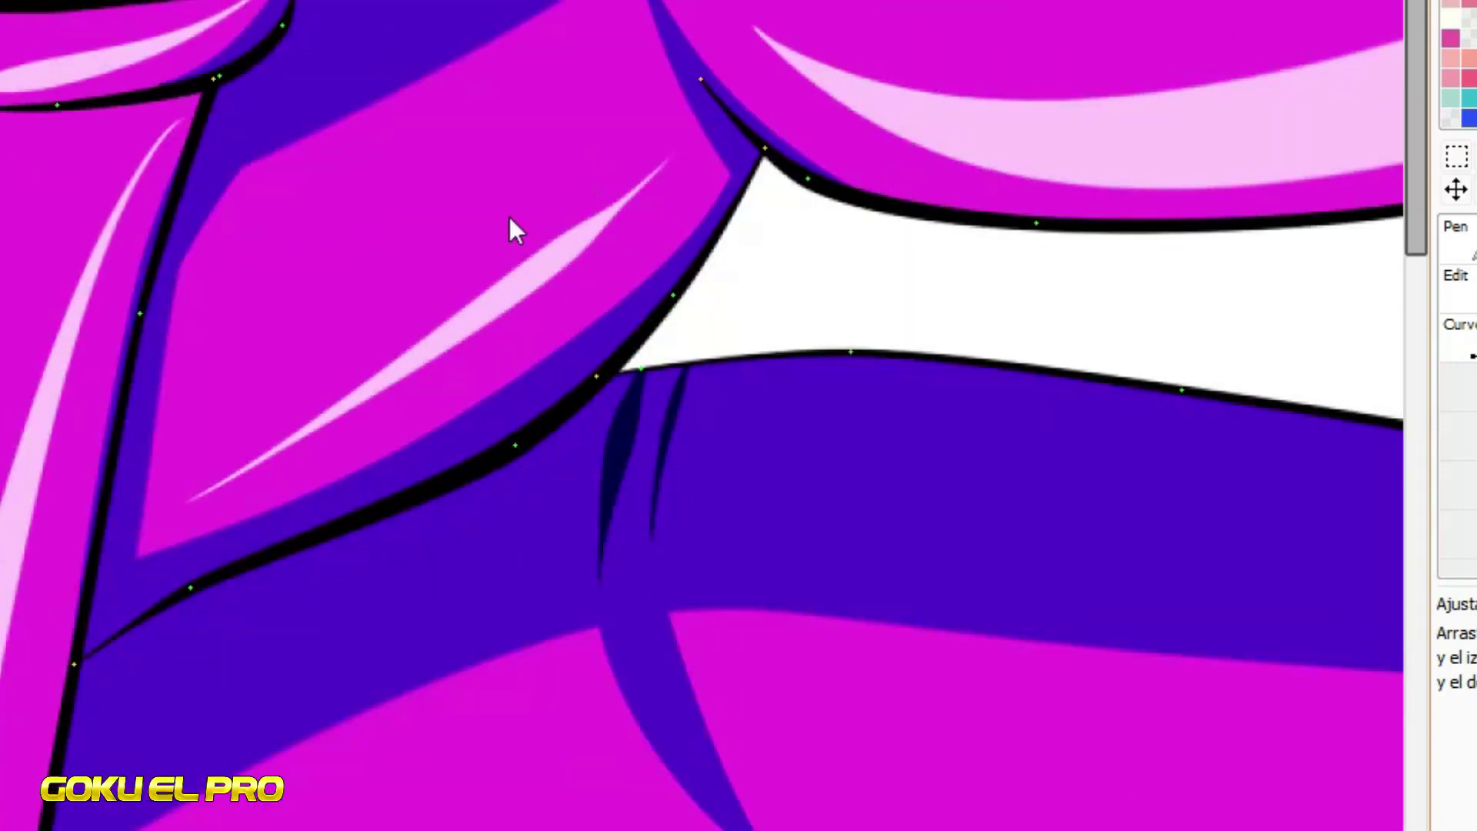
Thicken the middle finger's outline and the lowest finger's underside outline near its joint using line pressure
scroll(270, 828, up, 1)
drag(188, 829, 231, 830)
drag(898, 595, 908, 607)
scroll(740, 149, down, 2)
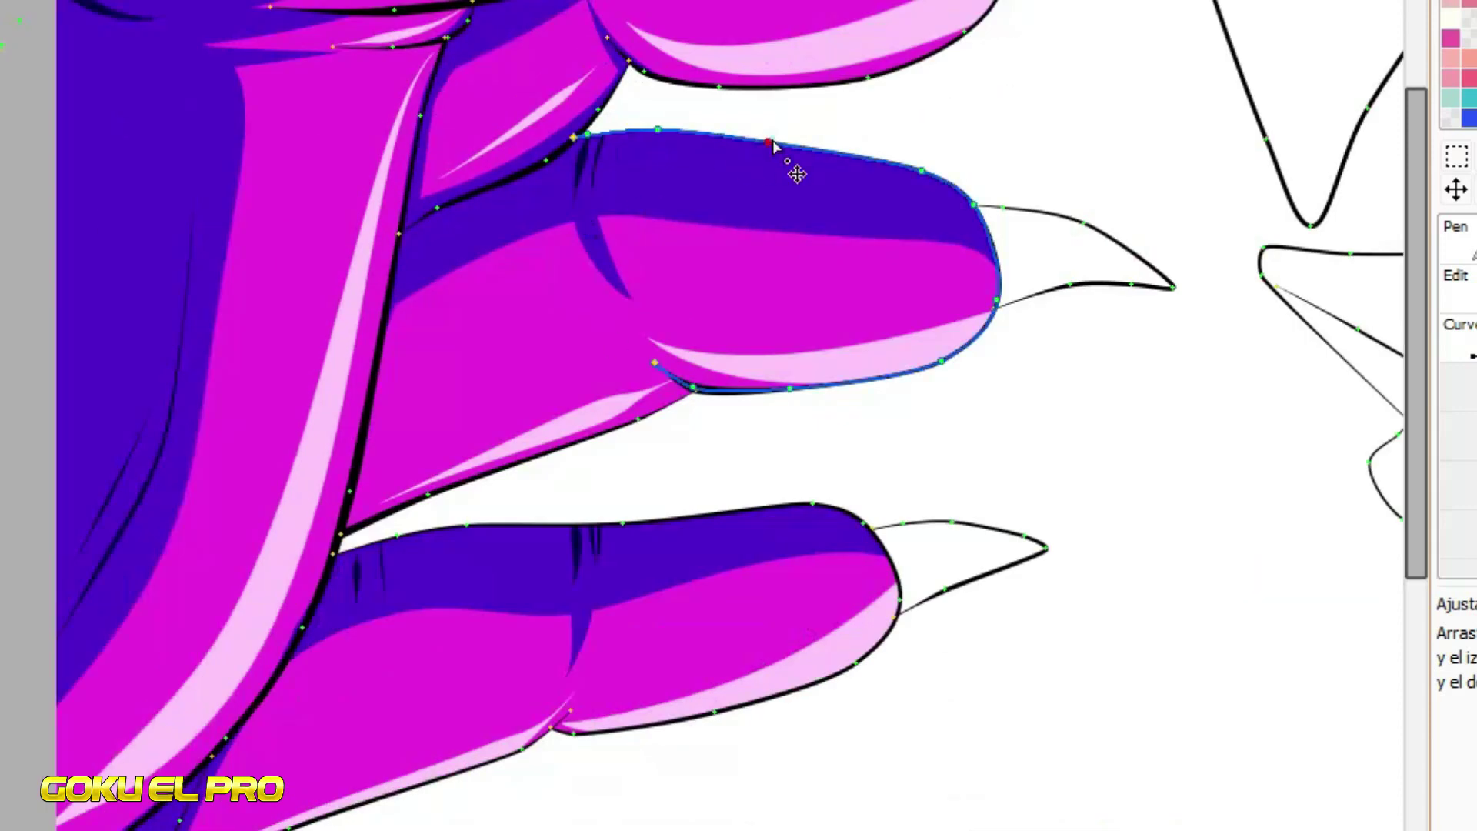
scroll(608, 323, up, 3)
click(610, 631)
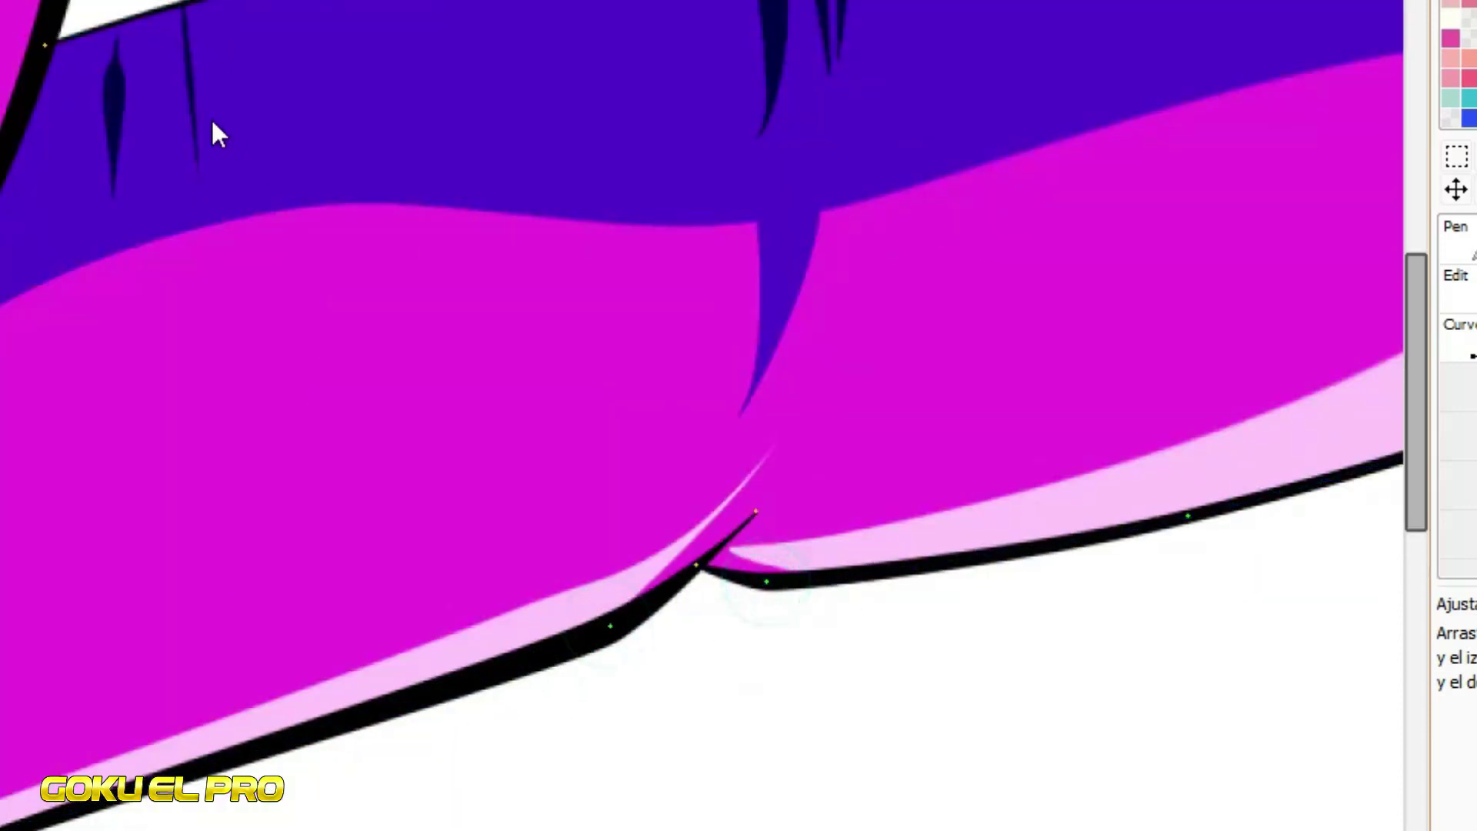
Thicken the palm outline between the lowest finger and the thumb, including the crease at the thumb's base
scroll(340, 613, down, 2)
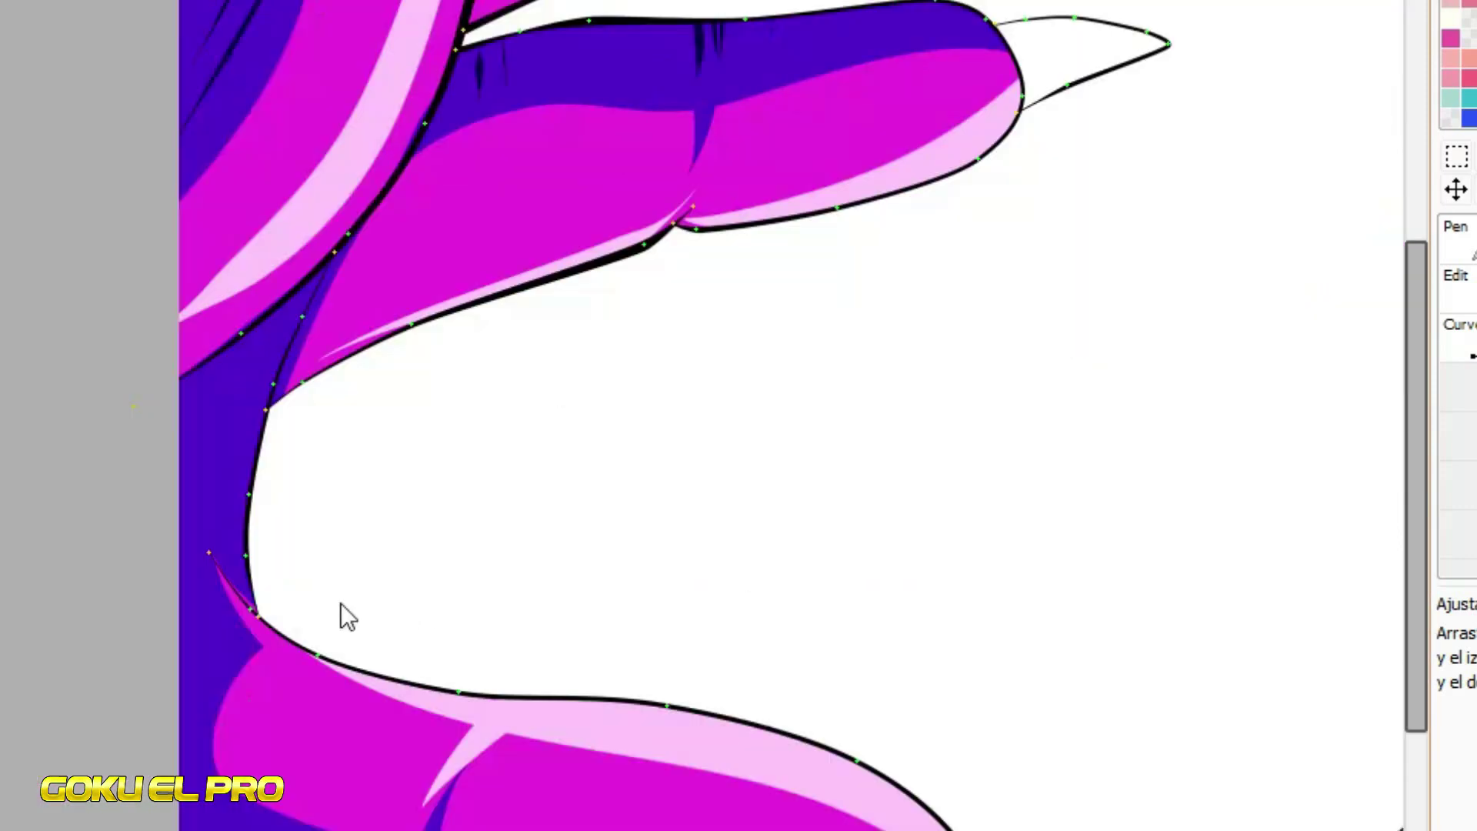
scroll(199, 643, up, 2)
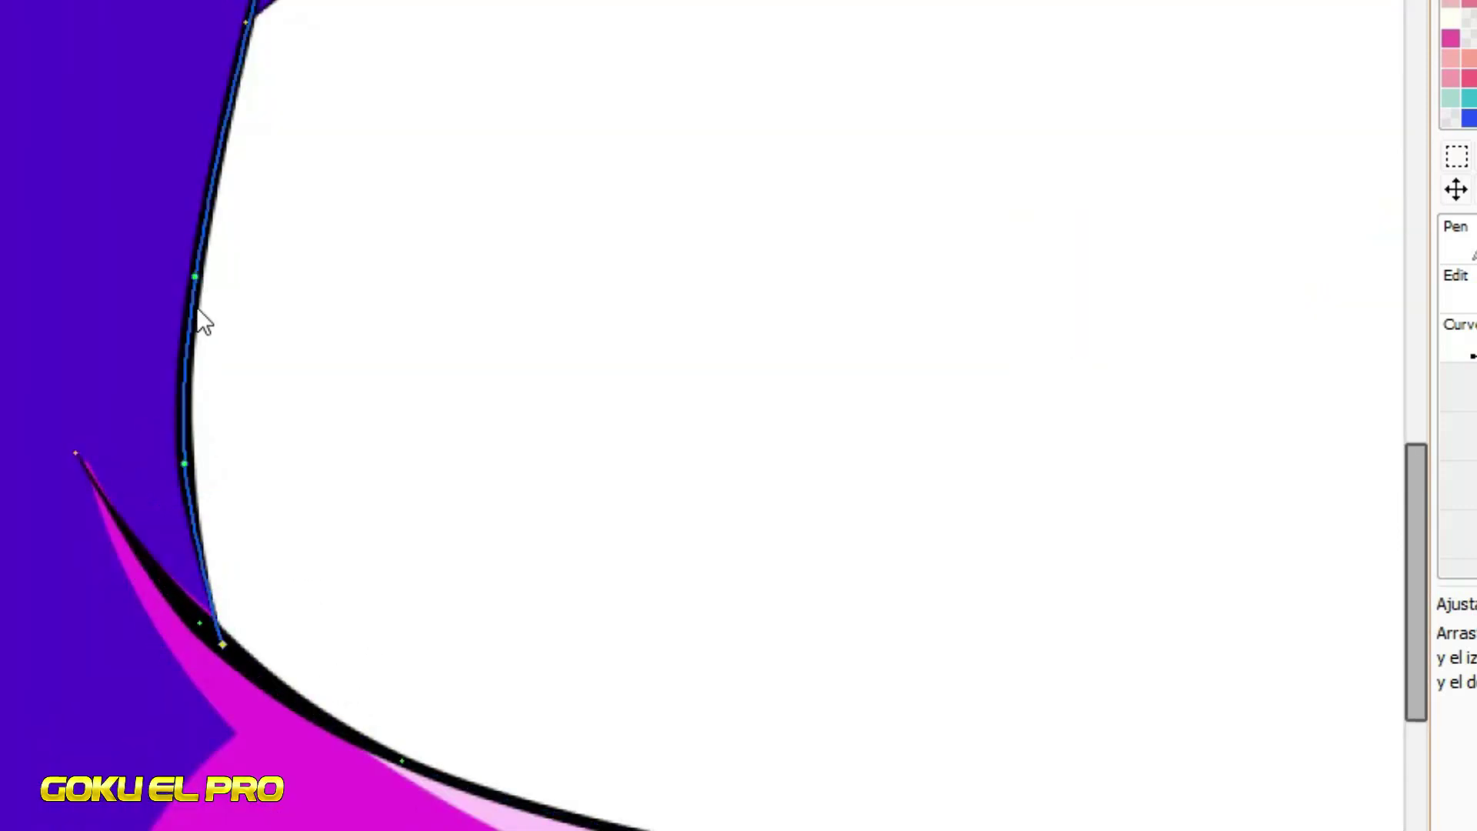
click(200, 268)
scroll(343, 8, up, 1)
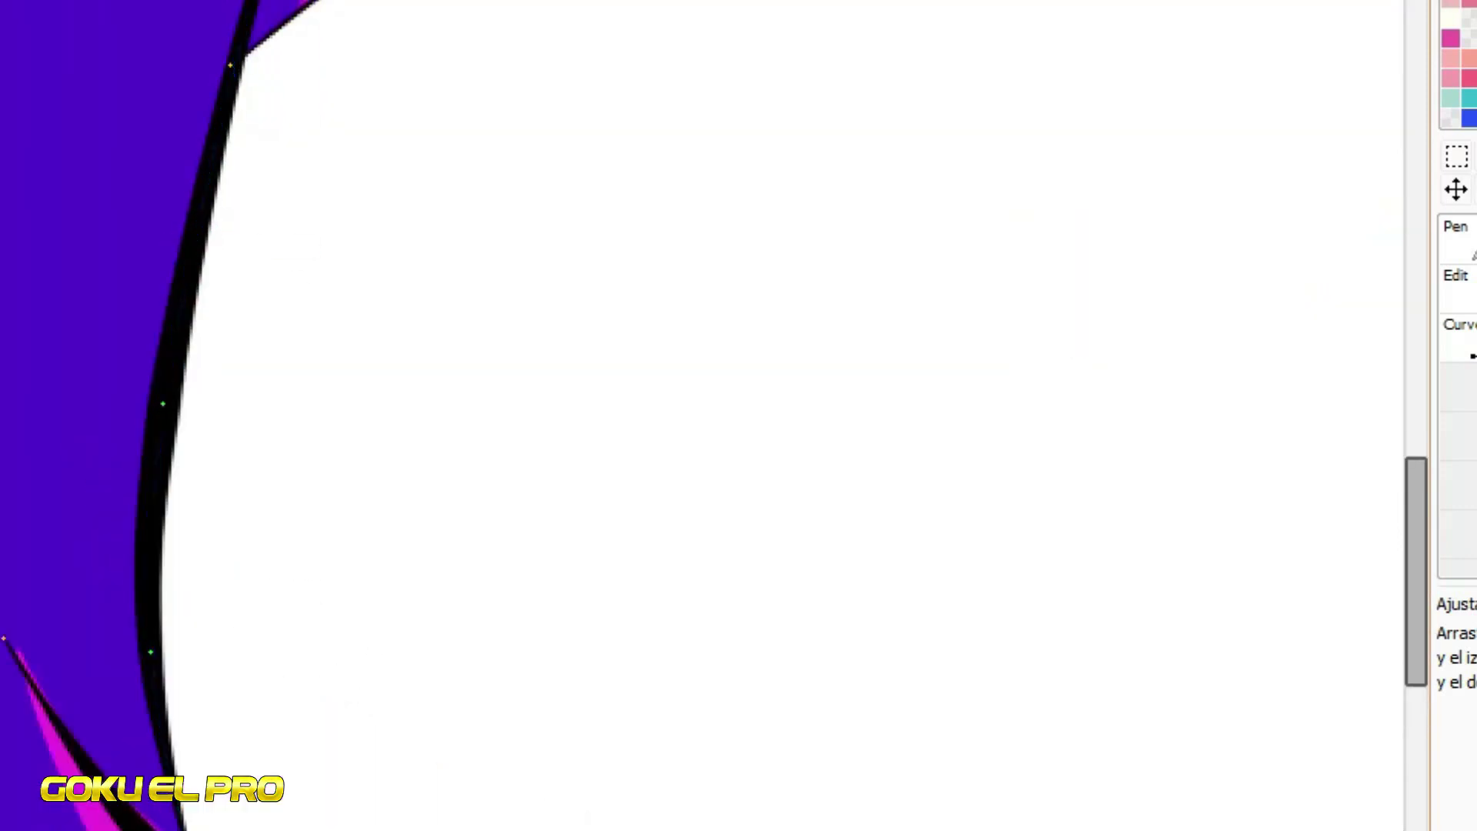
scroll(306, 425, down, 3)
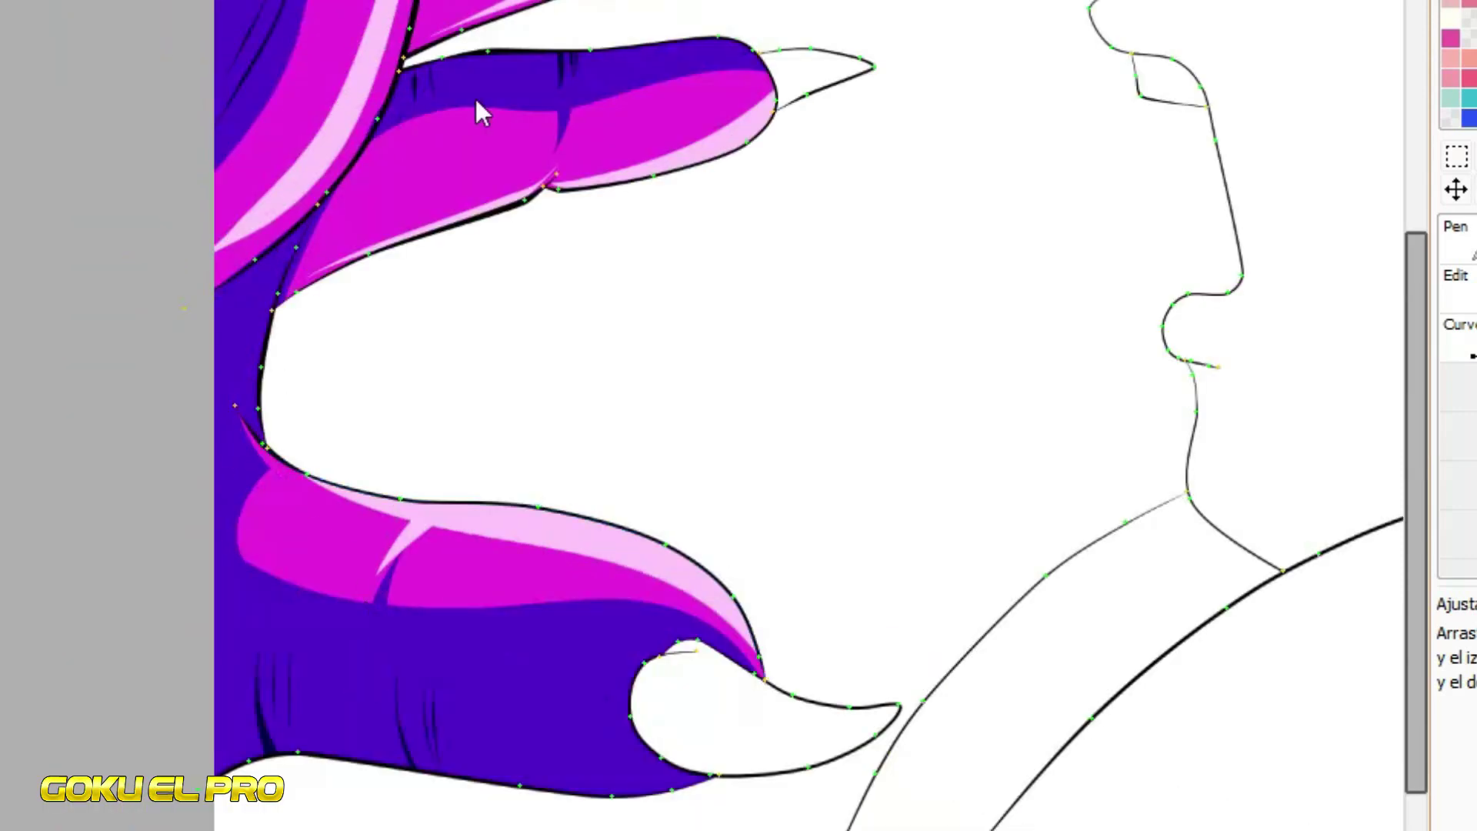
Paint magenta over the purple that bleeds past the palm's outline beside the lowest finger
scroll(477, 112, up, 3)
scroll(173, 714, up, 3)
ctrl+shift+click(826, 594)
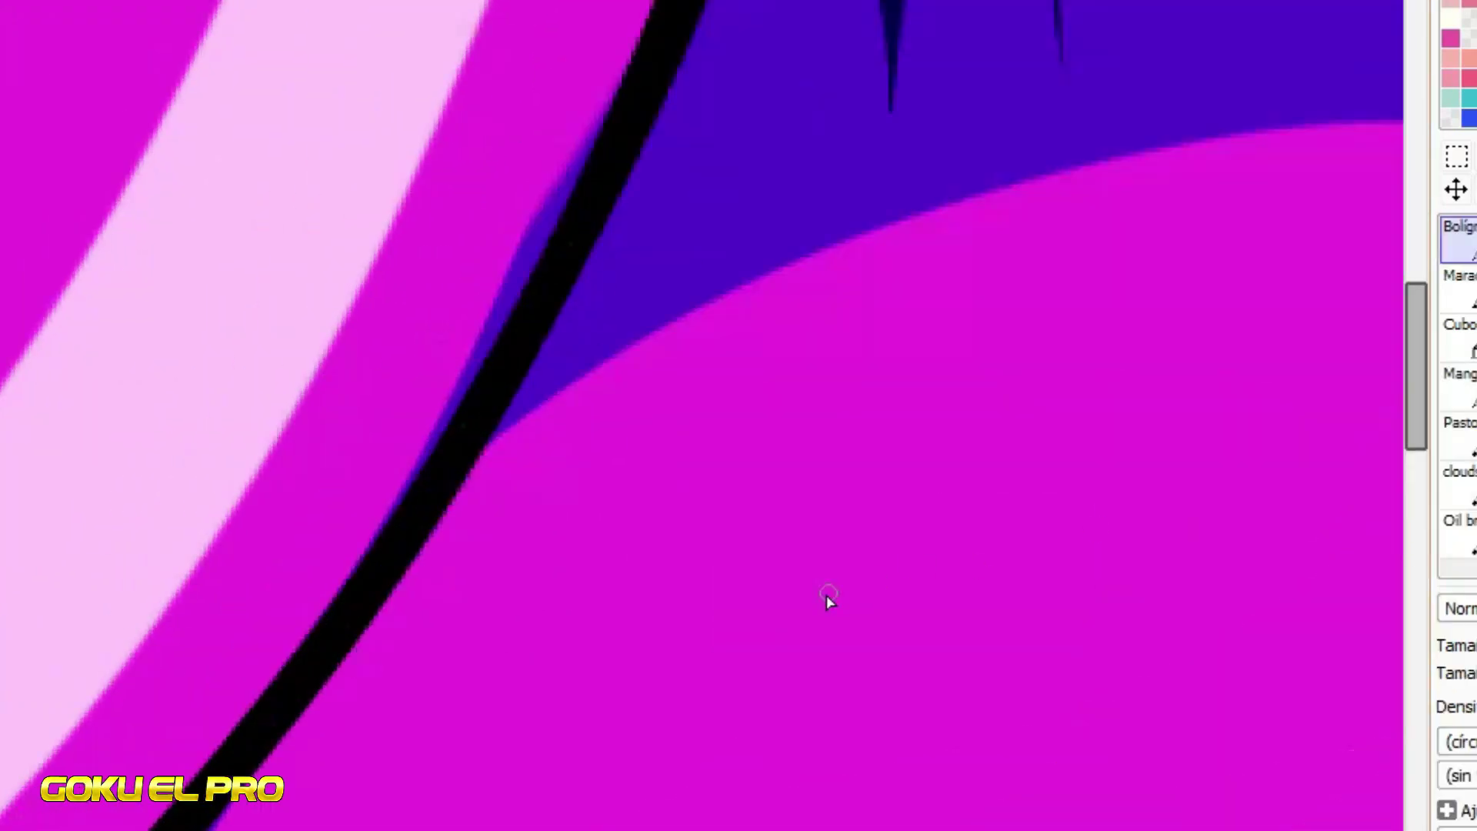
scroll(565, 335, up, 1)
mouse_move(608, 4)
mouse_down()
mouse_move(443, 331)
mouse_move(233, 669)
mouse_up()
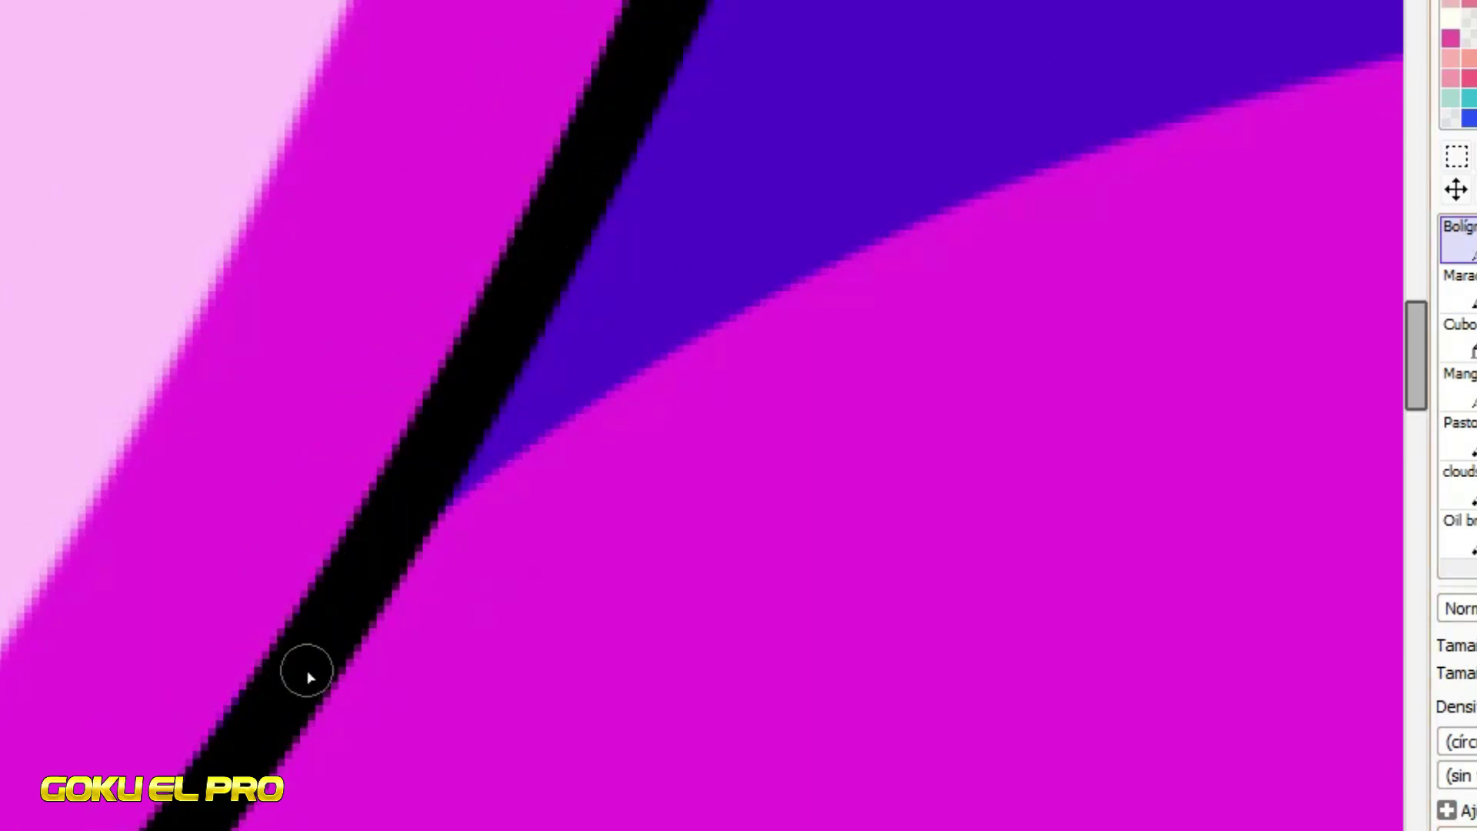
scroll(306, 674, down, 5)
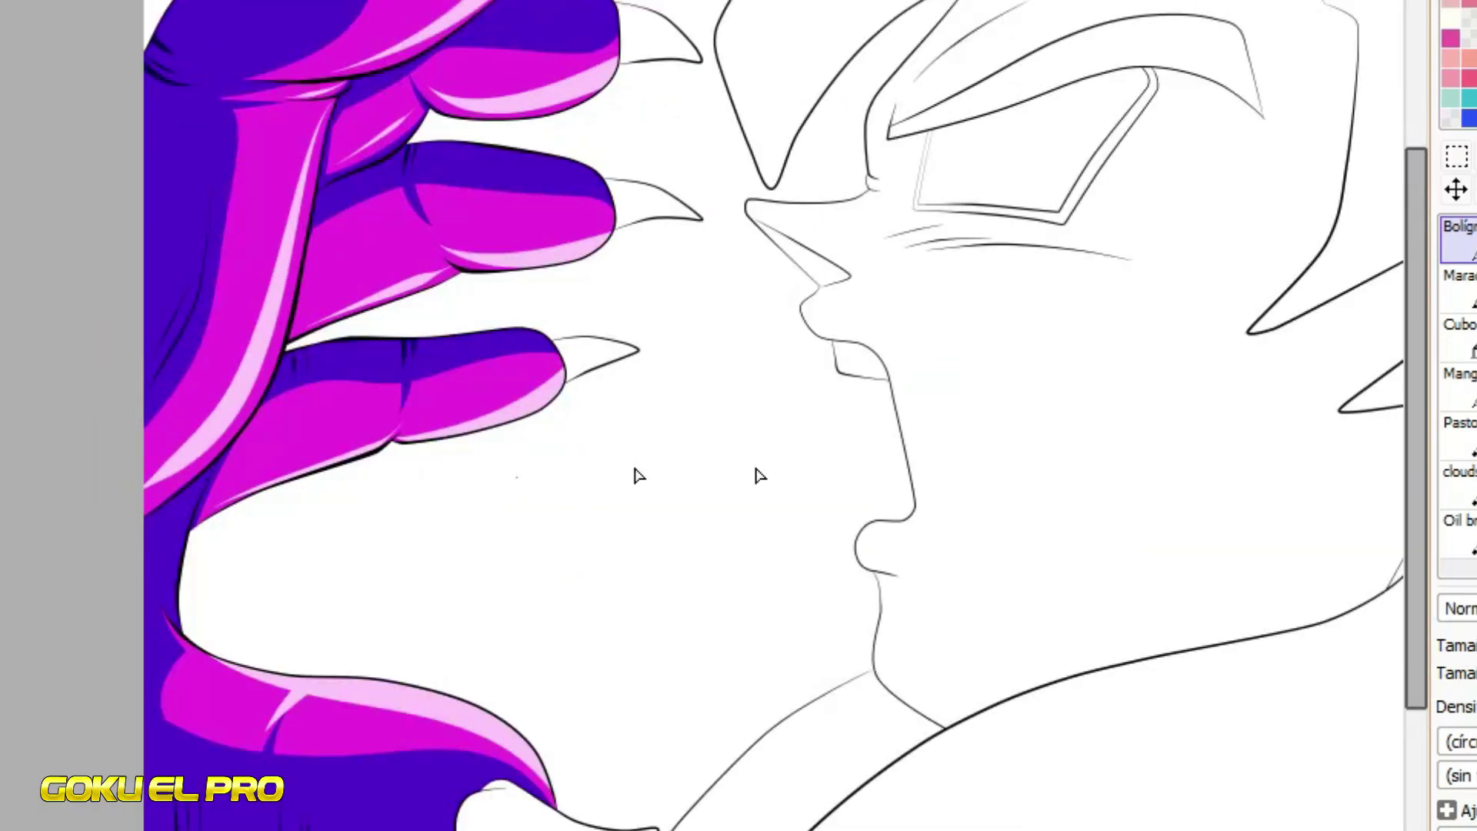
Select the insides of the finger claws and the thumb claw with the Magic Wand
scroll(517, 477, up, 1)
ctrl+shift+click(531, 392)
key(w)
scroll(781, 8, up, 2)
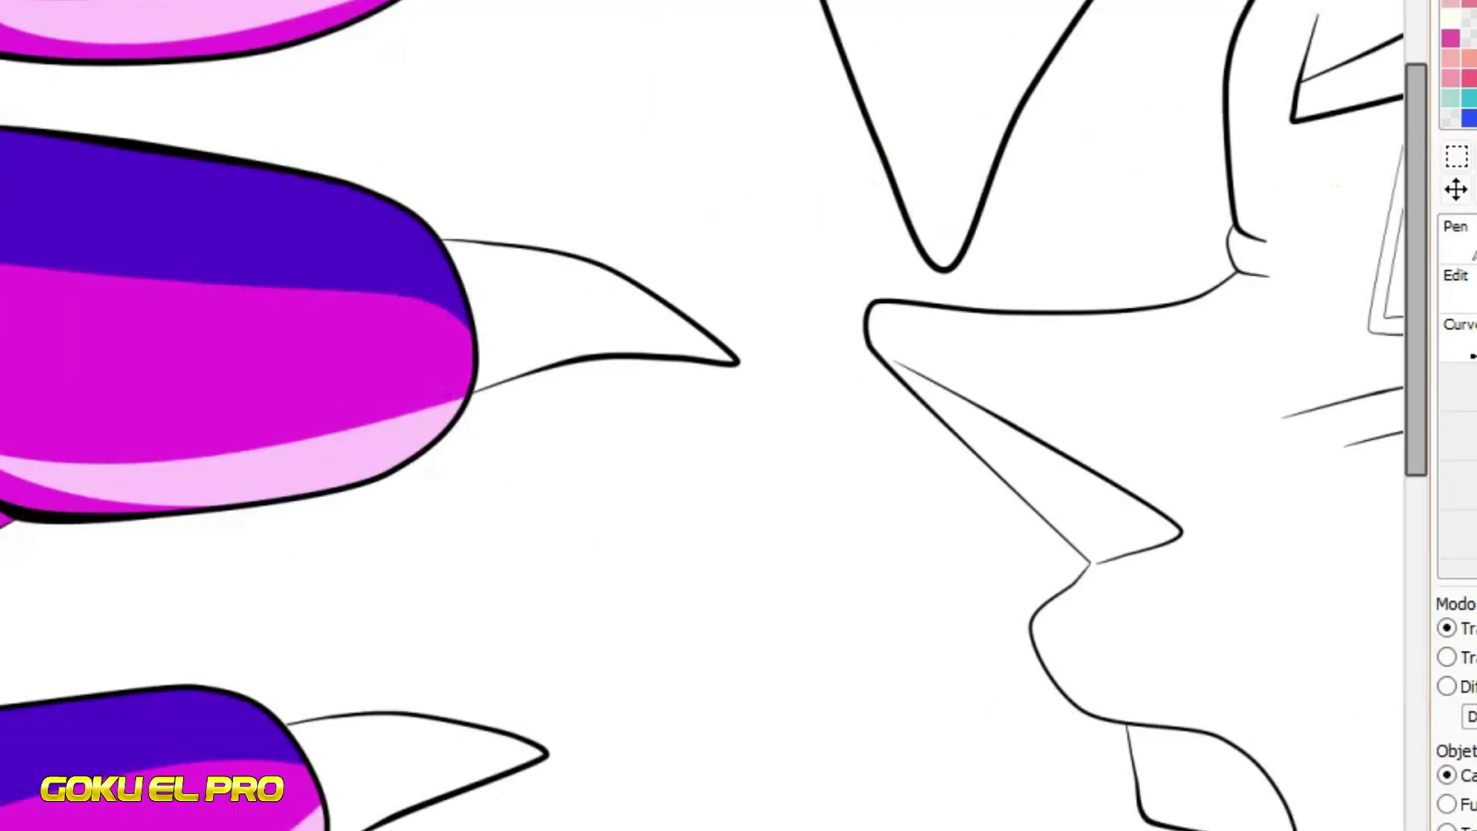
click(508, 297)
click(386, 781)
scroll(521, 270, down, 4)
scroll(444, 685, up, 1)
click(444, 701)
scroll(469, 738, up, 2)
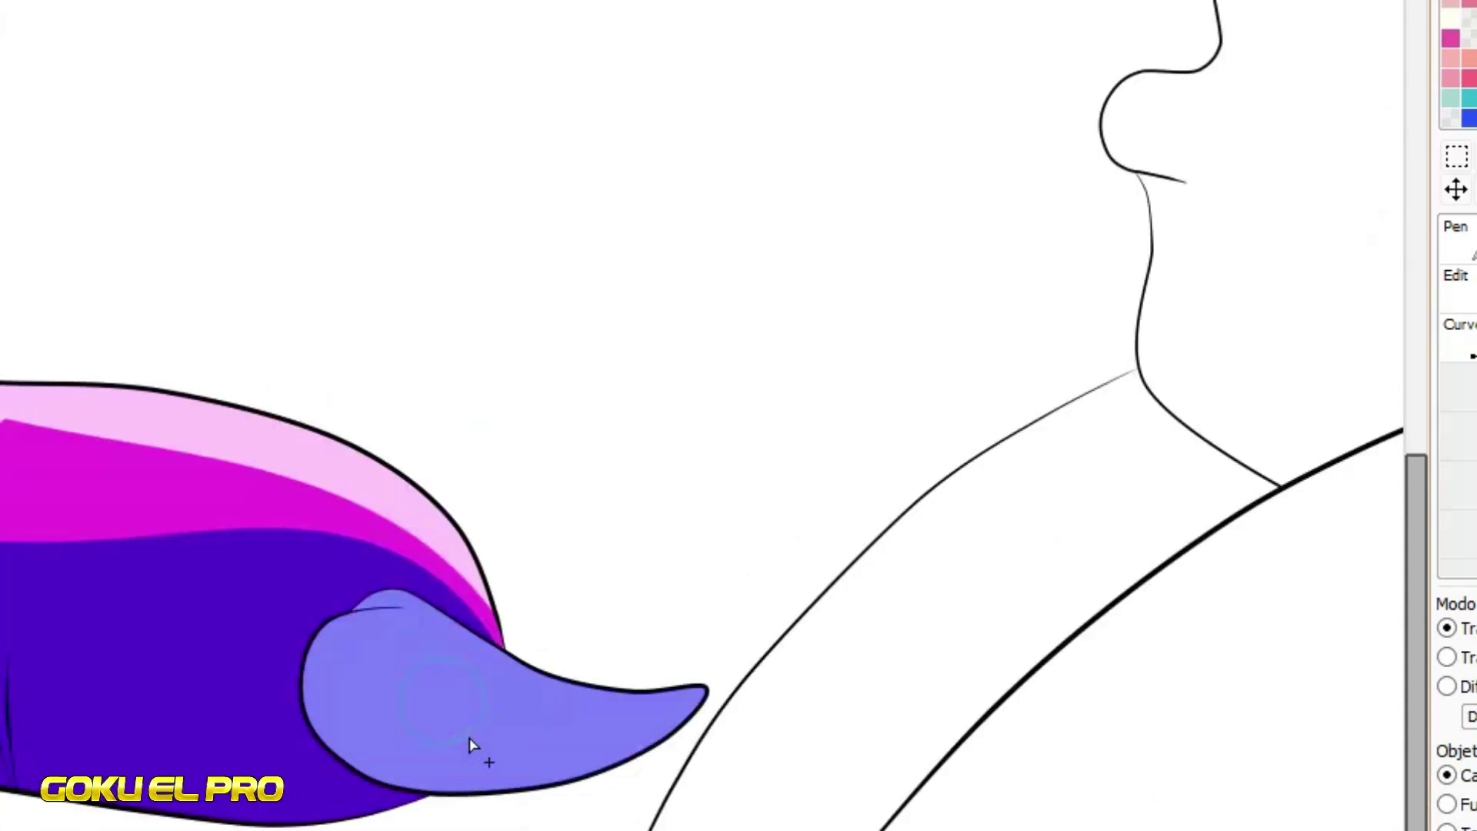
Thicken the thumb claw's outline and the short crease line at its base by adjusting line pressure
scroll(472, 747, up, 1)
scroll(320, 604, up, 4)
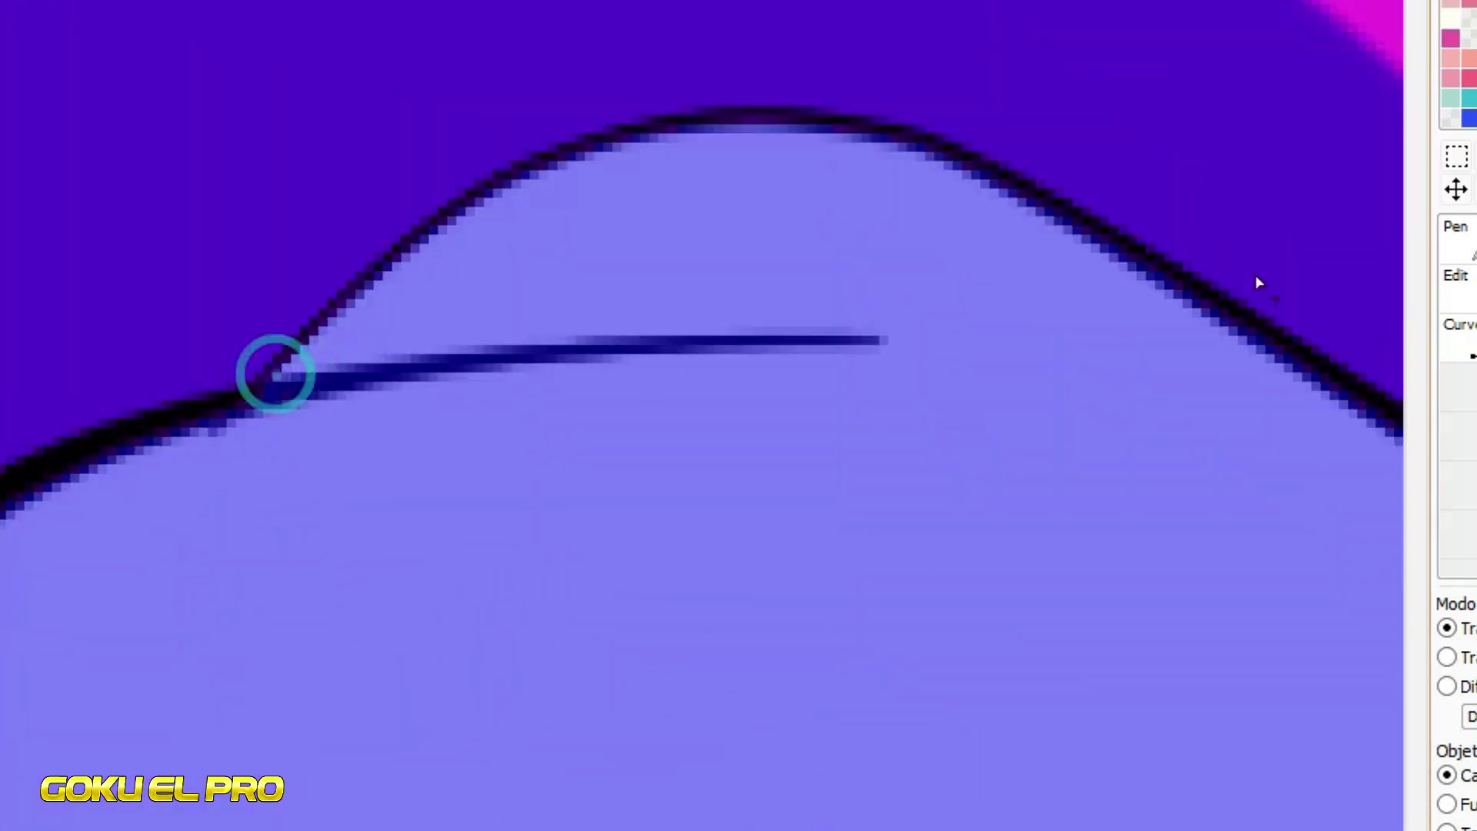
click(1473, 289)
drag(254, 397, 579, 352)
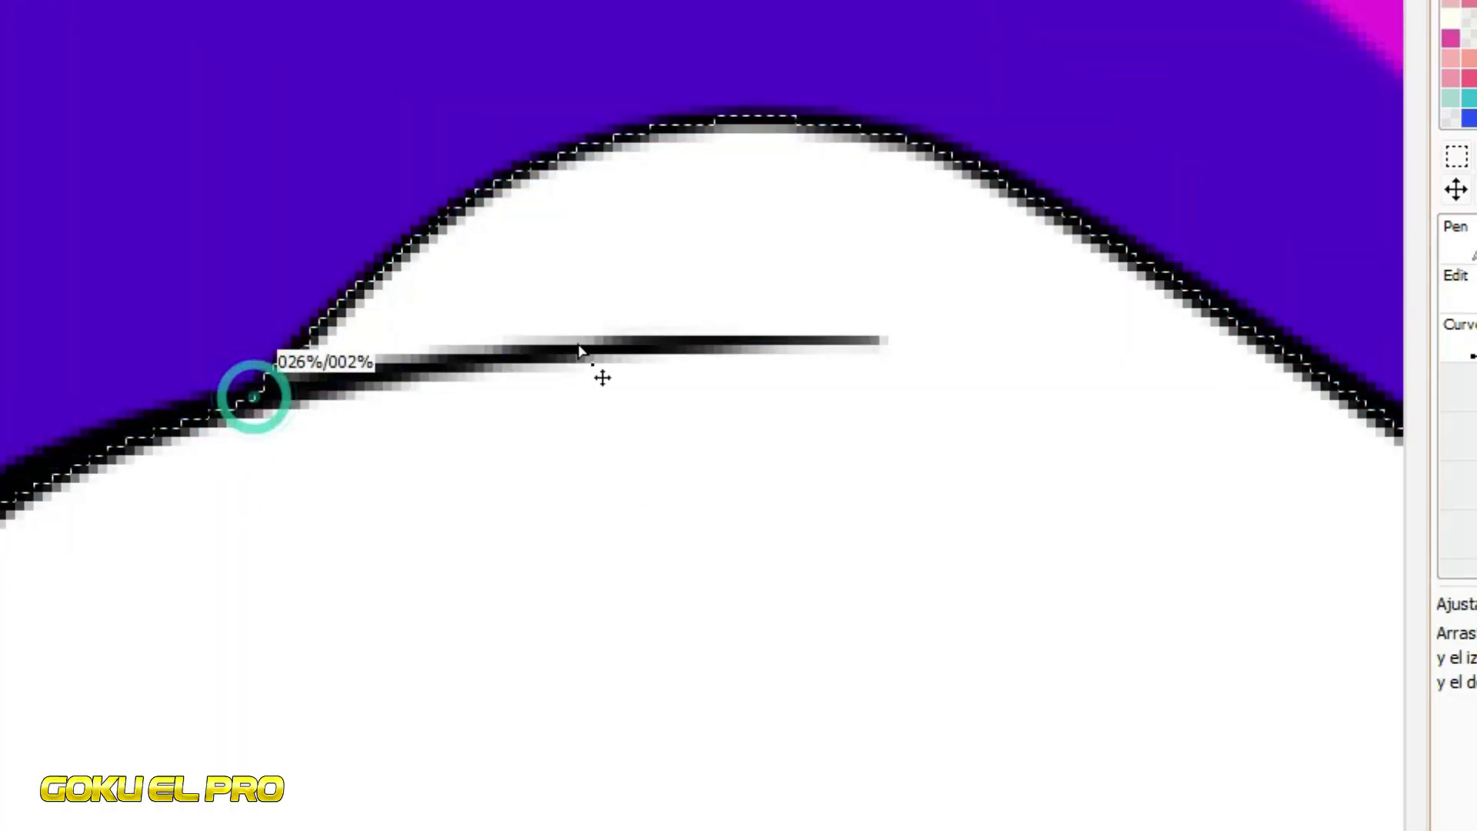
drag(1, 513, 254, 554)
scroll(422, 710, down, 7)
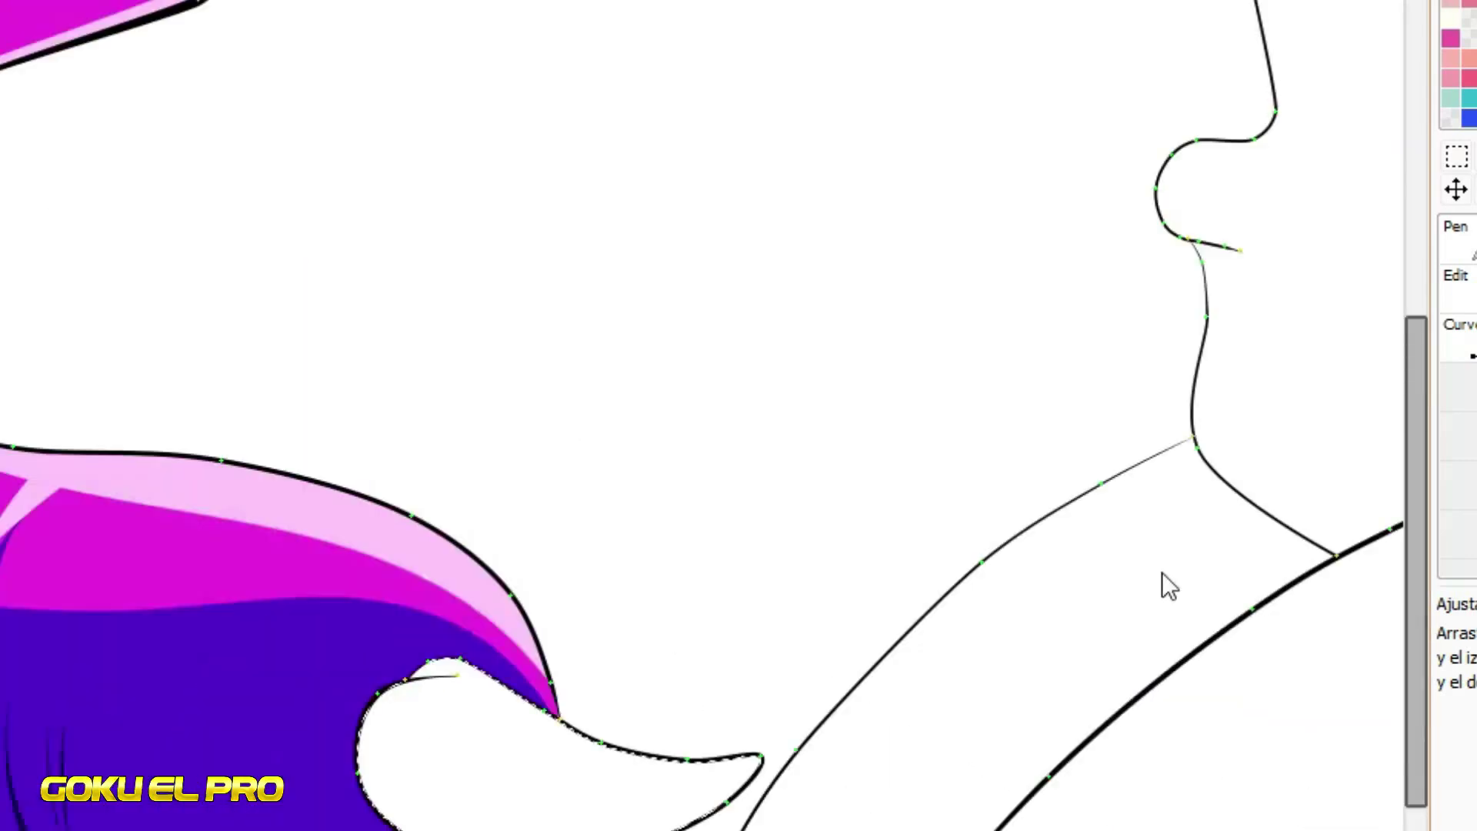
Fill the selected claws of the thumb and fingers with dark gray
click(1476, 523)
click(1471, 332)
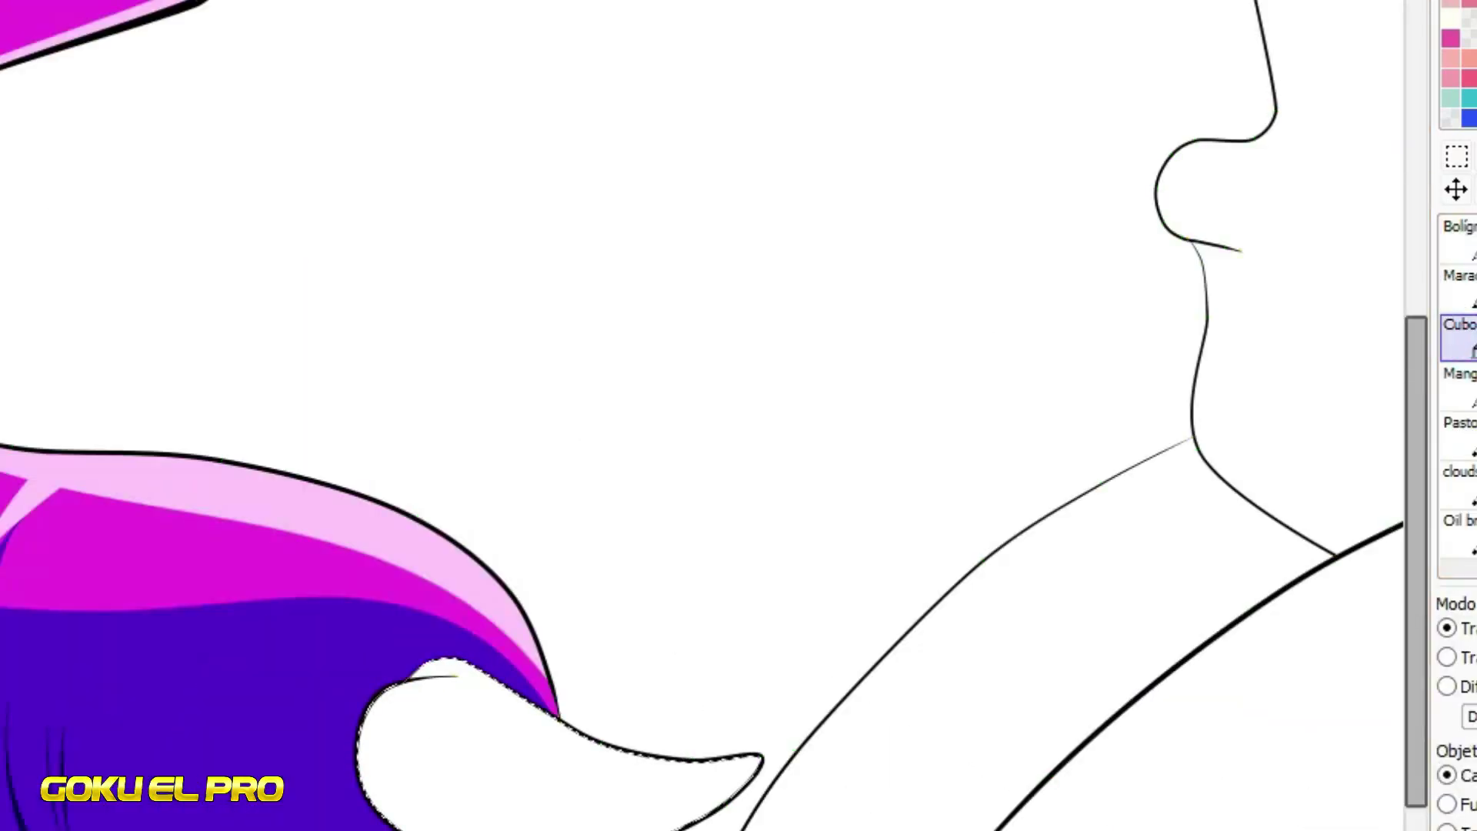
click(580, 769)
scroll(581, 769, down, 2)
scroll(630, 198, up, 3)
click(561, 352)
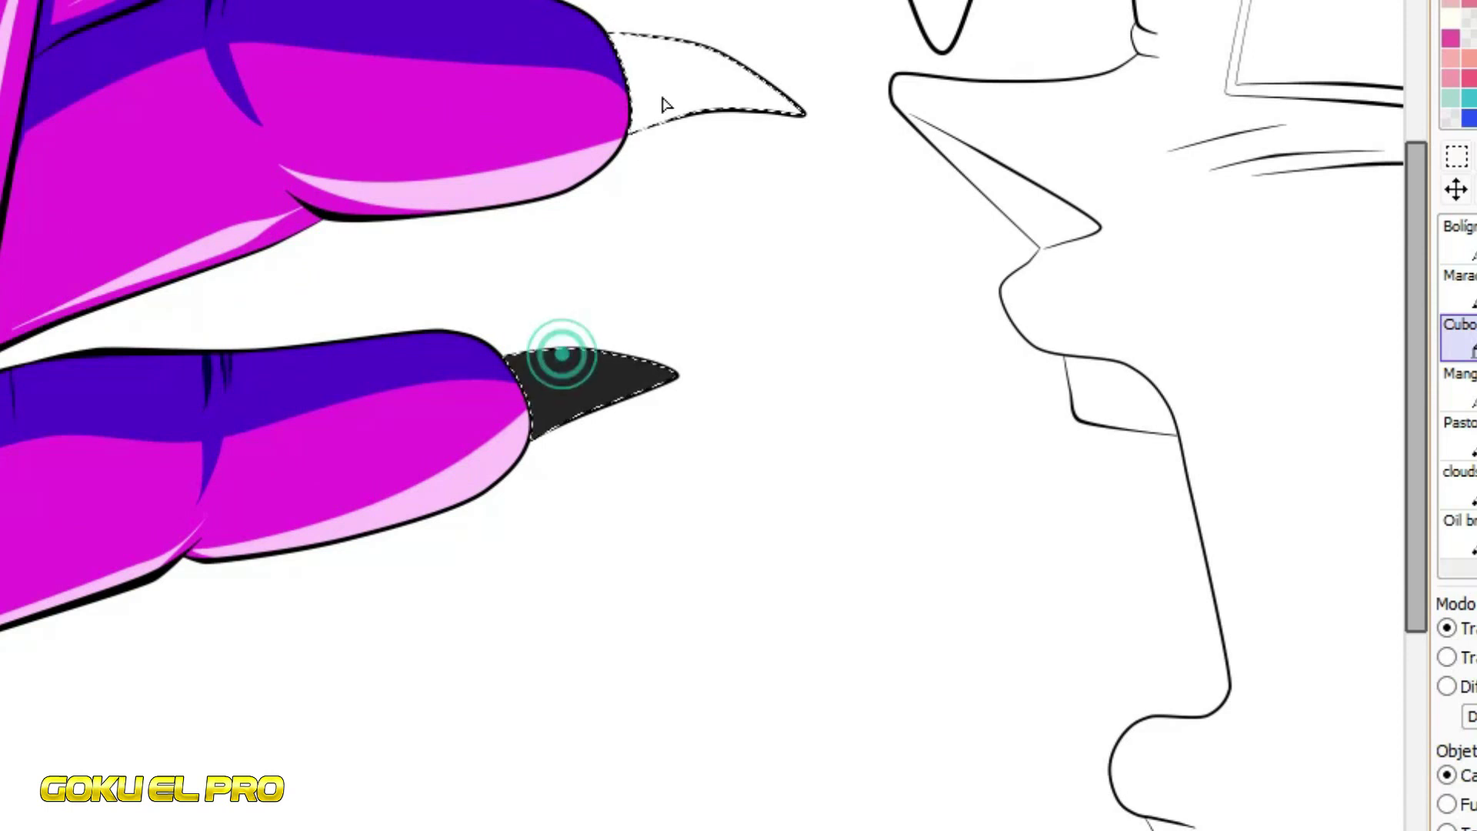
click(678, 89)
Paint gray highlights from tip to base along the lower side of the middle finger's claw and the claw above it
click(1457, 231)
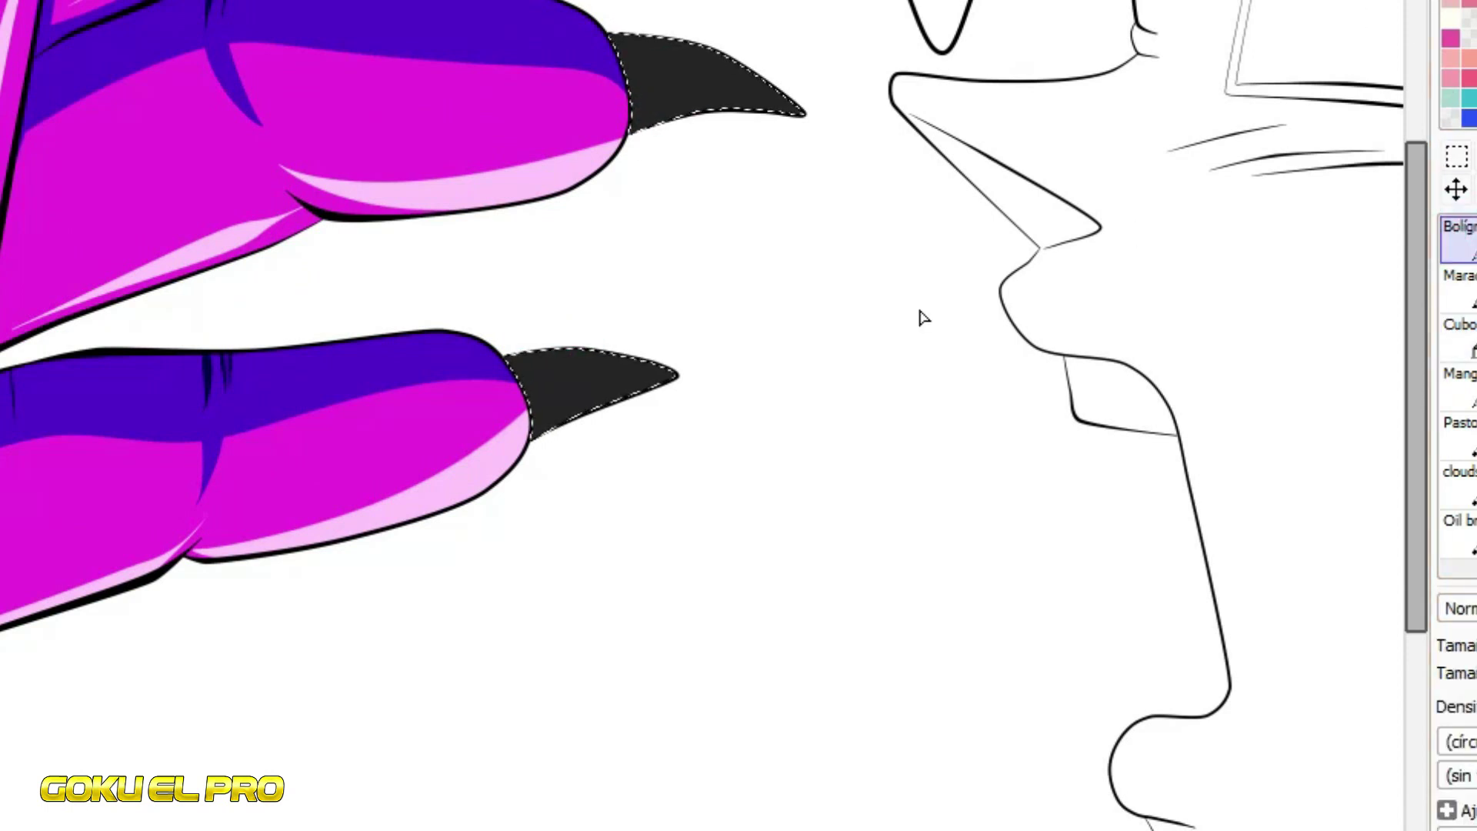
scroll(876, 12, up, 3)
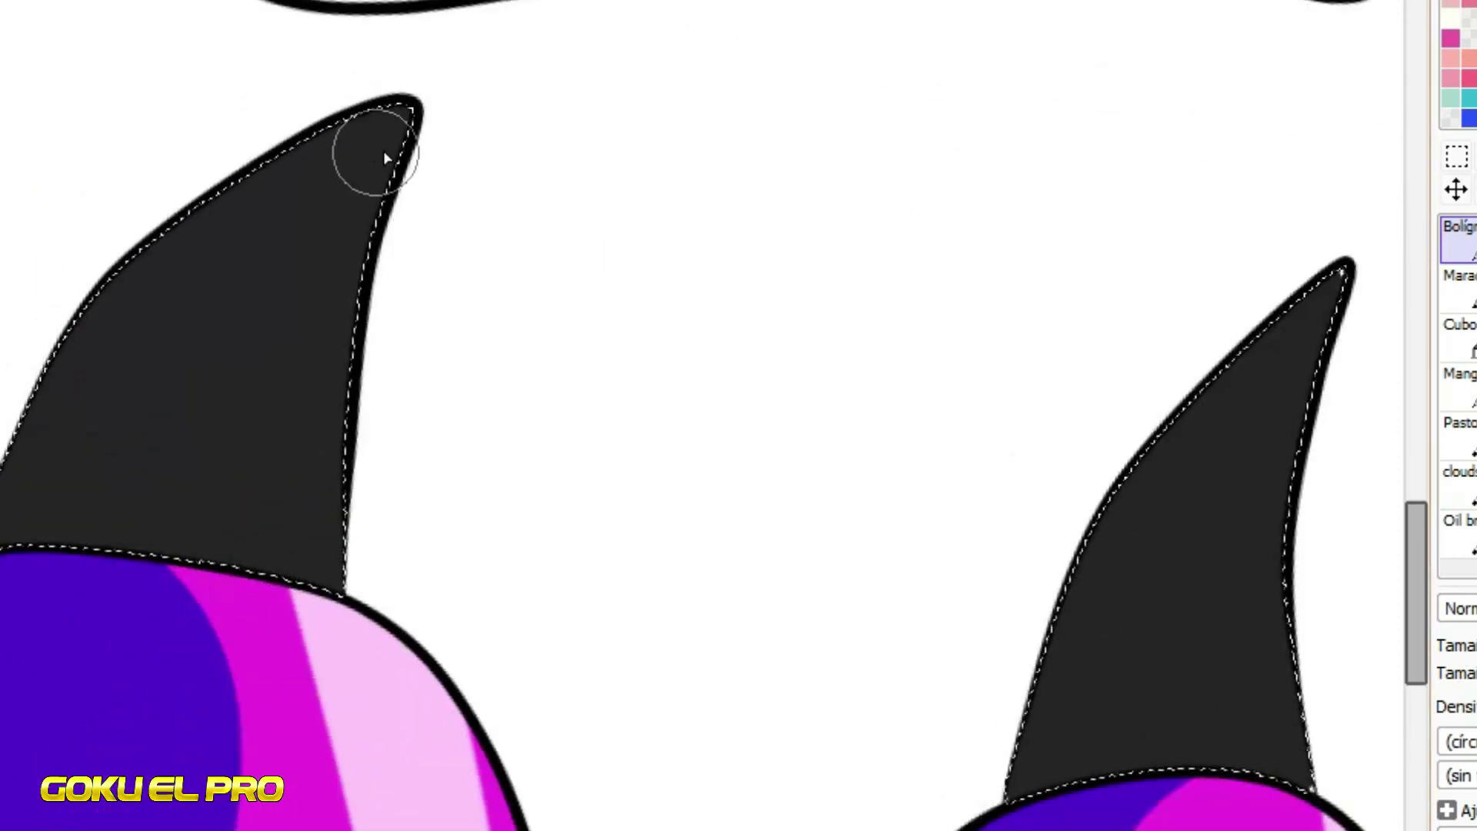
drag(464, 89, 204, 680)
mouse_move(411, 143)
mouse_down()
mouse_move(317, 313)
mouse_move(271, 638)
mouse_up()
mouse_move(389, 240)
mouse_down()
mouse_move(313, 678)
mouse_move(204, 422)
mouse_move(188, 331)
mouse_up()
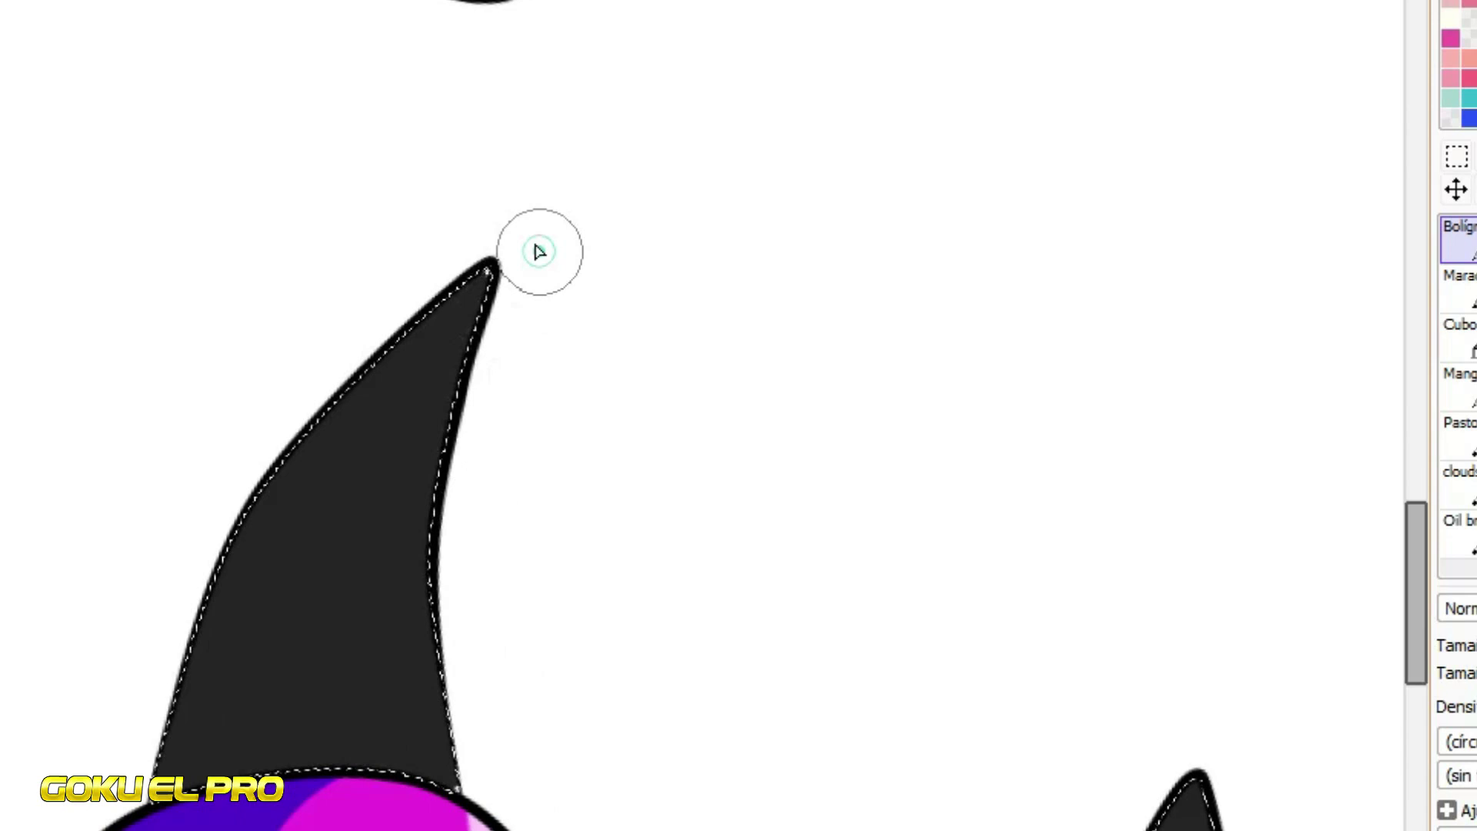
drag(538, 251, 427, 792)
drag(388, 422, 346, 797)
drag(329, 666, 311, 773)
Paint a broad gray highlight from tip to base along the lower side of the lowest finger's claw
scroll(702, 416, right, 10)
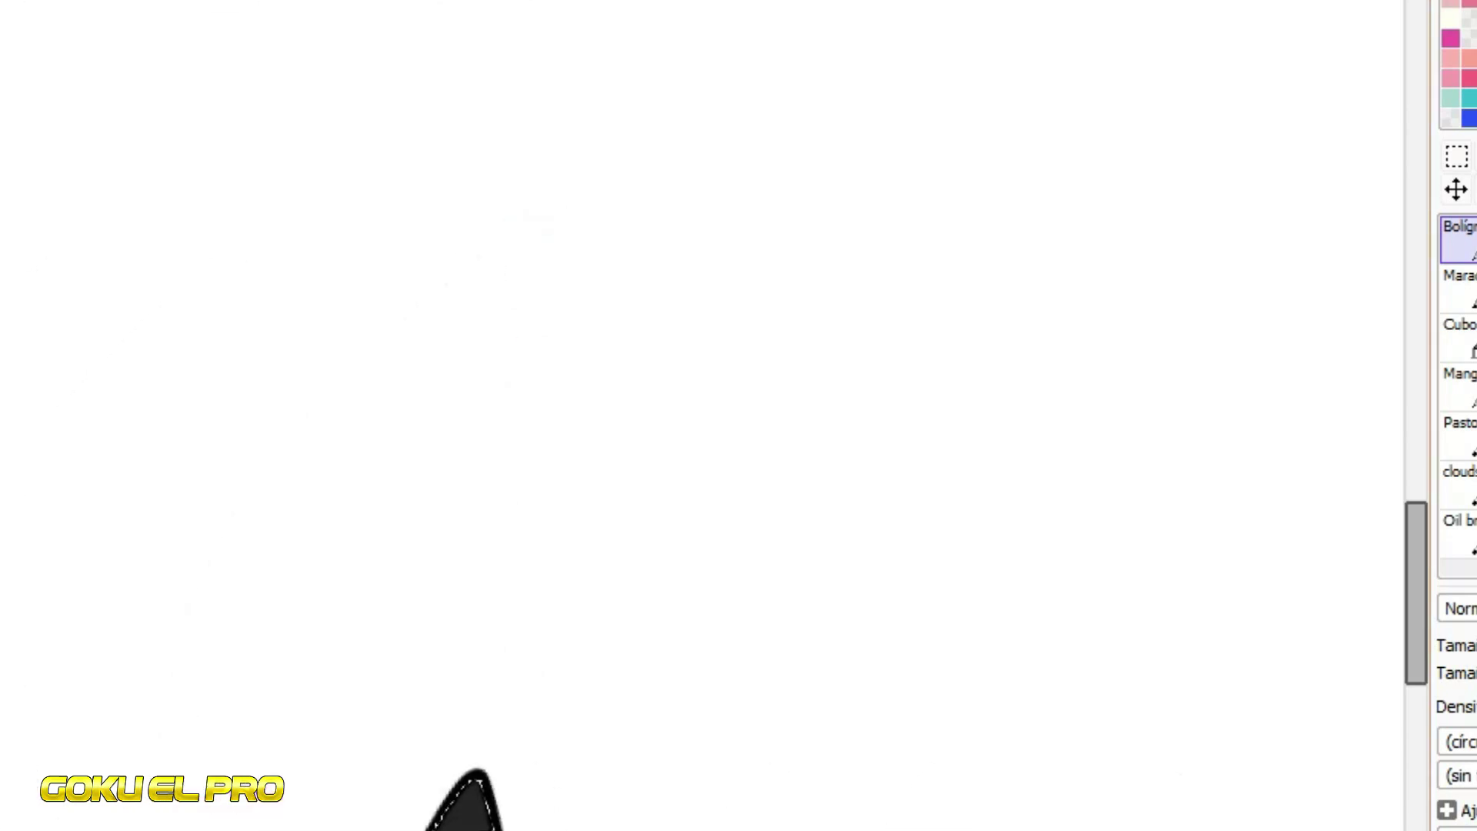
drag(1418, 554, 1427, 611)
mouse_move(346, 270)
mouse_down()
mouse_move(343, 769)
mouse_move(438, 804)
mouse_up()
drag(368, 338, 377, 558)
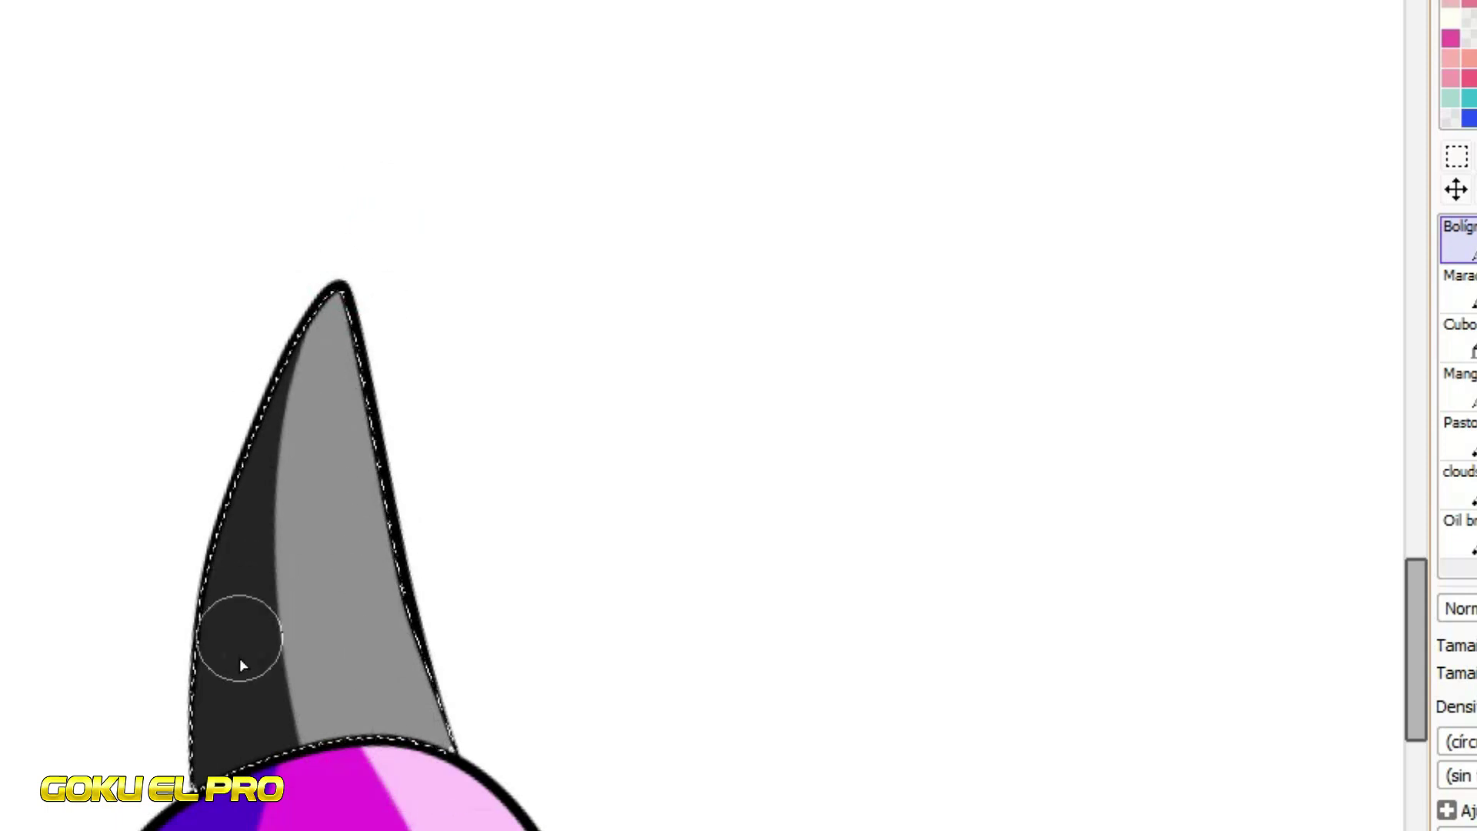
drag(245, 711, 327, 331)
Paint the inner side of the thumb's claw gray from tip to base, leaving a thin dark streak inside the highlight
scroll(465, 261, down, 4)
scroll(1116, 469, up, 3)
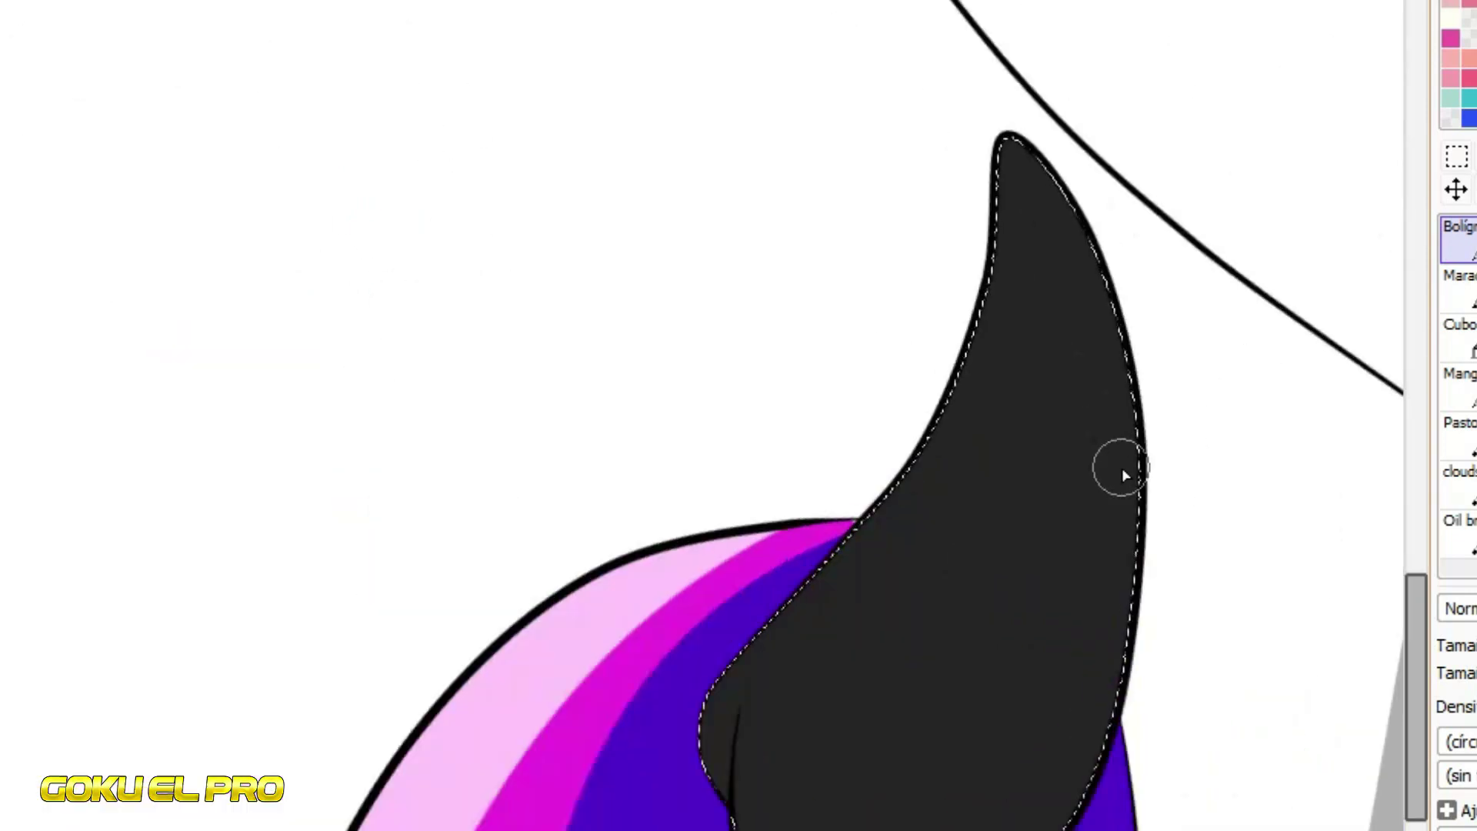
drag(1029, 111, 841, 726)
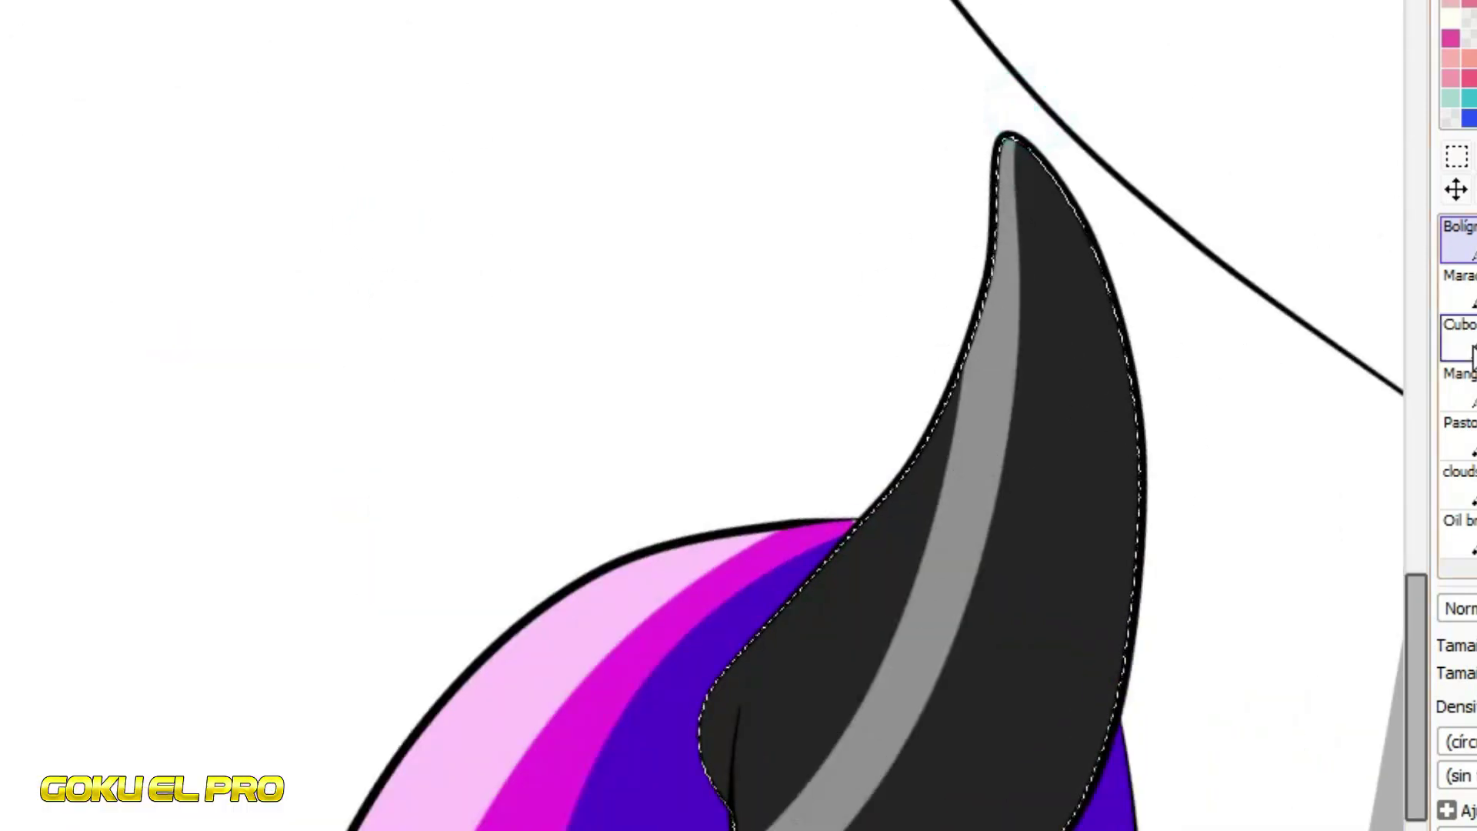
click(815, 662)
click(1460, 231)
mouse_move(1078, 539)
mouse_down()
mouse_move(1003, 660)
mouse_move(1026, 201)
mouse_up()
key(ctrl+z)
mouse_move(968, 708)
mouse_down()
mouse_move(1028, 163)
mouse_move(711, 700)
mouse_up()
right_click(896, 96)
key(ctrl+z)
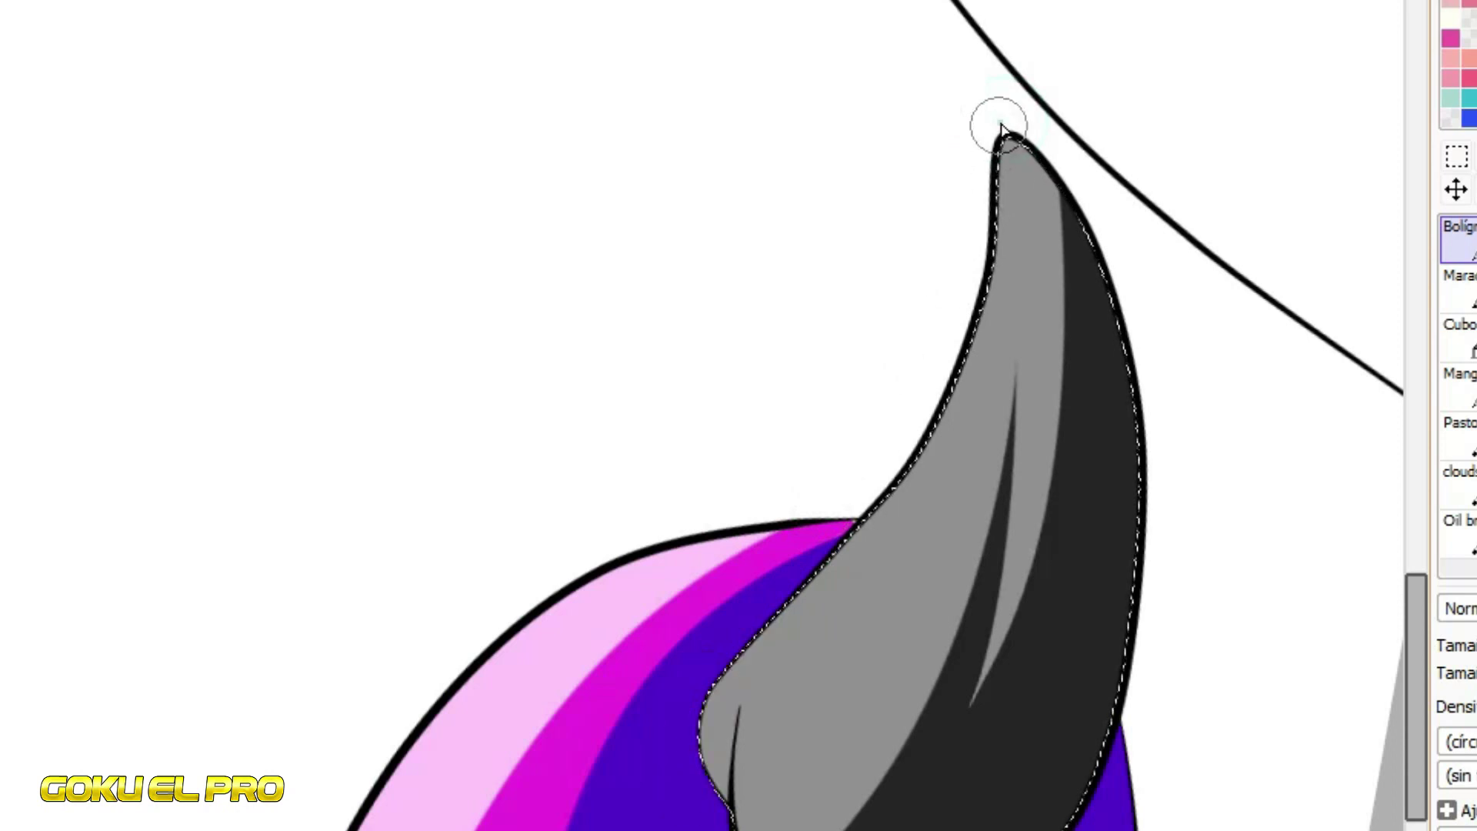
Paint white highlights along the inner edge of the thumb's claw and the lower side of the lowest finger's claw
drag(1003, 125, 724, 743)
drag(812, 671, 740, 824)
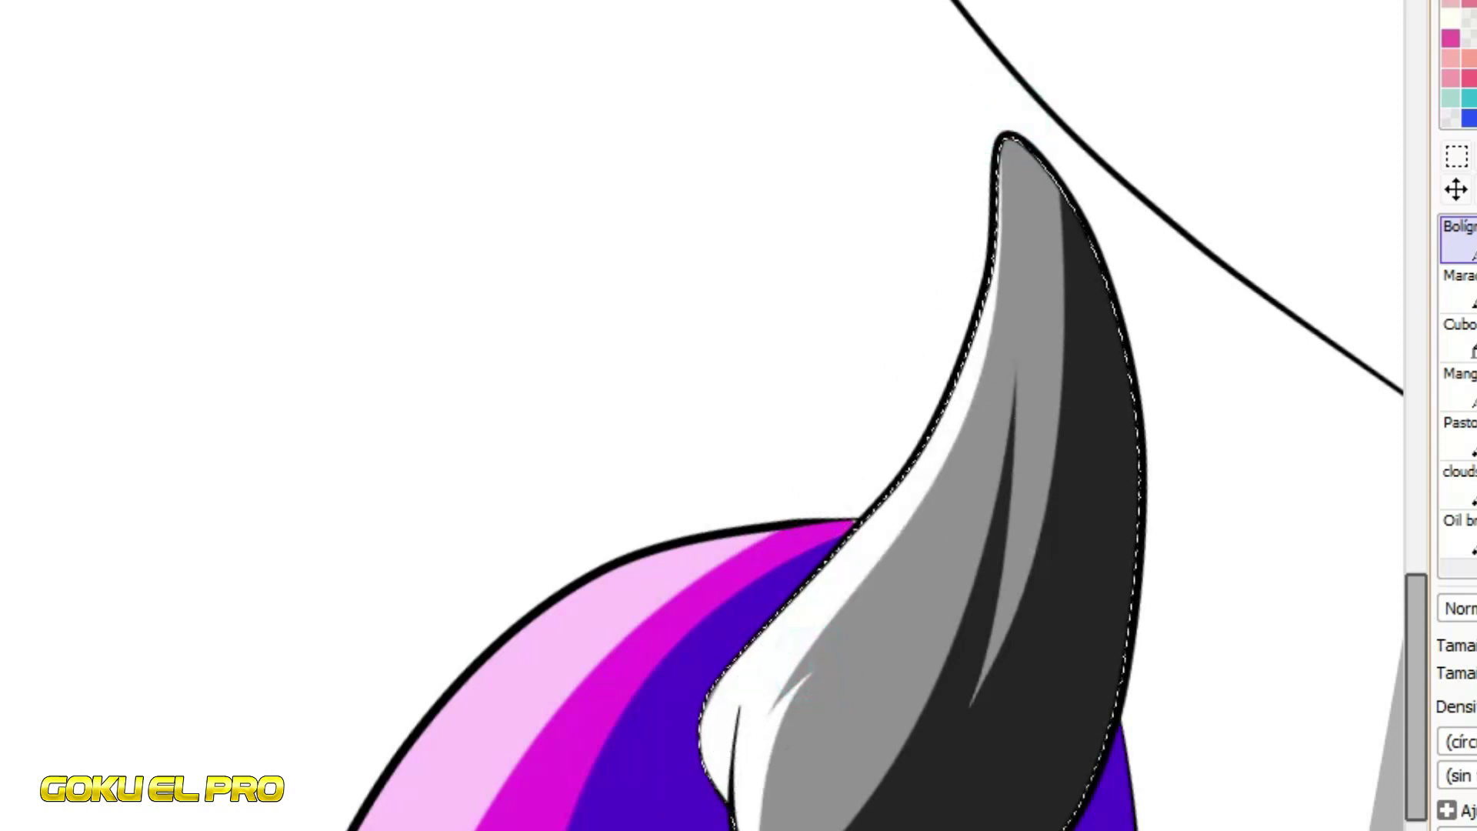
scroll(702, 416, right, 15)
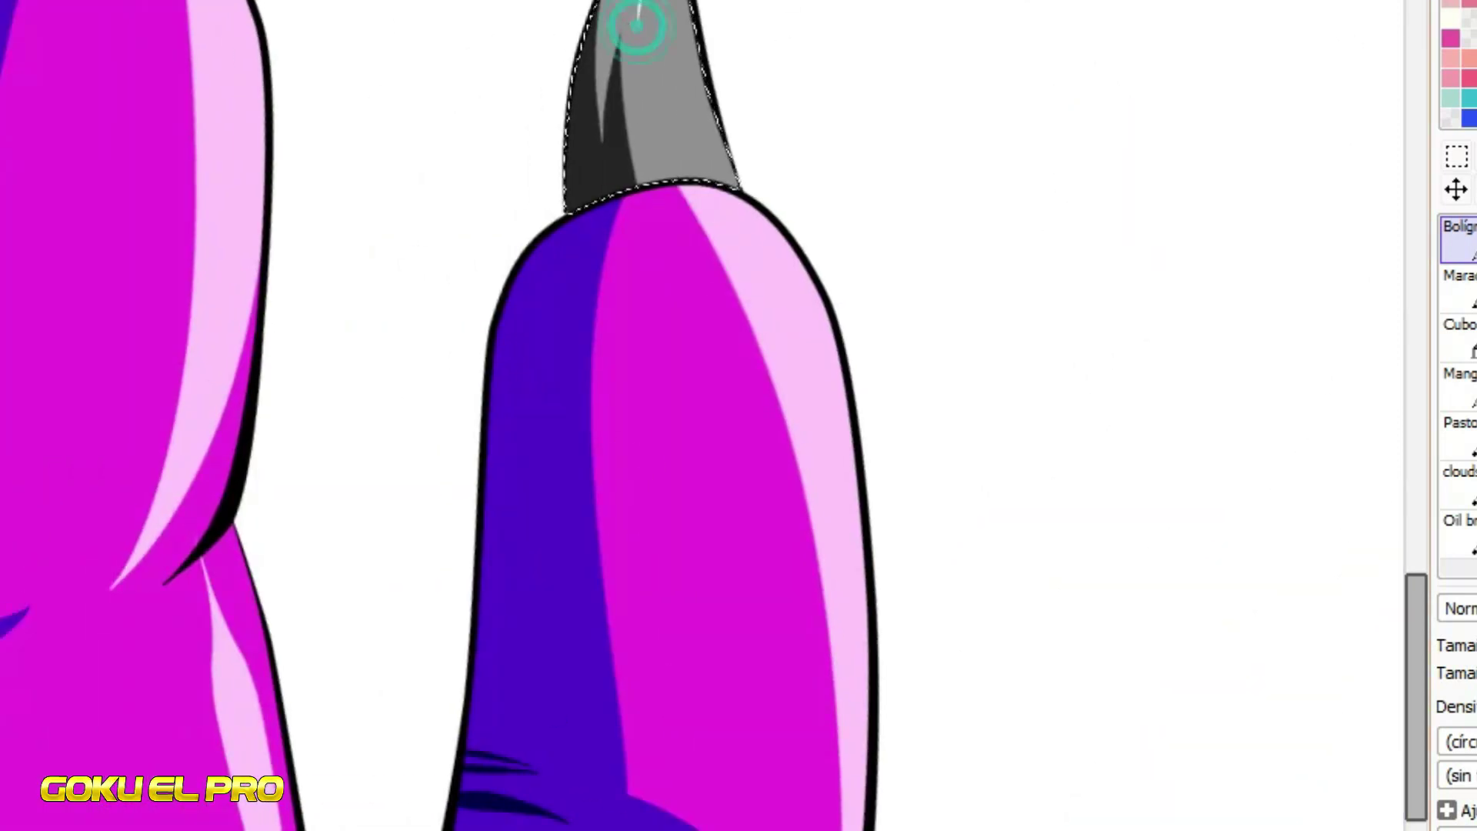
drag(668, 3, 737, 183)
Paint white highlights with thin streaks along the lower side of the middle finger's claw and the claw above it
scroll(702, 415, left, 10)
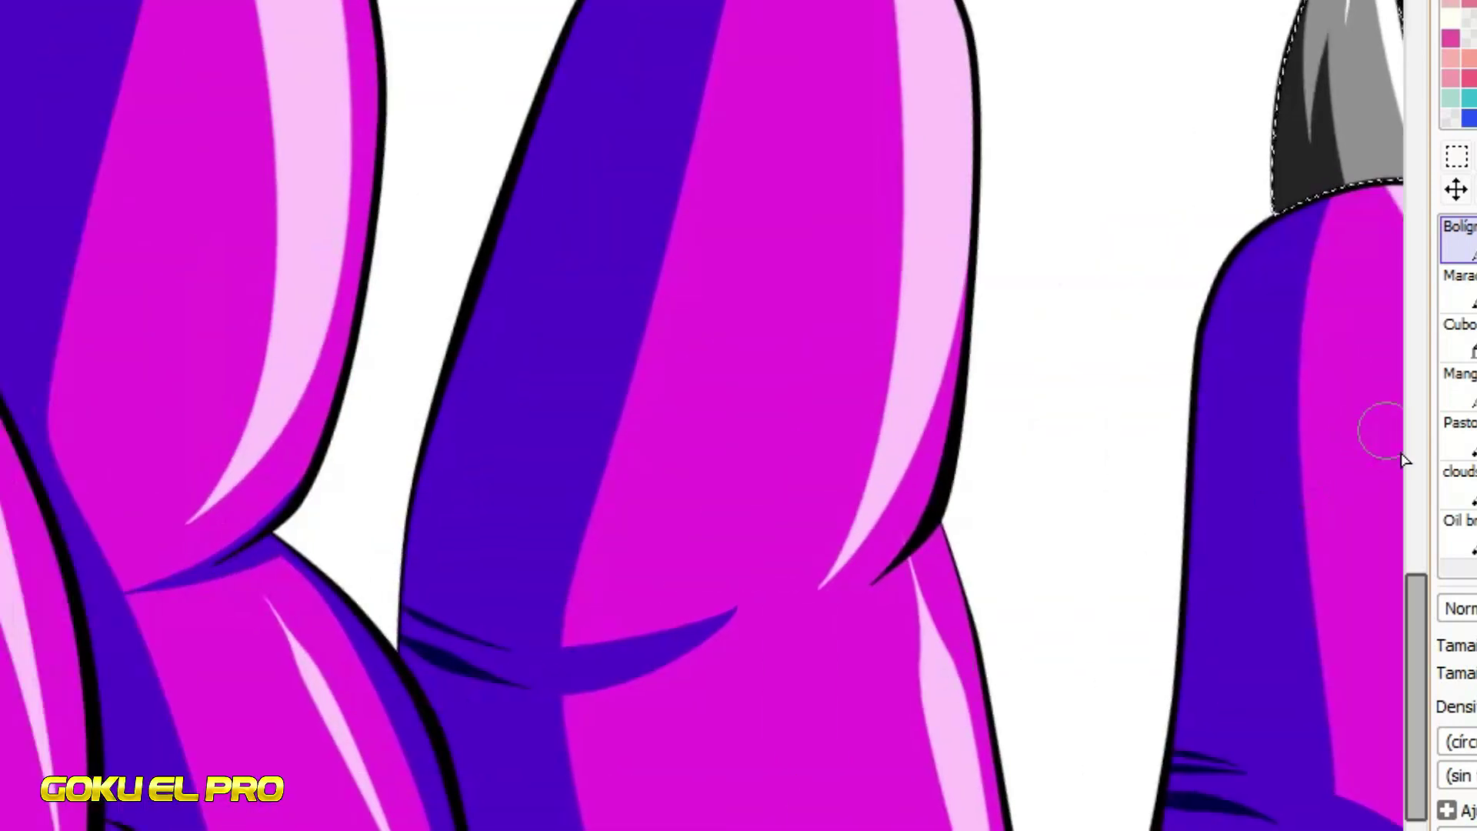
scroll(1400, 460, up, 10)
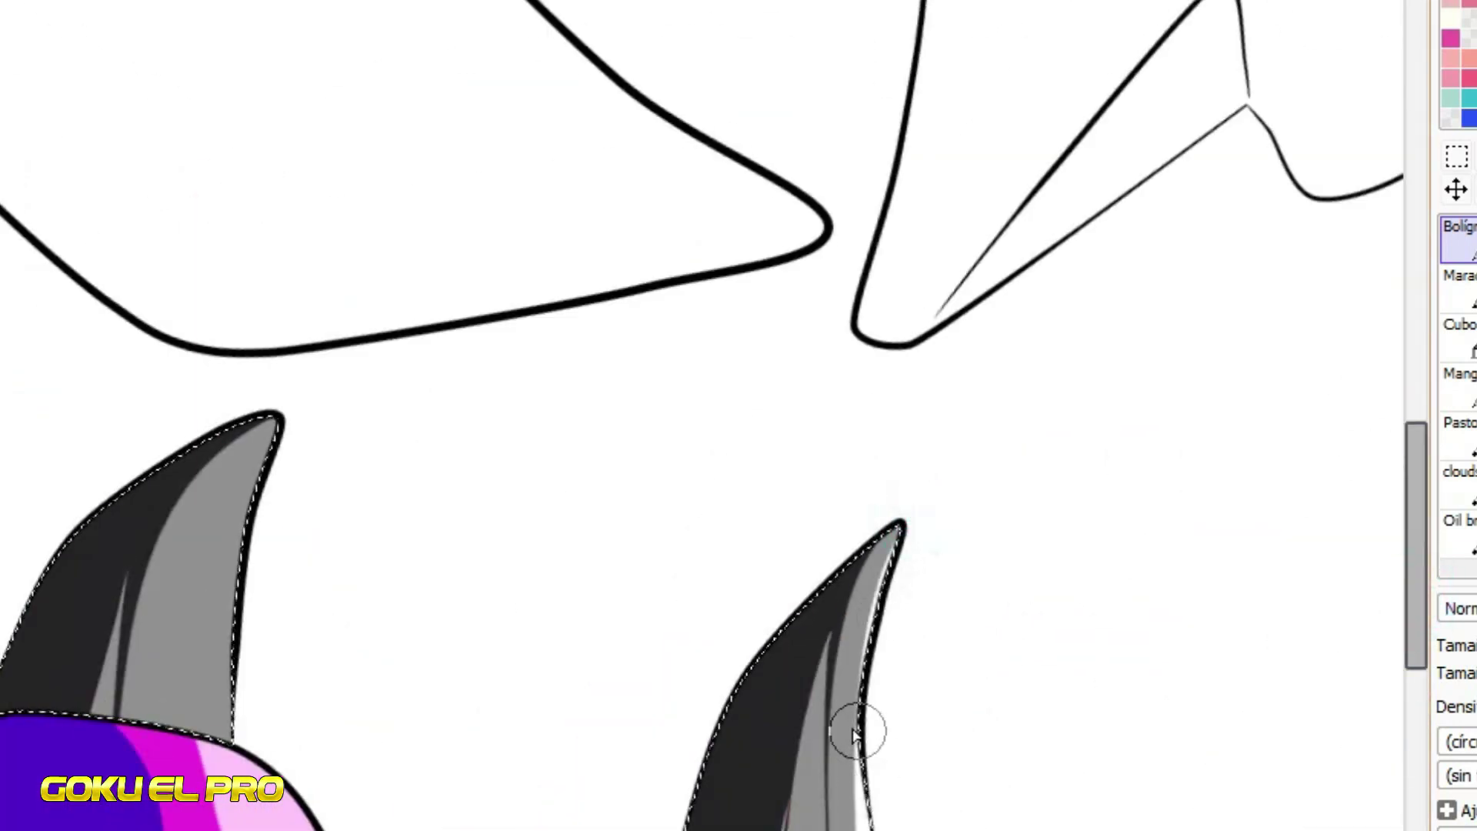
drag(910, 501, 858, 827)
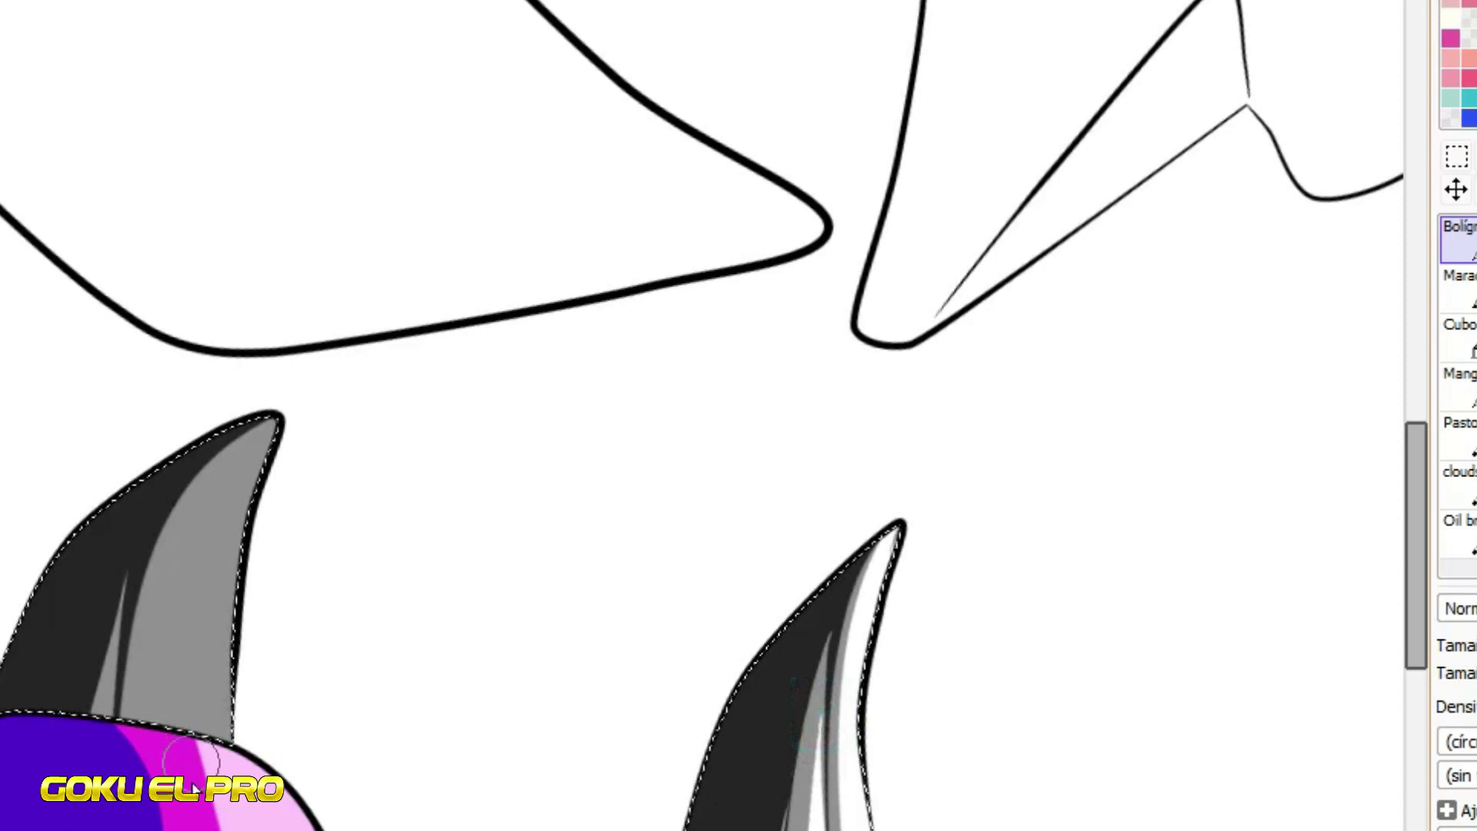
drag(191, 758, 269, 423)
drag(202, 518, 173, 729)
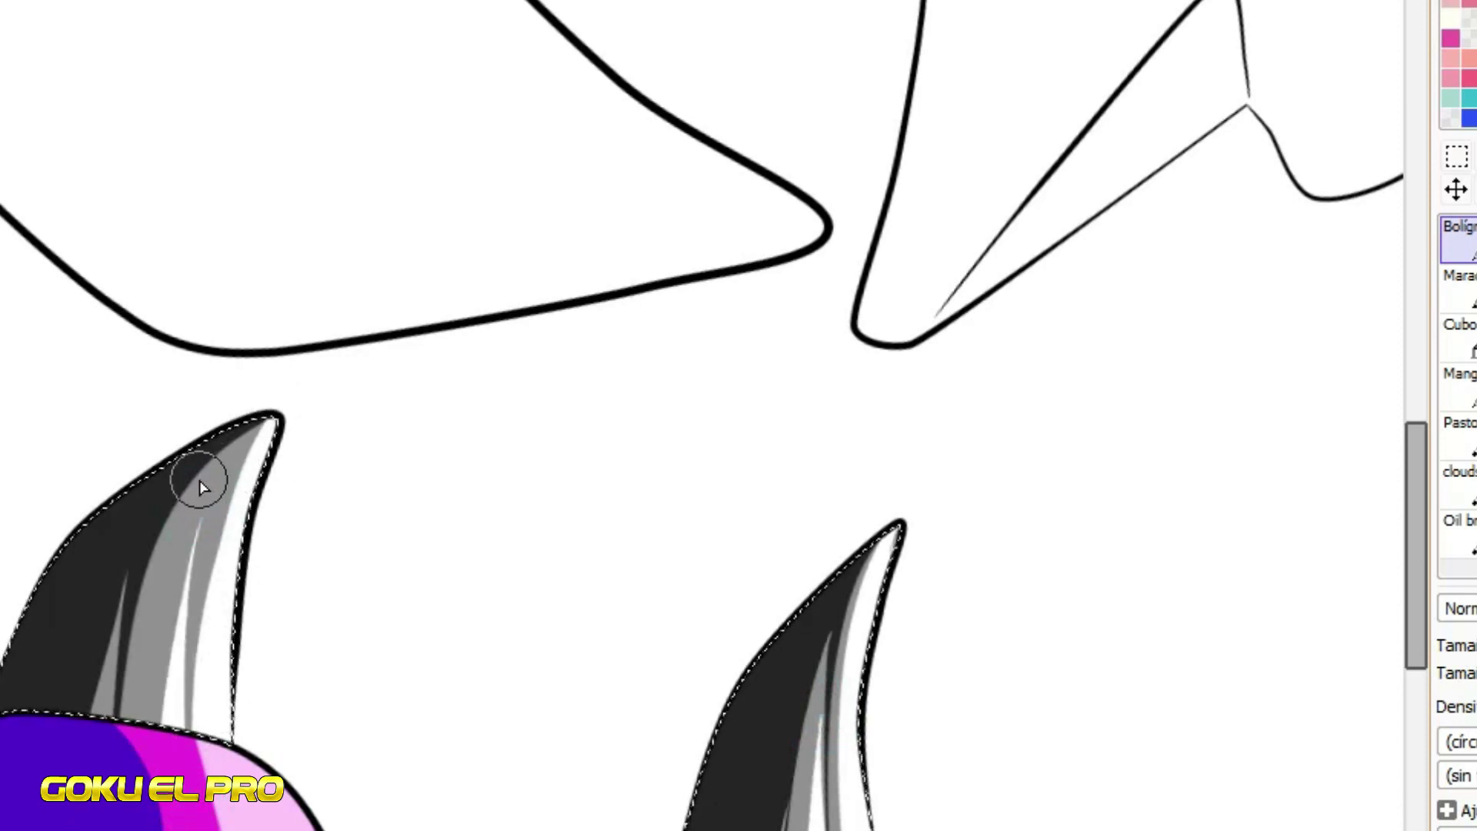
Check the eye in the reference picture, fill the band between the eye's double outlines with black, and clean it with the eraser
key(Home)
scroll(308, 63, down, 5)
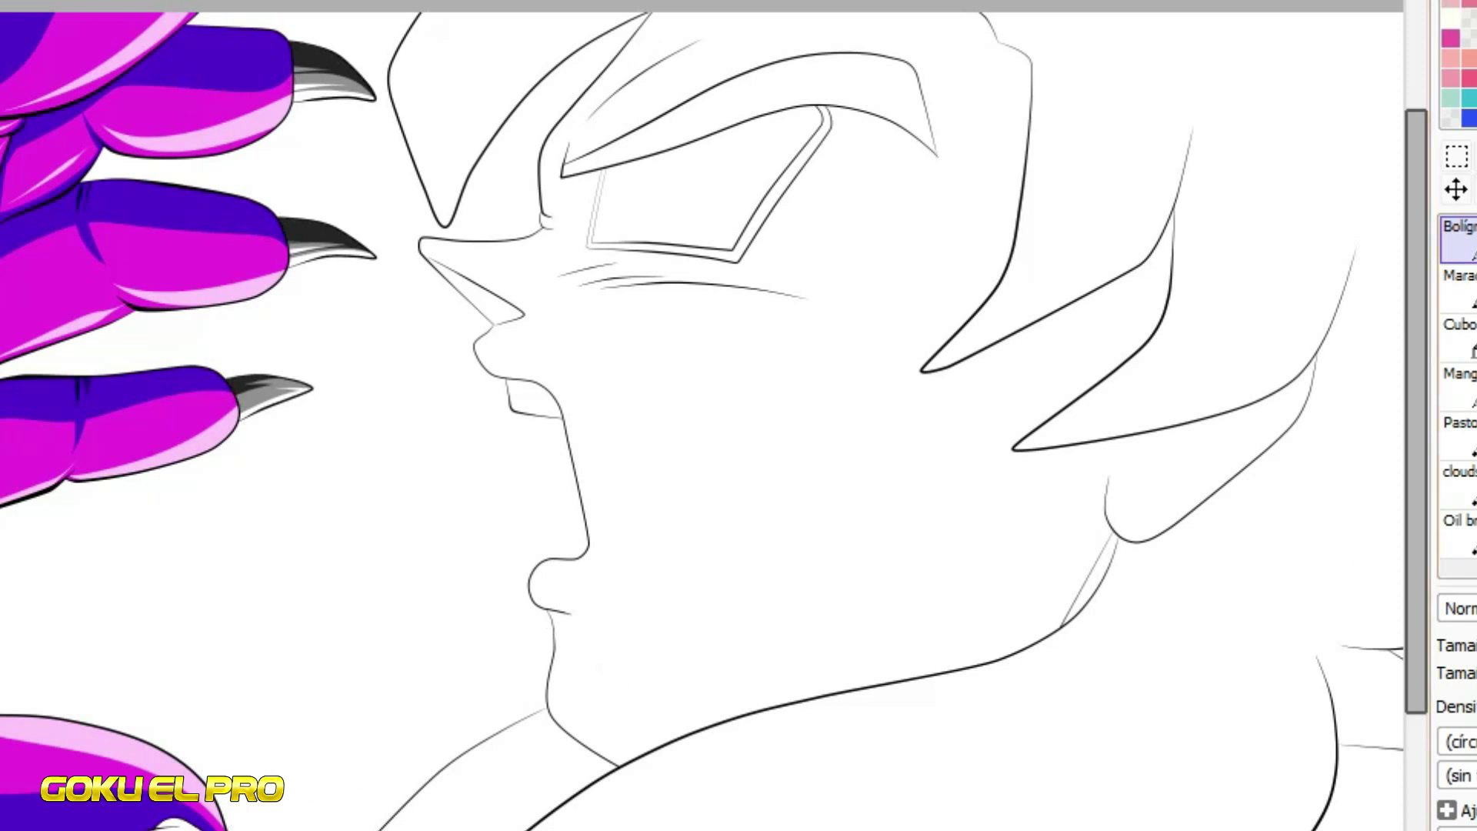
key(w)
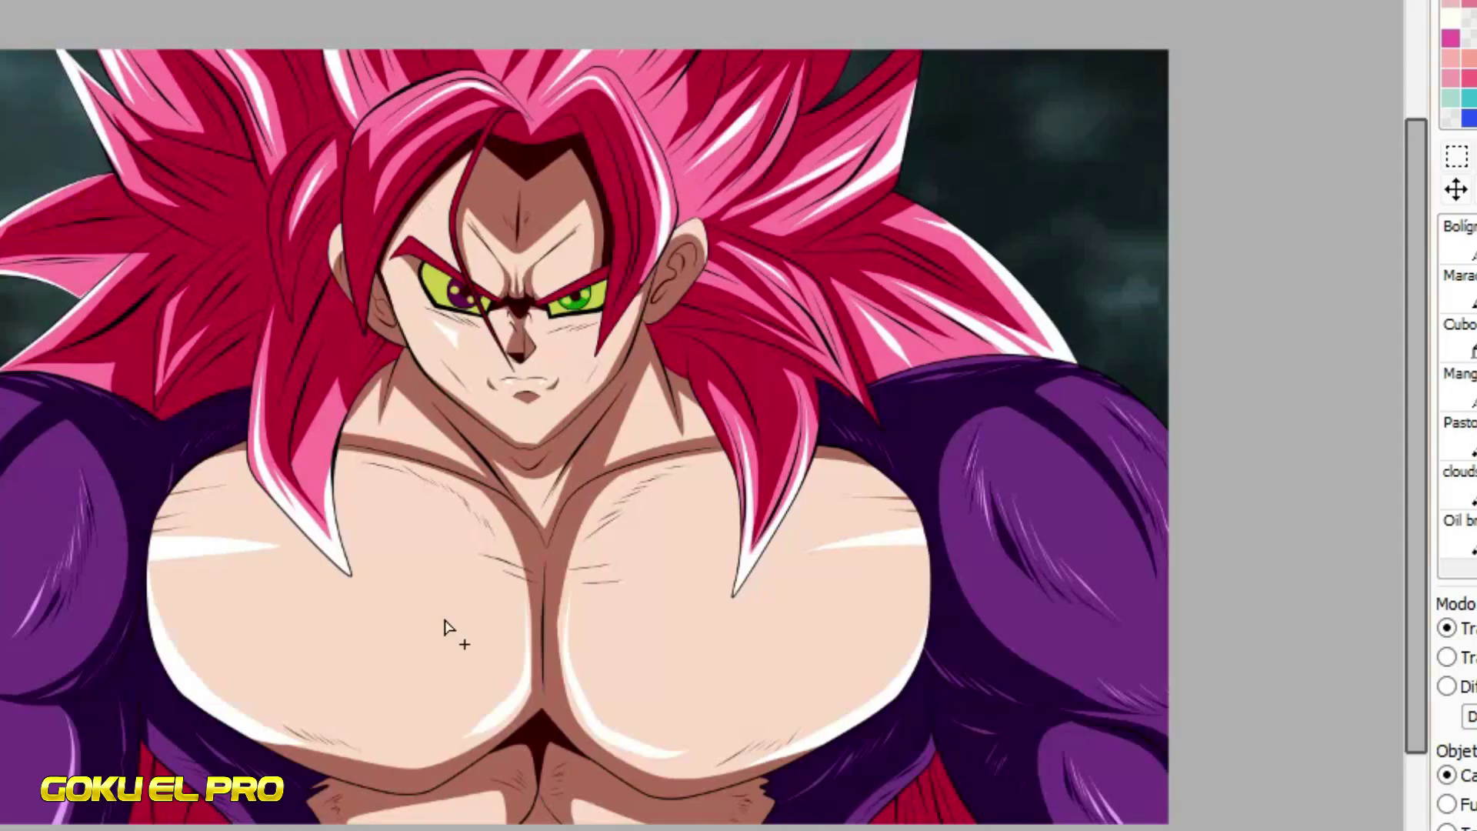
scroll(23, 229, up, 5)
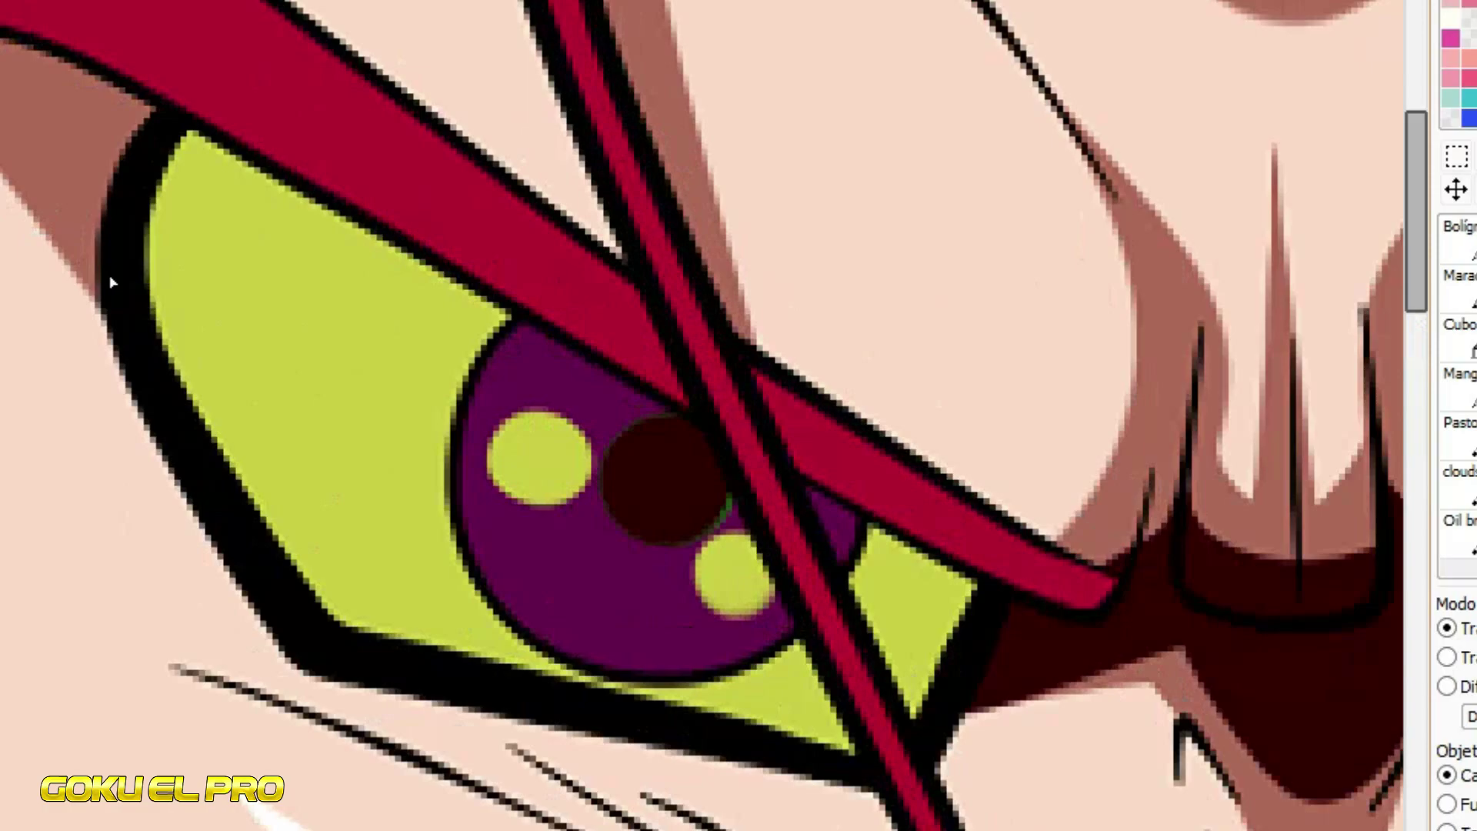
scroll(185, 485, down, 5)
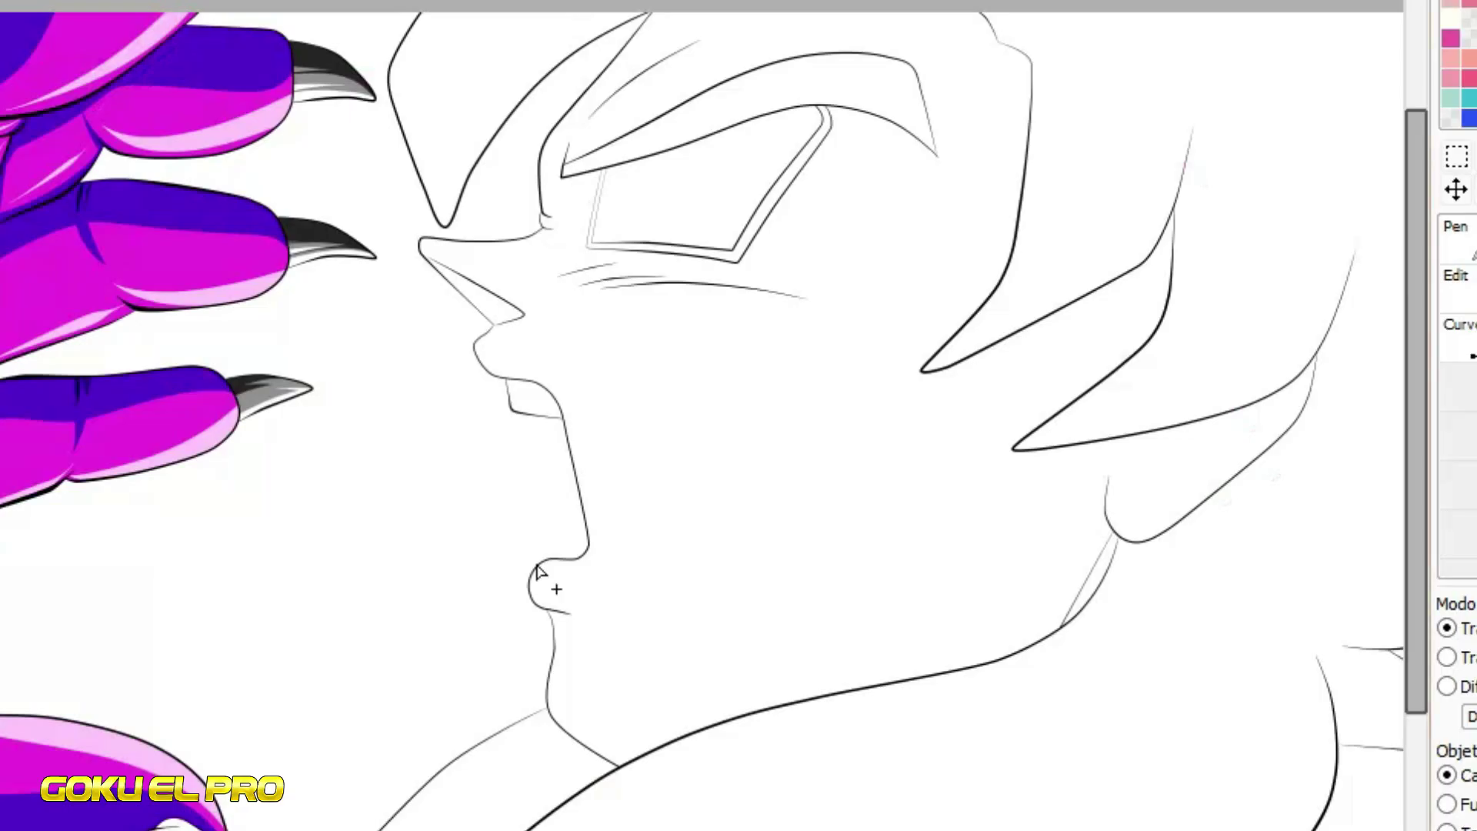
scroll(589, 246, up, 5)
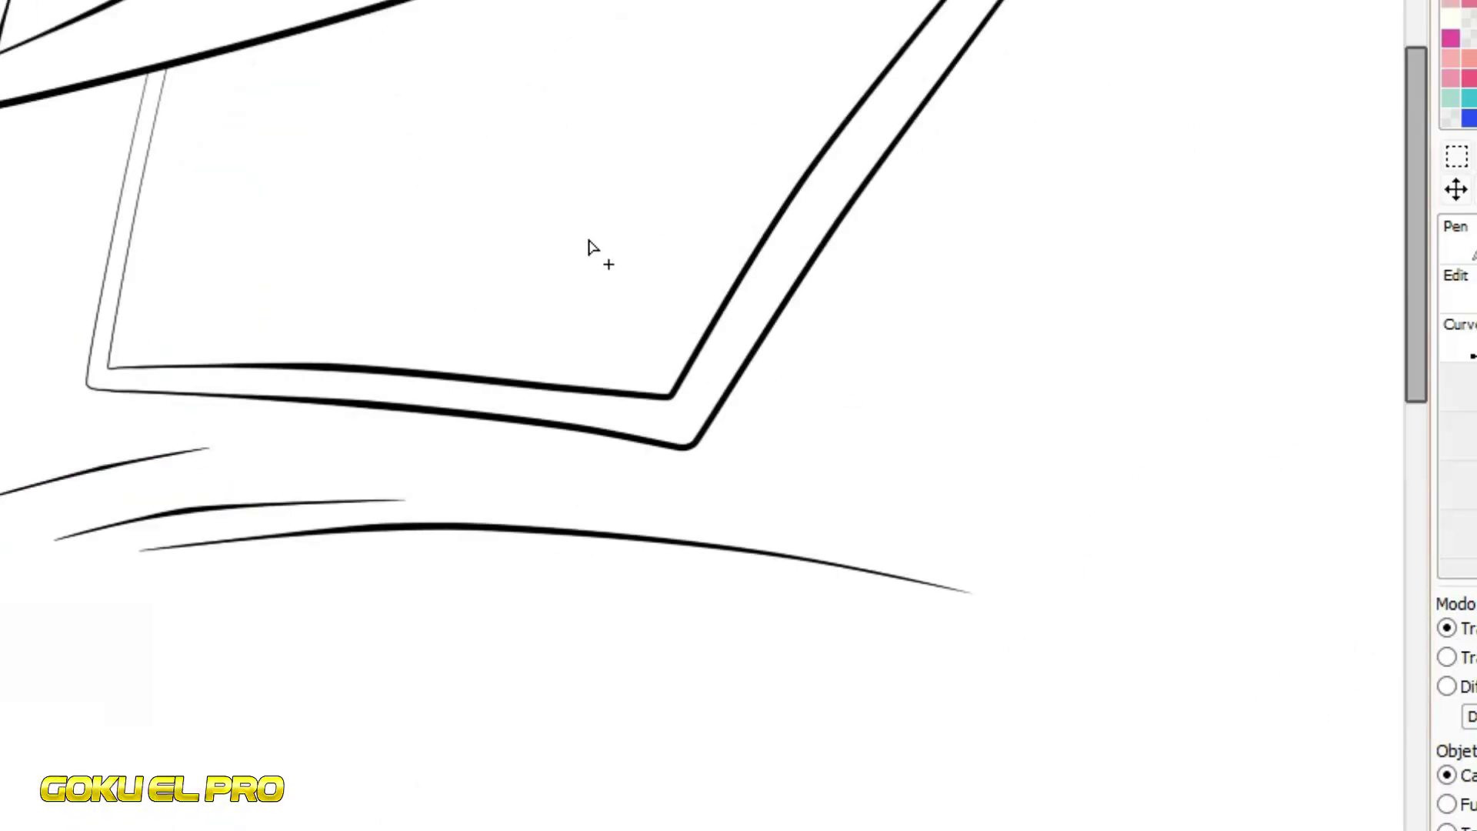
click(385, 393)
click(1468, 334)
click(904, 117)
key(e)
drag(1158, 30, 306, 255)
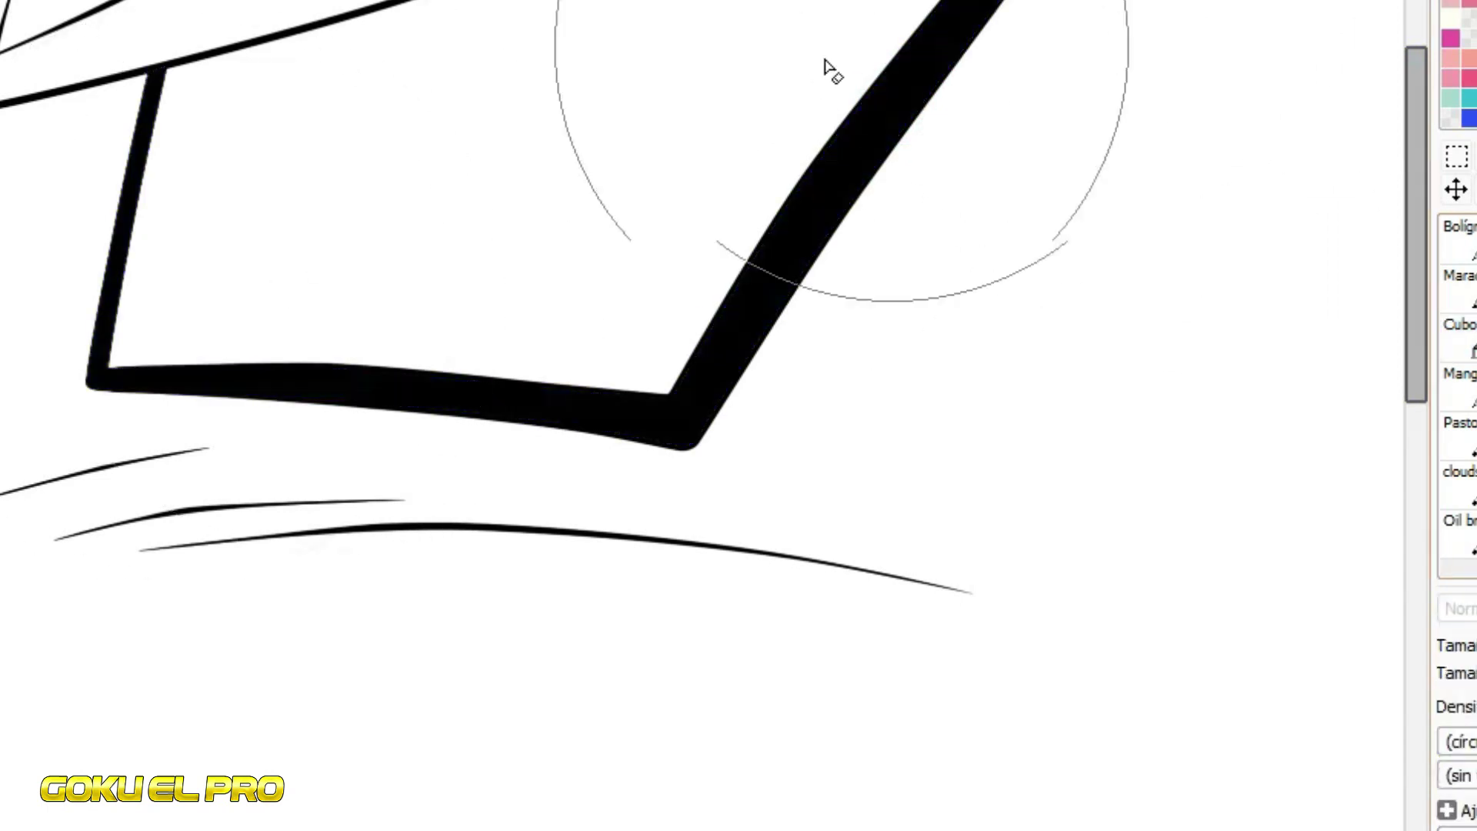
Select the face and ear, including the sliver behind the jaw, and fill them with light peach skin color
scroll(825, 67, down, 5)
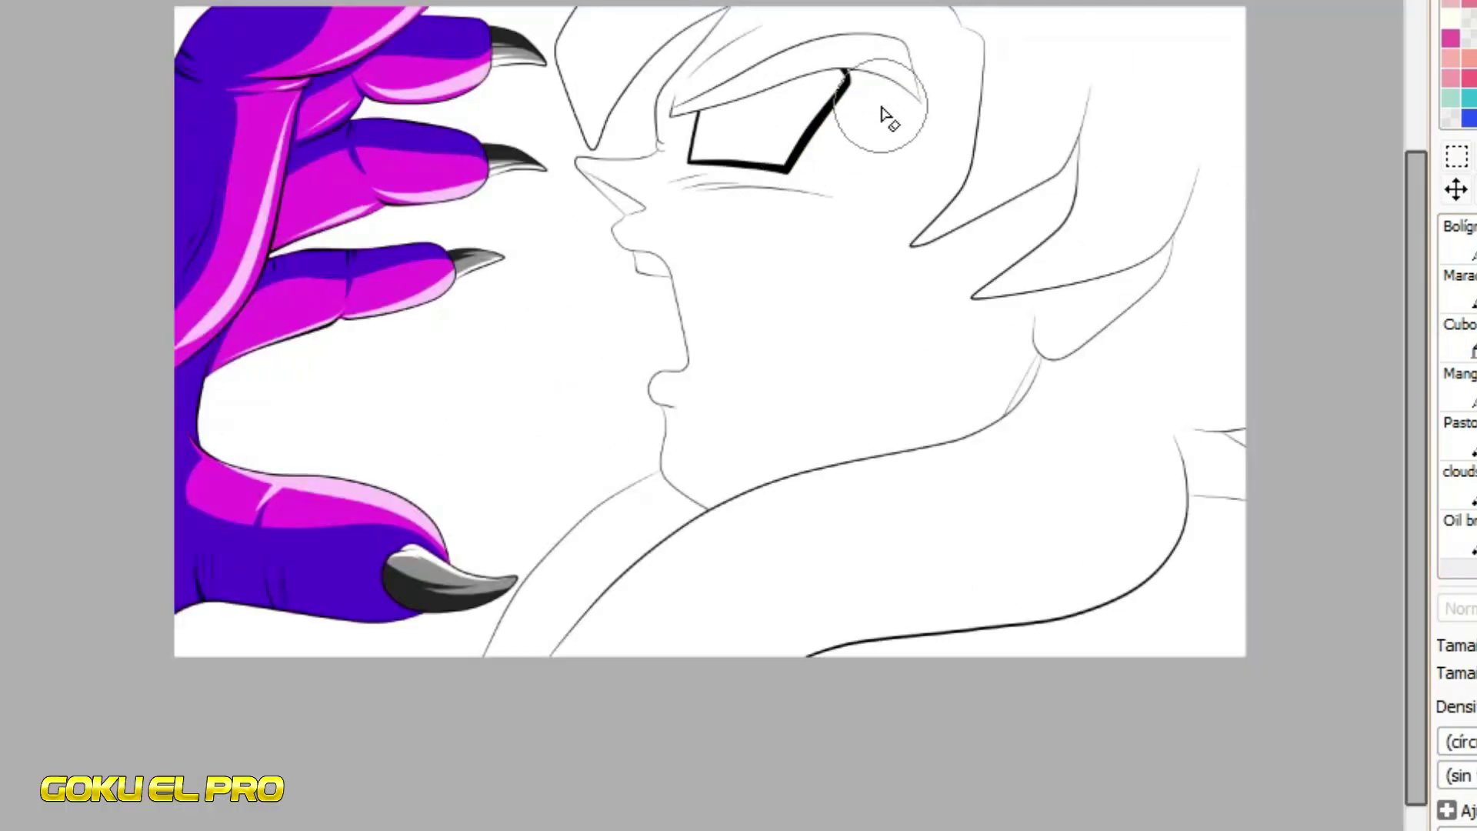
key(g)
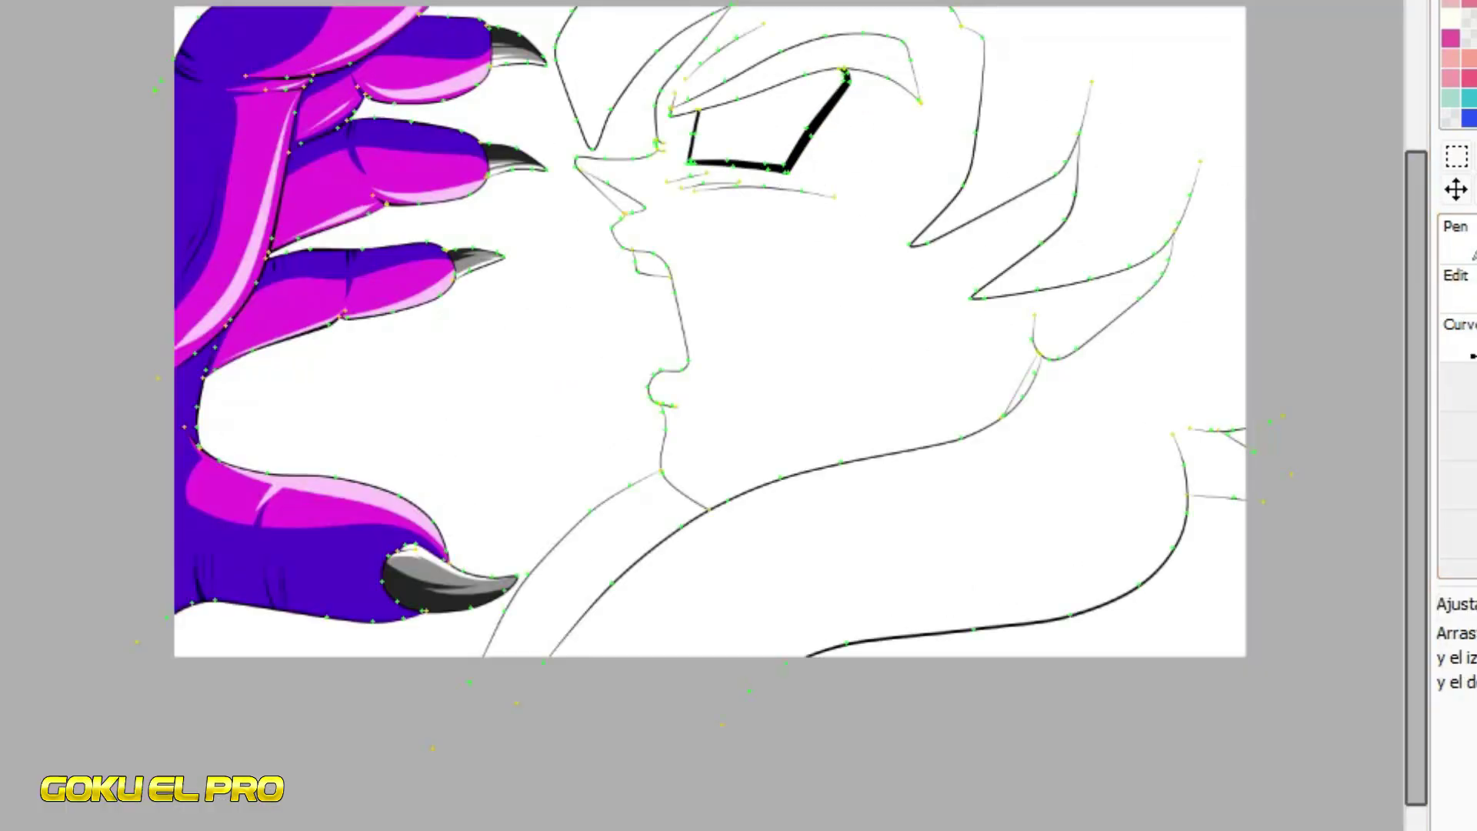
click(956, 328)
scroll(956, 328, up, 3)
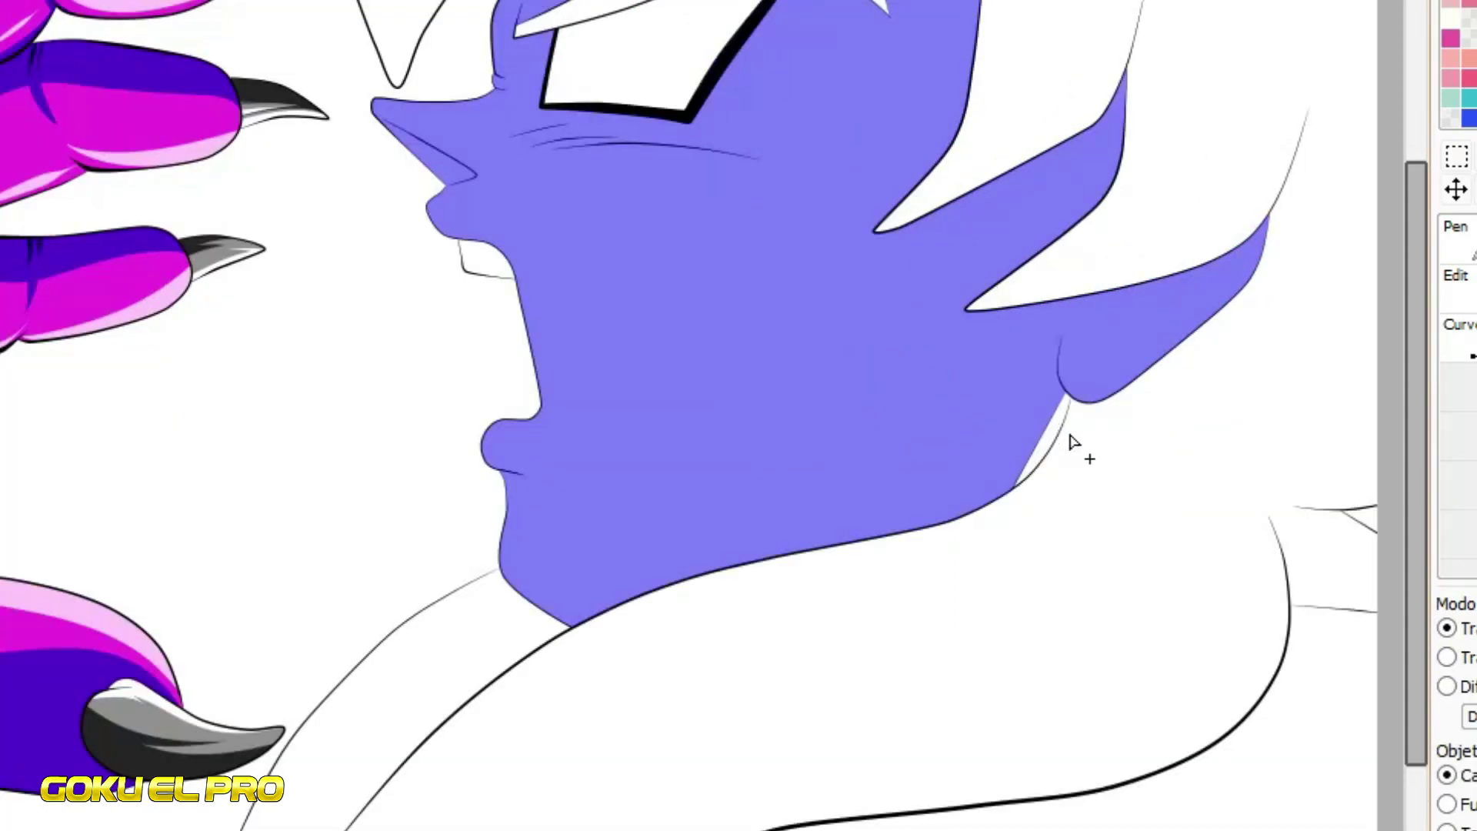
scroll(1074, 444, up, 3)
click(1001, 381)
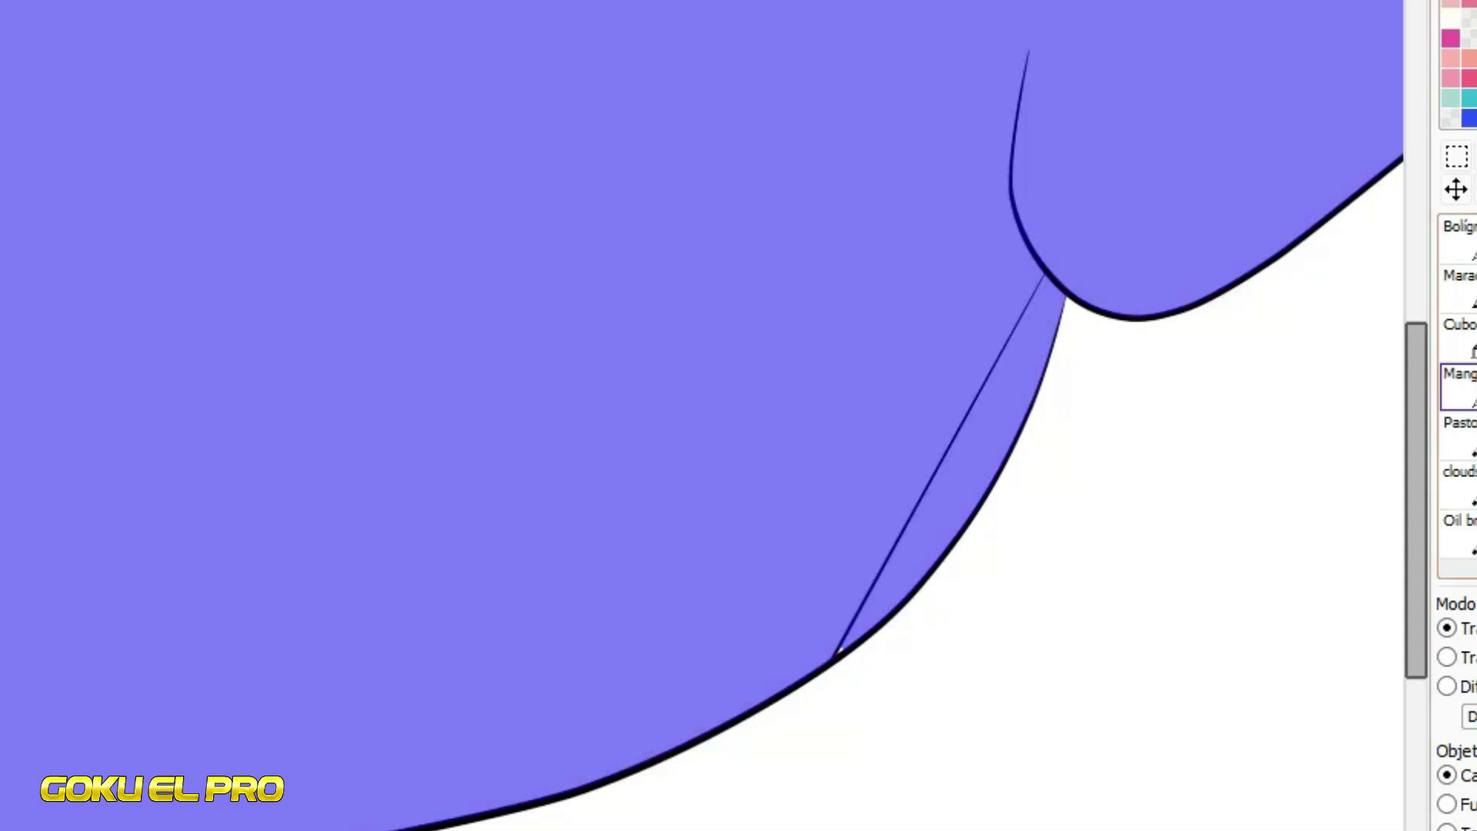
click(812, 382)
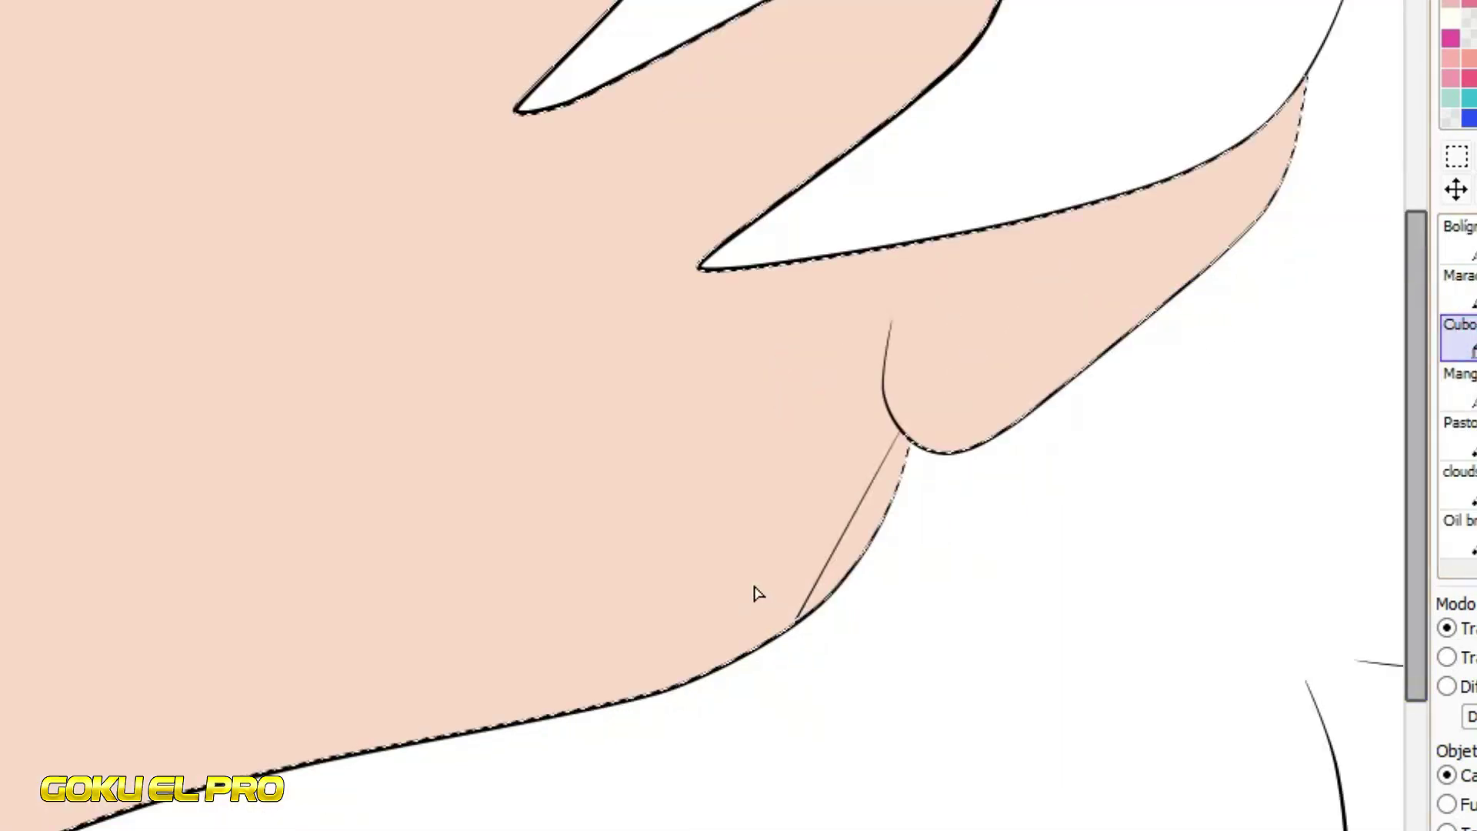
Paint reddish-brown shadows on the underside of the nose and below the lower lip
scroll(696, 475, down, 3)
scroll(696, 475, up, 3)
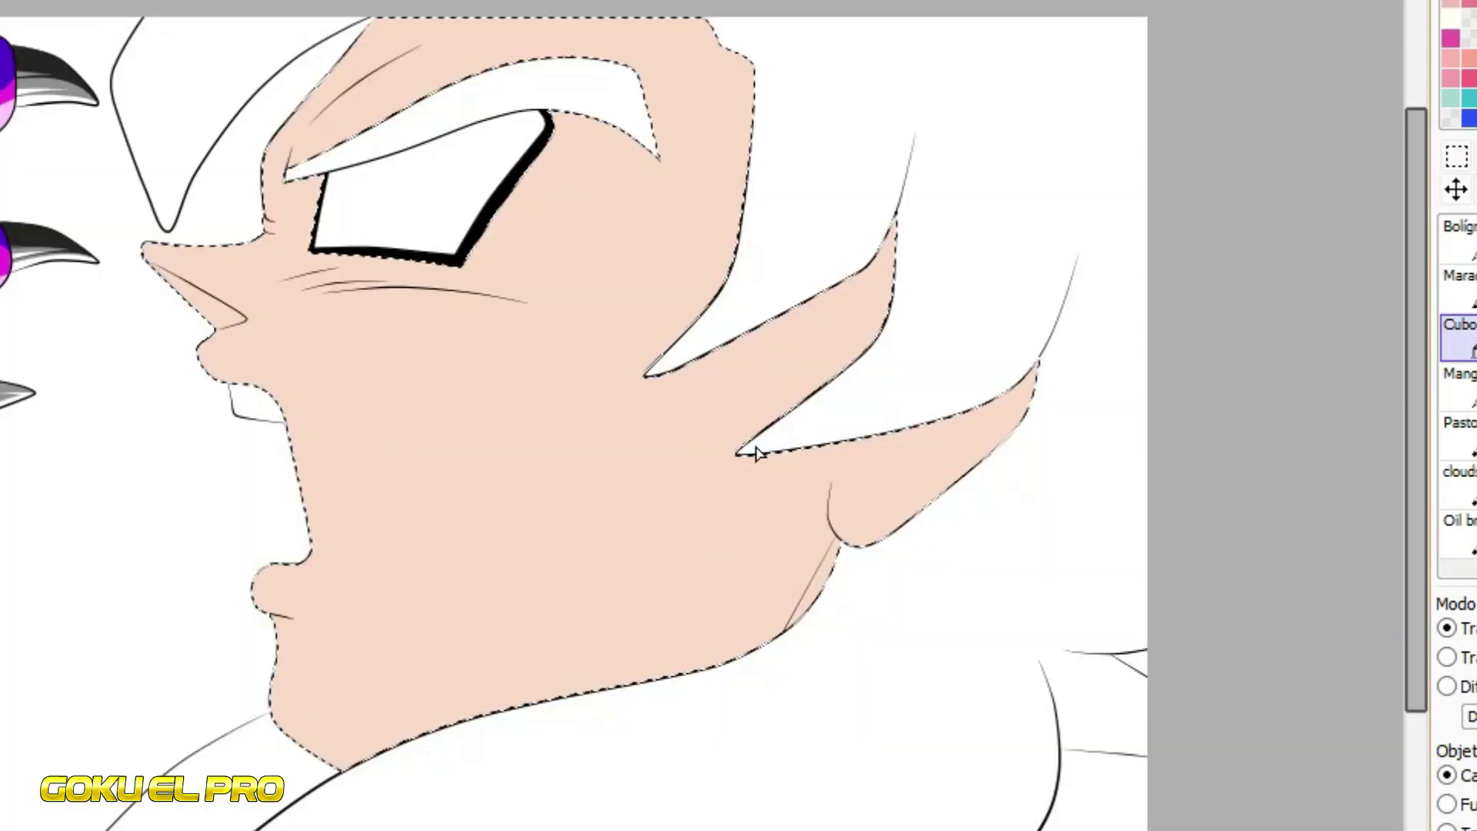
scroll(570, 224, up, 2)
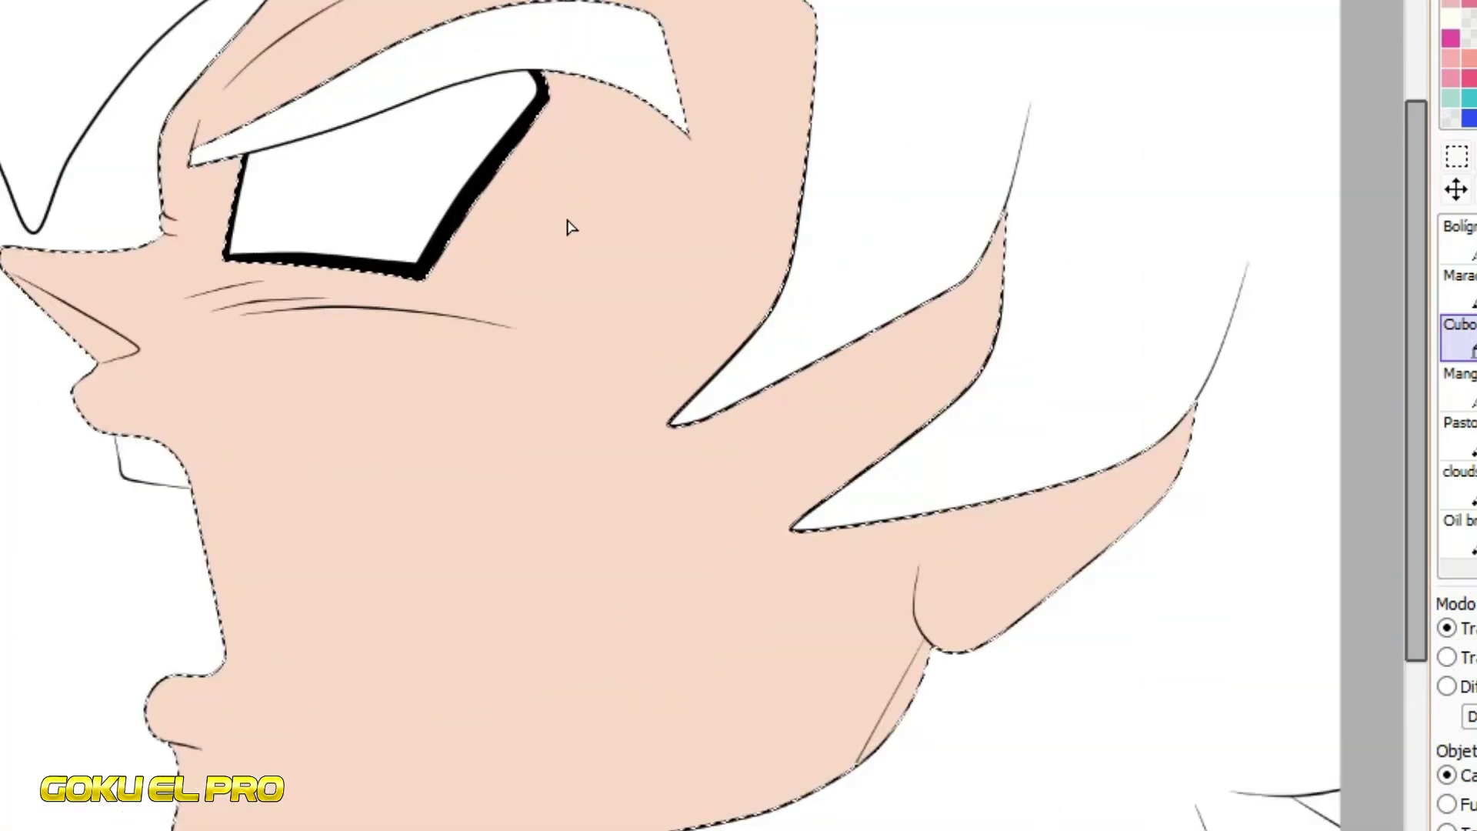
click(1459, 230)
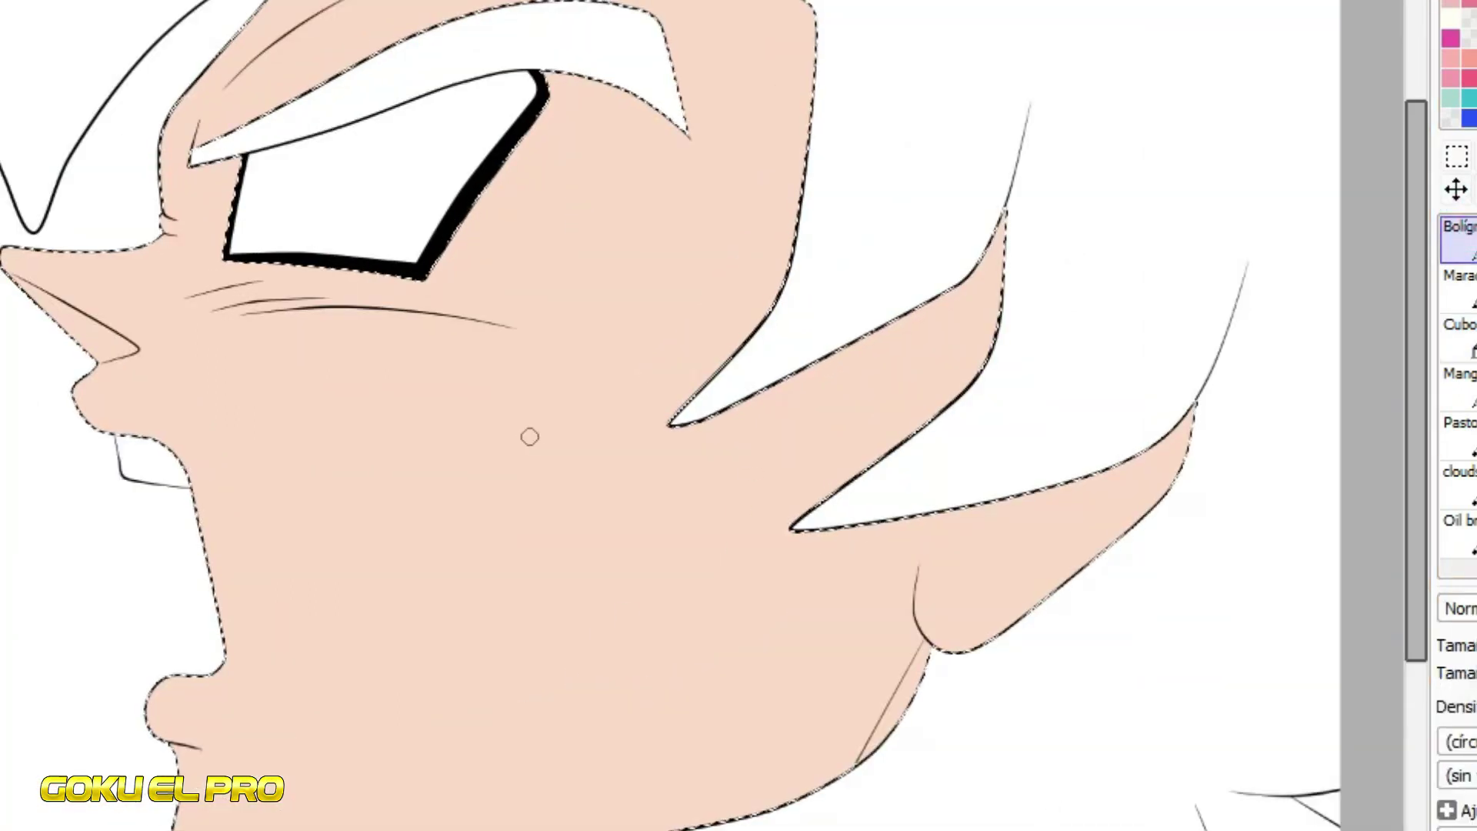
drag(3, 260, 106, 357)
click(88, 350)
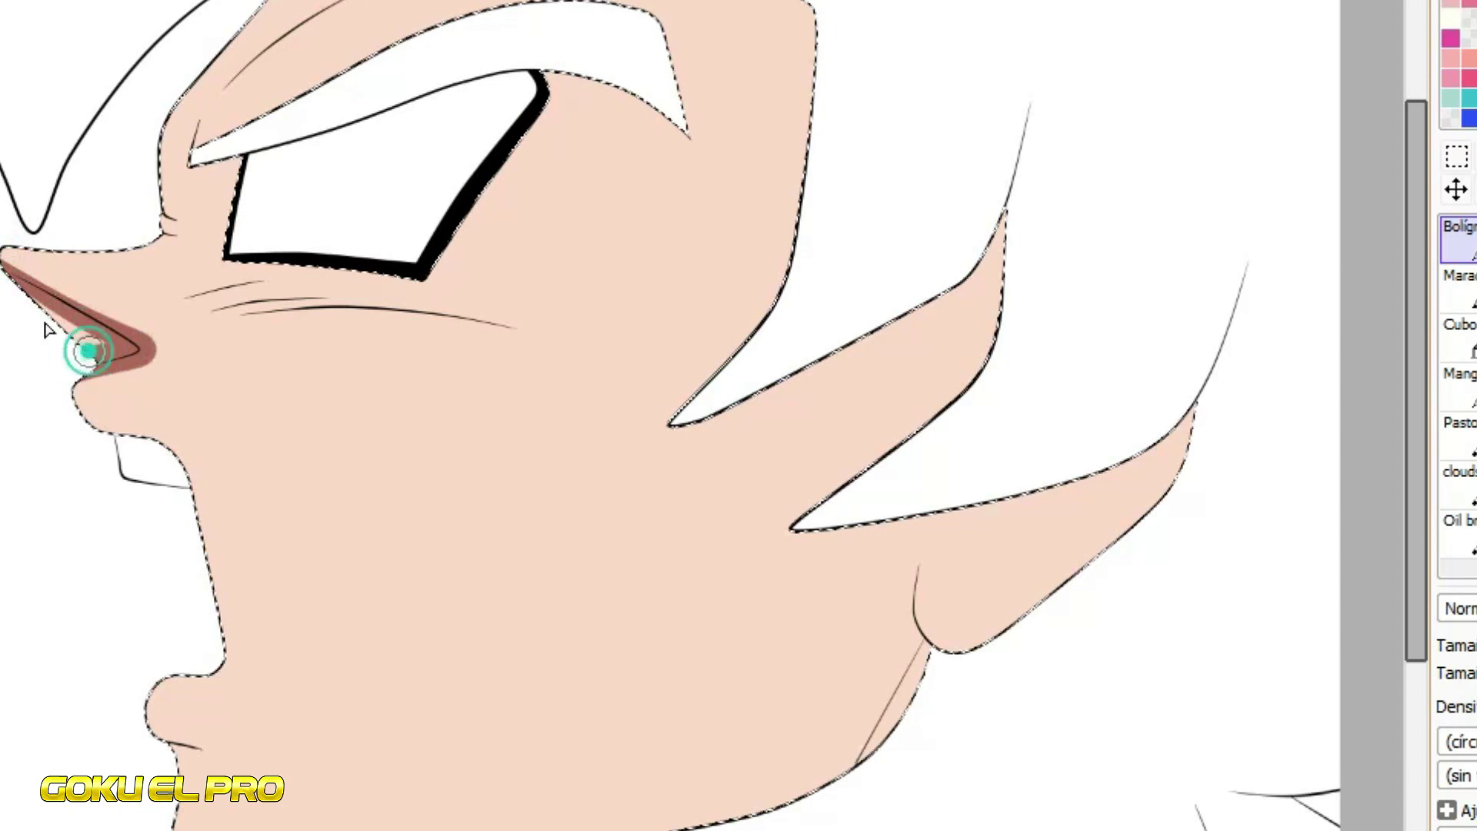
click(229, 755)
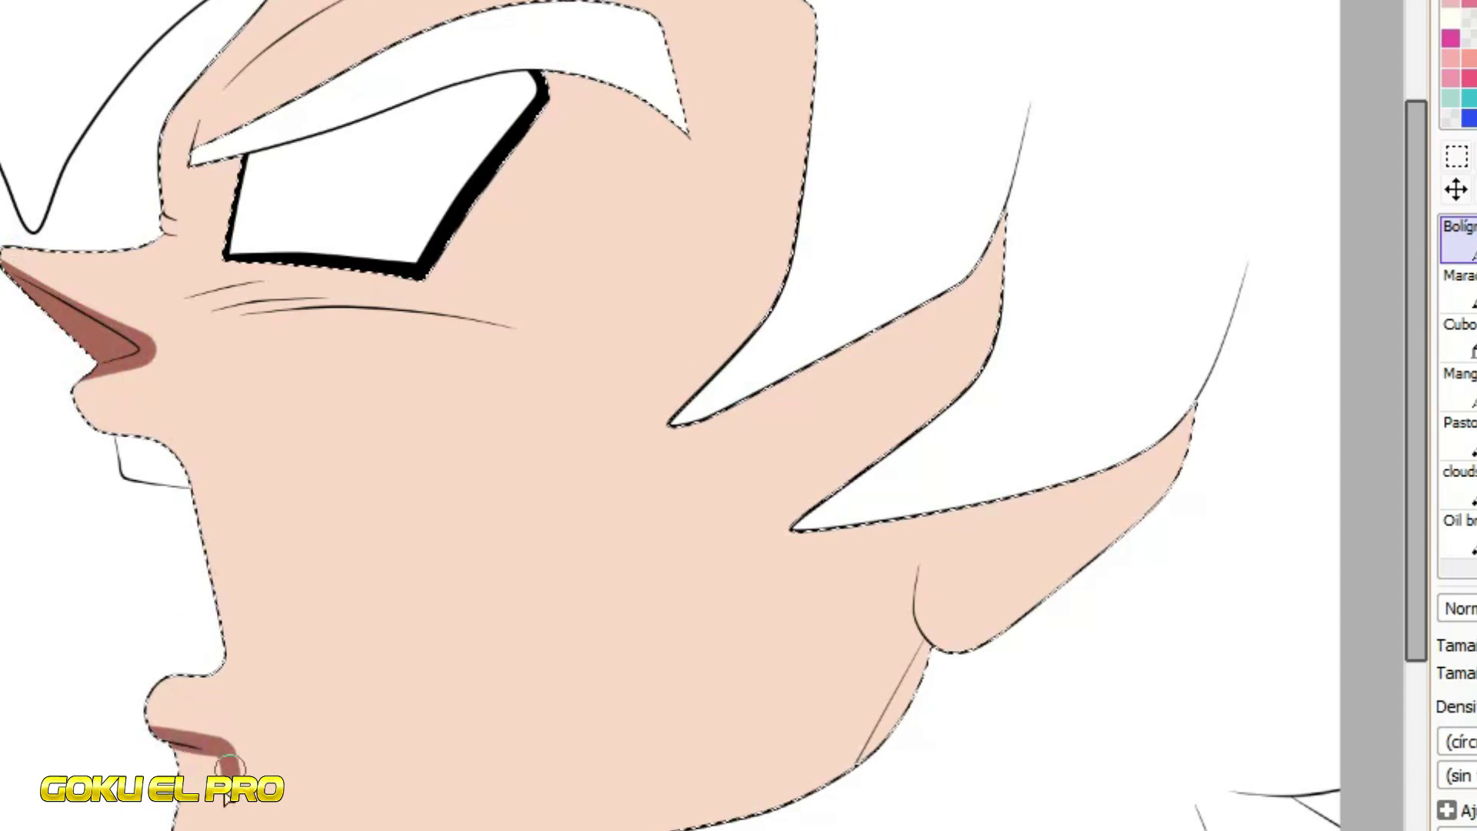
Paint reddish-brown shadows along the brow crease, at the eye's inner corner, and beside the eyebrow's outer bend
mouse_move(235, 82)
mouse_down()
mouse_move(214, 109)
mouse_move(353, 12)
mouse_up()
key(ctrl+z)
key(ctrl+z)
drag(205, 103, 350, 1)
click(207, 156)
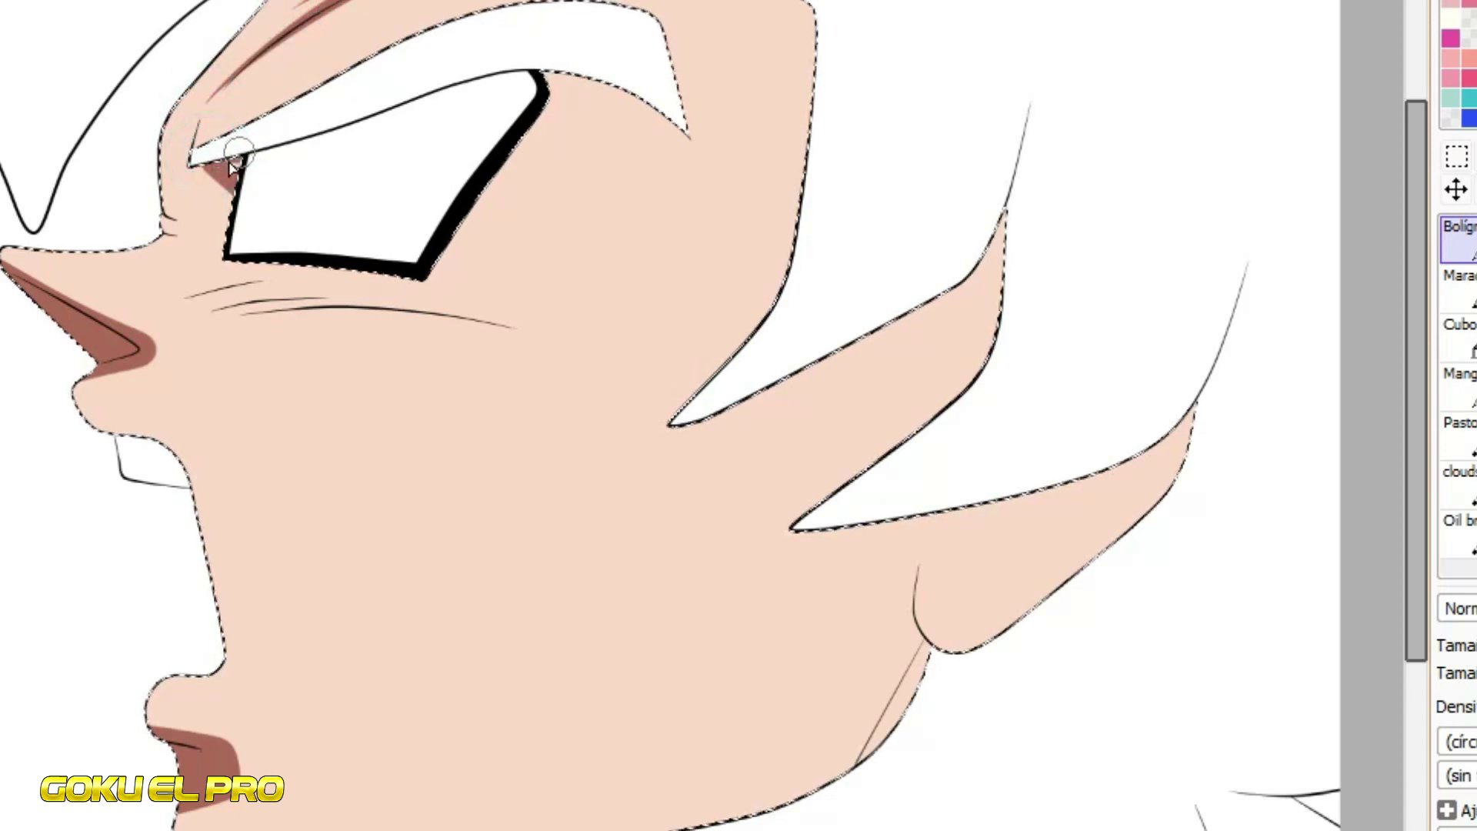
drag(671, 1, 652, 17)
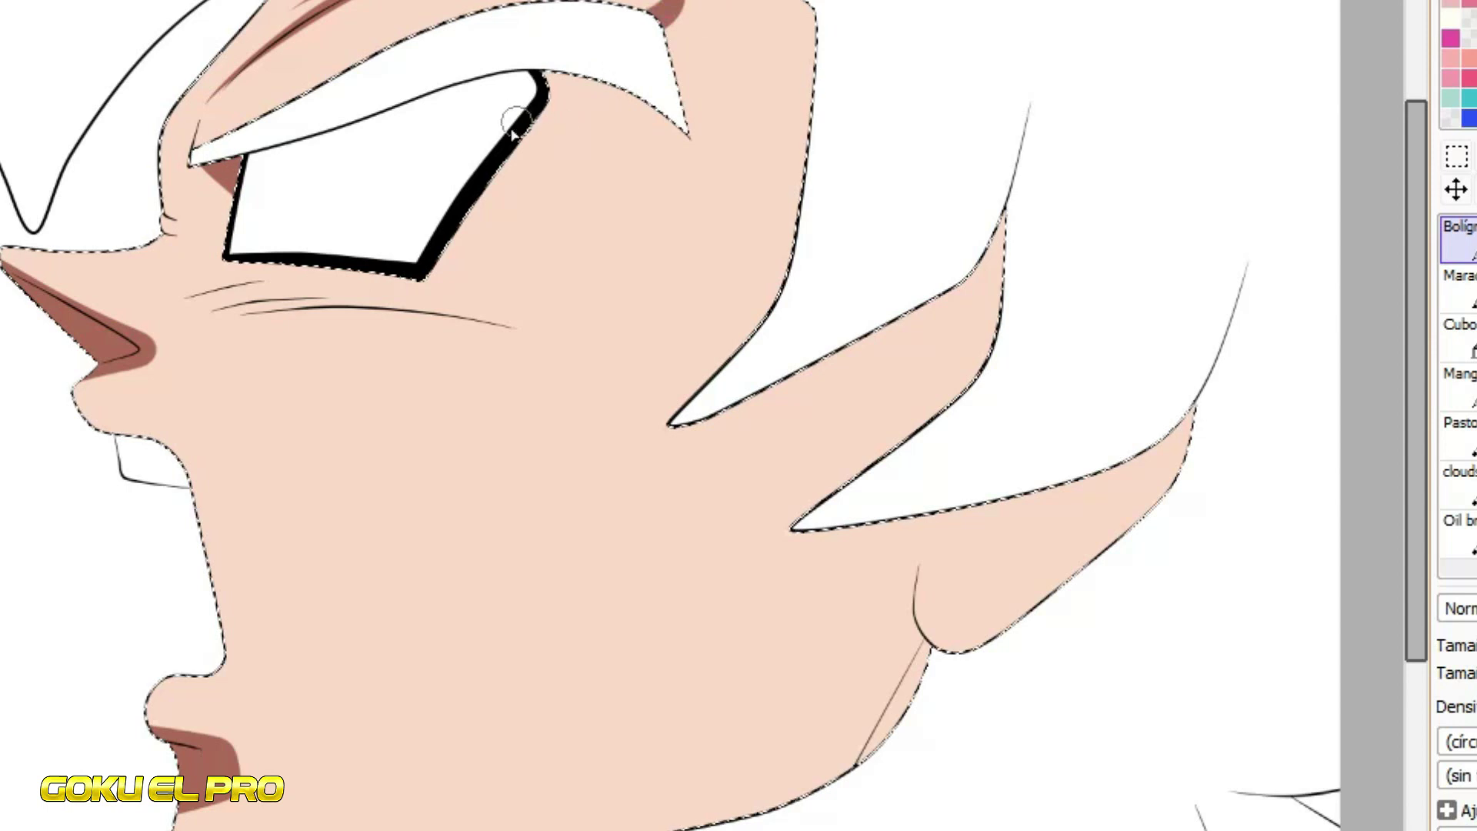
Paint a reddish-brown shadow band from the eye's outer edge toward the temple, below the eyebrow's end
drag(443, 200, 717, 118)
drag(442, 215, 735, 103)
mouse_move(577, 144)
mouse_down()
mouse_move(661, 195)
mouse_move(551, 286)
mouse_move(625, 334)
mouse_up()
key(ctrl+z)
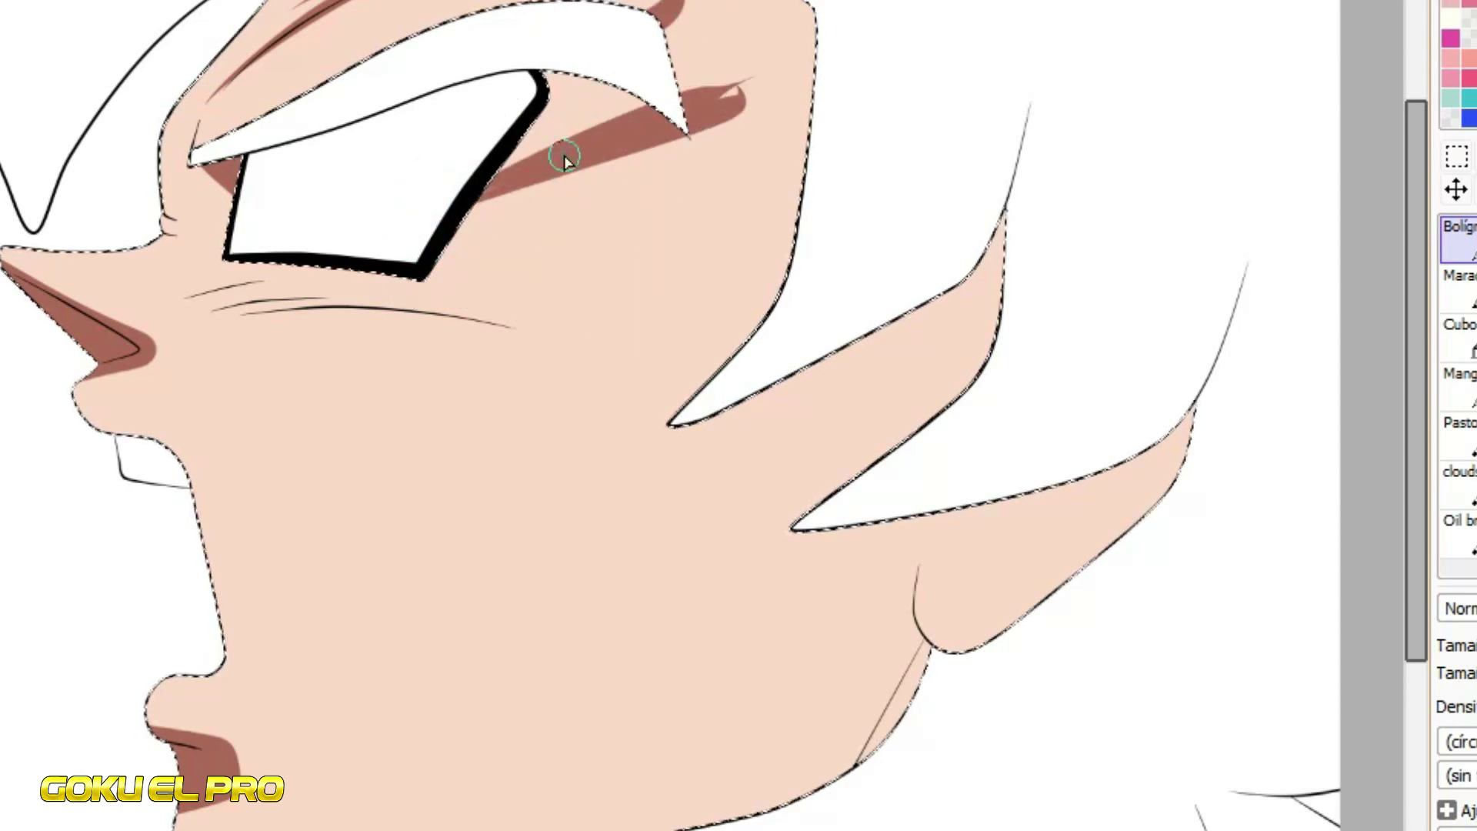
Outline the shadow's edge down the cheek to the jaw and fill the side of the face and ear with reddish brown
drag(565, 156, 660, 361)
mouse_move(446, 321)
mouse_down()
mouse_move(594, 362)
mouse_move(656, 538)
mouse_move(638, 828)
mouse_up()
click(1462, 337)
click(1016, 588)
click(643, 205)
click(567, 106)
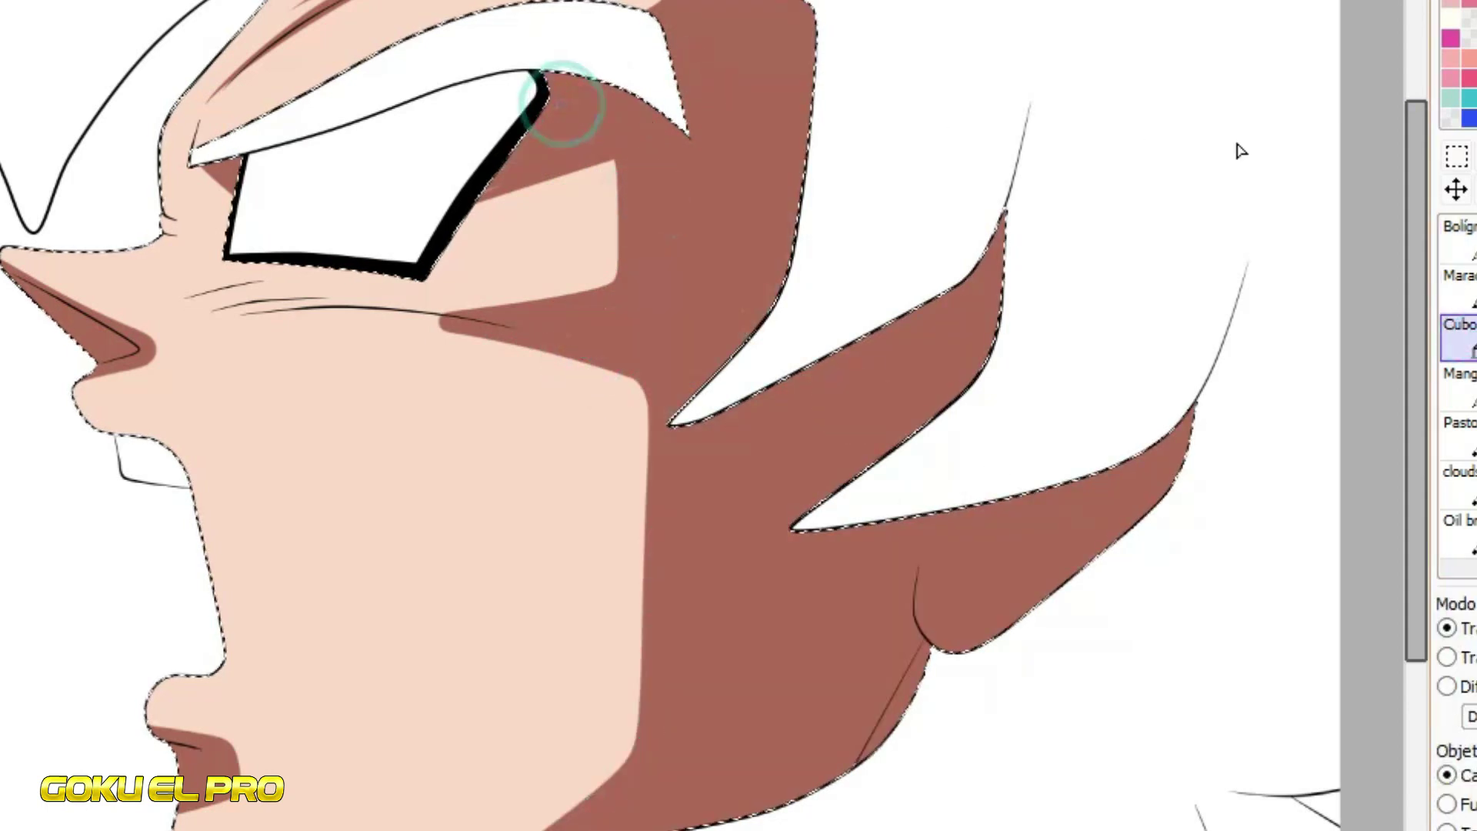
Reshape the cheek shadow's edge into a smooth taper from the under-eye crease to the jaw using the skin and shadow colors
click(1459, 239)
alt+click(429, 395)
mouse_move(431, 320)
mouse_down()
mouse_move(620, 371)
mouse_move(600, 757)
mouse_up()
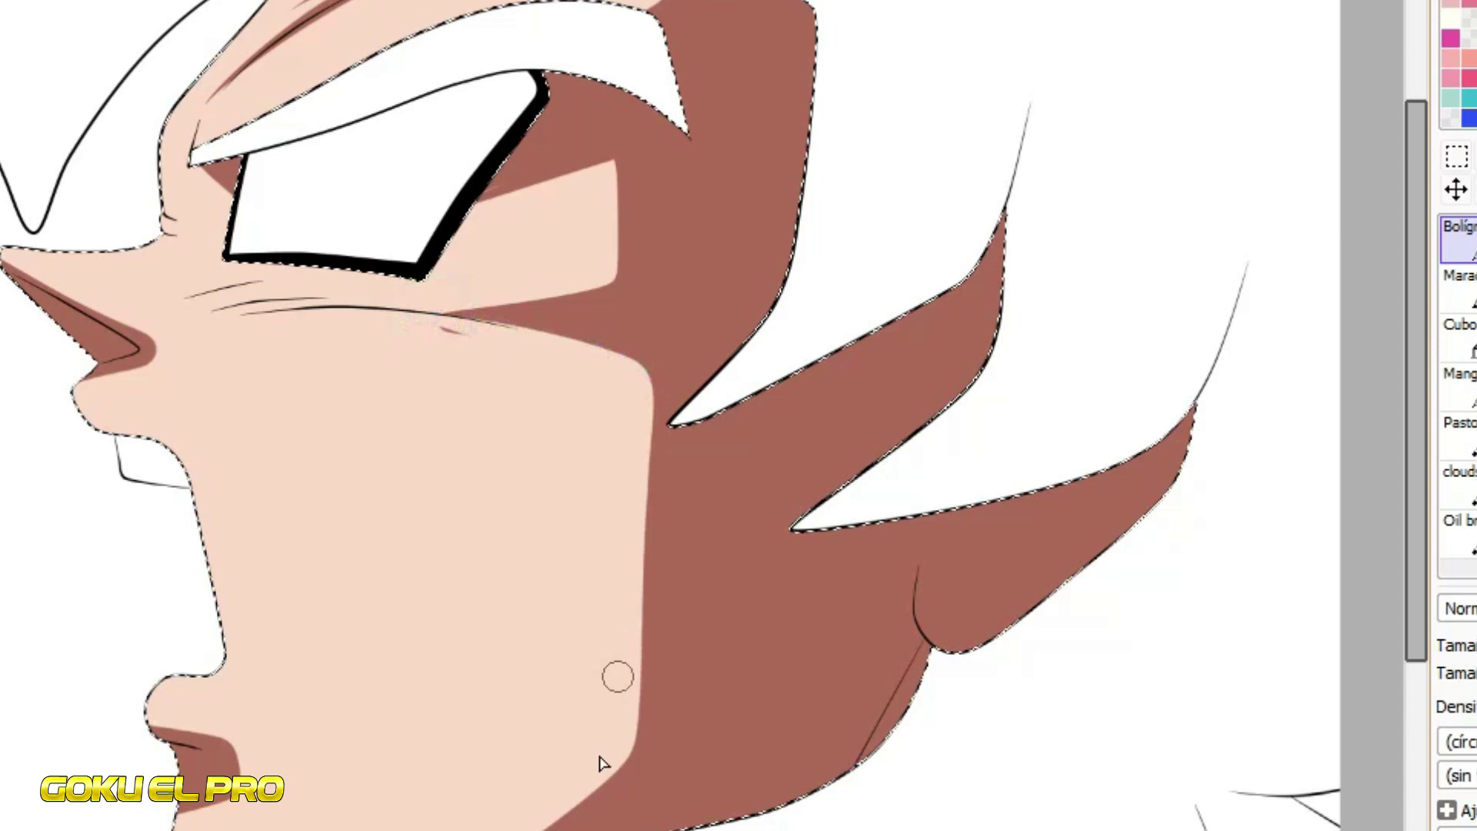
mouse_move(445, 331)
mouse_down()
mouse_move(482, 340)
mouse_move(607, 766)
mouse_move(555, 828)
mouse_up()
alt+click(744, 566)
drag(592, 328, 621, 774)
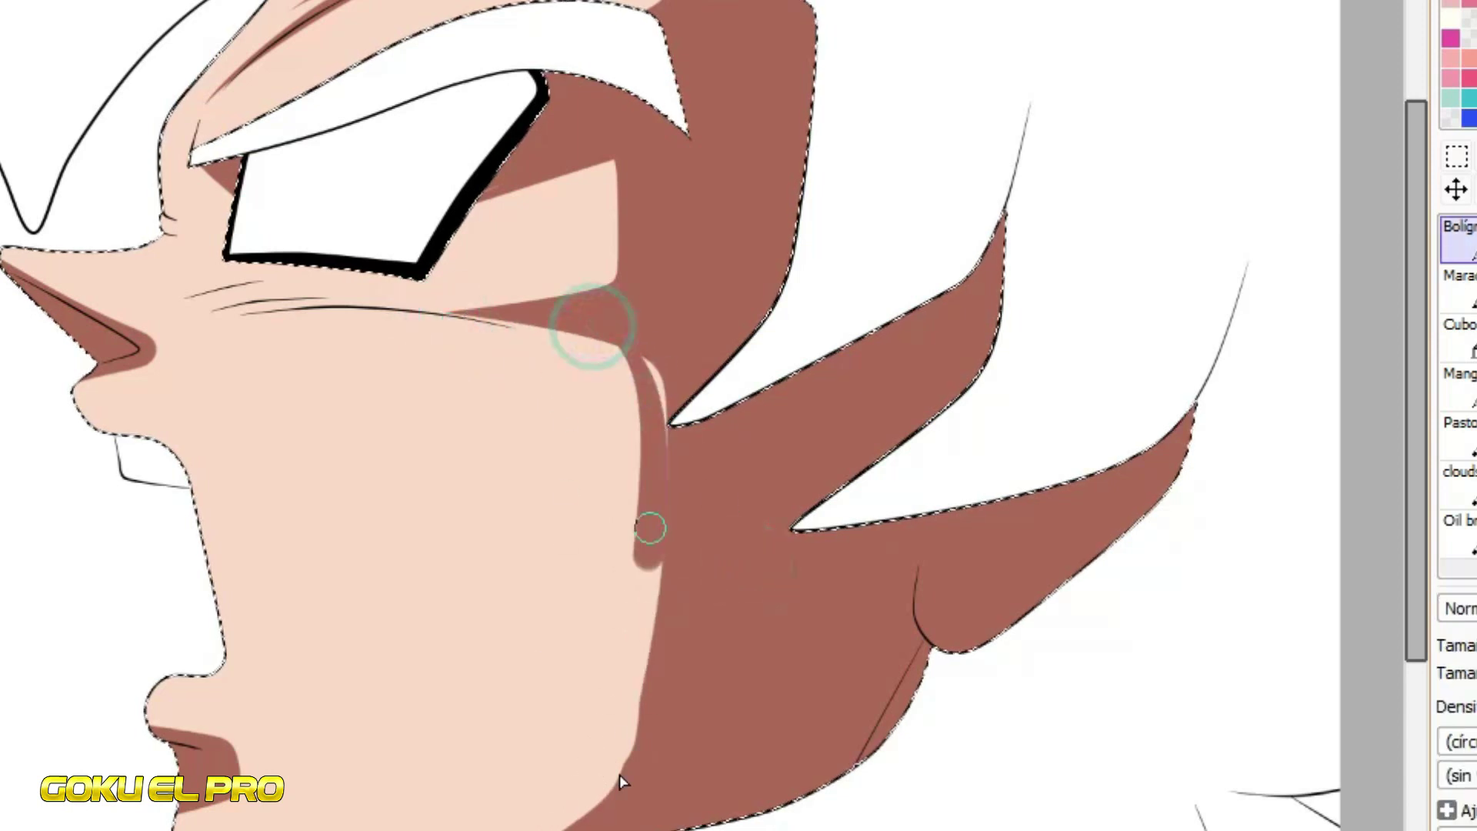
drag(650, 538, 620, 824)
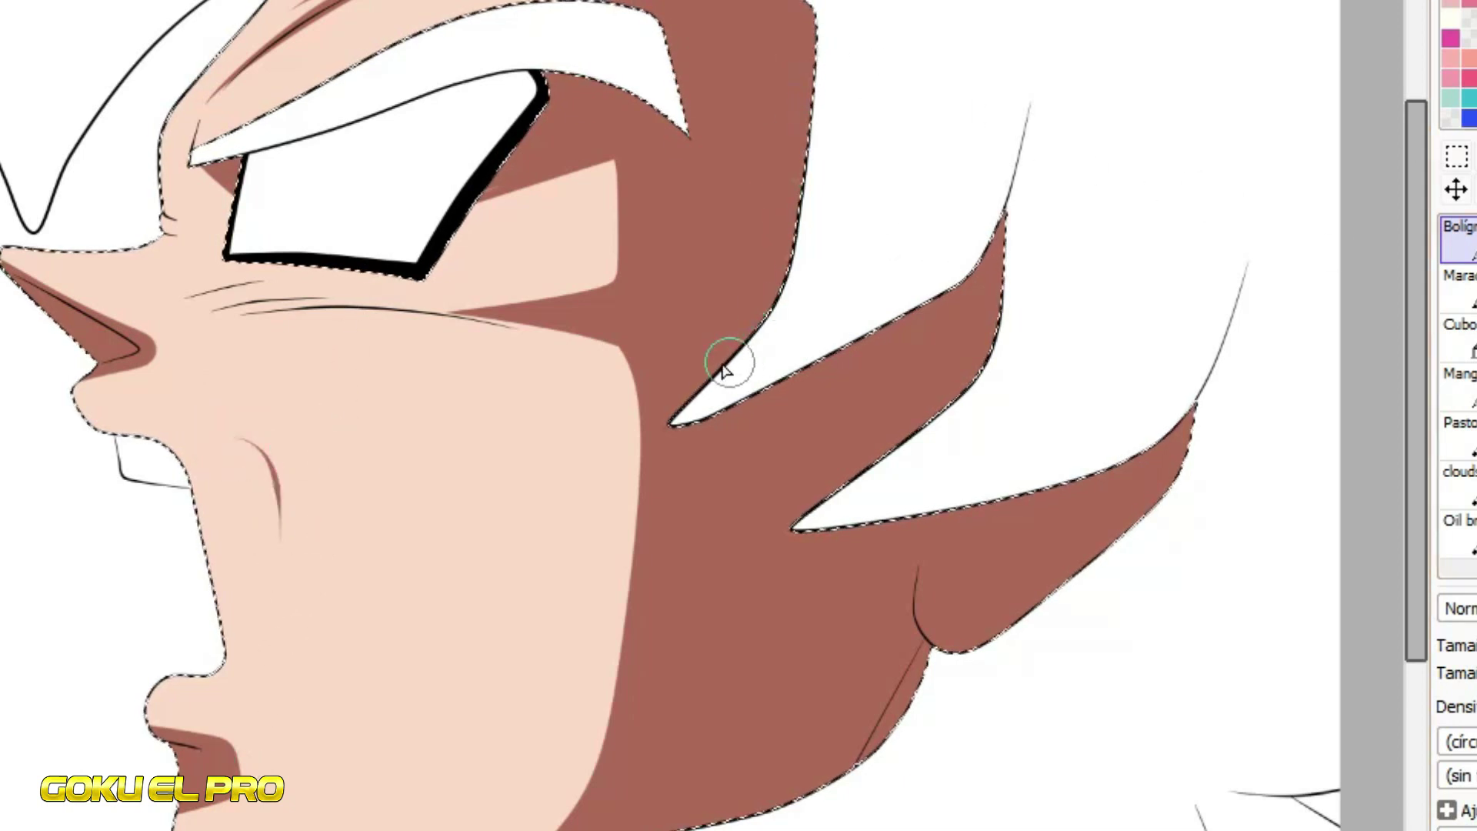
Paint dark brown shadows along the hairline, beneath the two hair spikes, and down the jaw below the ear
mouse_move(684, 372)
mouse_down()
mouse_move(774, 286)
mouse_move(801, 4)
mouse_up()
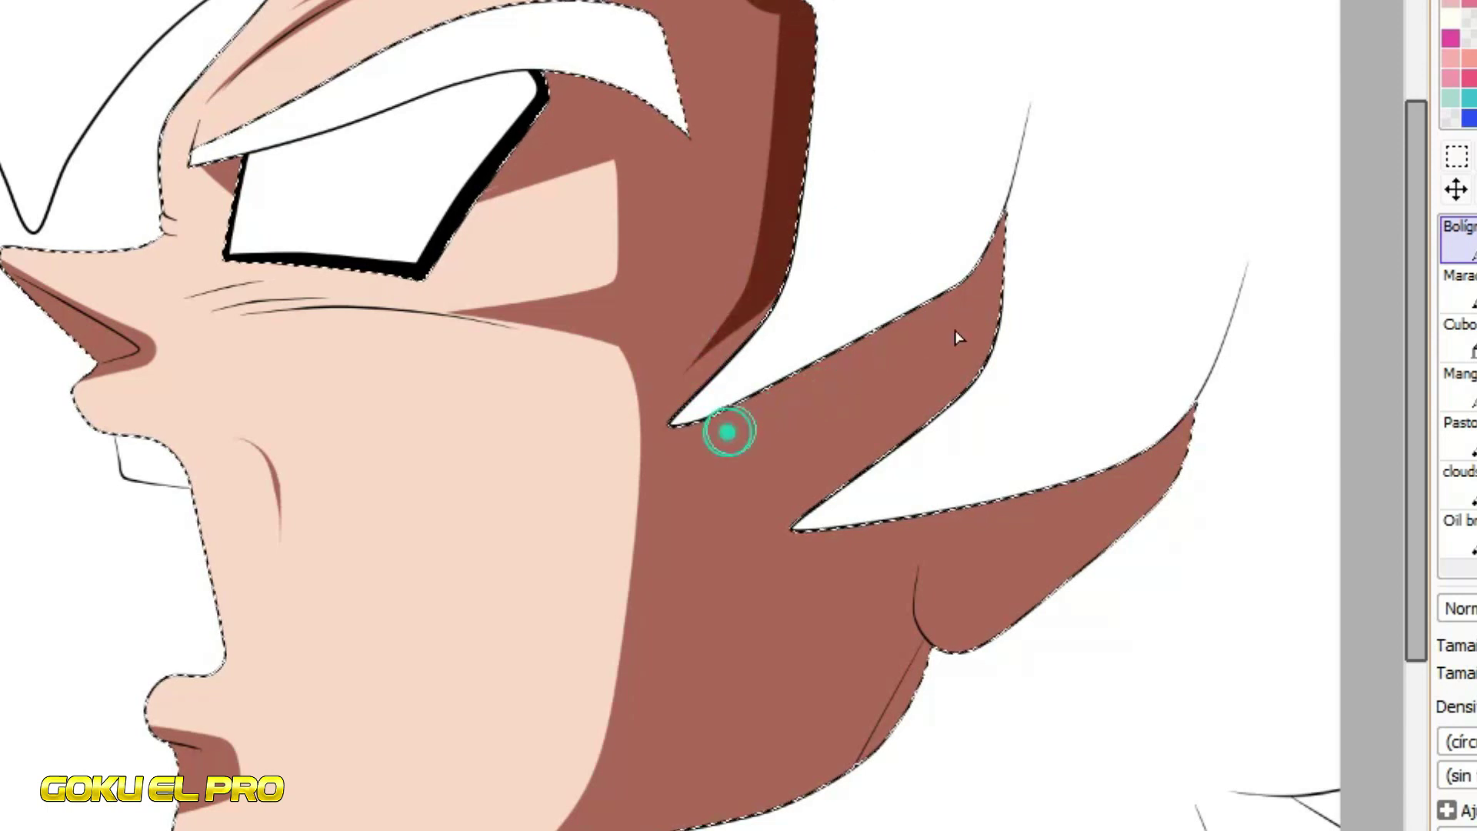
drag(725, 432, 947, 304)
mouse_move(814, 548)
mouse_down()
mouse_move(993, 512)
mouse_move(949, 501)
mouse_up()
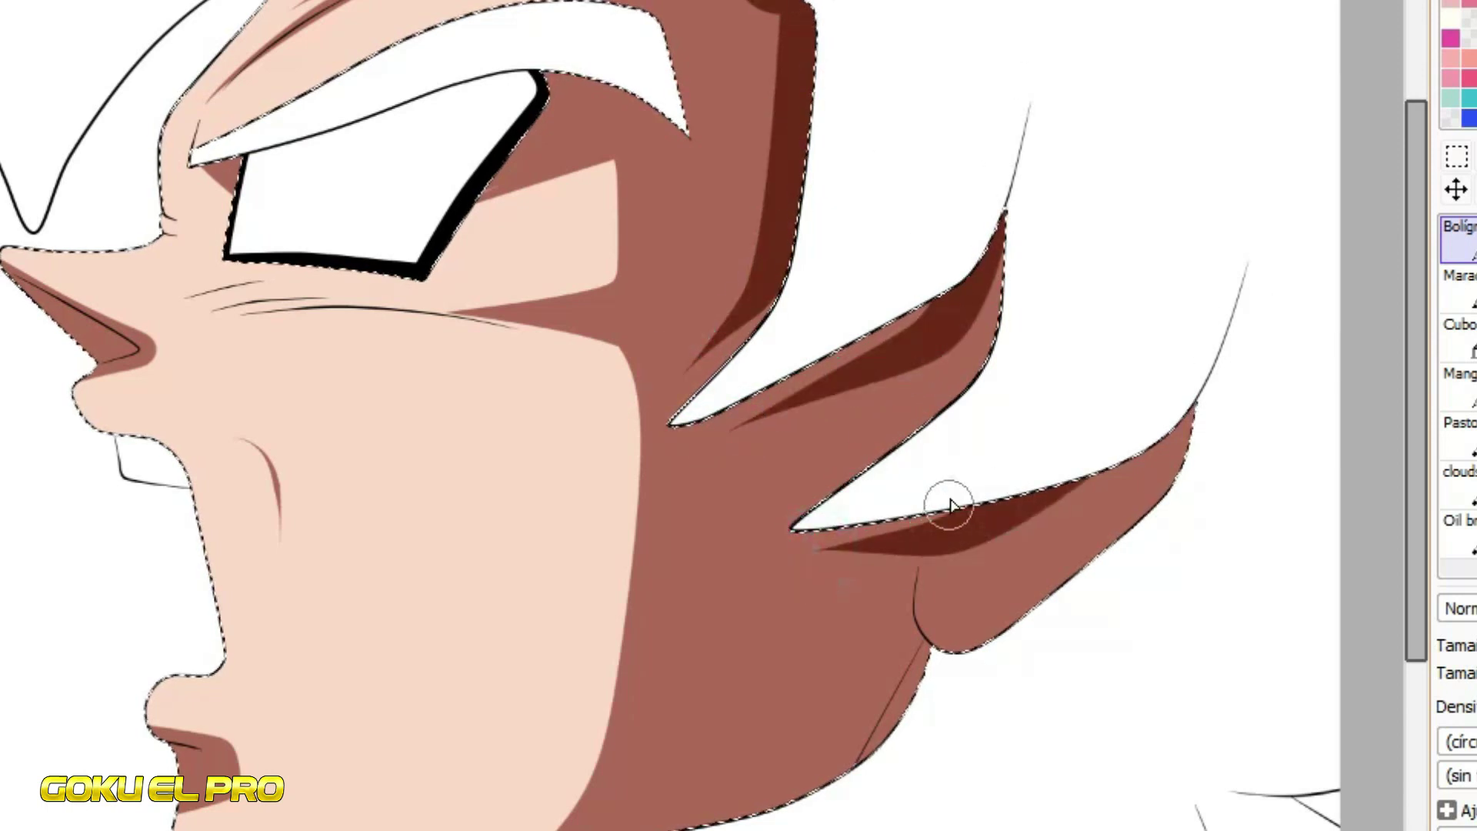
drag(907, 553, 839, 728)
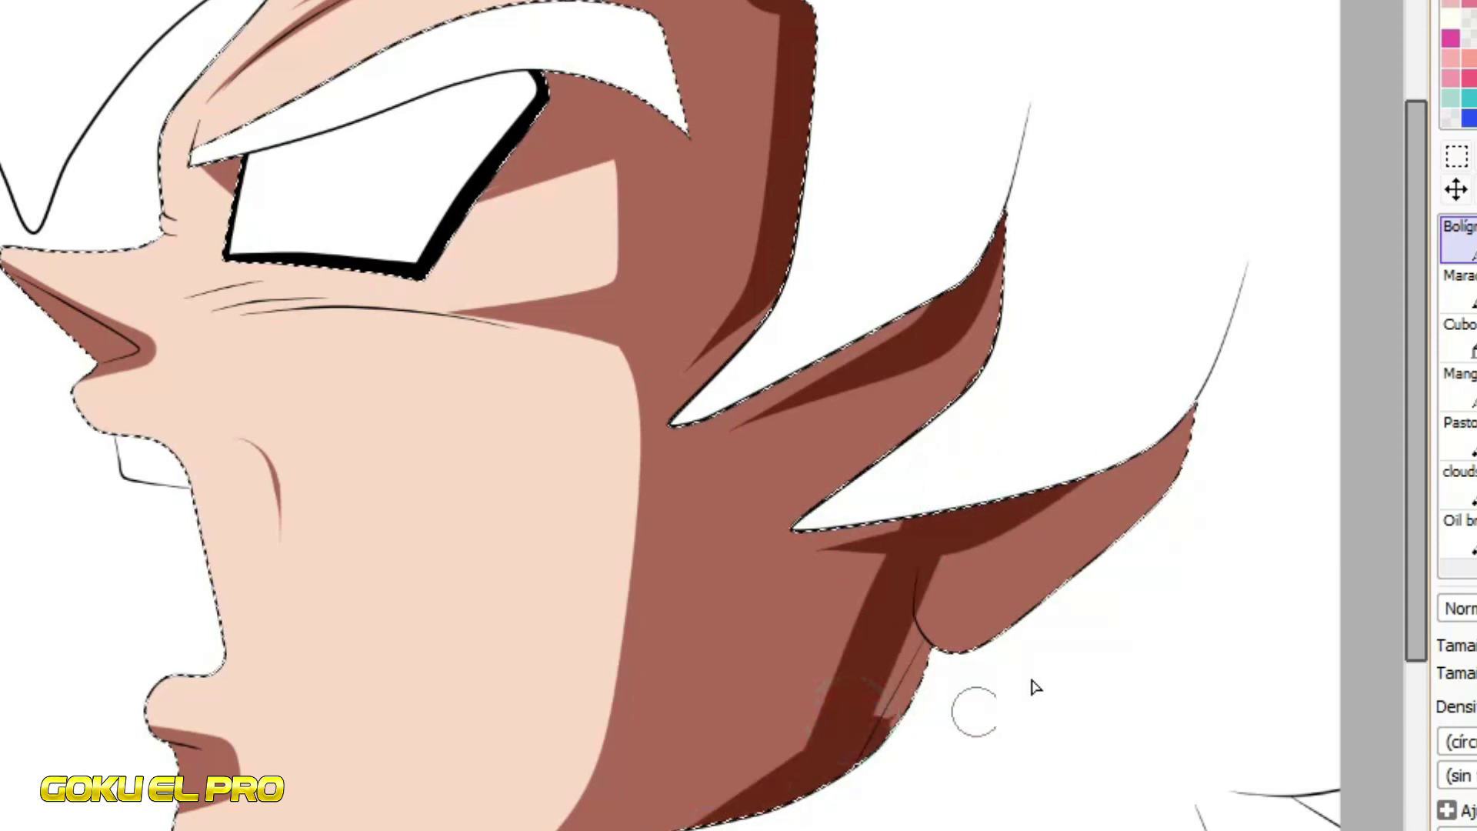
Fill the ear with dark brown and paint a dark brown shadow at the upper edge of the lower lip's shading
click(1460, 332)
click(996, 569)
click(1460, 241)
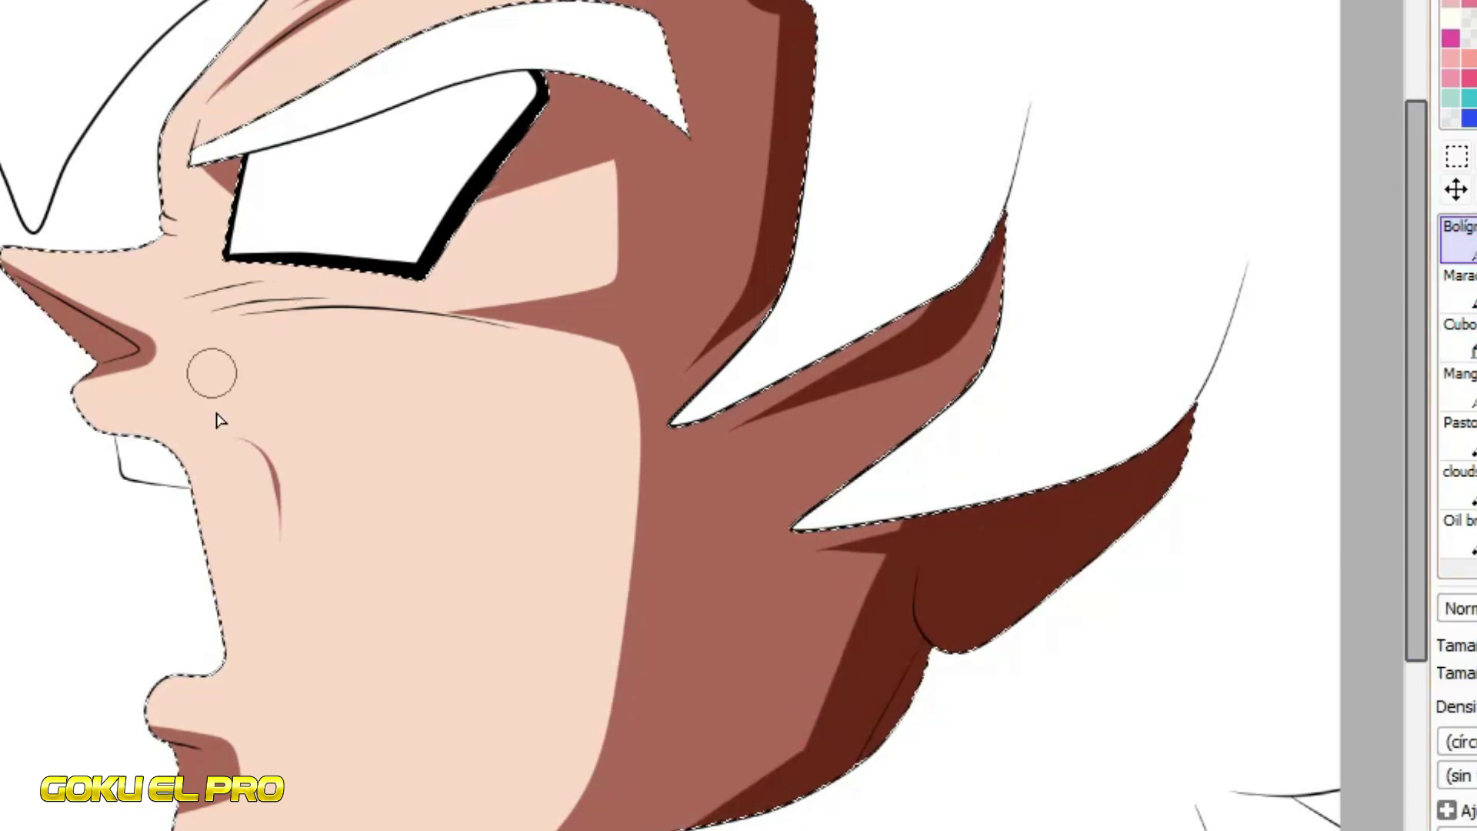
drag(222, 754, 80, 754)
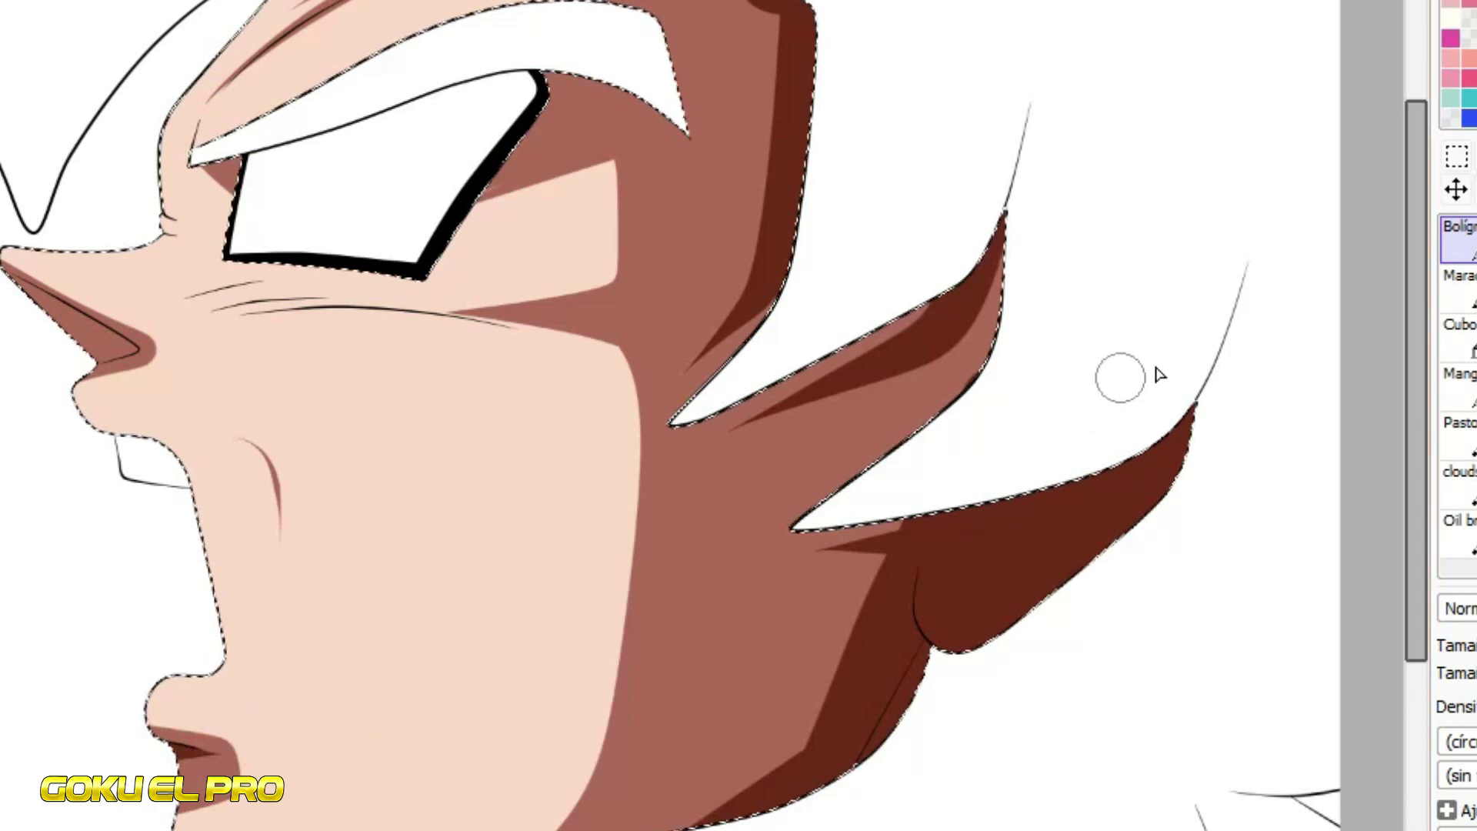
Draw black inner-ear contours and tapered black hatch strokes beneath the eye and on the cheek
drag(1093, 487, 1126, 455)
drag(199, 303, 297, 287)
drag(454, 435, 510, 541)
drag(527, 543, 478, 453)
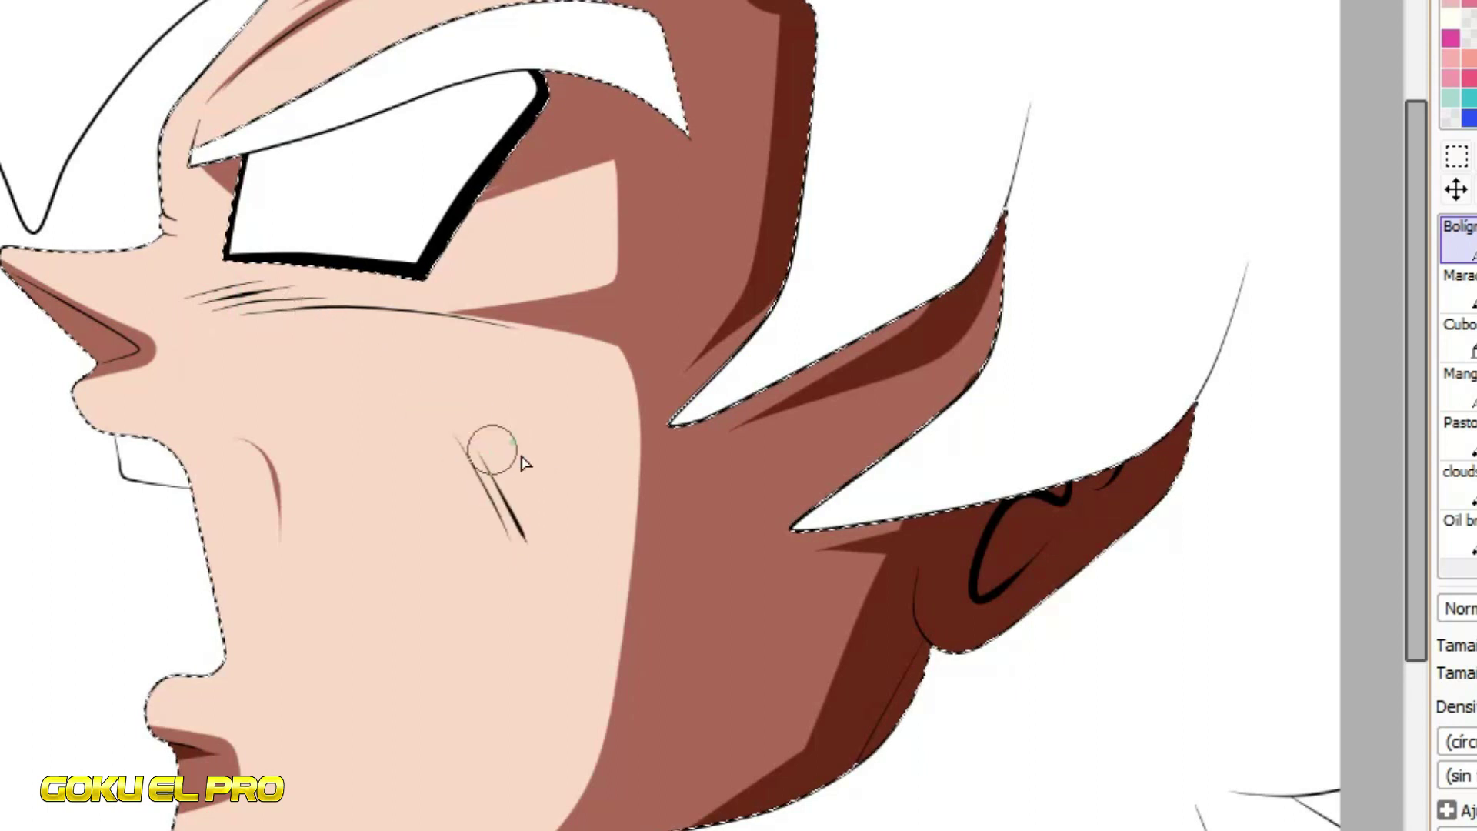
Add tapered black hatch strokes on the lower jaw, in front of the ear and beside the eyebrow's outer end, and clear the selection
drag(394, 801, 488, 733)
mouse_move(442, 797)
mouse_down()
mouse_move(512, 744)
mouse_move(466, 824)
mouse_up()
drag(786, 457, 730, 514)
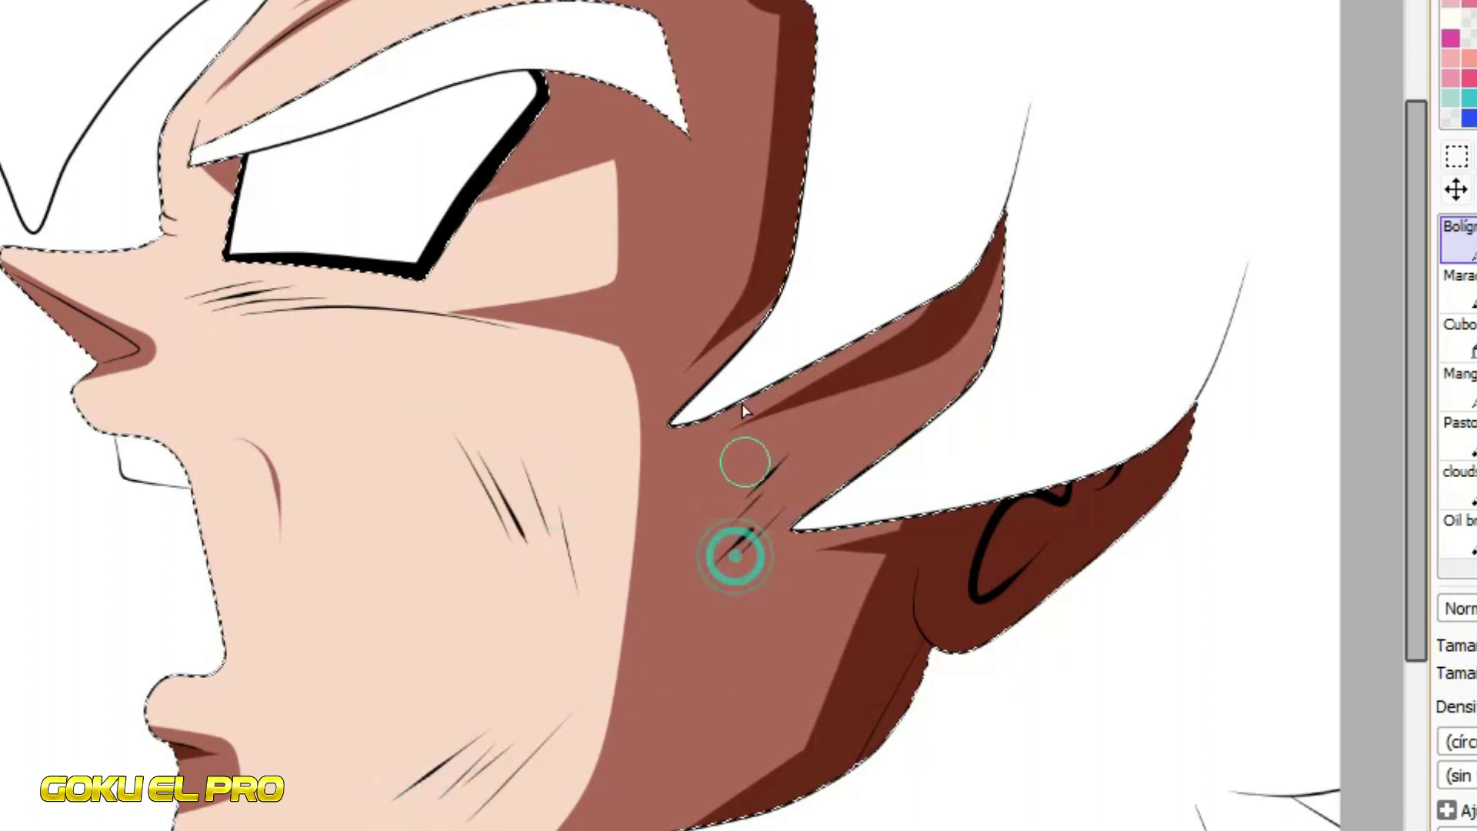
mouse_move(684, 32)
mouse_down()
mouse_move(712, 169)
mouse_move(717, 127)
mouse_up()
drag(705, 17, 730, 149)
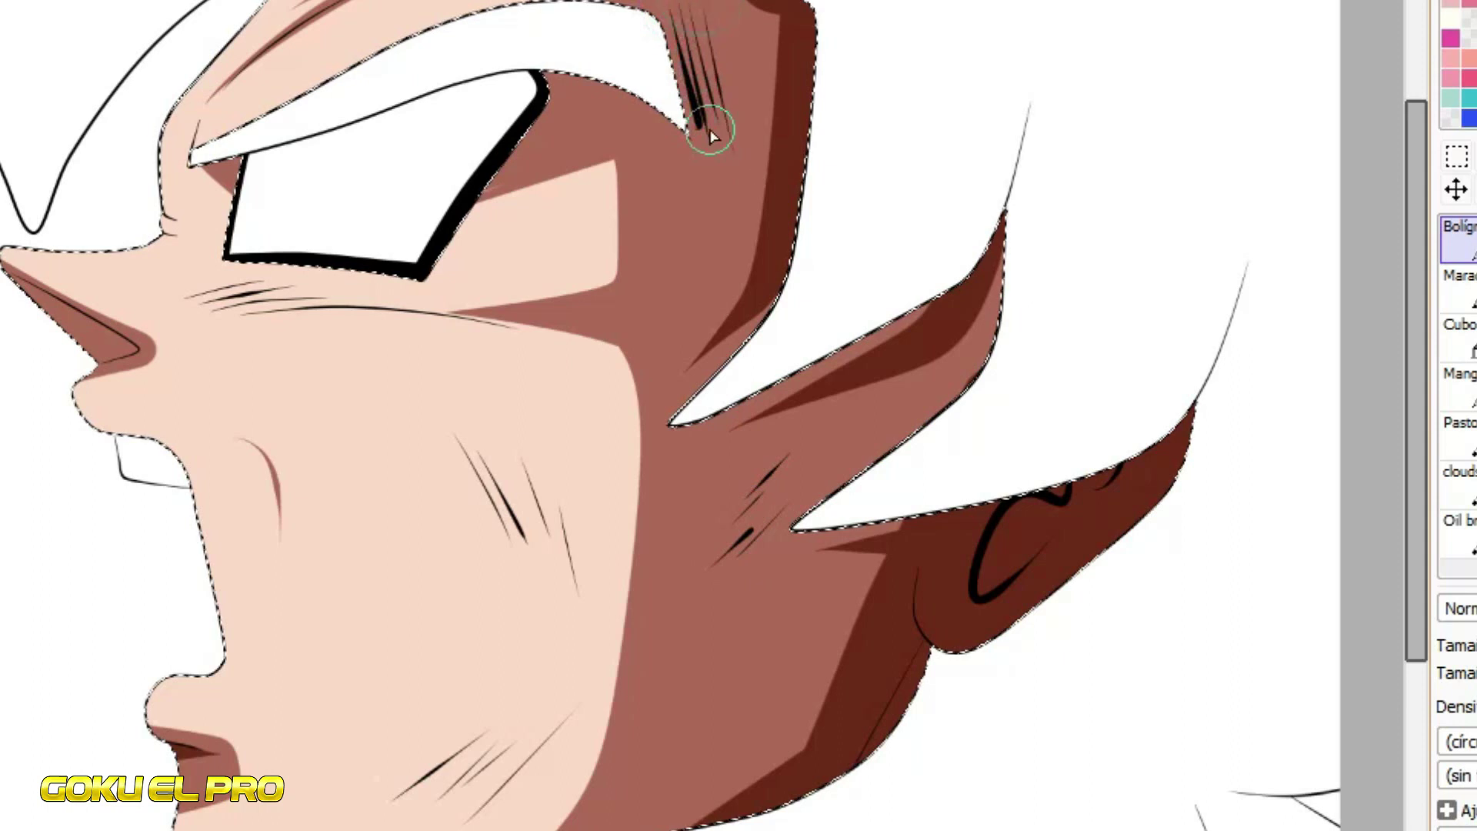
scroll(710, 131, down, 1)
key(ctrl+d)
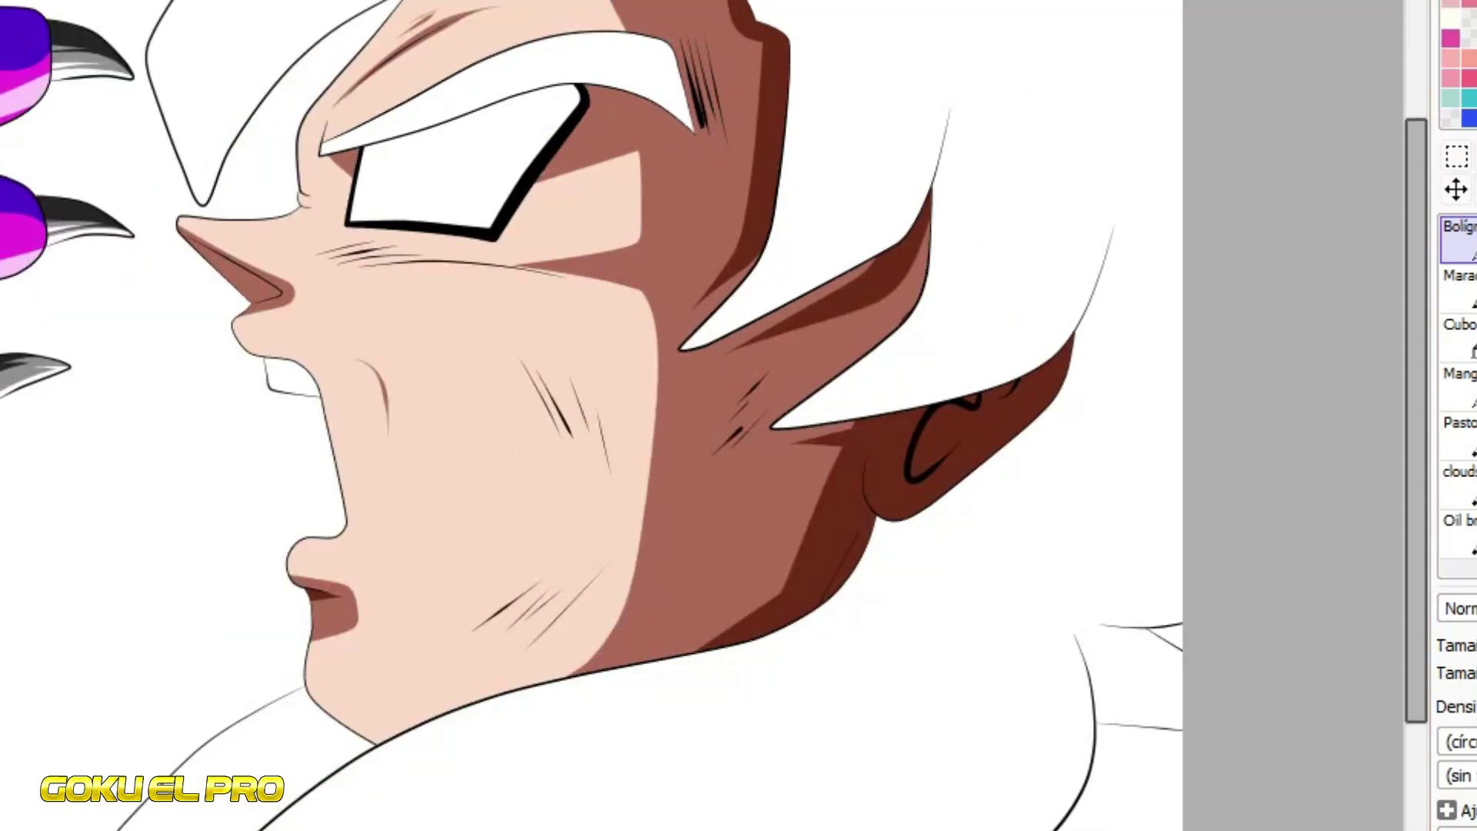
Thicken the upper hair spike's outline where it meets the pointed tip of reddish-brown skin
scroll(671, 83, up, 3)
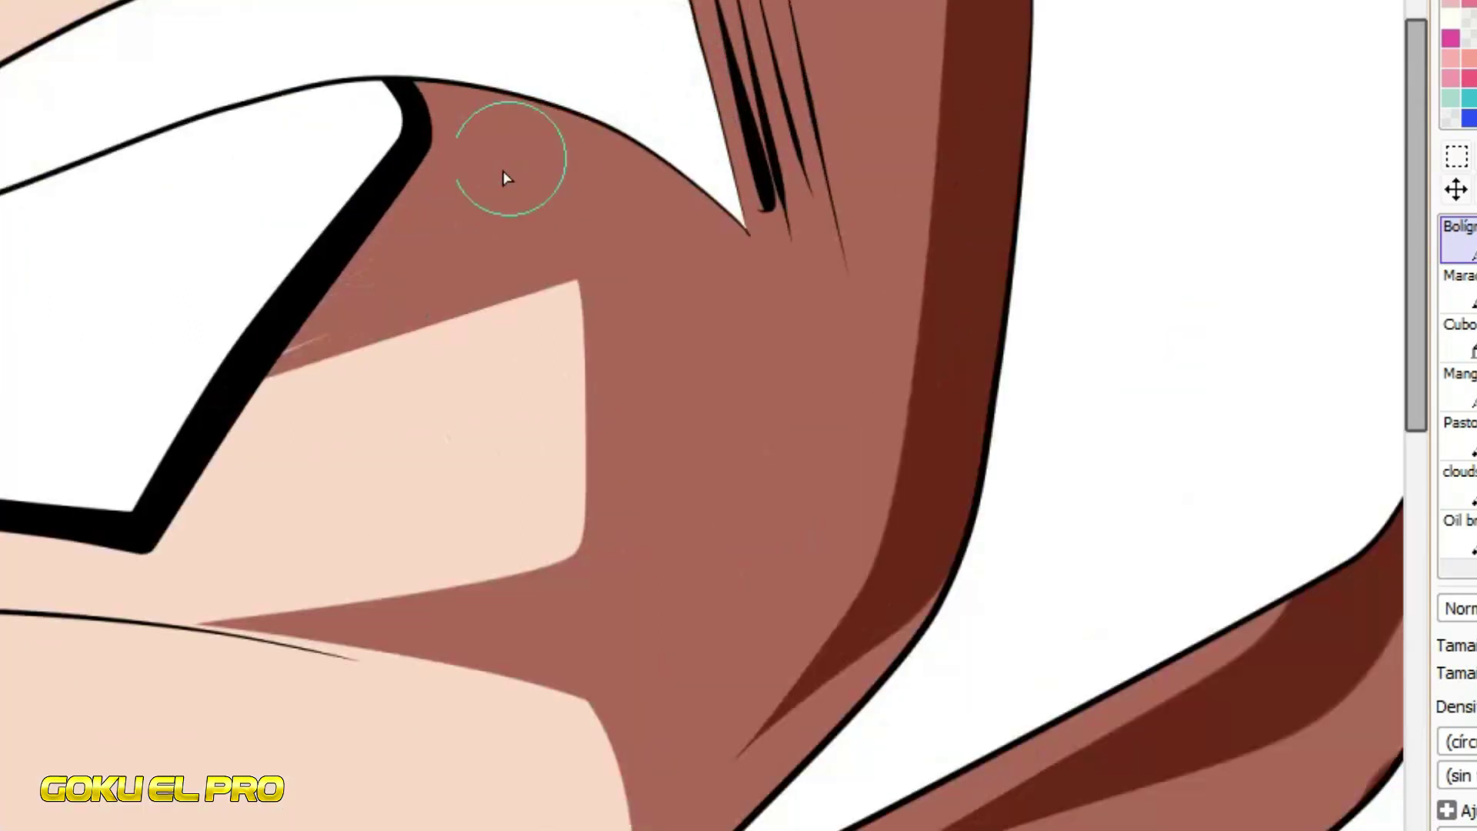
scroll(585, 146, down, 3)
scroll(885, 223, up, 5)
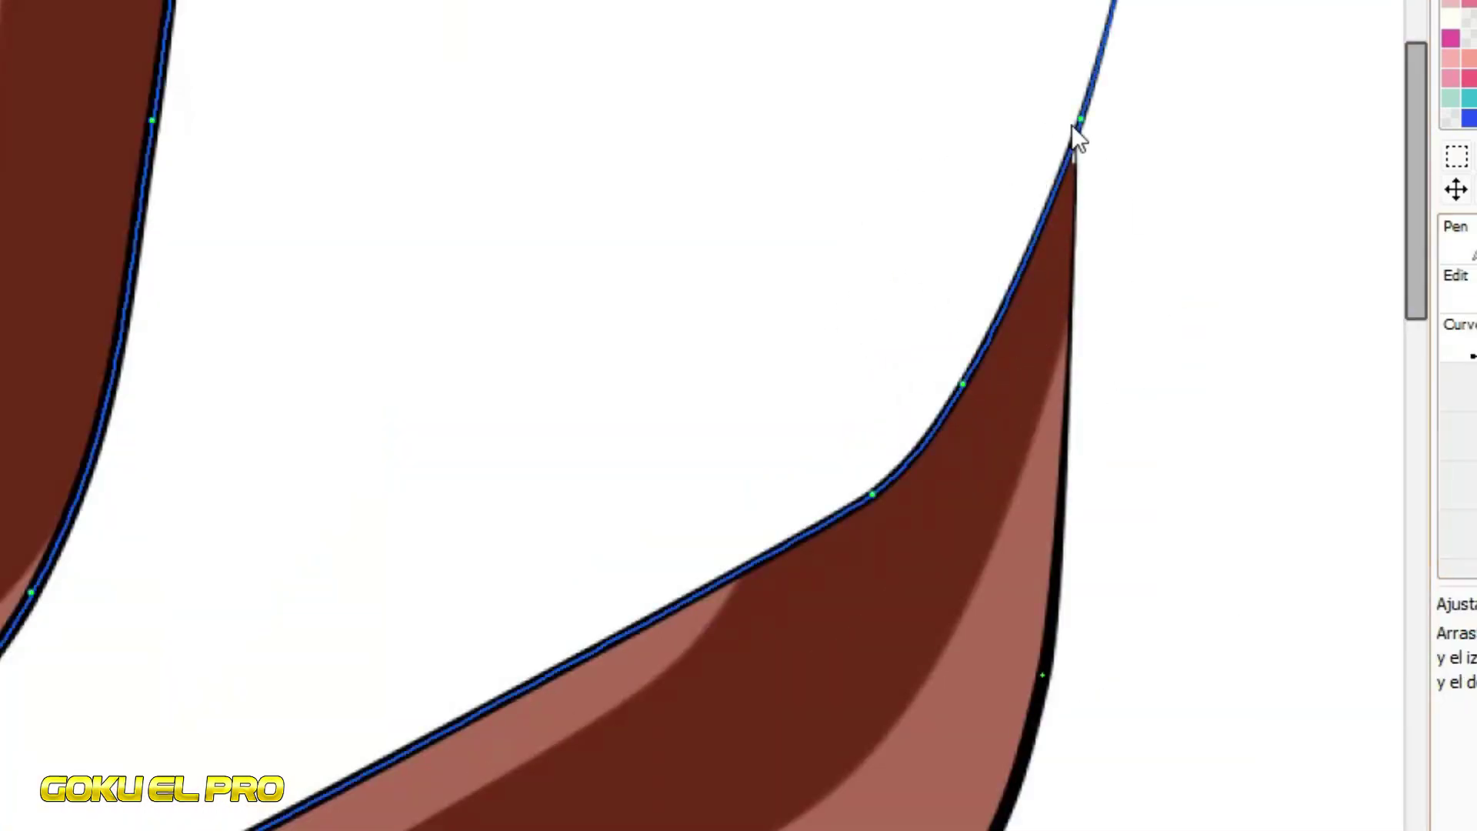
drag(1073, 125, 1221, 155)
drag(1075, 149, 1249, 143)
scroll(818, 390, down, 2)
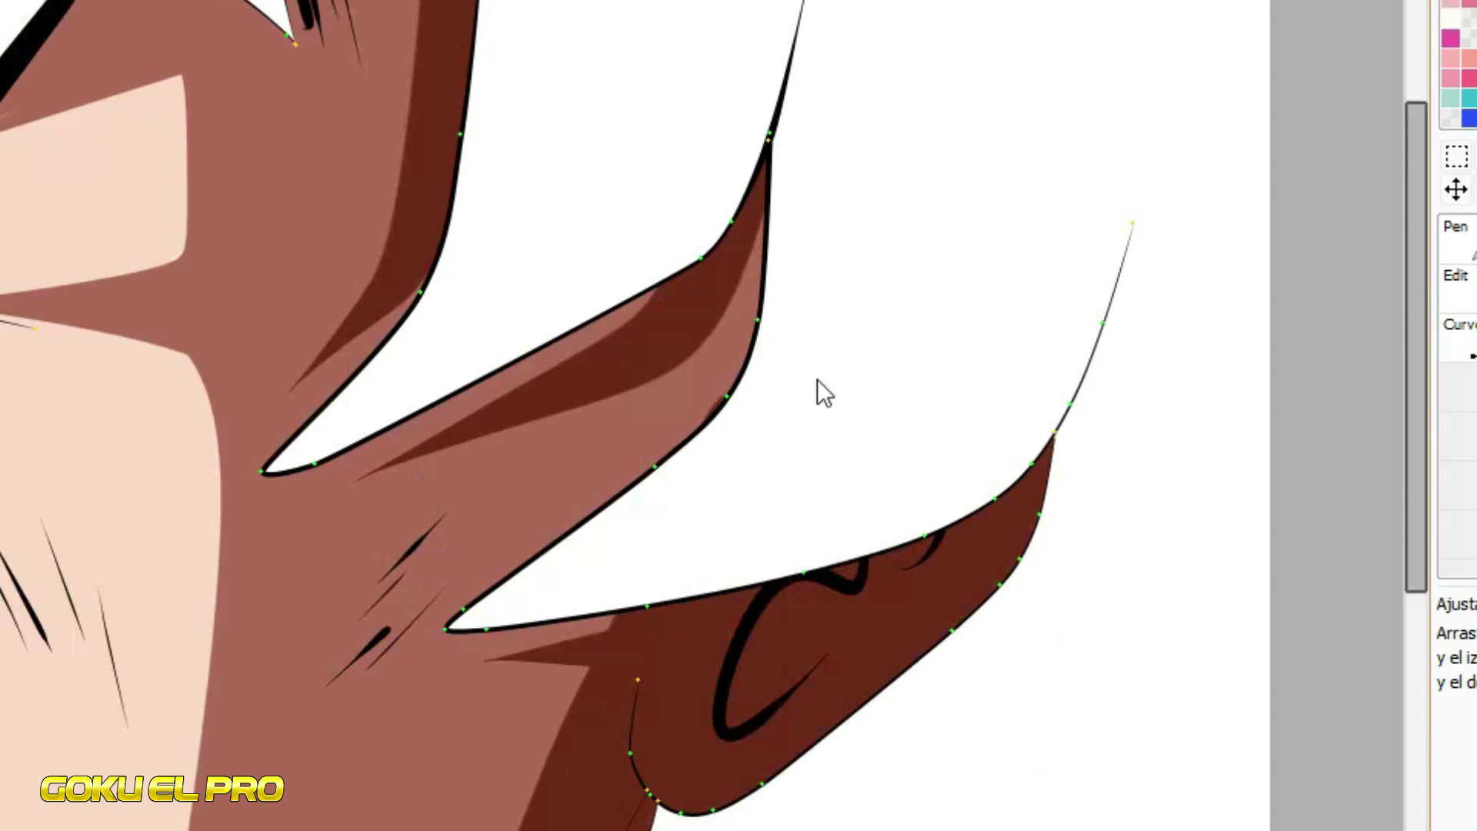
Thicken the lower hair spike's curved outline where it meets the upper tip of the ear
scroll(577, 446, up, 2)
scroll(875, 511, down, 2)
scroll(1002, 481, up, 2)
drag(1027, 472, 1154, 454)
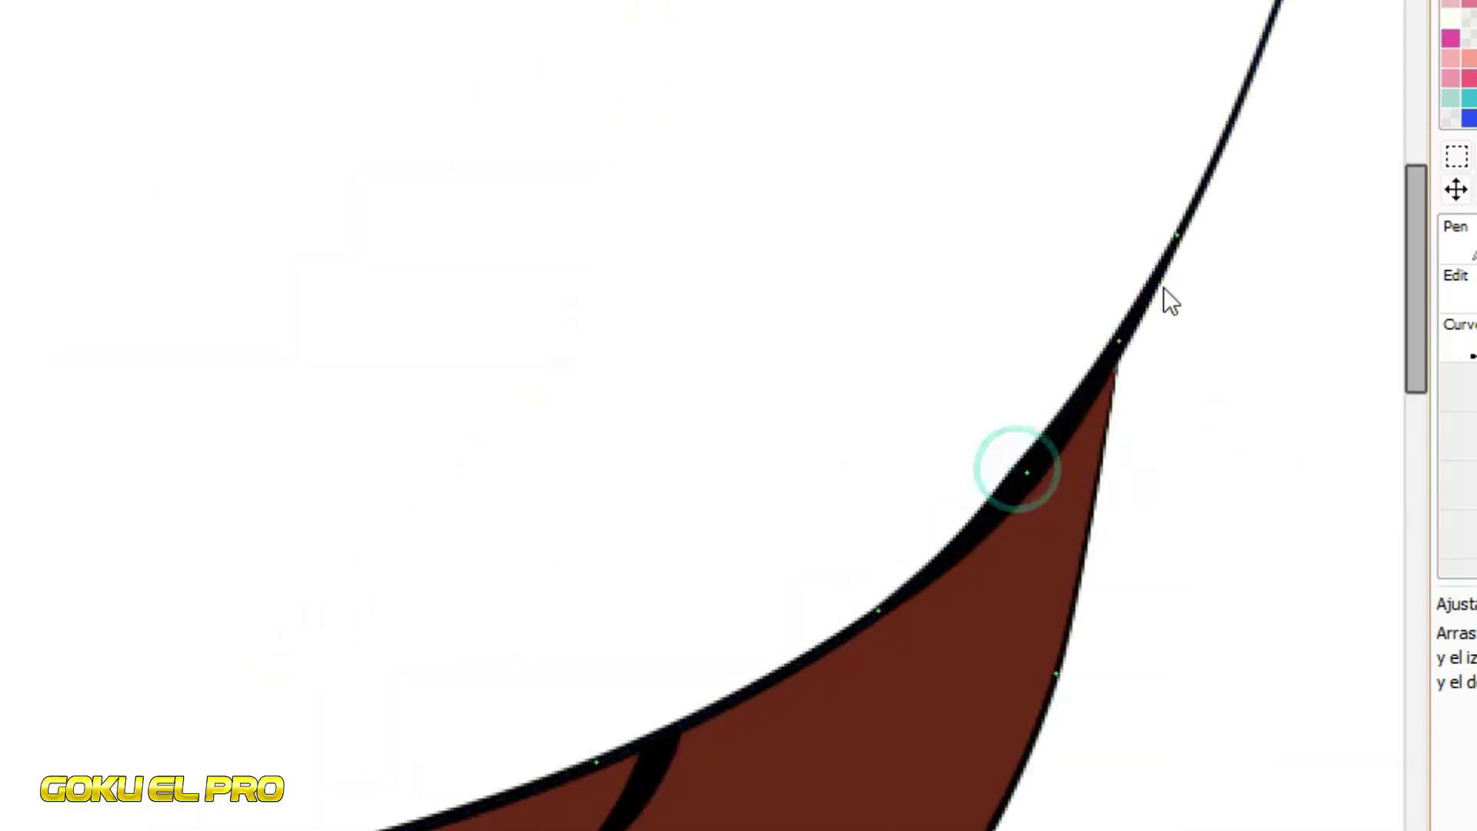
drag(1178, 235, 1313, 252)
drag(1120, 341, 1250, 335)
scroll(1100, 162, down, 3)
scroll(704, 614, down, 2)
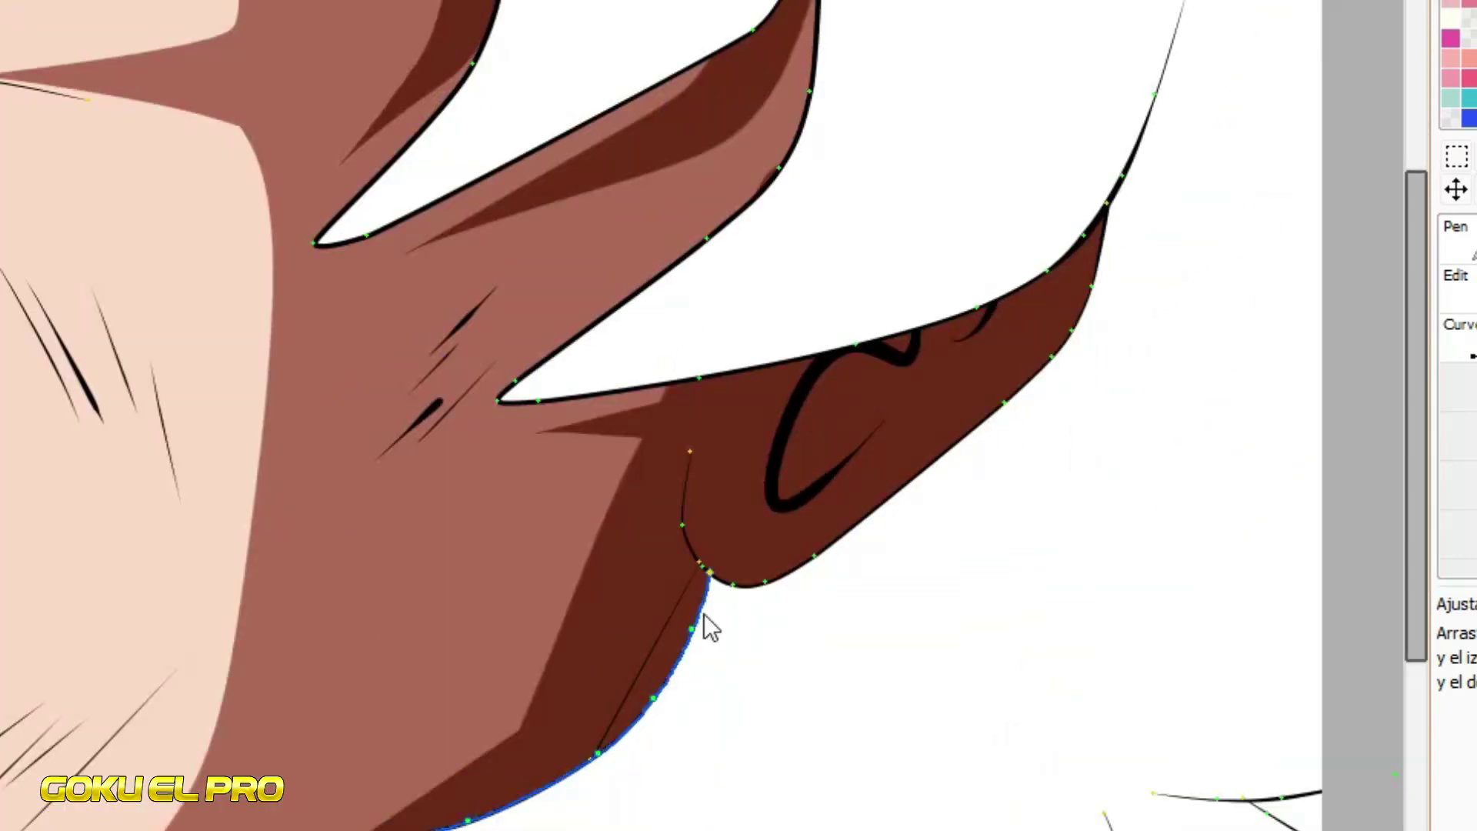
Thicken the earlobe's contour and the jaw outline just below the ear
scroll(704, 614, up, 2)
drag(694, 639, 770, 623)
drag(726, 447, 781, 447)
drag(820, 501, 855, 502)
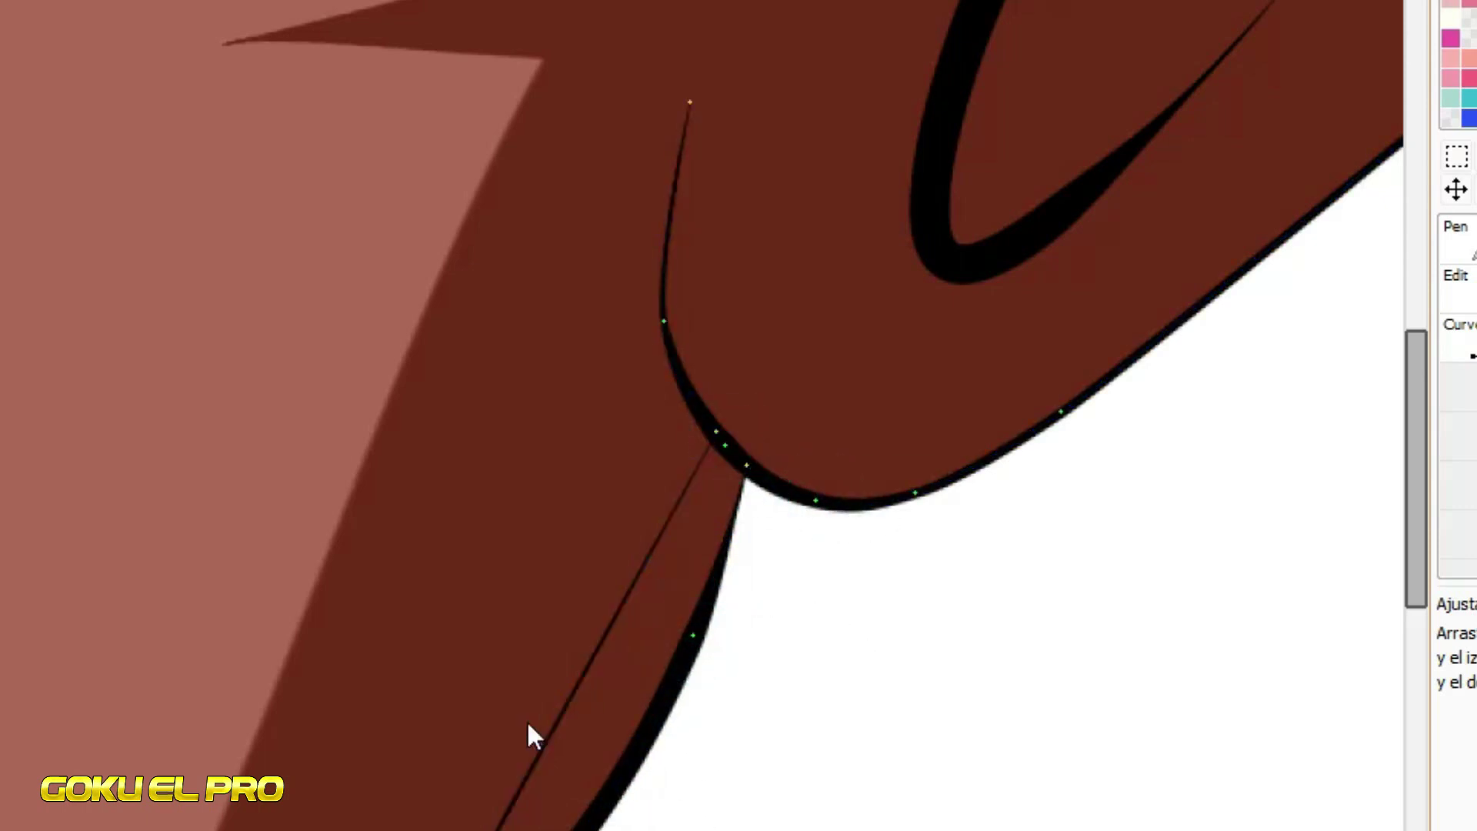
drag(577, 723, 622, 722)
drag(708, 430, 772, 446)
scroll(1104, 678, down, 3)
Thicken the outline of the upper lip's lower curve beneath the nose
scroll(15, 777, up, 4)
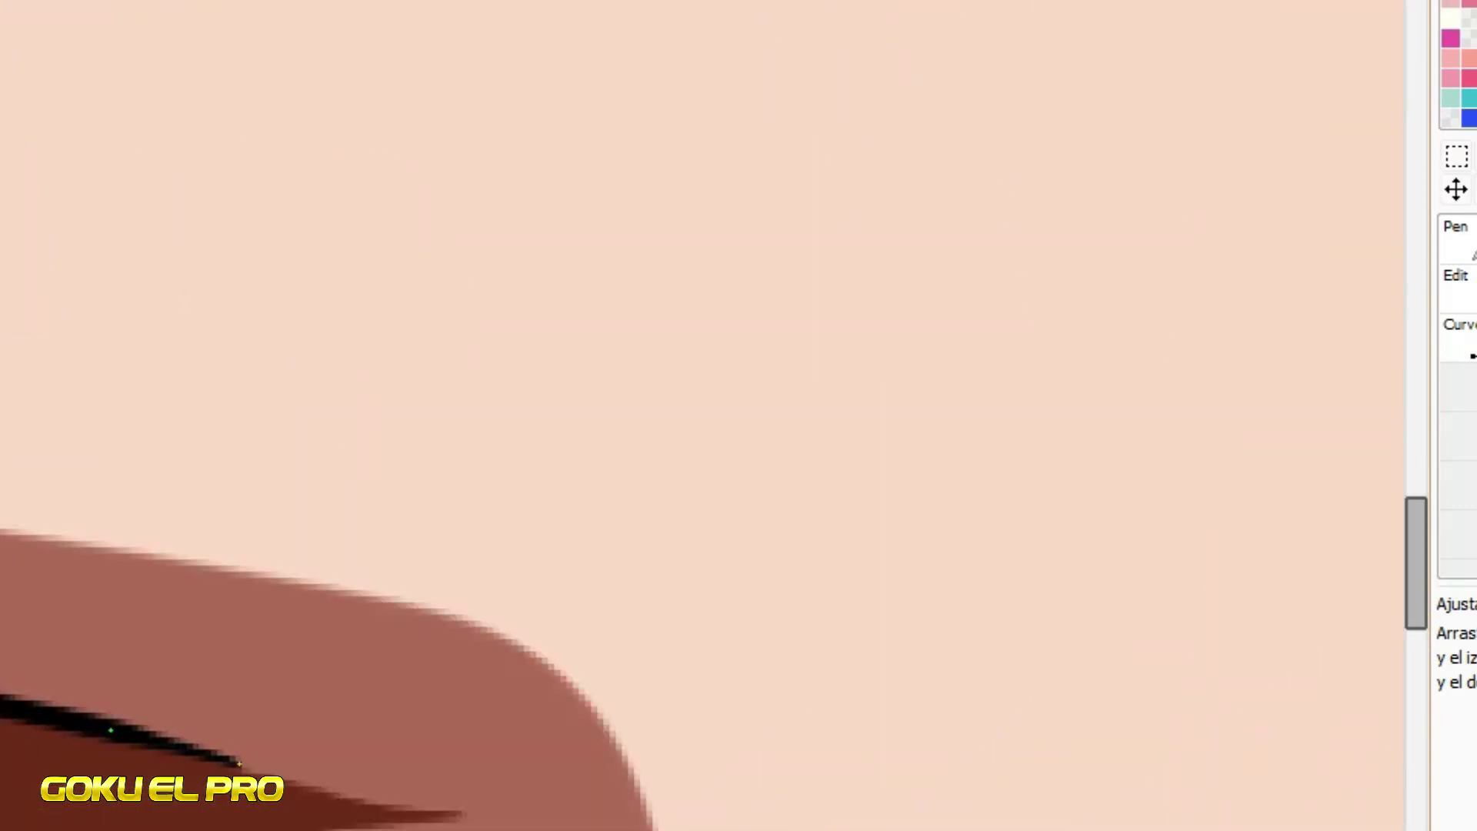
scroll(323, 814, down, 4)
scroll(342, 514, up, 5)
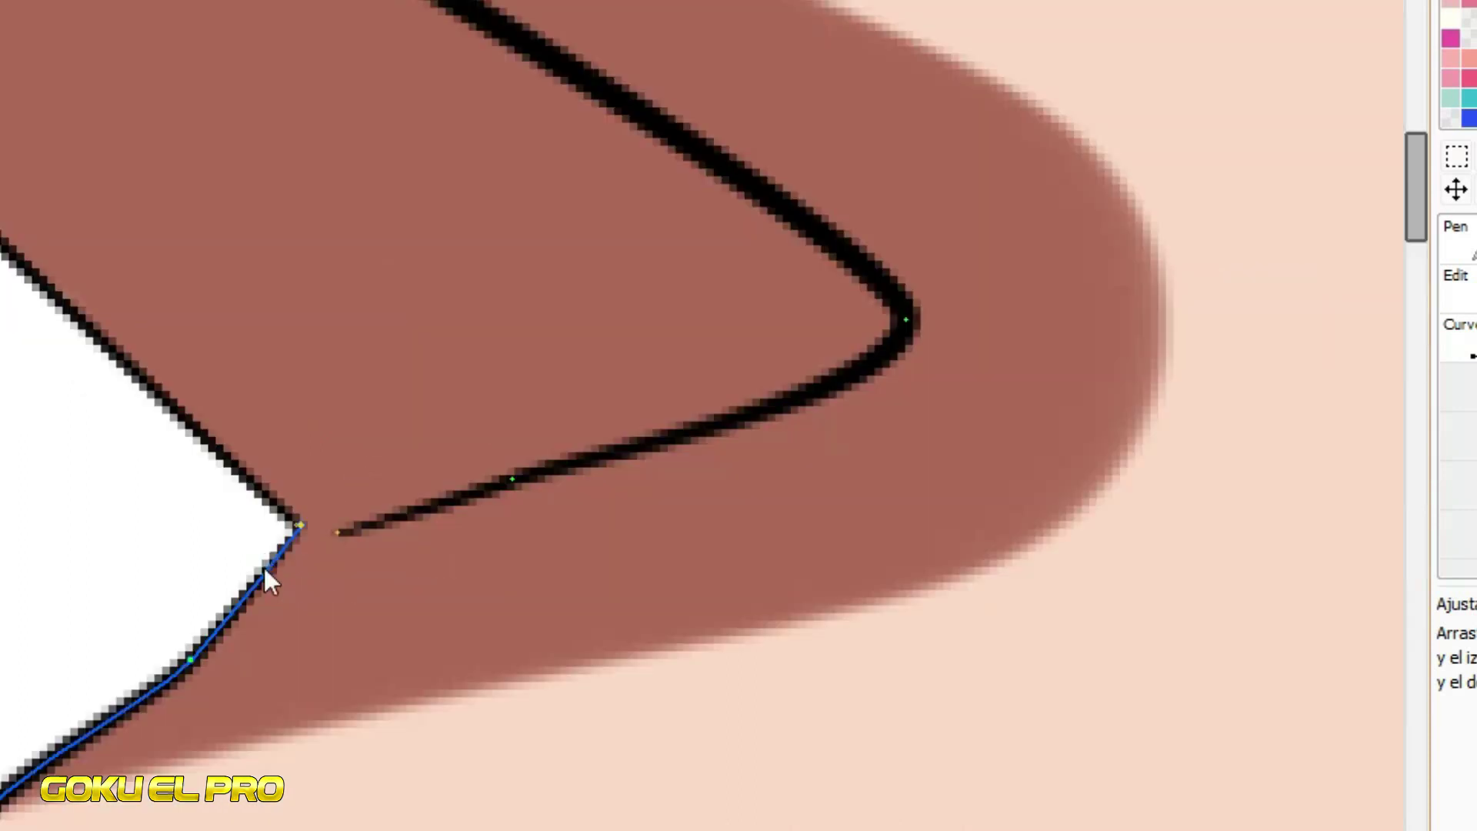
scroll(340, 455, down, 3)
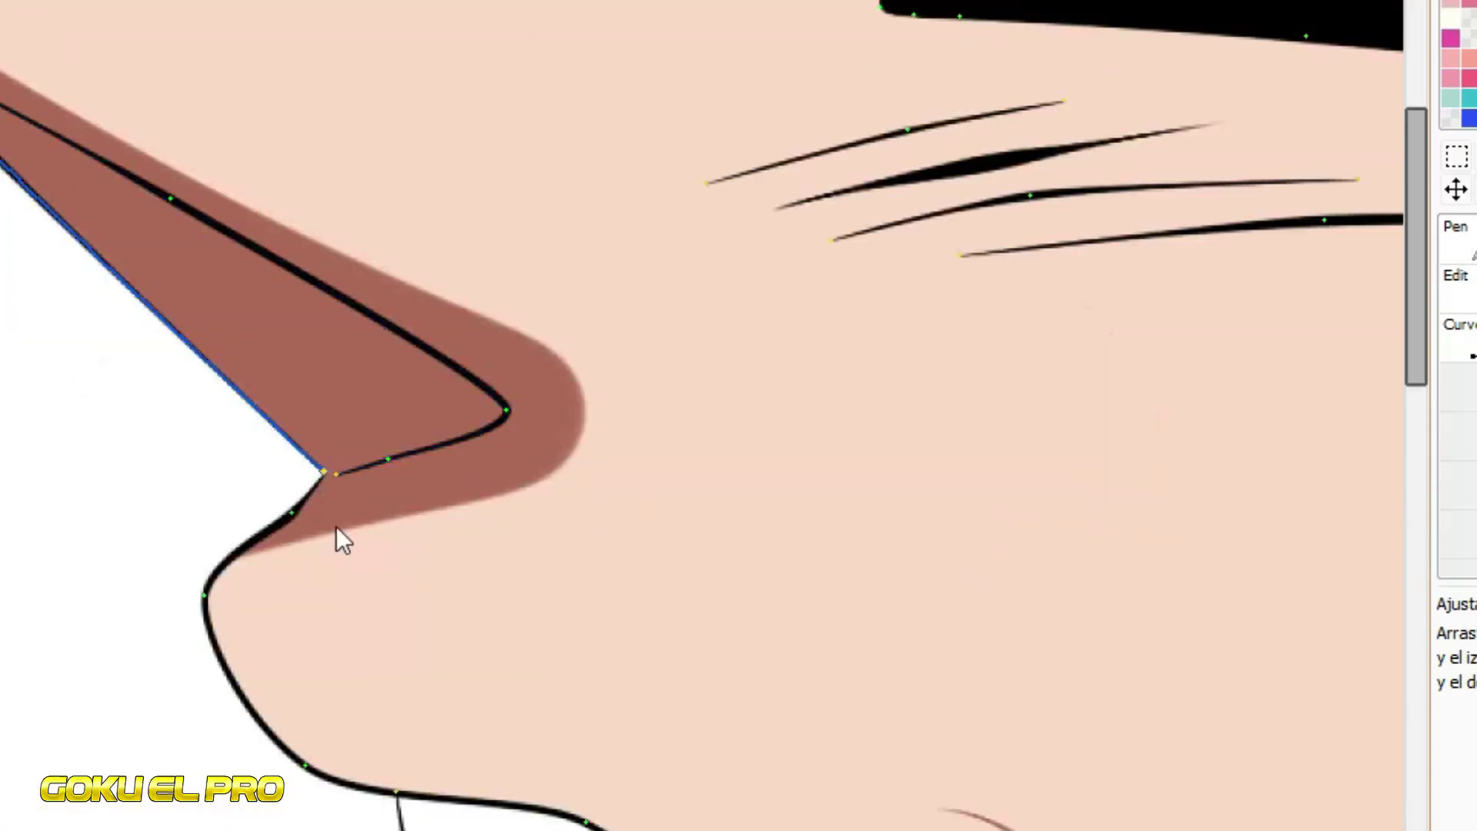
drag(306, 766, 392, 782)
scroll(494, 700, down, 3)
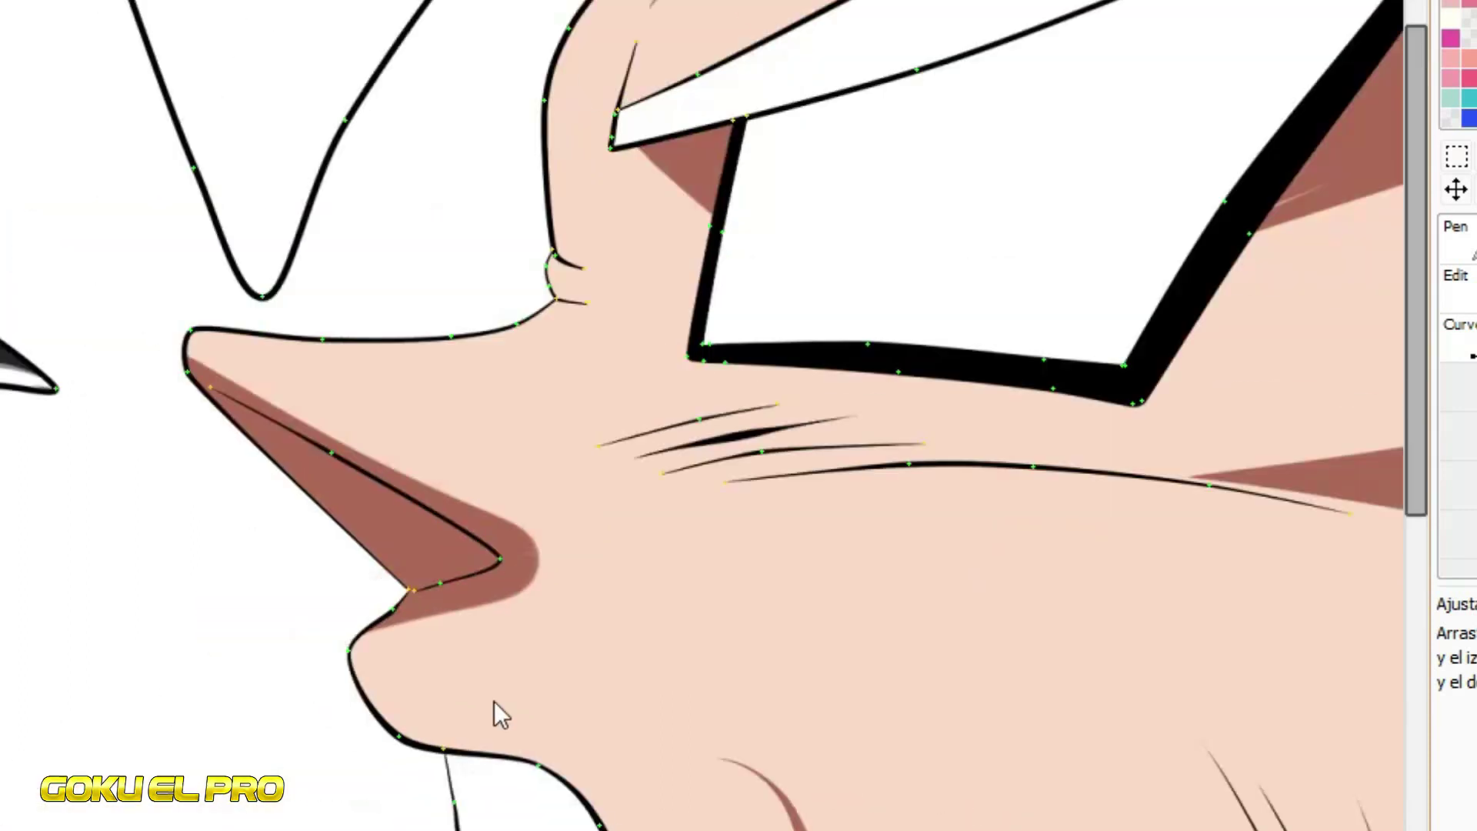
Thicken the small wrinkle lines at the bridge of the nose
scroll(551, 438, up, 3)
scroll(551, 437, up, 3)
drag(477, 451, 527, 444)
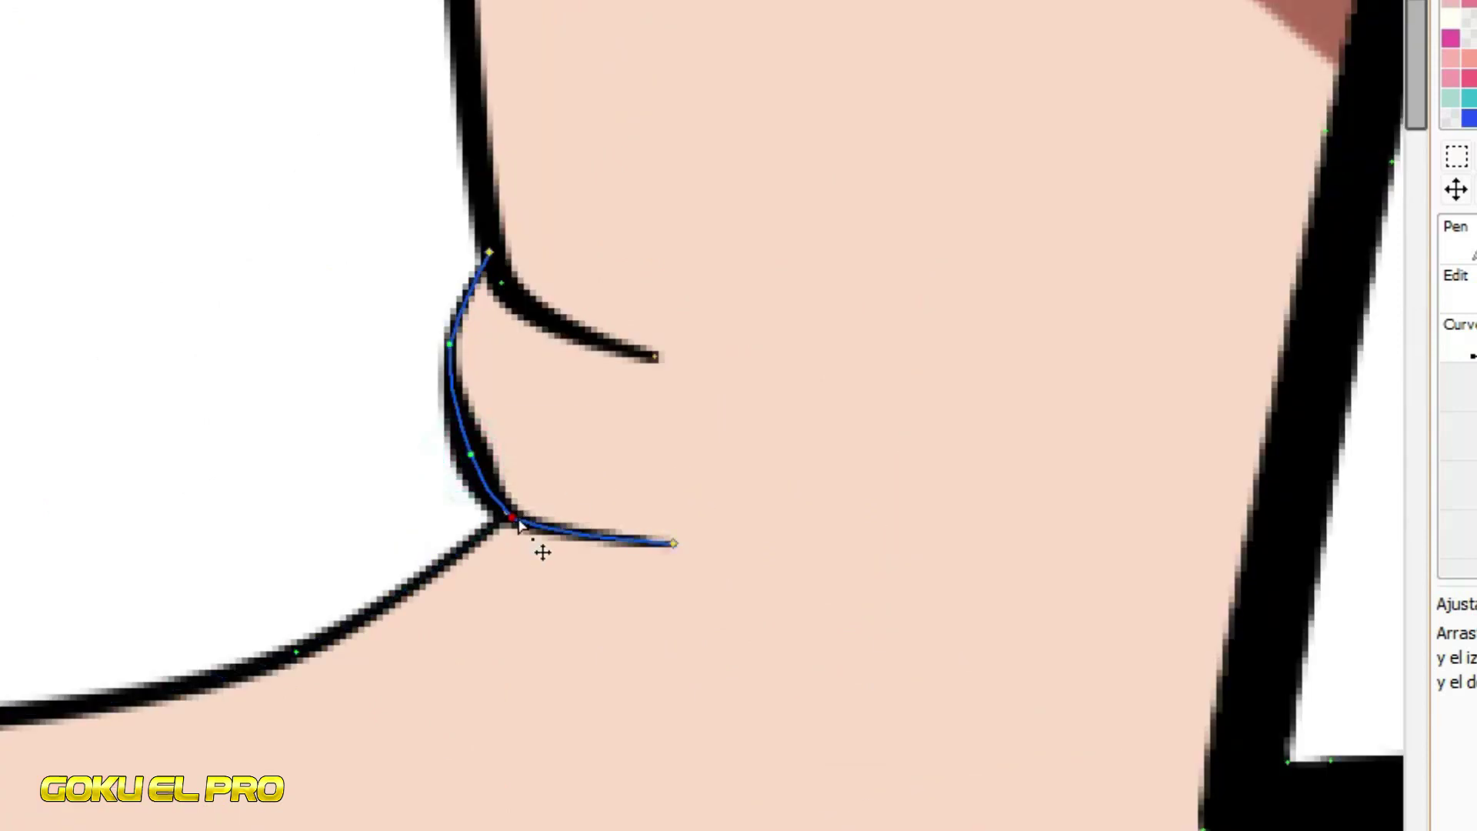
drag(518, 520, 568, 511)
drag(495, 274, 603, 324)
scroll(321, 488, down, 5)
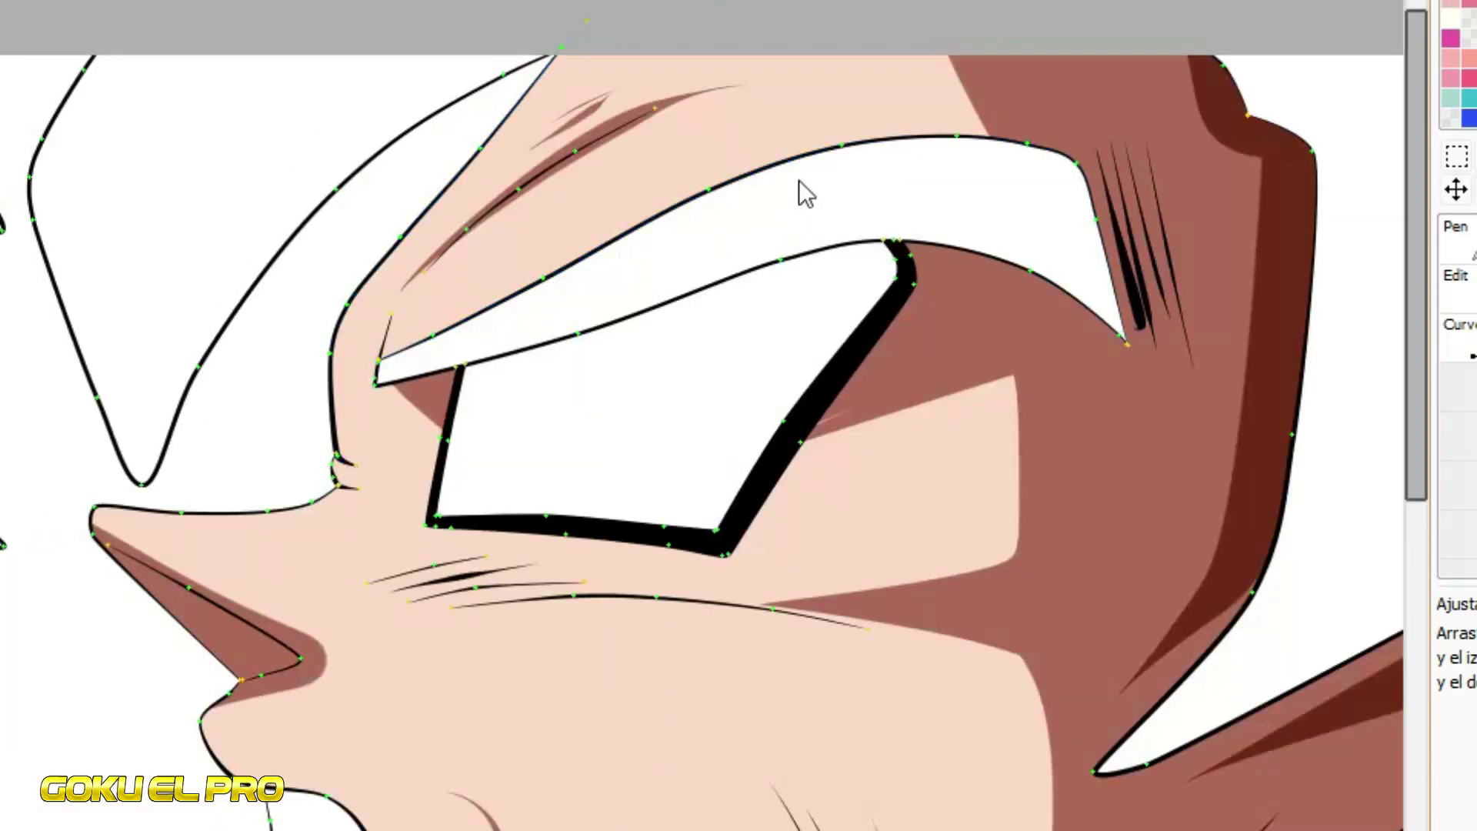
Thicken the forehead's front hair outline and the middle of the crease line above the eyebrow
scroll(505, 46, up, 3)
drag(518, 35, 625, 6)
drag(390, 458, 496, 426)
drag(108, 708, 90, 709)
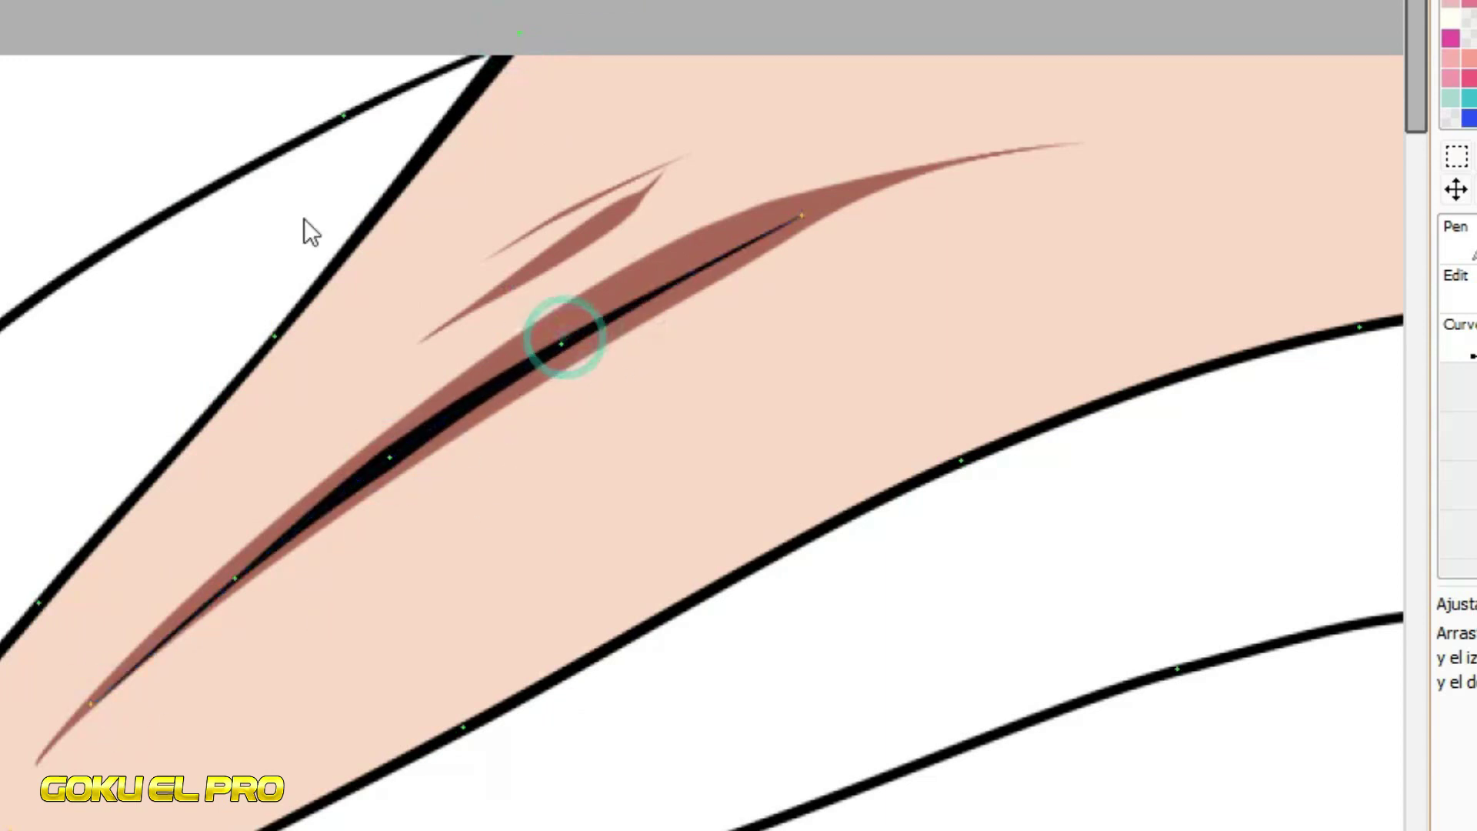
Thicken the hairline outline around the upper corner of the temple
scroll(304, 231, down, 3)
drag(1125, 307, 1154, 158)
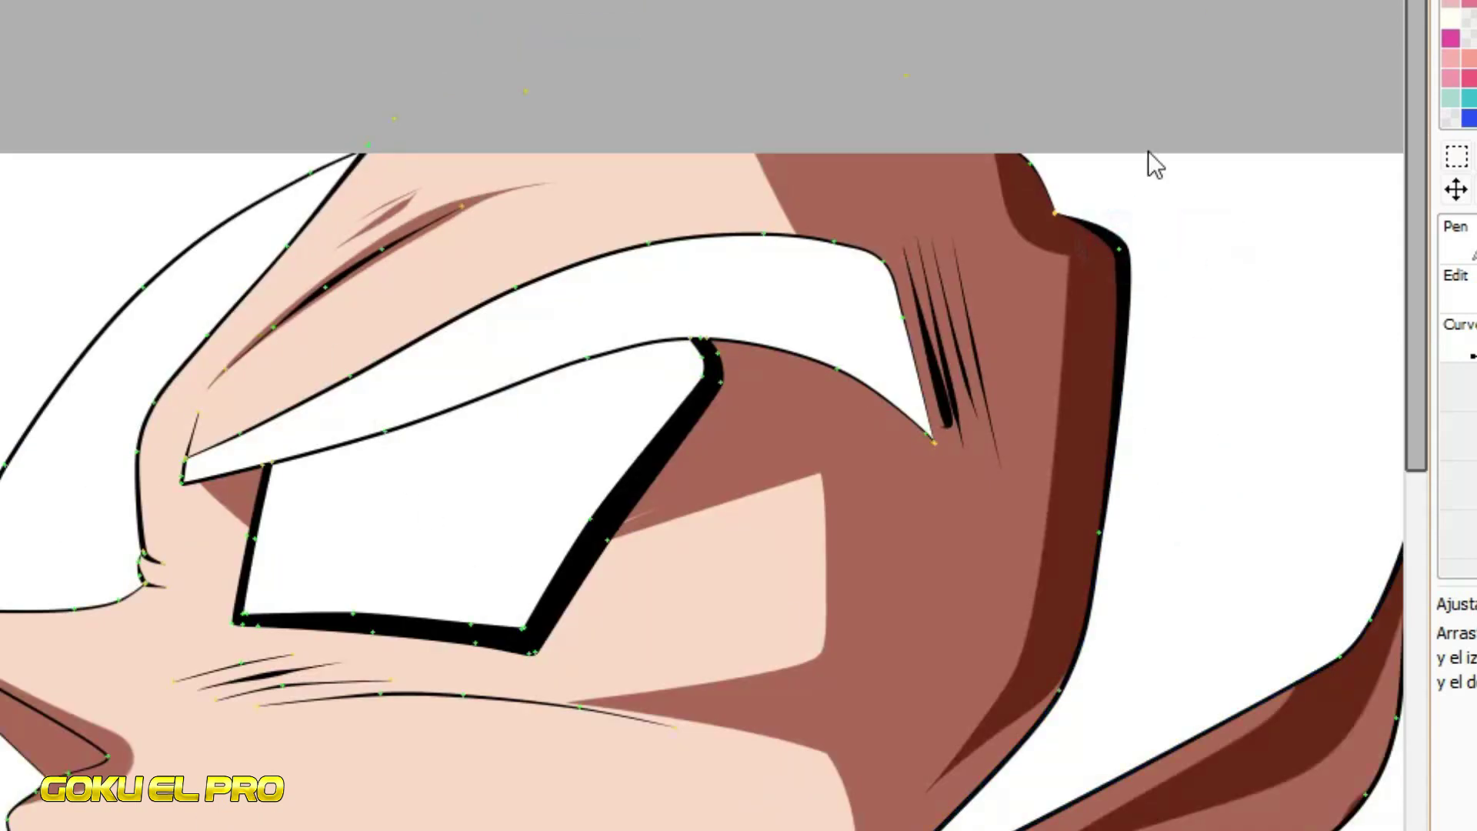
scroll(822, 171, up, 5)
scroll(893, 323, up, 2)
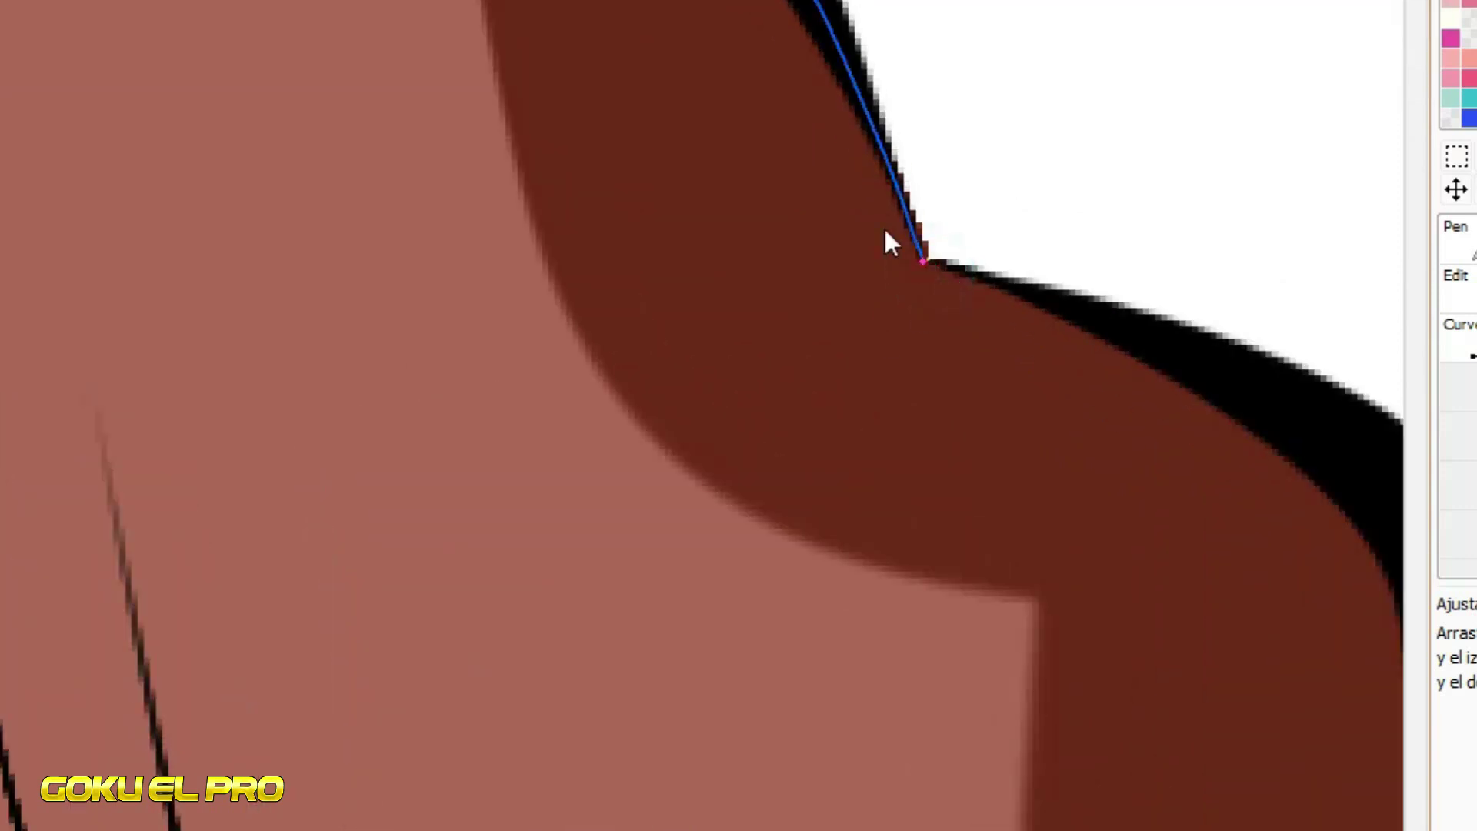
Thicken the upper hair spike's lower outline and paint over the white gap along it with skin shadow color
scroll(892, 292, down, 5)
scroll(900, 339, up, 5)
drag(992, 339, 1075, 337)
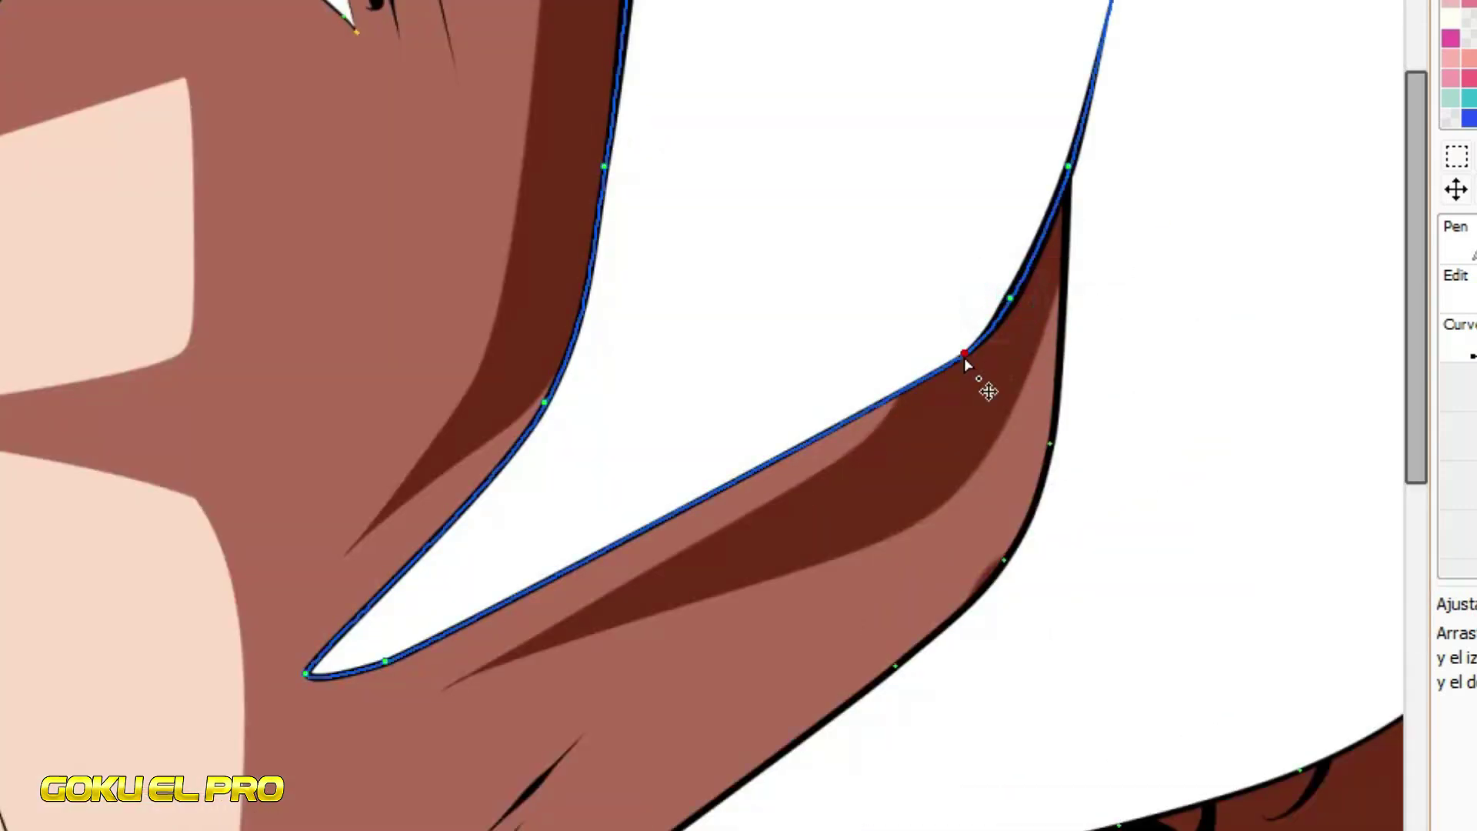
drag(388, 673, 589, 602)
key(w)
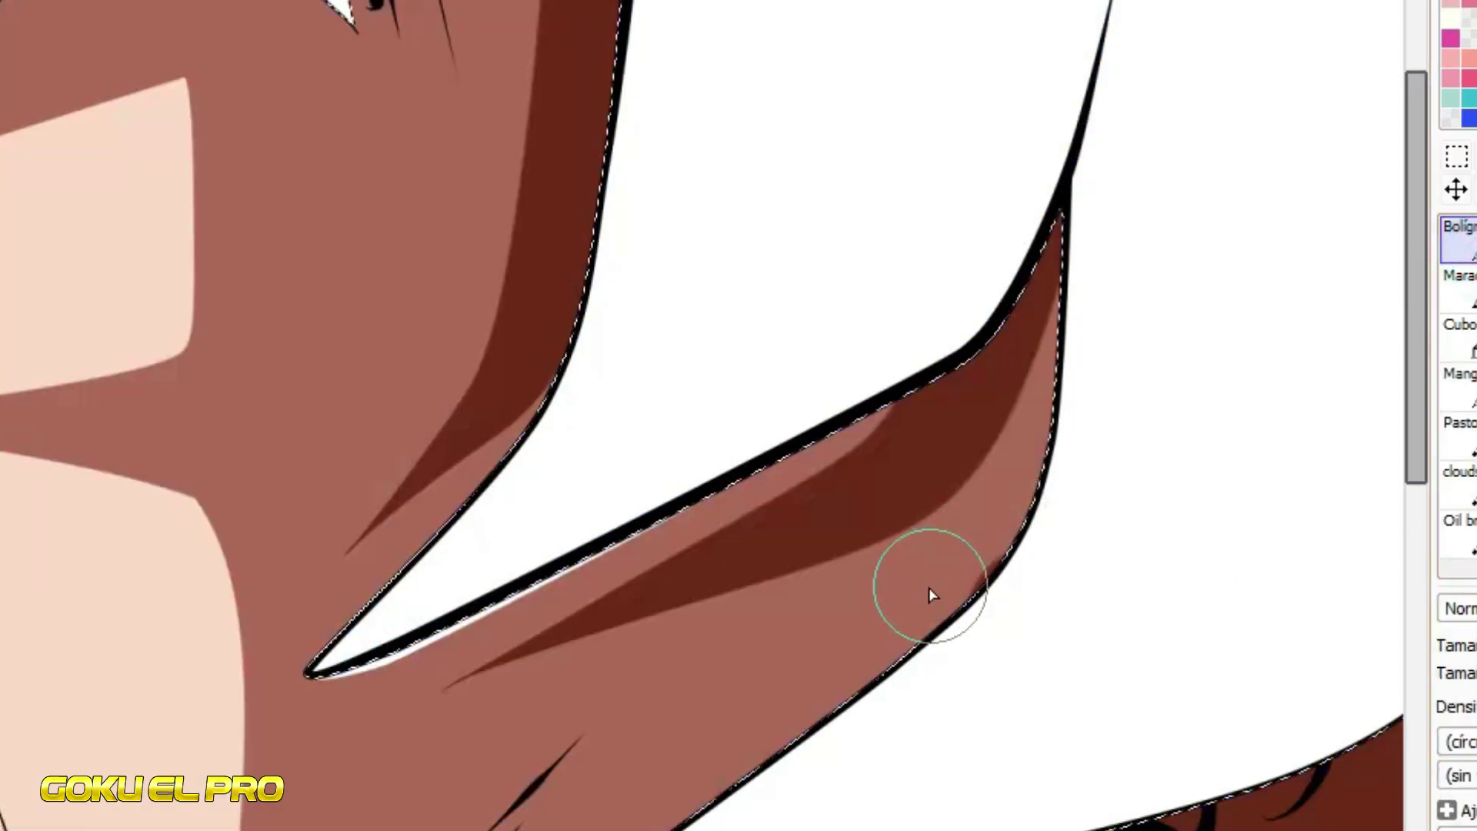
drag(675, 460, 429, 613)
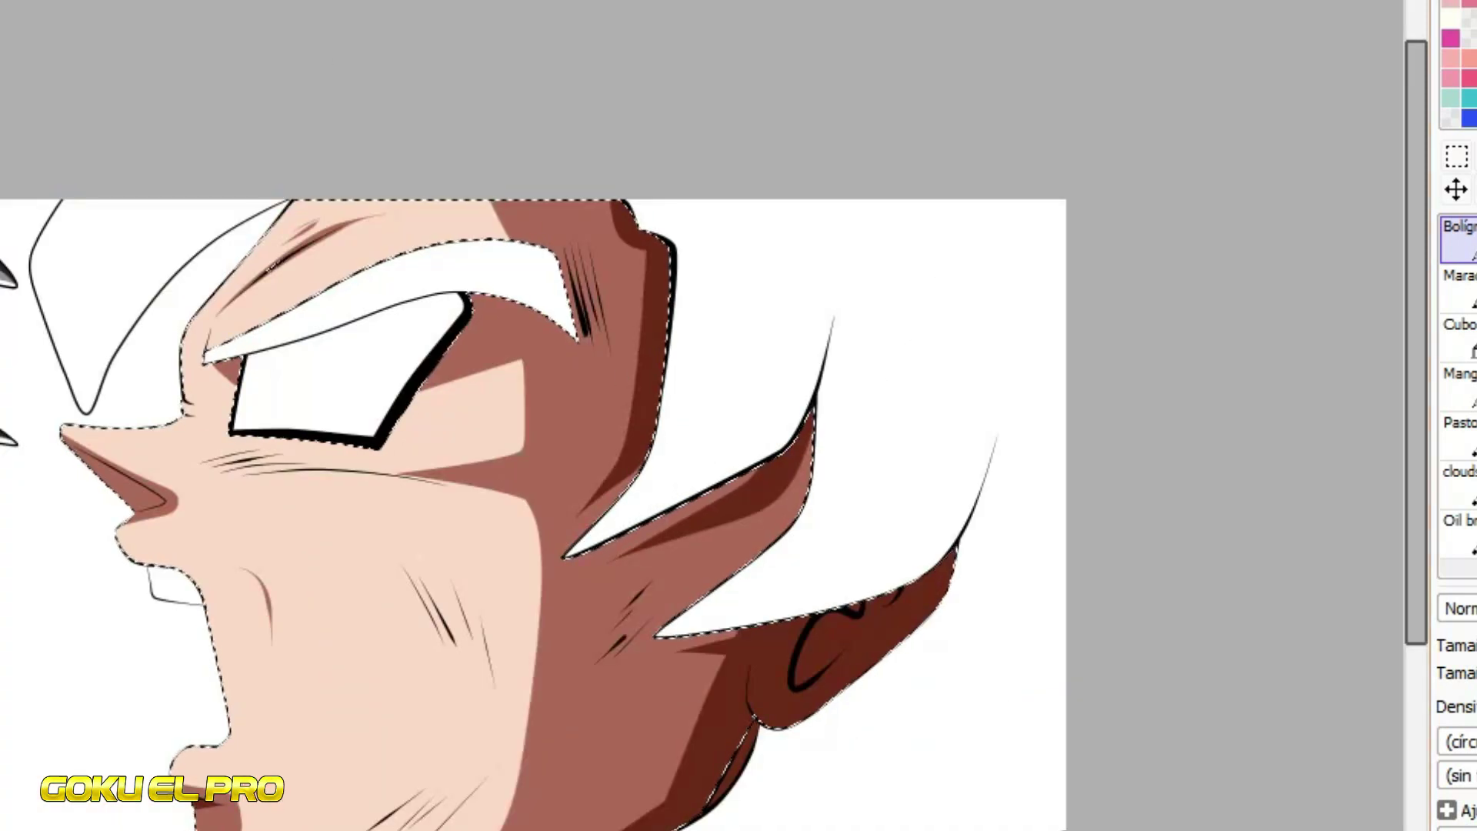
key(ctrl+d)
Select the garment area beneath the thick collar and fill it with purple, using the finished pink-haired drawing as reference
key(w)
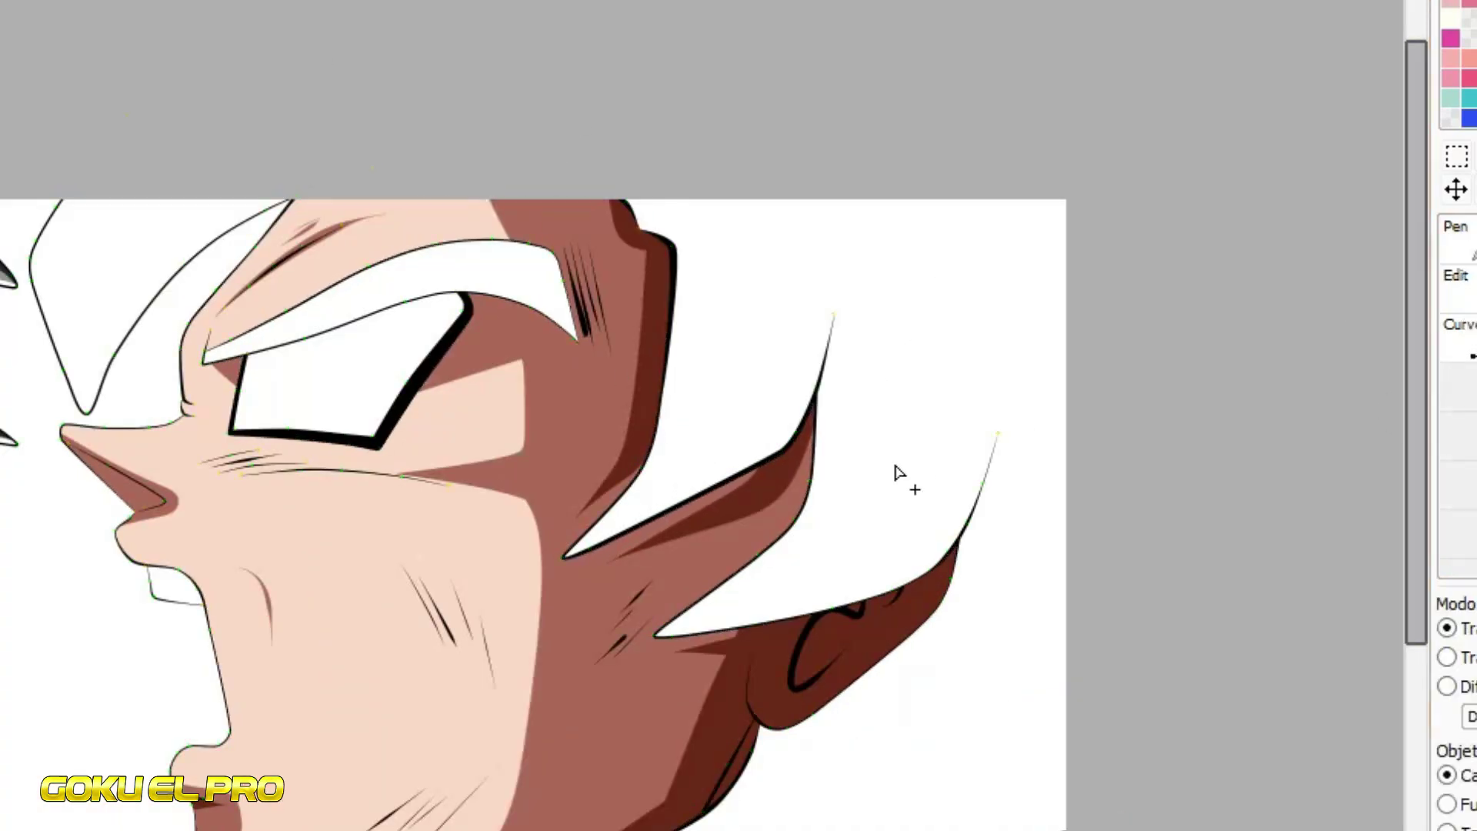
scroll(792, 554, down, 2)
scroll(842, 798, up, 2)
click(843, 802)
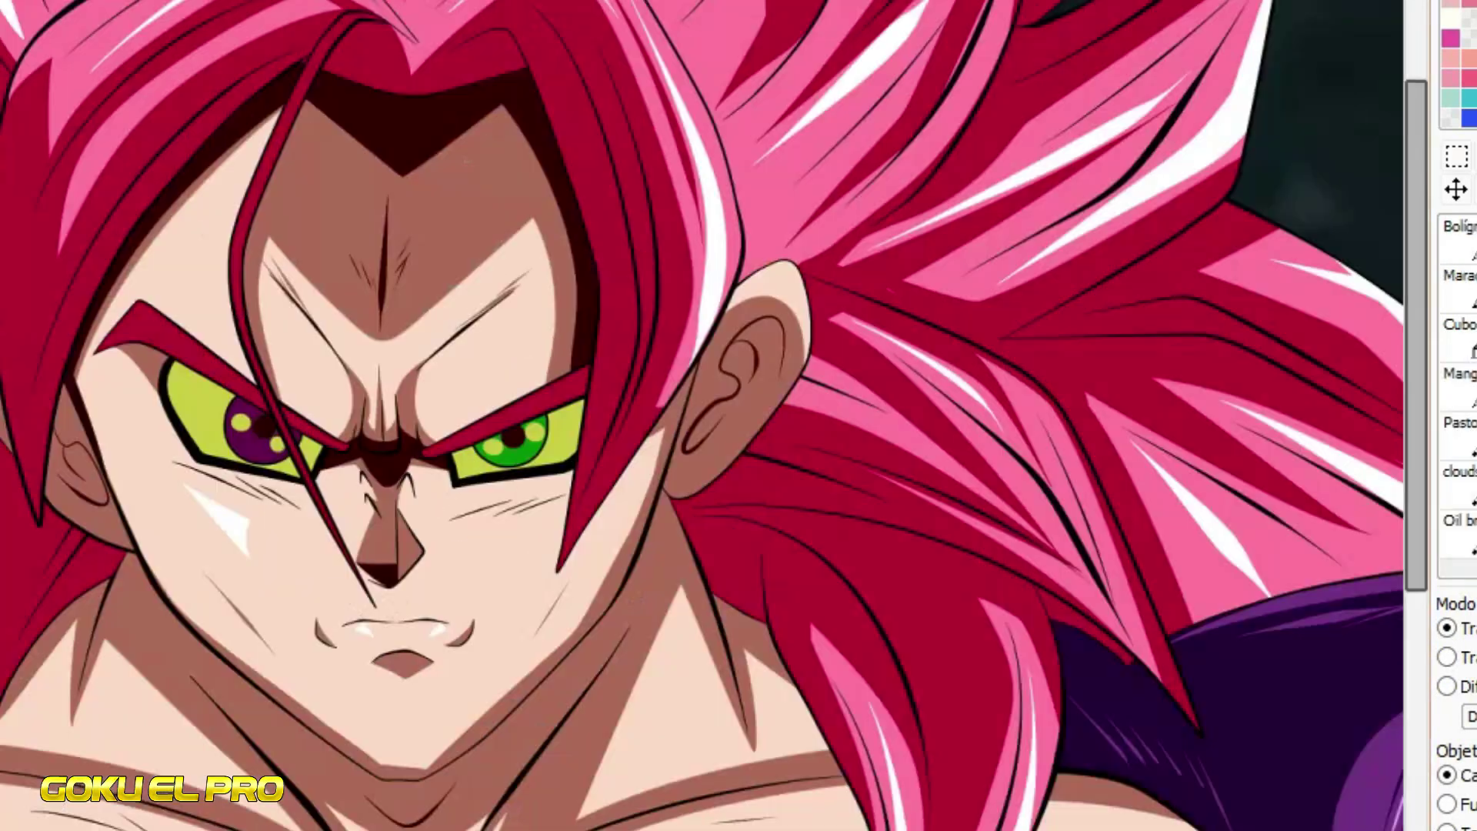
scroll(940, 680, down, 3)
scroll(939, 680, up, 3)
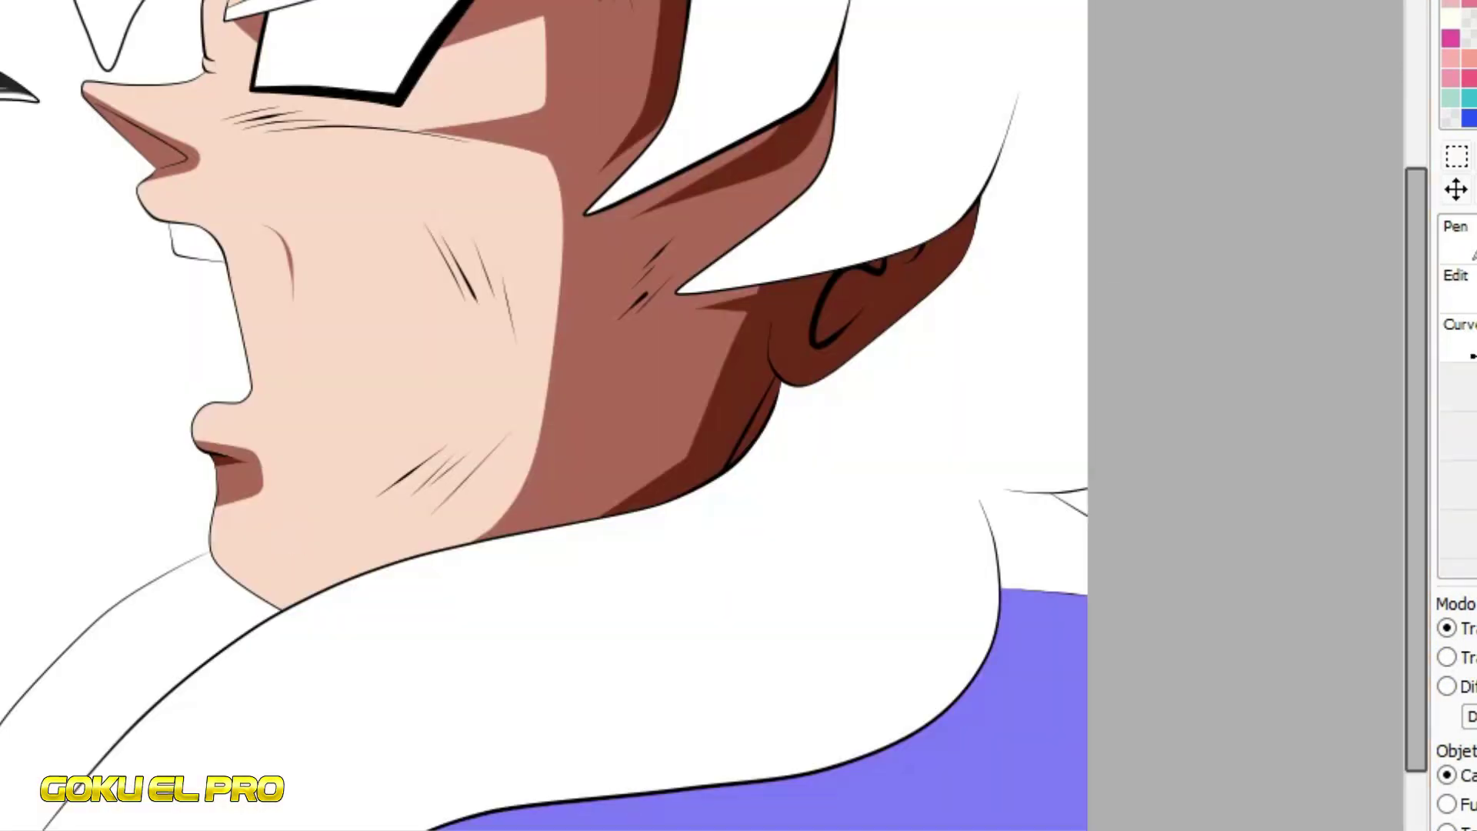
click(1468, 339)
click(1029, 699)
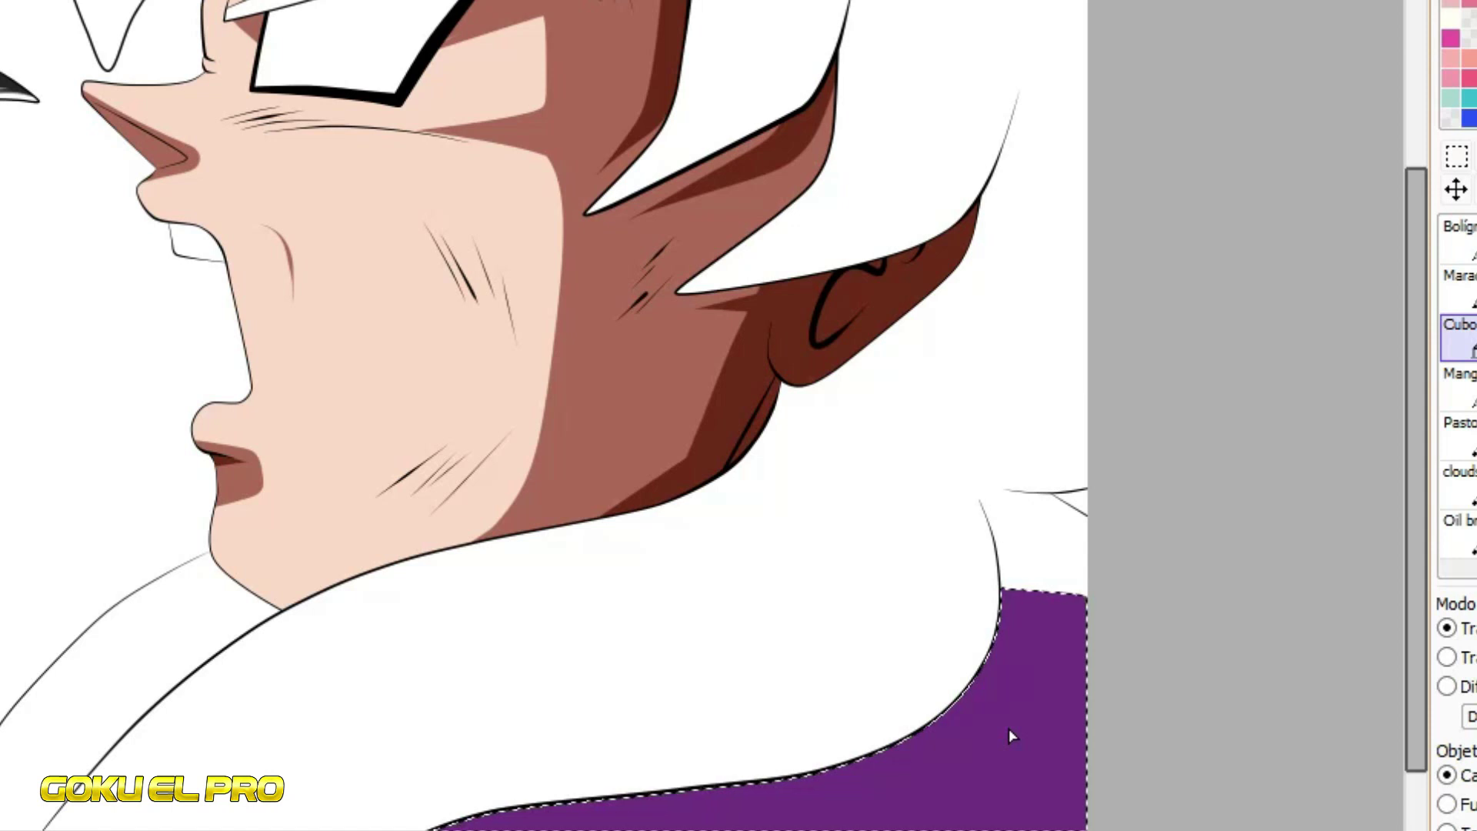
Outline a rounded fold on the garment in very dark purple and fill the garment area outside it with that color
scroll(980, 825, up, 2)
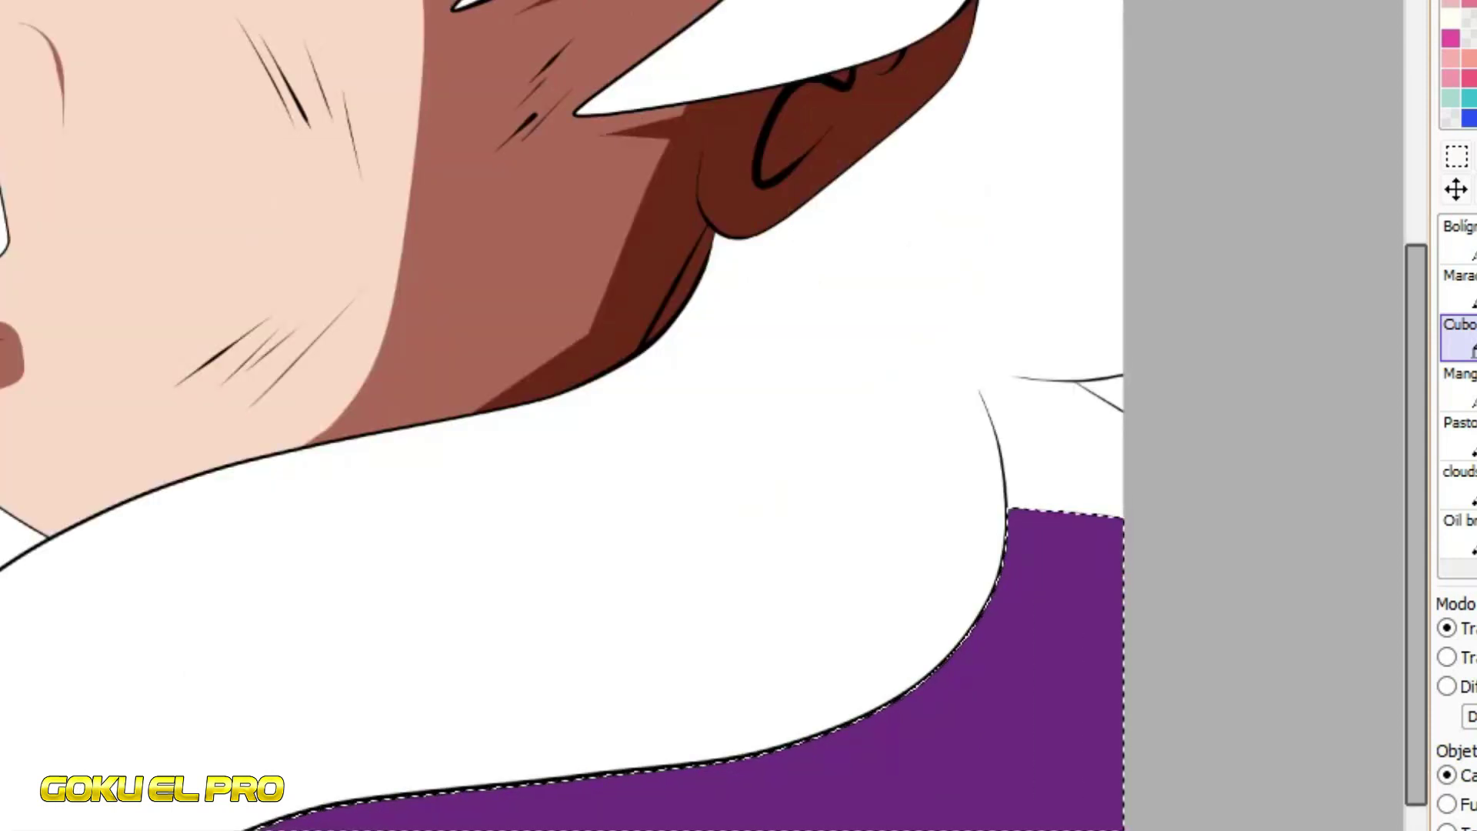
click(1457, 237)
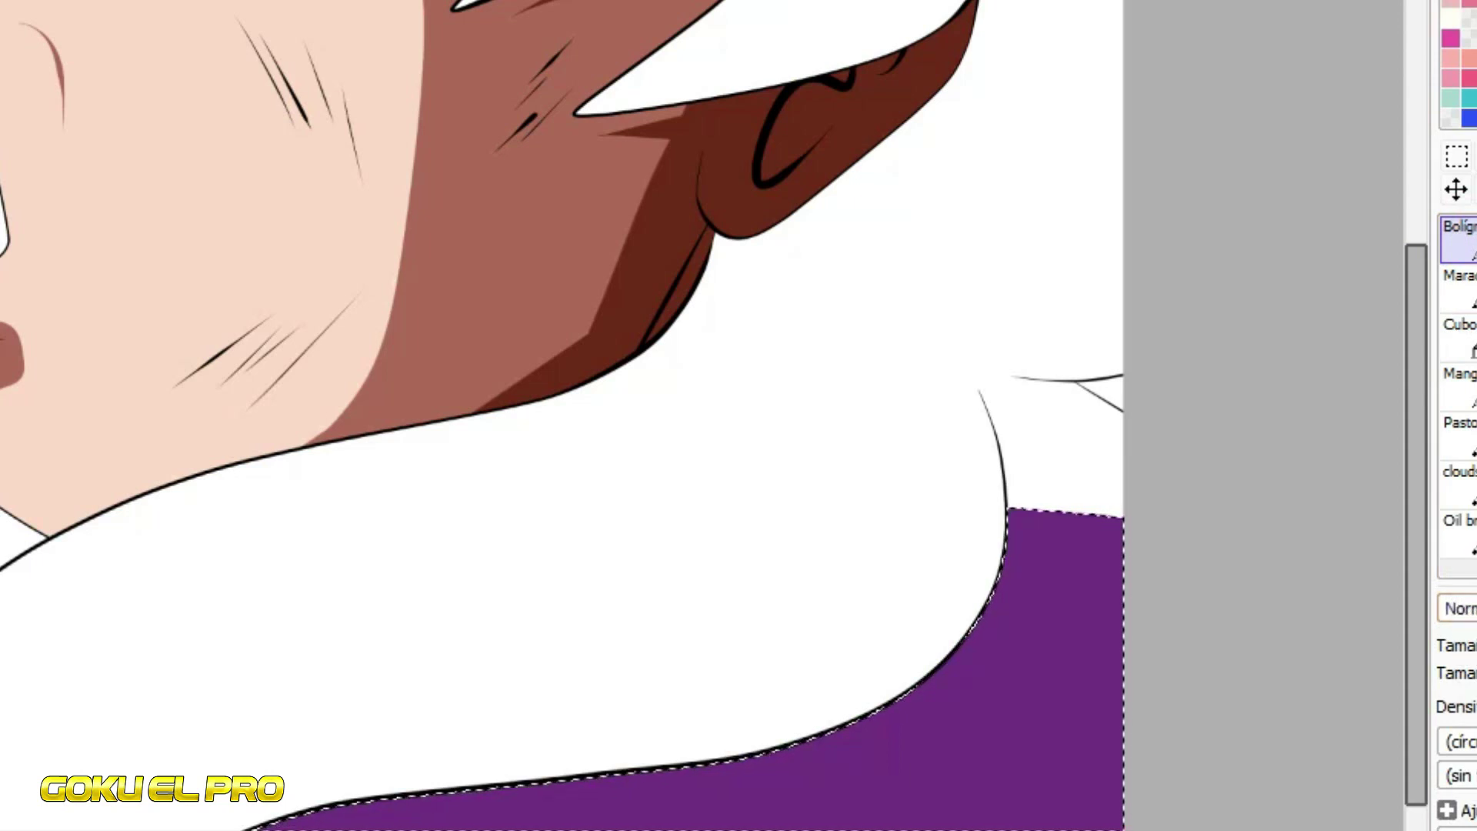
drag(685, 829, 1151, 762)
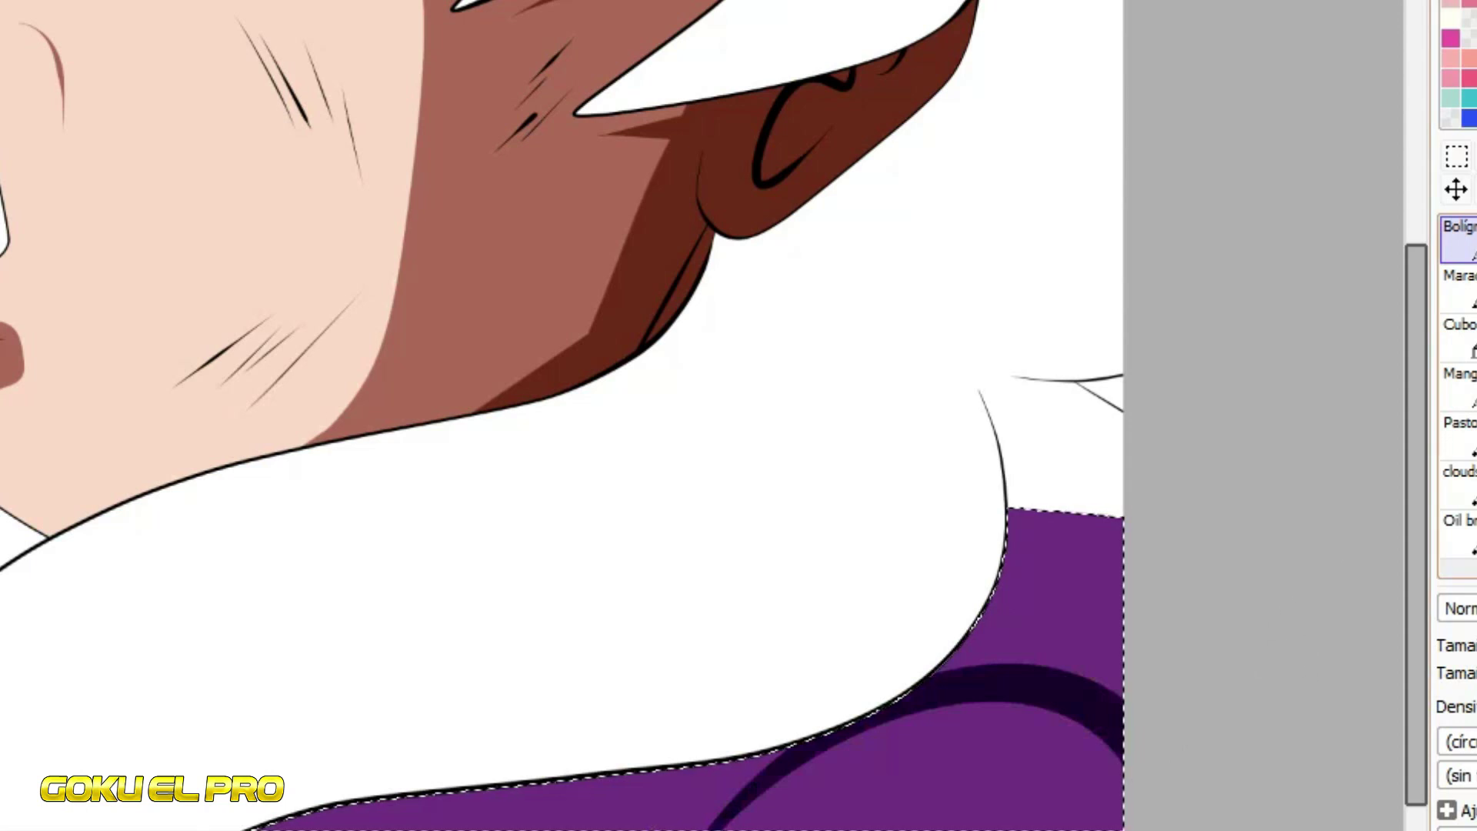
click(1460, 338)
click(1097, 560)
Draw dark and light purple hatch strokes along both sides of the garment's rounded purple fold
click(1457, 239)
drag(972, 725, 858, 775)
mouse_move(929, 755)
mouse_down()
mouse_move(863, 785)
mouse_move(867, 829)
mouse_up()
mouse_move(1055, 727)
mouse_down()
mouse_move(1161, 795)
mouse_move(1132, 789)
mouse_move(1130, 807)
mouse_up()
mouse_move(948, 718)
mouse_down()
mouse_move(877, 755)
mouse_move(850, 796)
mouse_up()
drag(926, 760, 854, 823)
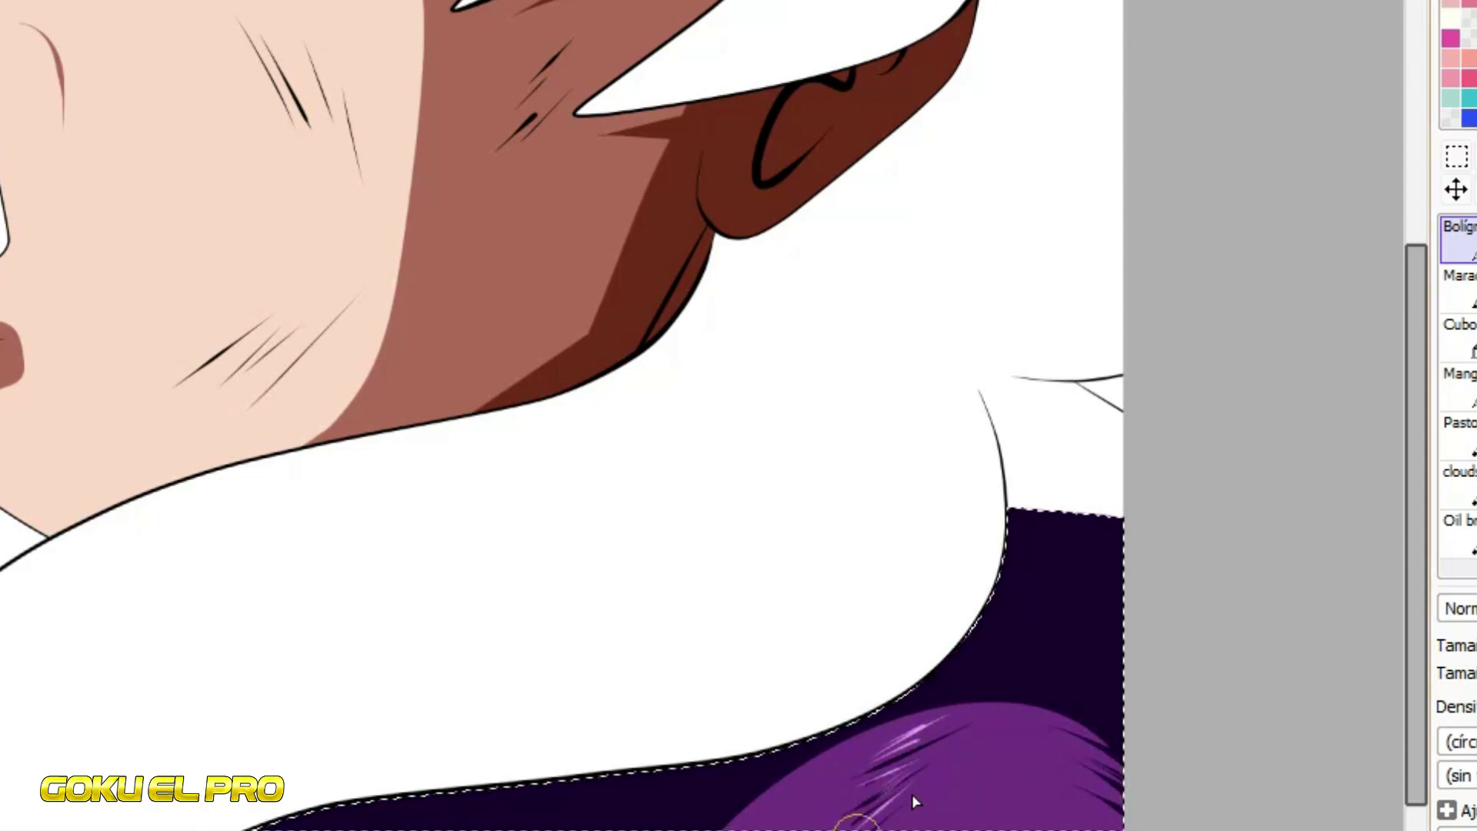
drag(1052, 780, 1117, 822)
drag(1057, 748, 1117, 780)
drag(1045, 719, 1096, 745)
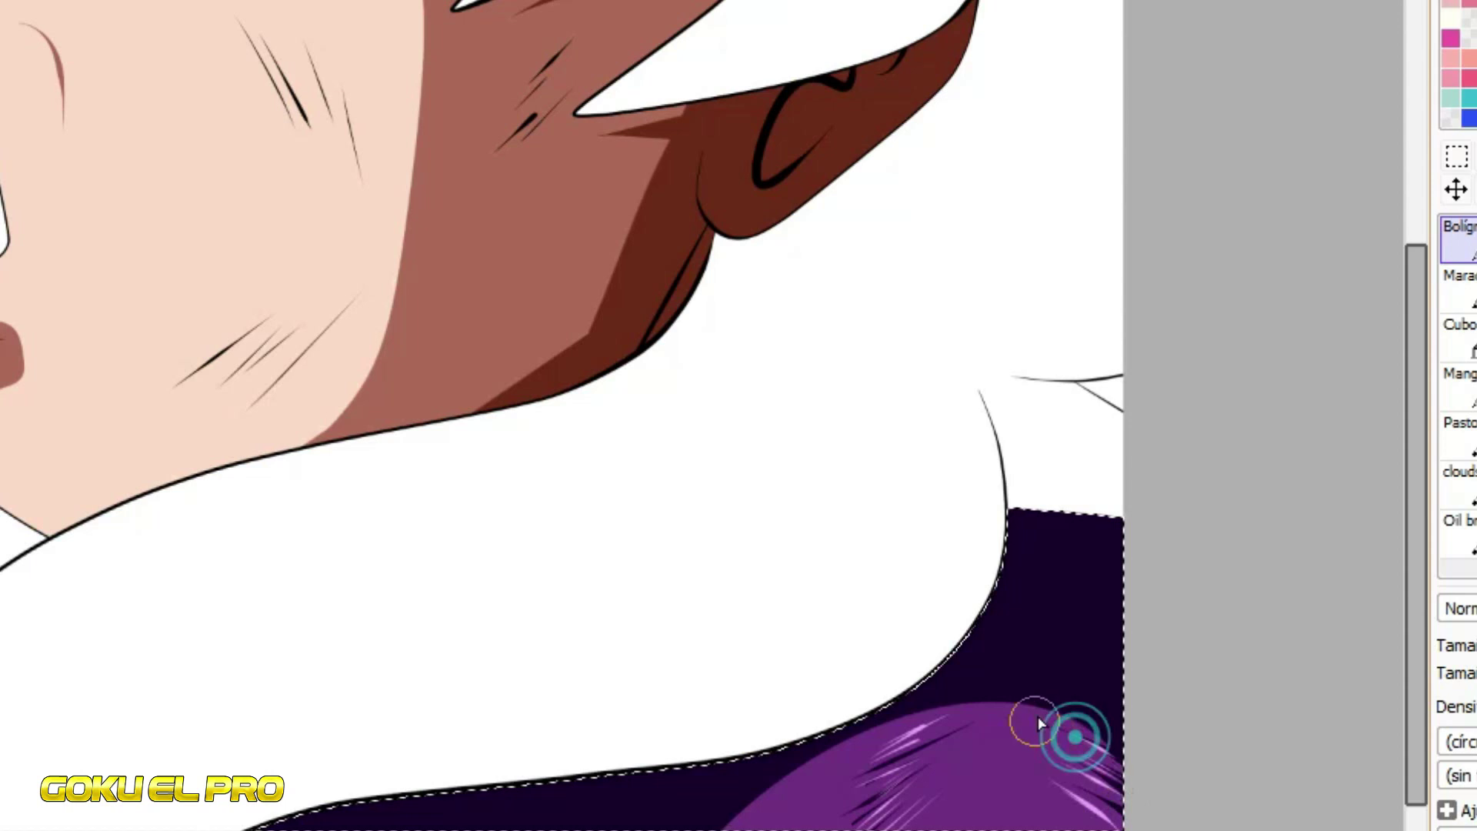
Add purple hatch strokes to the garment's dark areas under the collar and at the canvas edge, and clear the selection
mouse_move(537, 827)
mouse_down()
mouse_move(574, 798)
mouse_move(670, 785)
mouse_up()
mouse_move(1061, 603)
mouse_down()
mouse_move(1122, 621)
mouse_move(1123, 608)
mouse_up()
mouse_move(1059, 554)
mouse_down()
mouse_move(1125, 581)
mouse_move(1124, 564)
mouse_up()
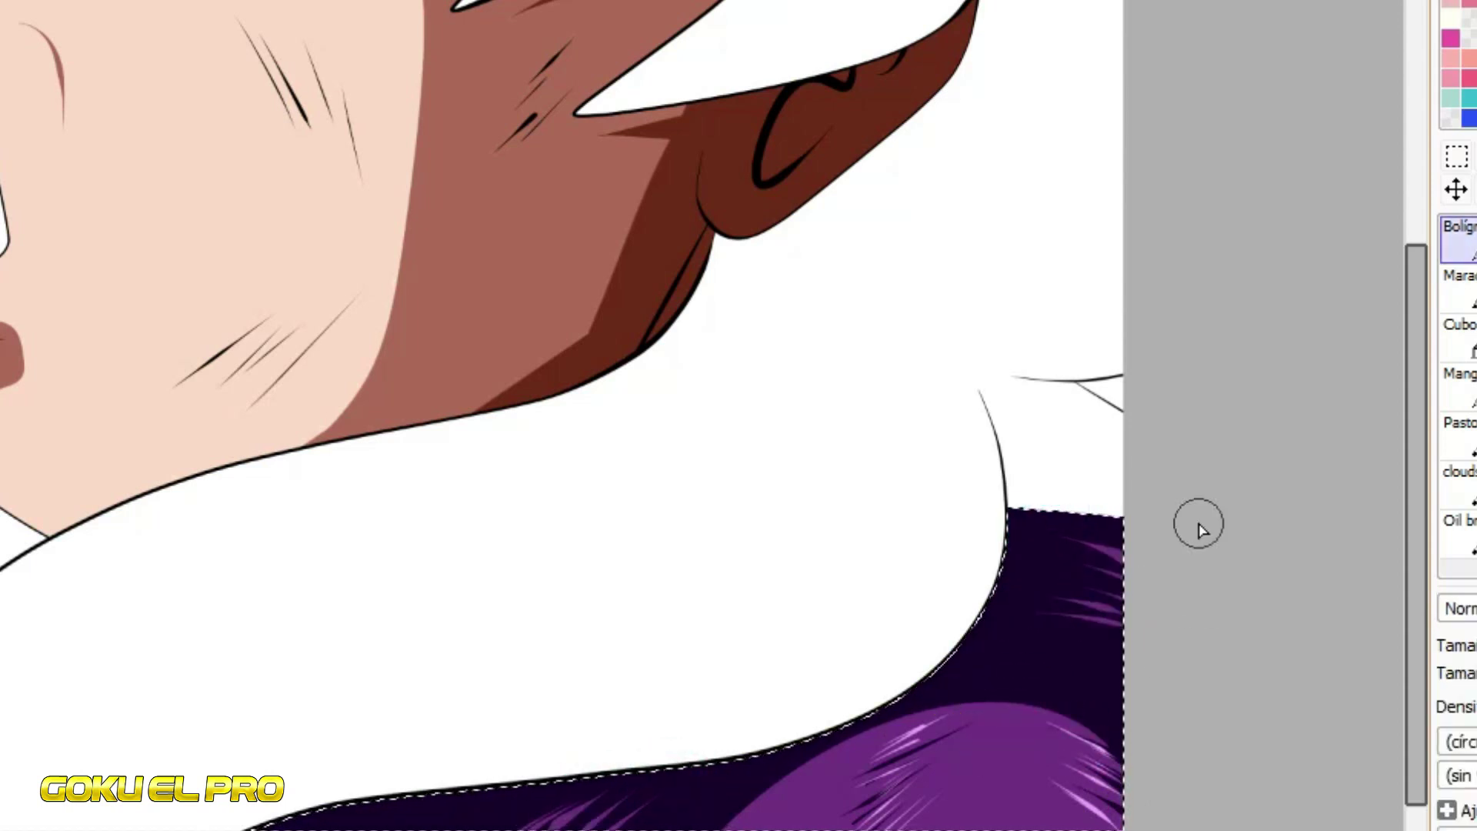
scroll(1198, 525, down, 3)
scroll(939, 423, up, 2)
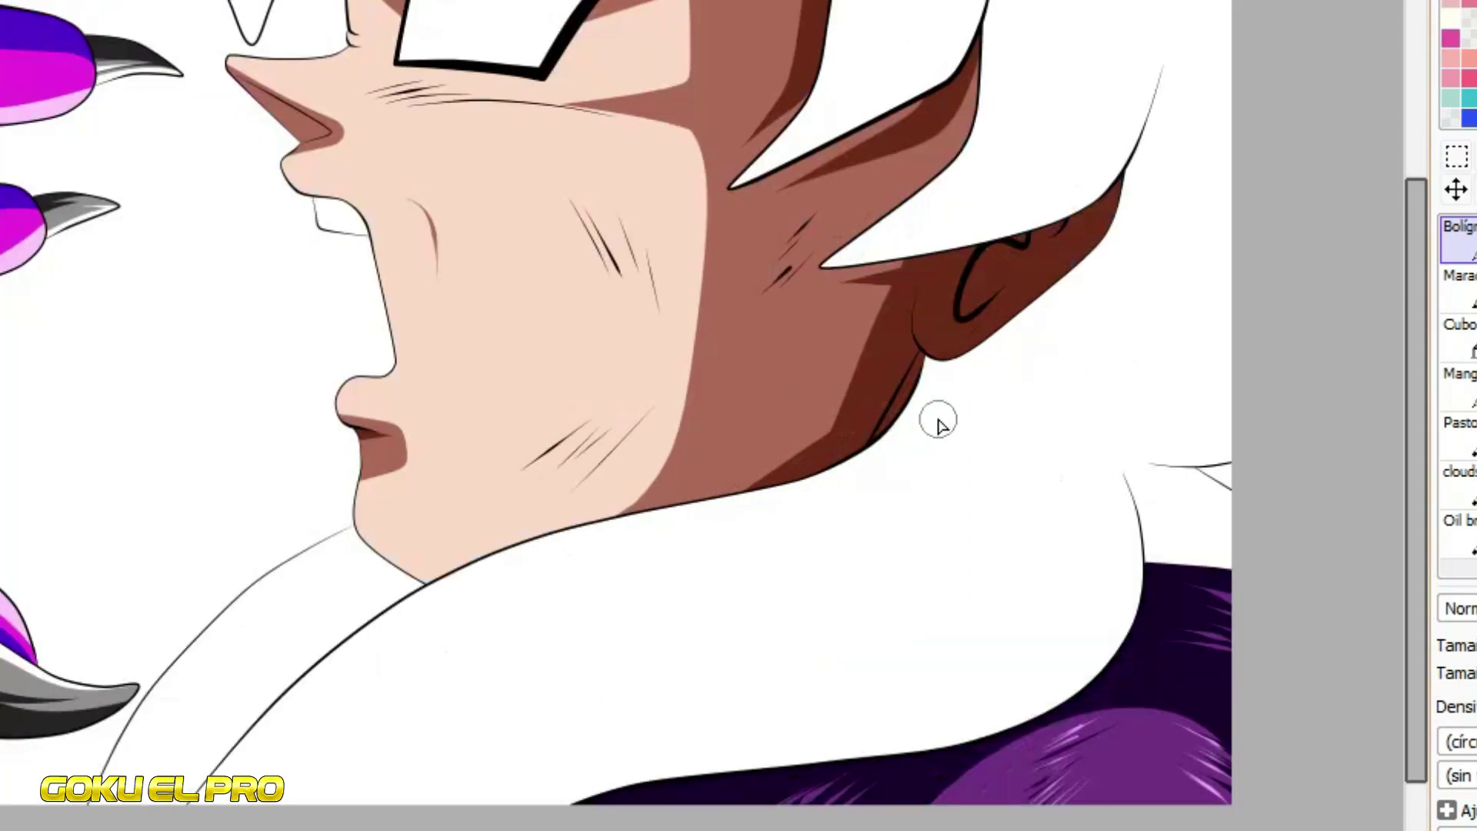
Select the upper tooth inside the open mouth, fill it with light grey, and softly shade it
key(w)
scroll(400, 214, up, 4)
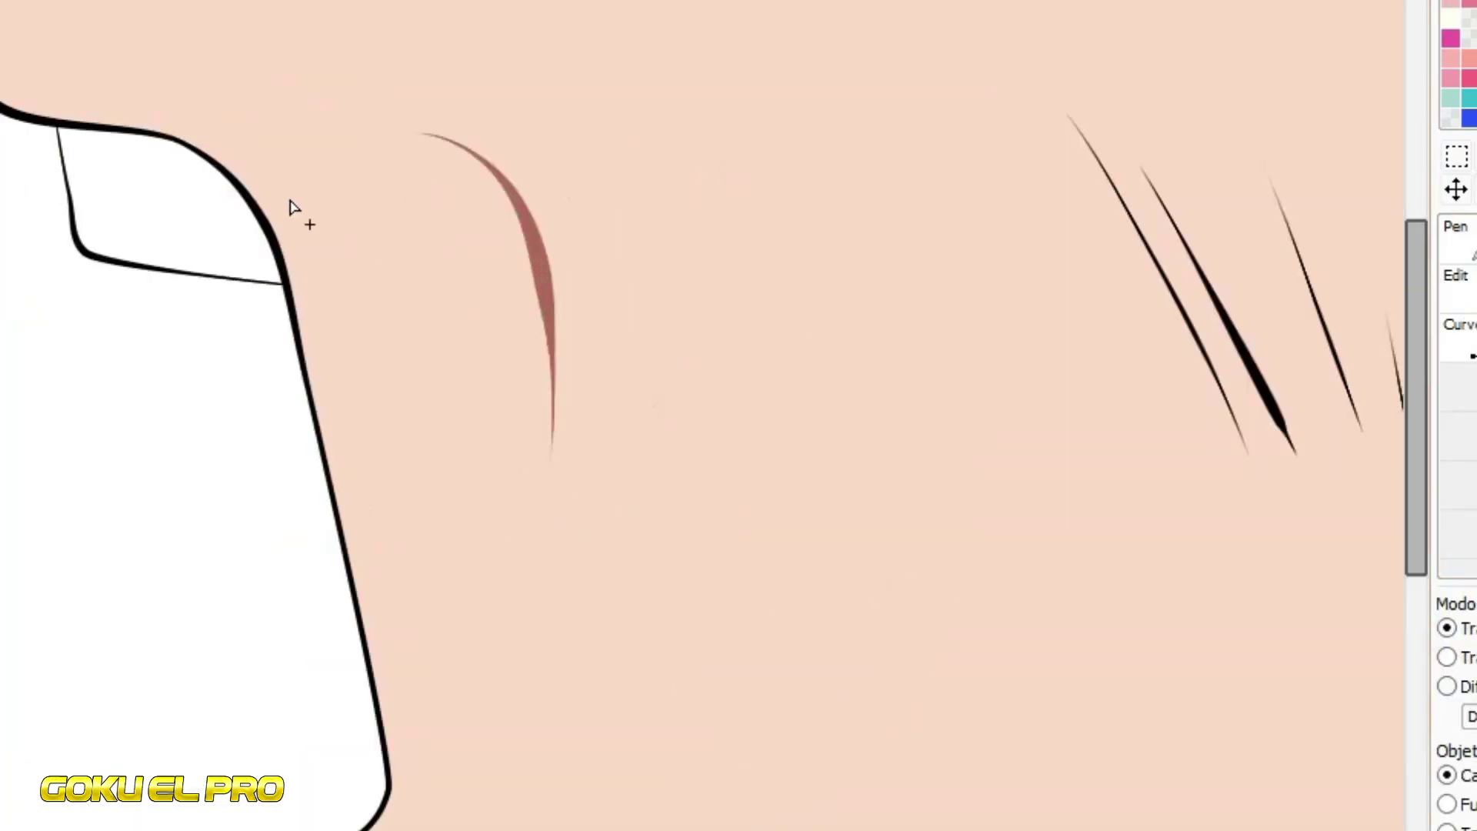
click(167, 229)
click(1469, 350)
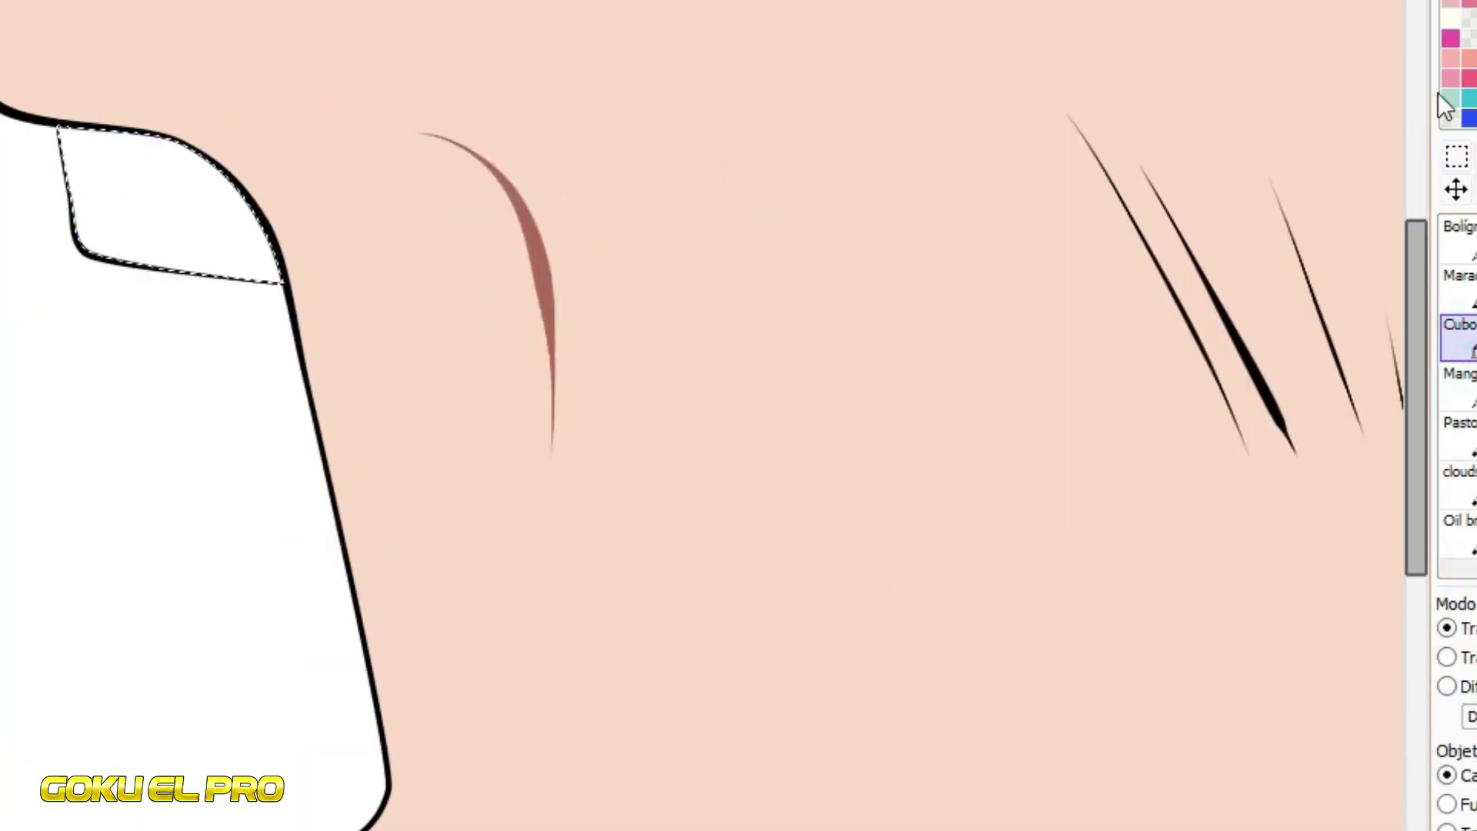
click(130, 212)
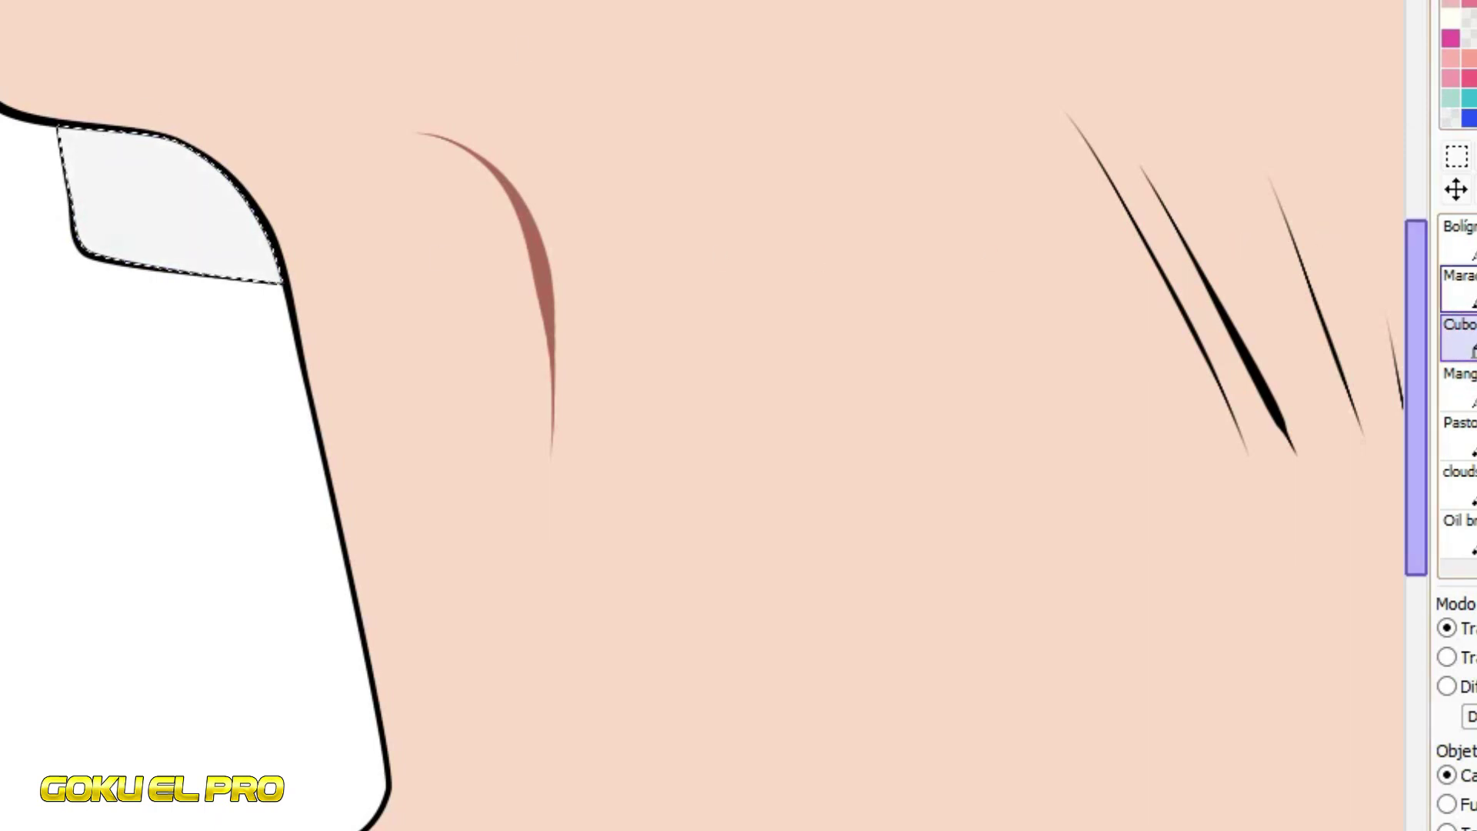
click(1471, 291)
drag(424, 223, 250, 231)
scroll(254, 234, down, 2)
Select the hair, front lock, eyebrow and thick collar as one combined selection
key(w)
click(1115, 801)
scroll(406, 754, down, 3)
scroll(307, 386, up, 1)
click(301, 339)
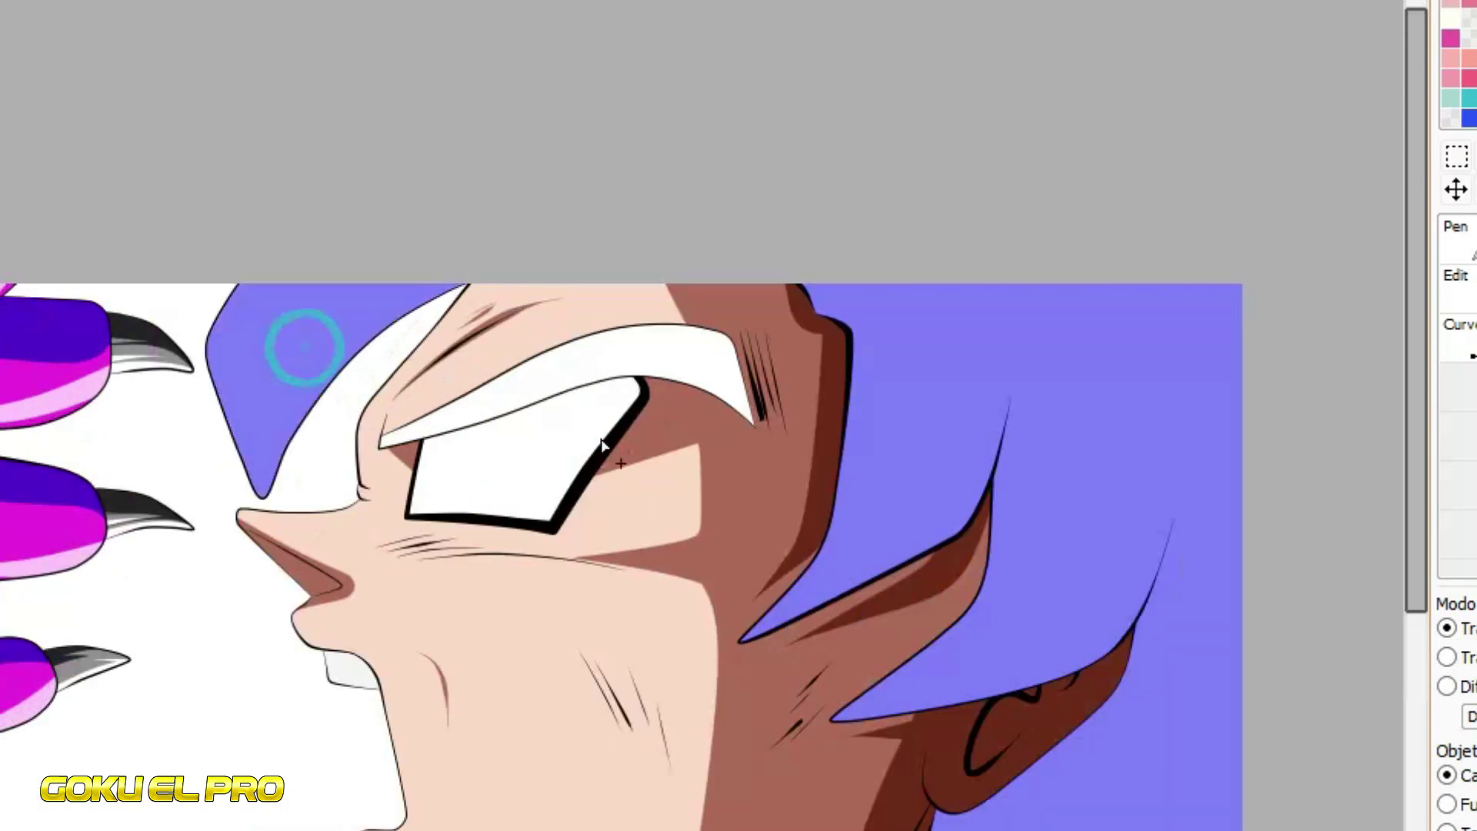
click(694, 356)
scroll(1066, 687, down, 2)
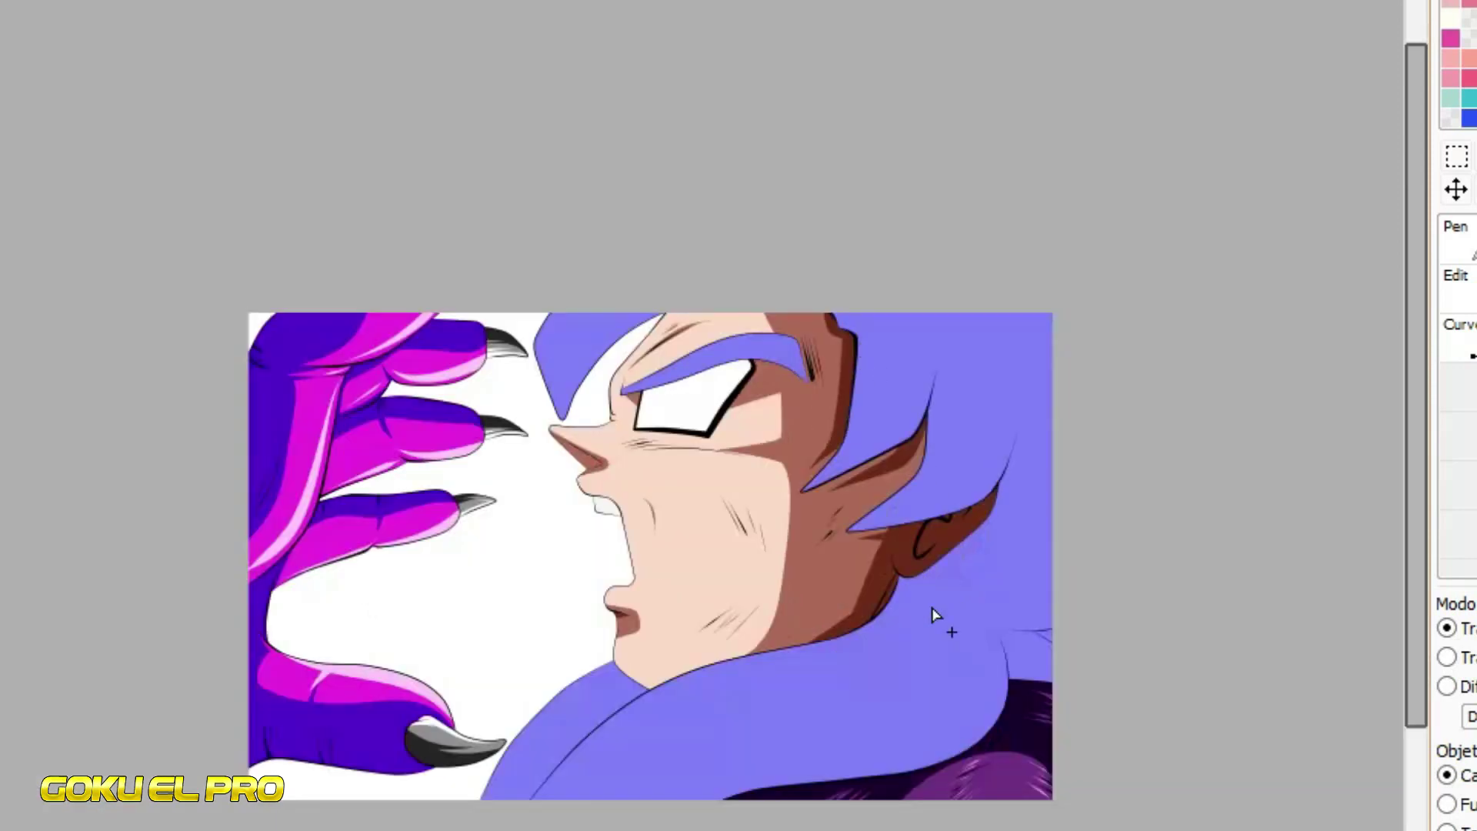
scroll(937, 616, up, 1)
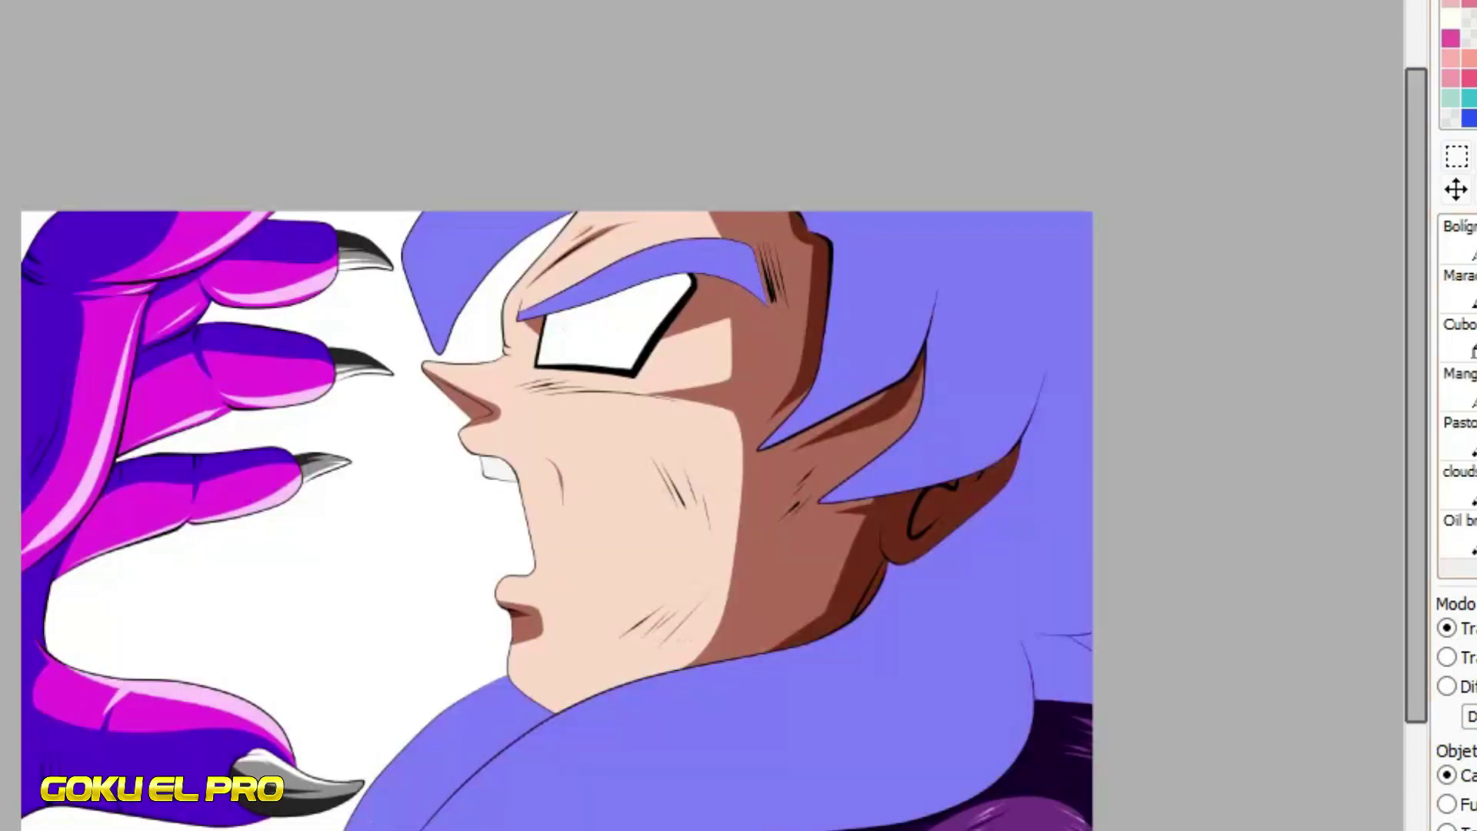
Fill the selected hair, collar, eyebrow and front lock with pink
click(1460, 331)
click(881, 280)
click(648, 254)
click(491, 237)
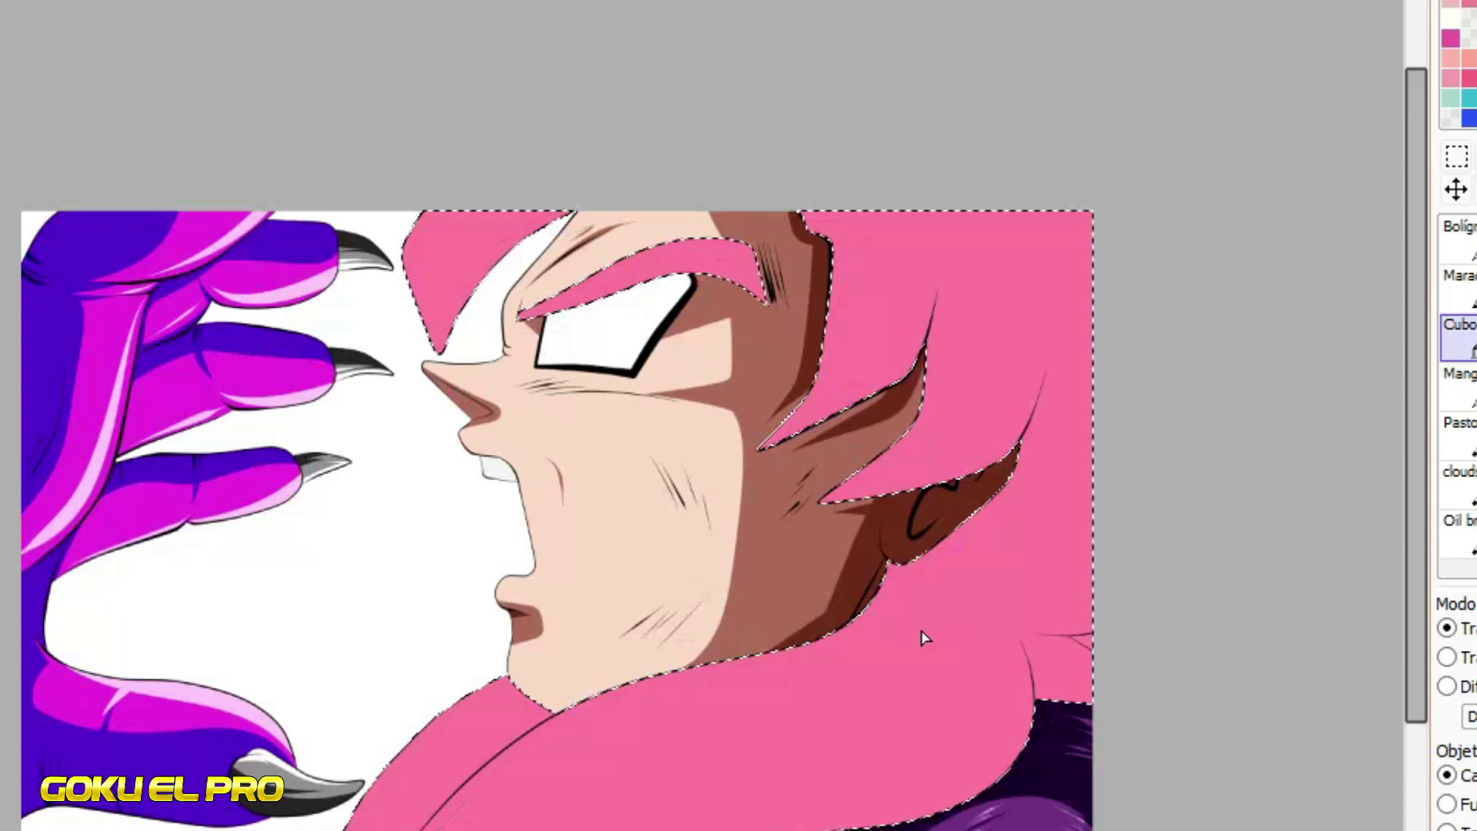
Draw crimson shadow outlines from below the ear down along the thick pink collar
scroll(1016, 603, up, 2)
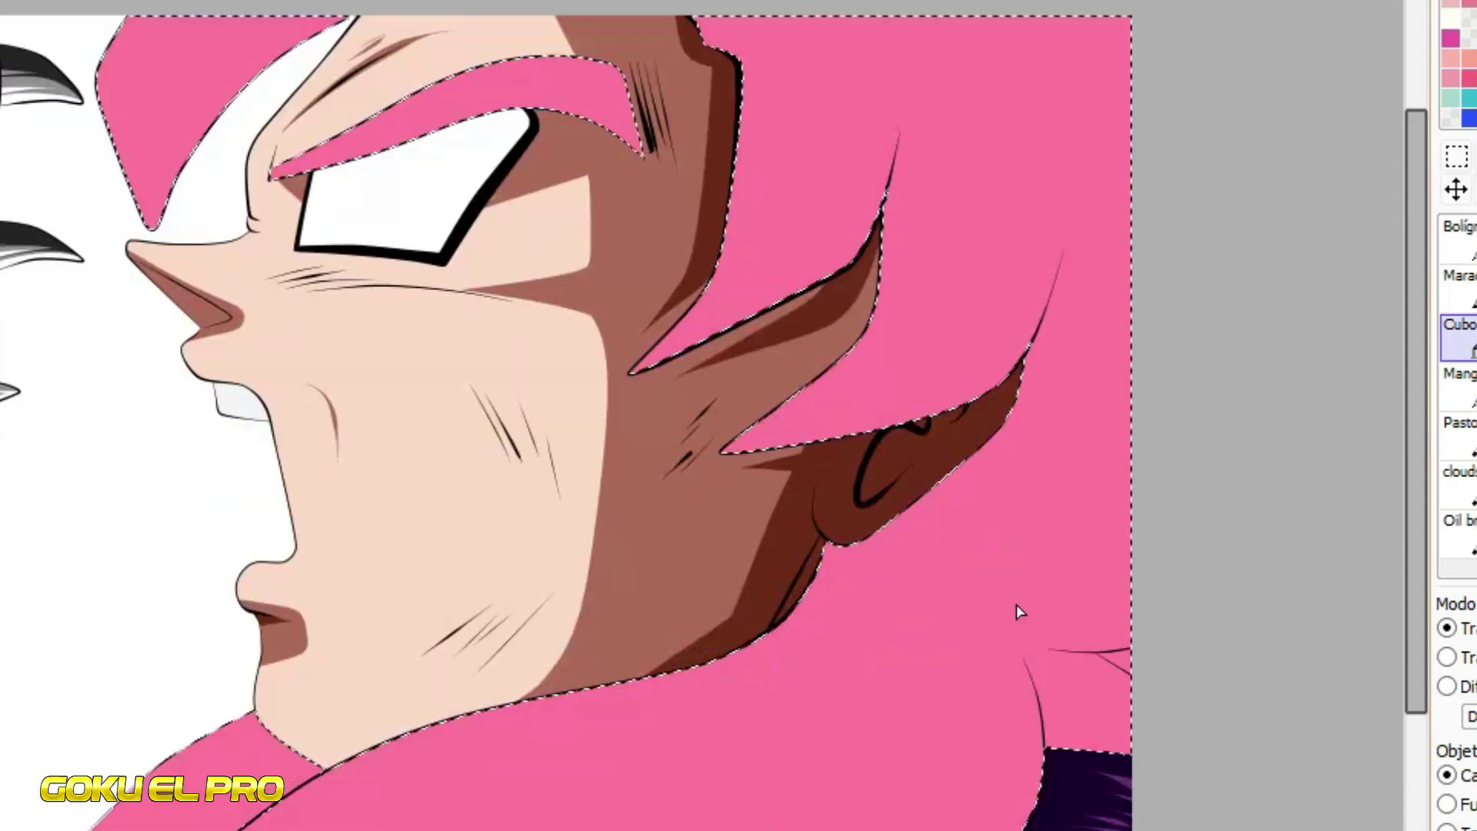
click(1457, 235)
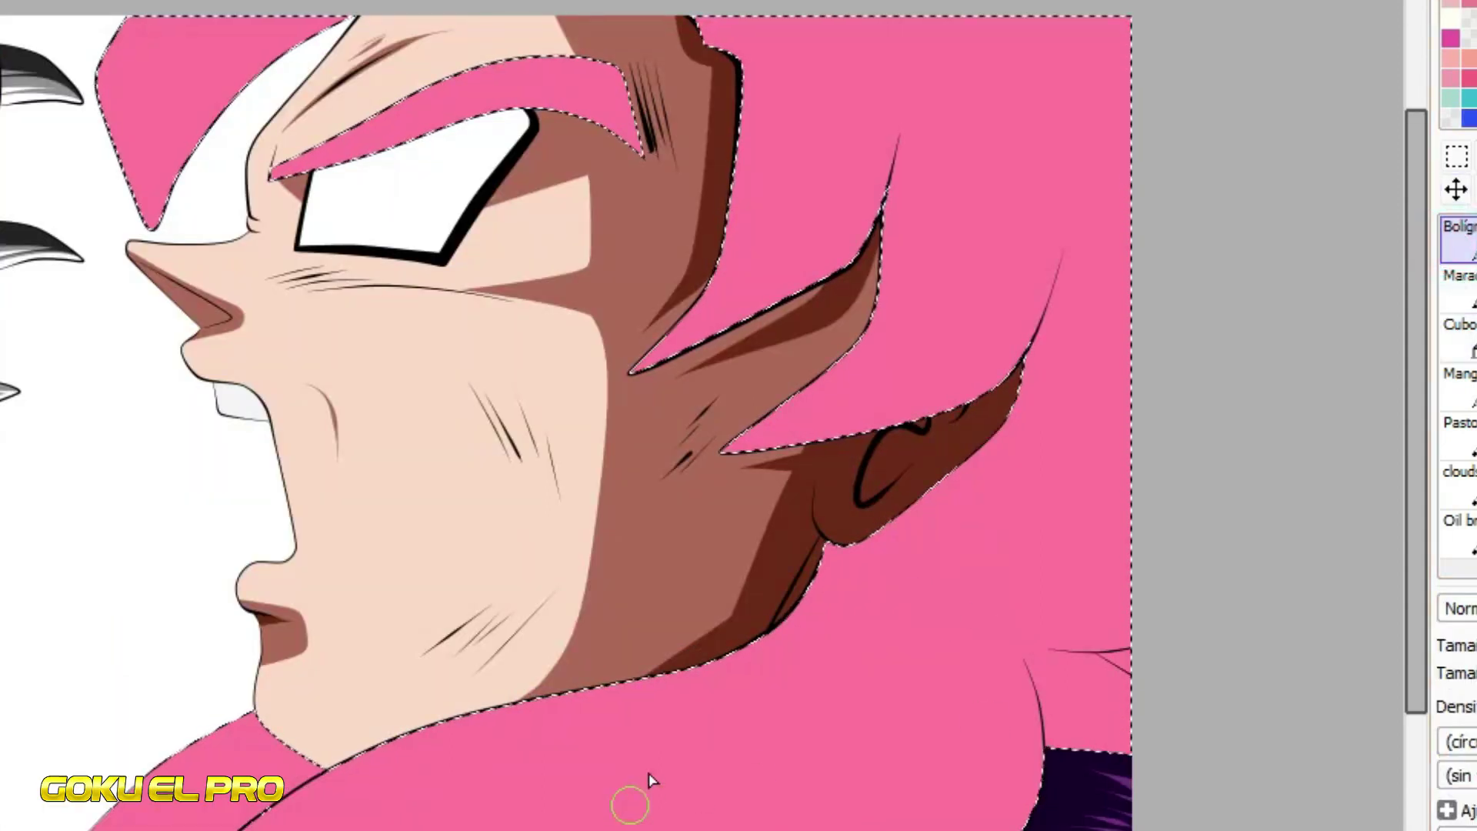
mouse_move(880, 517)
mouse_down()
mouse_move(663, 752)
mouse_move(392, 830)
mouse_up()
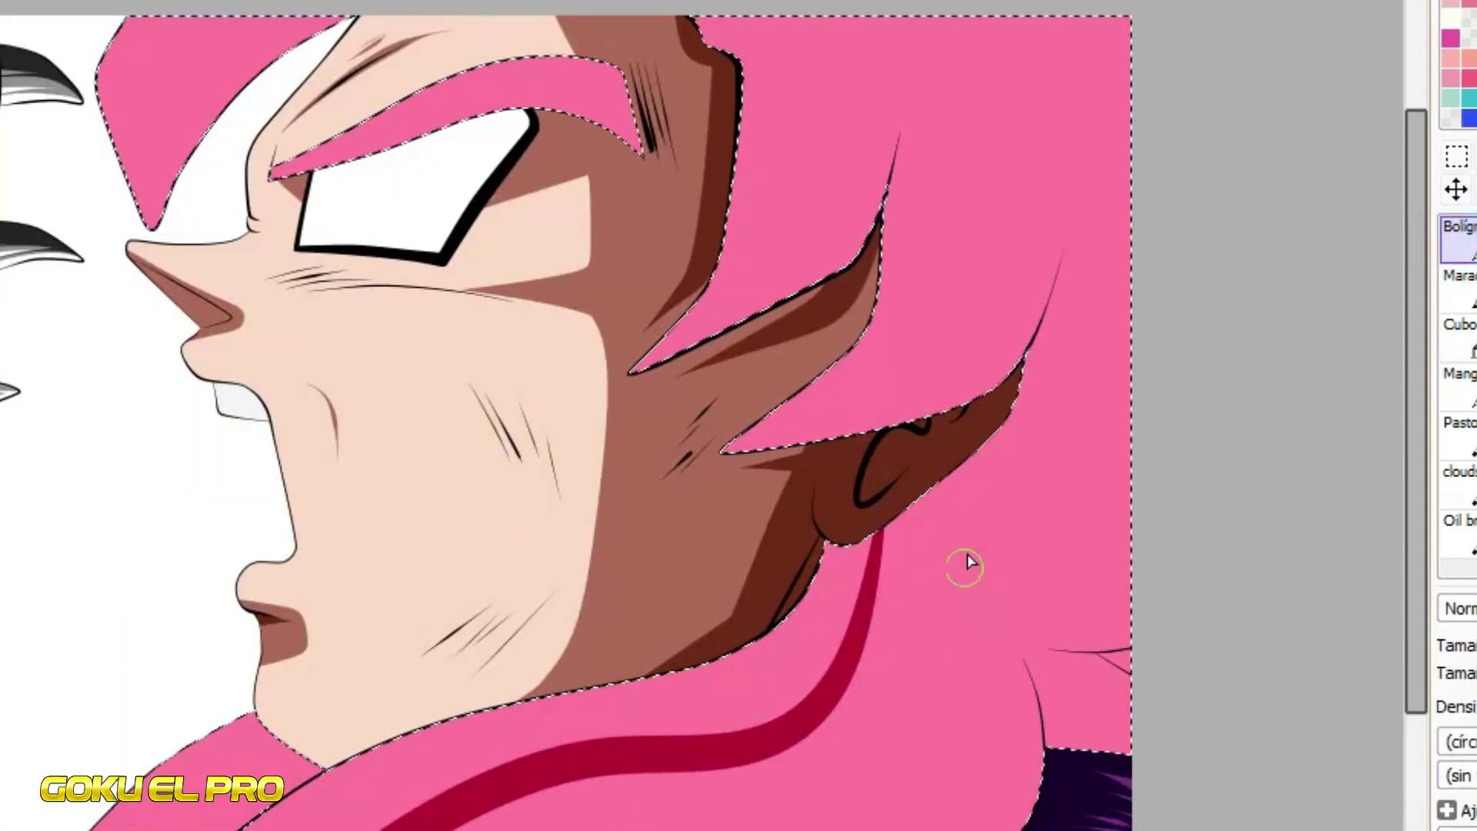
drag(955, 443, 889, 830)
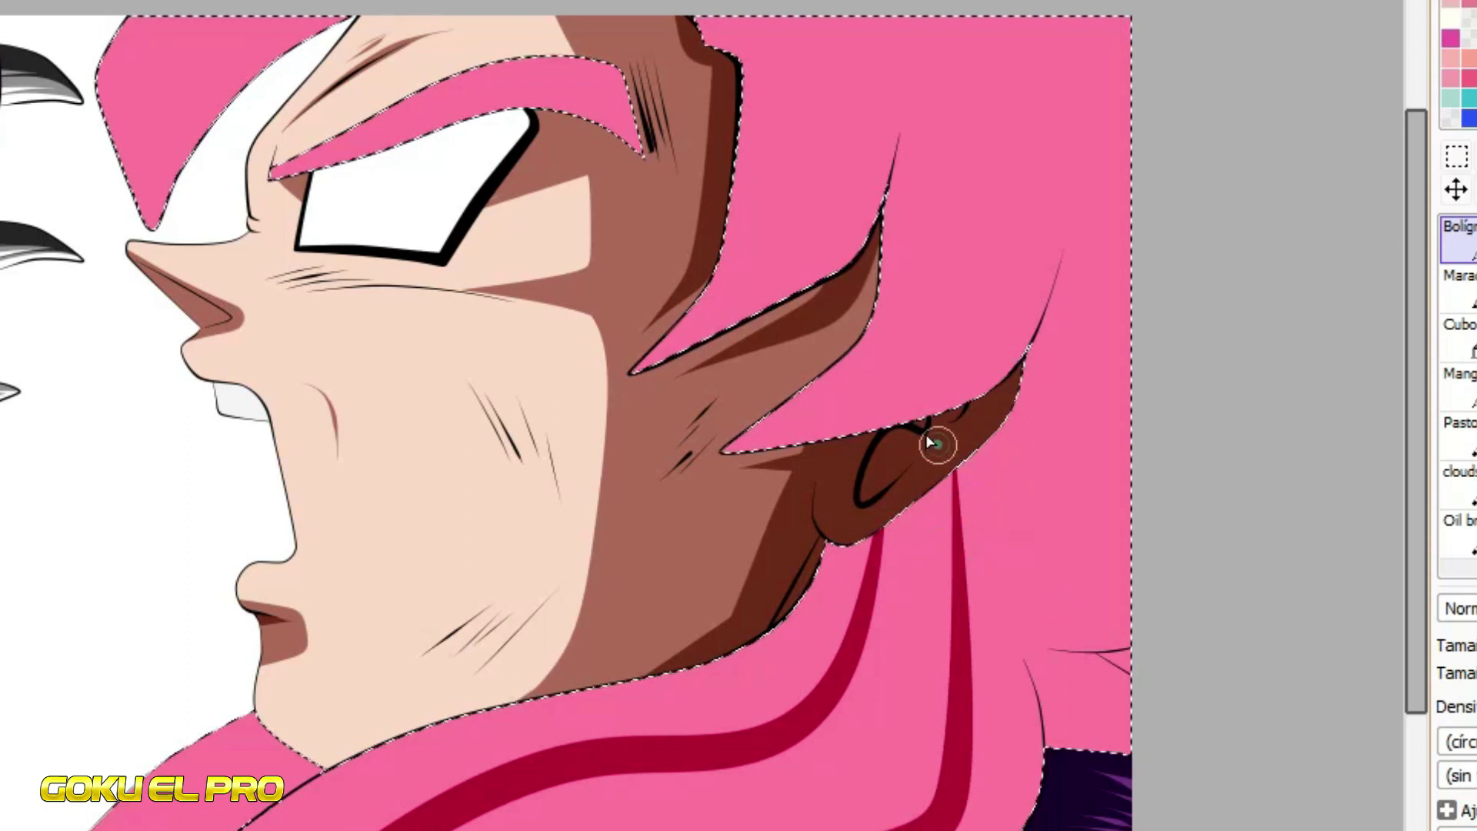
mouse_move(934, 452)
mouse_down()
mouse_move(1028, 701)
mouse_move(1026, 829)
mouse_up()
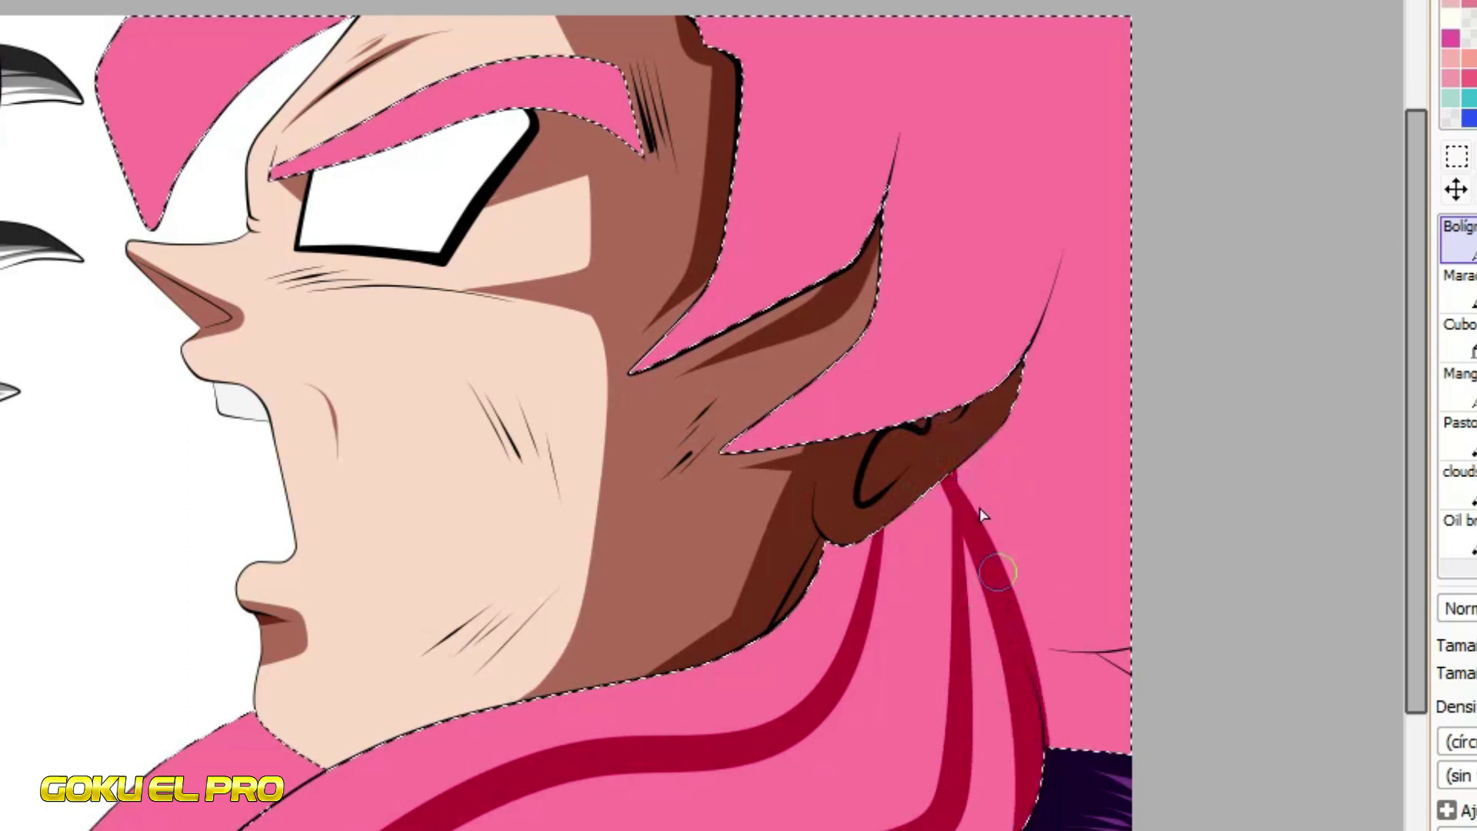
key(ctrl+z)
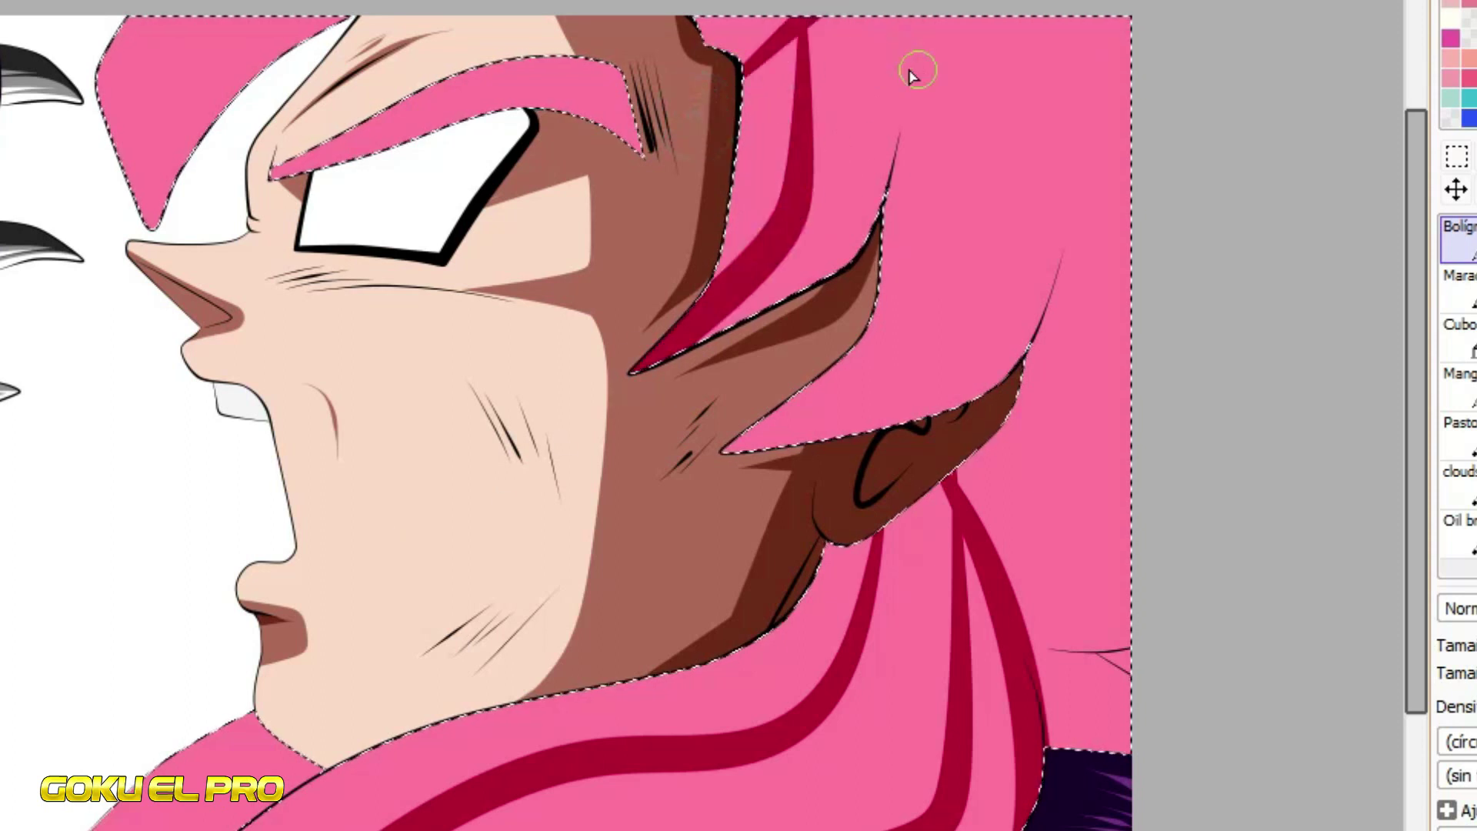
Outline crimson shadows inside the hair spikes above and in front of the ear, from the canvas edge to the tips
mouse_move(847, 231)
mouse_down()
mouse_move(928, 17)
mouse_move(909, 376)
mouse_move(725, 452)
mouse_up()
key(ctrl+z)
mouse_move(929, 3)
mouse_down()
mouse_move(973, 361)
mouse_move(725, 452)
mouse_up()
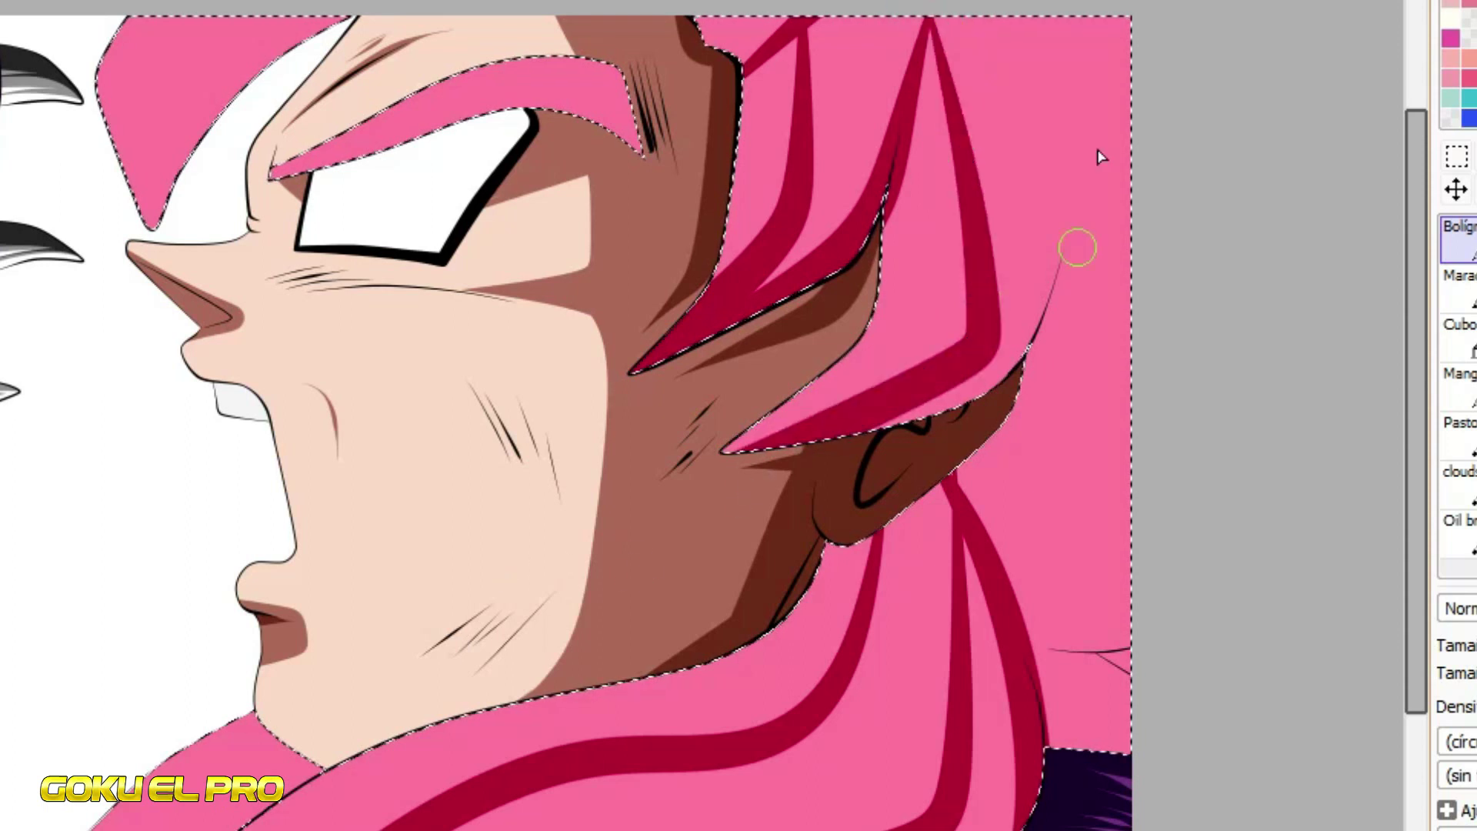
mouse_move(1156, 4)
mouse_down()
mouse_move(849, 436)
mouse_move(725, 452)
mouse_up()
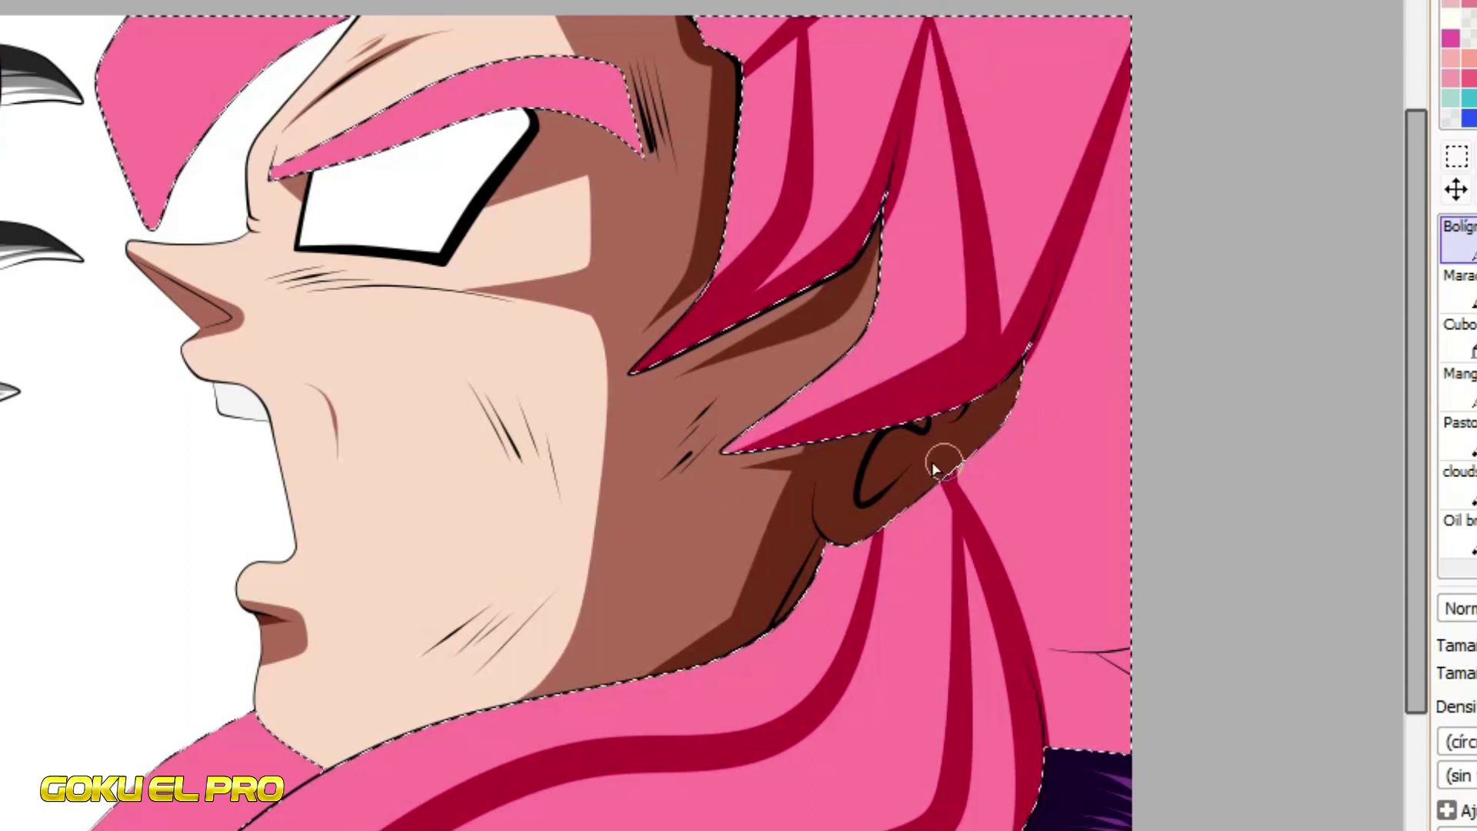
Thicken the crimson shadow strokes running down from behind the ear to the purple garment
drag(935, 470, 1066, 742)
mouse_move(944, 483)
mouse_down()
mouse_move(1029, 658)
mouse_move(1009, 828)
mouse_up()
key(ctrl+z)
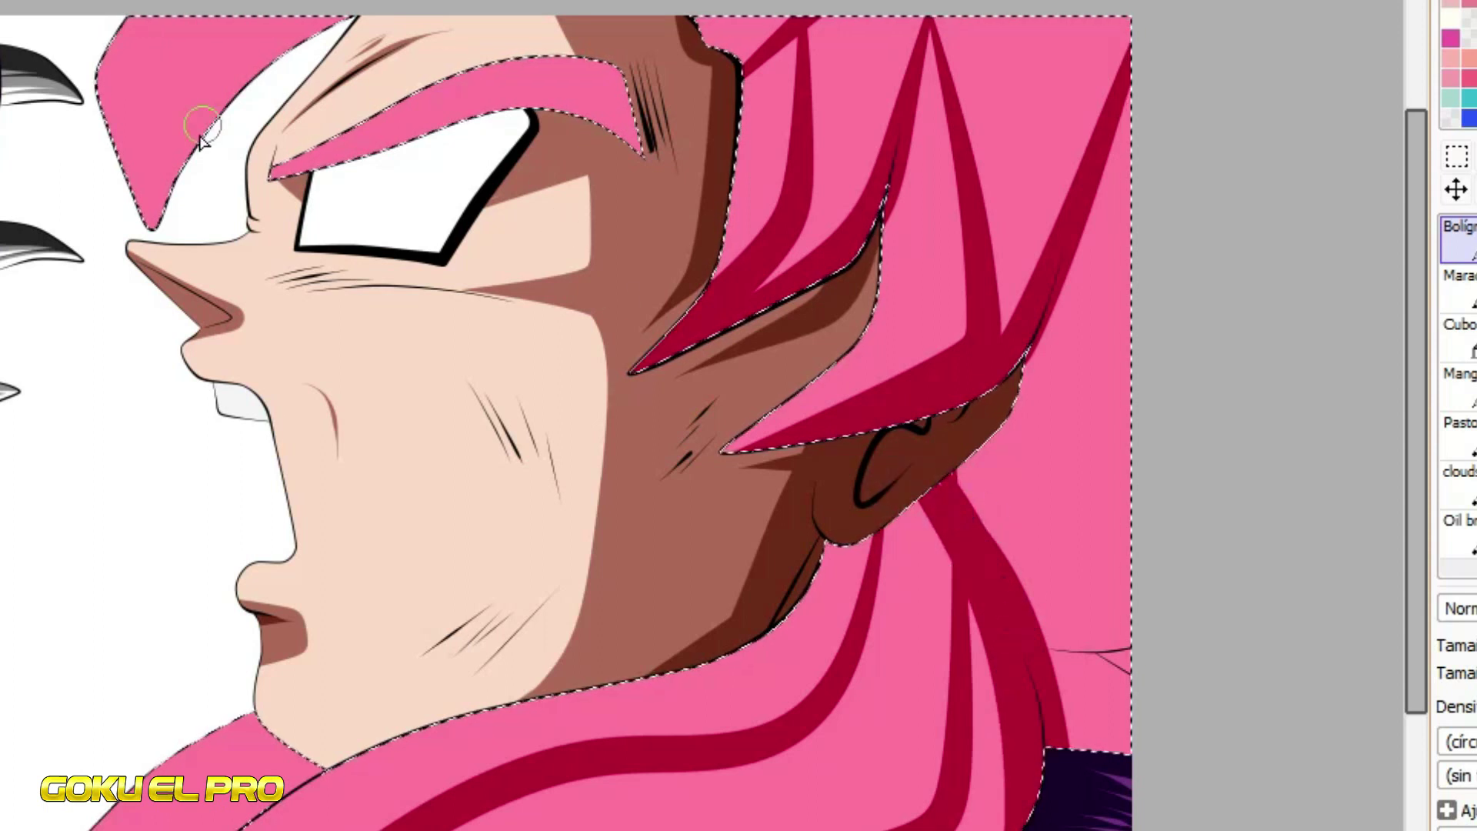
Outline a forked crimson shadow in the front lock, branching from its tip up to the canvas edge
drag(156, 222, 206, 17)
key(ctrl+z)
drag(156, 222, 183, 17)
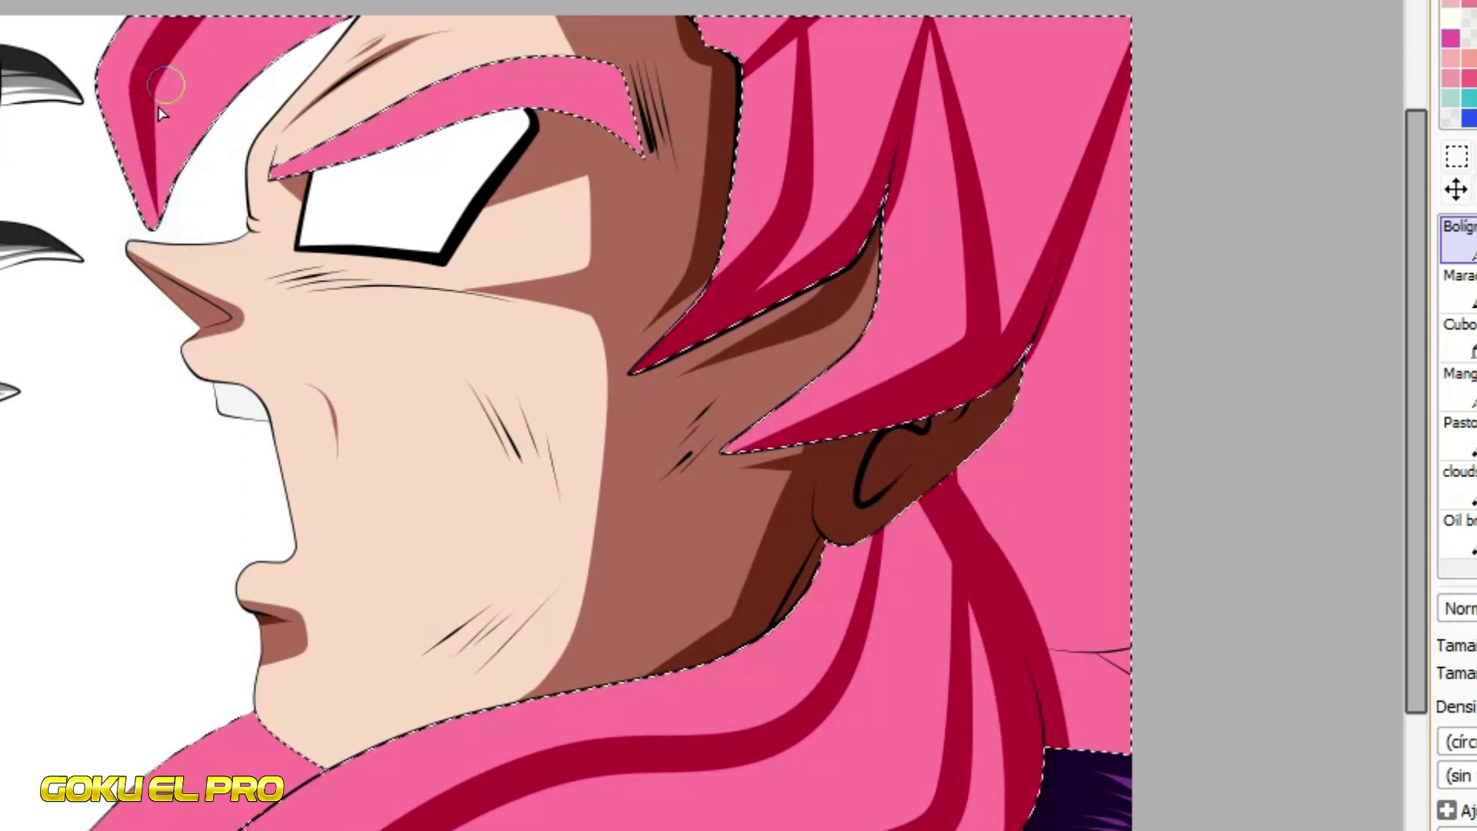
drag(158, 146, 311, 19)
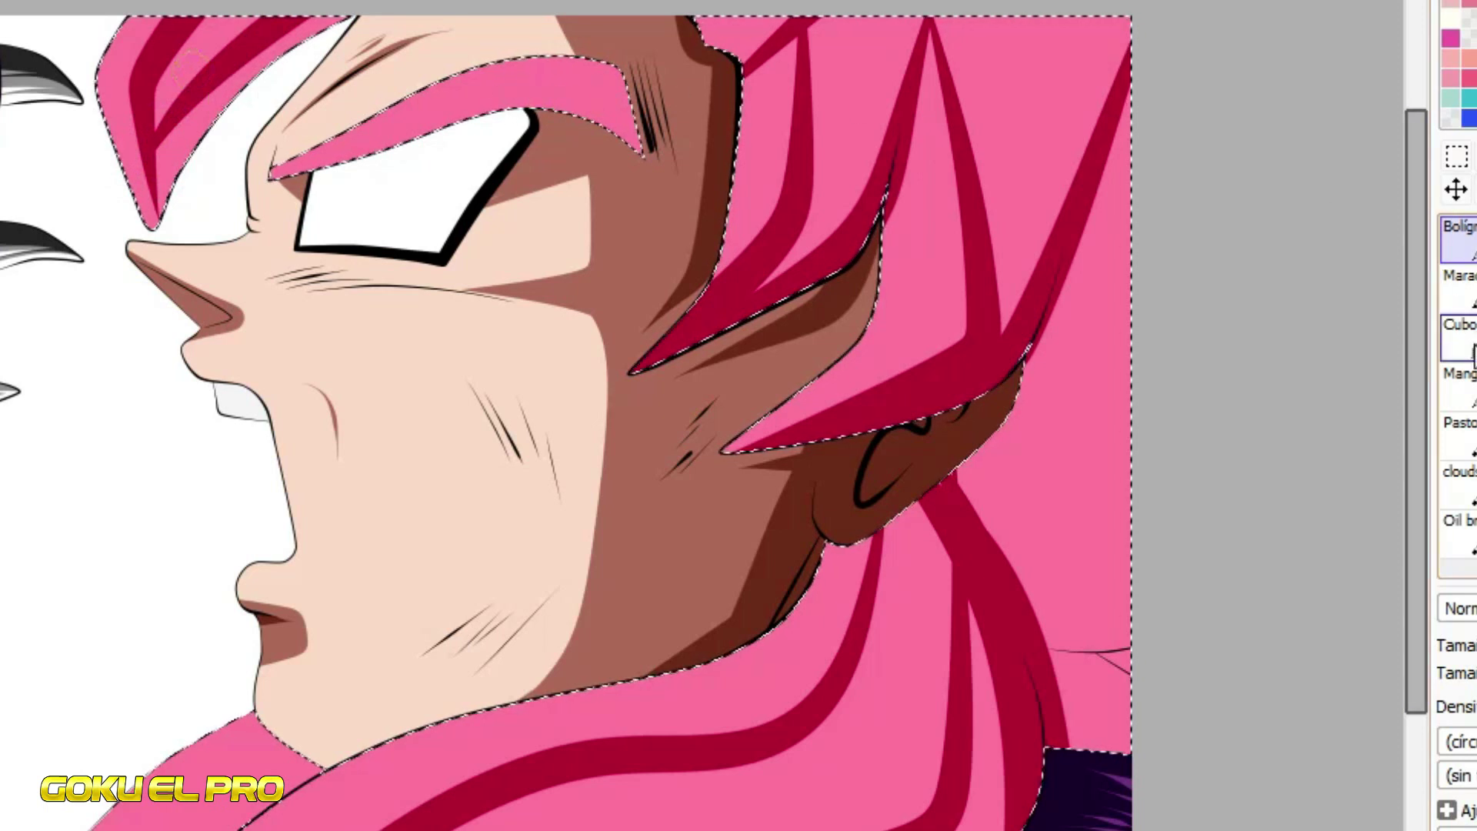
Fill the eyebrow and the outlined shadow areas of the hair and collar with crimson
click(491, 102)
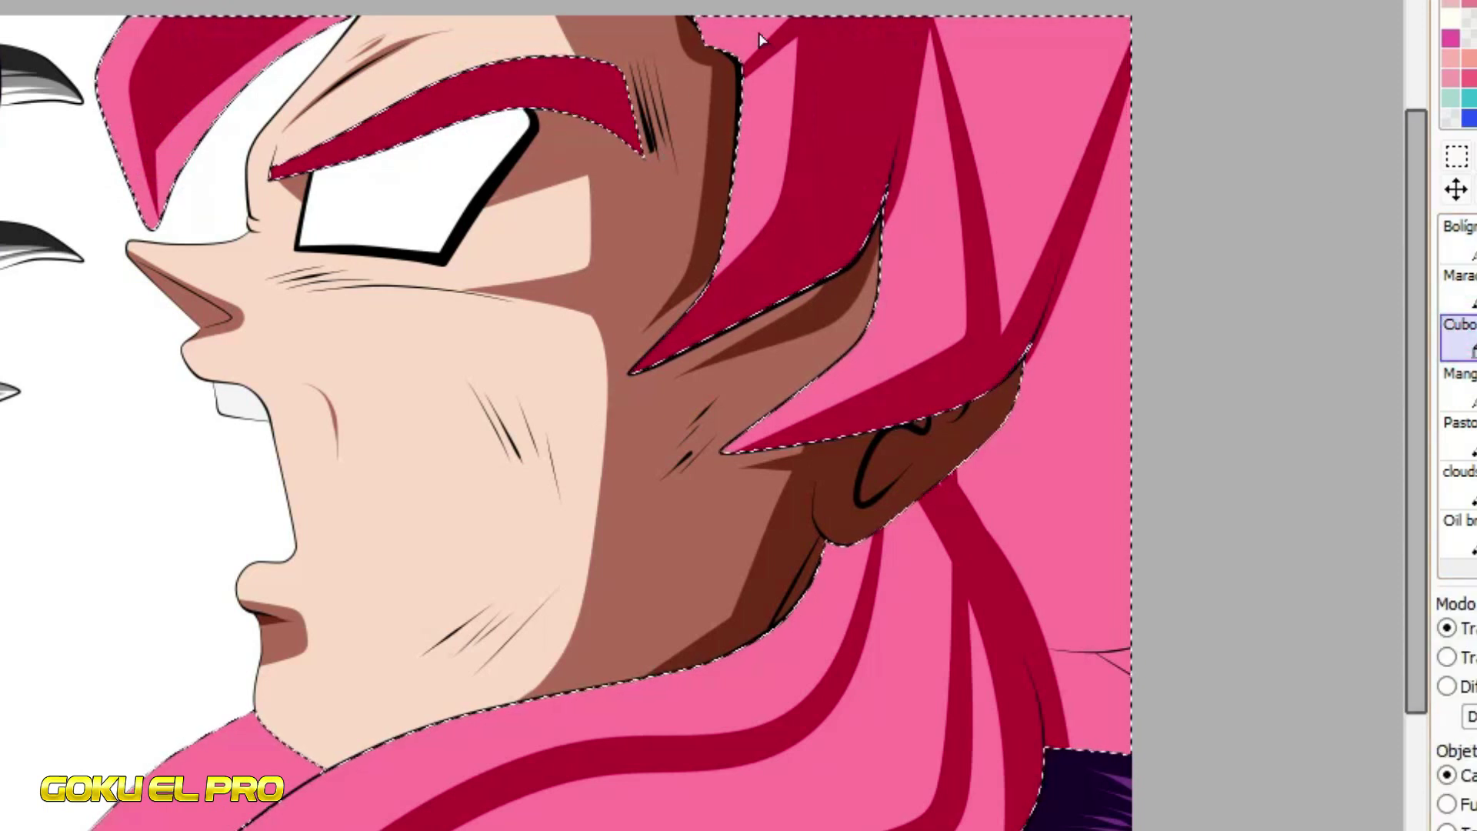
click(1022, 63)
click(1112, 266)
click(875, 716)
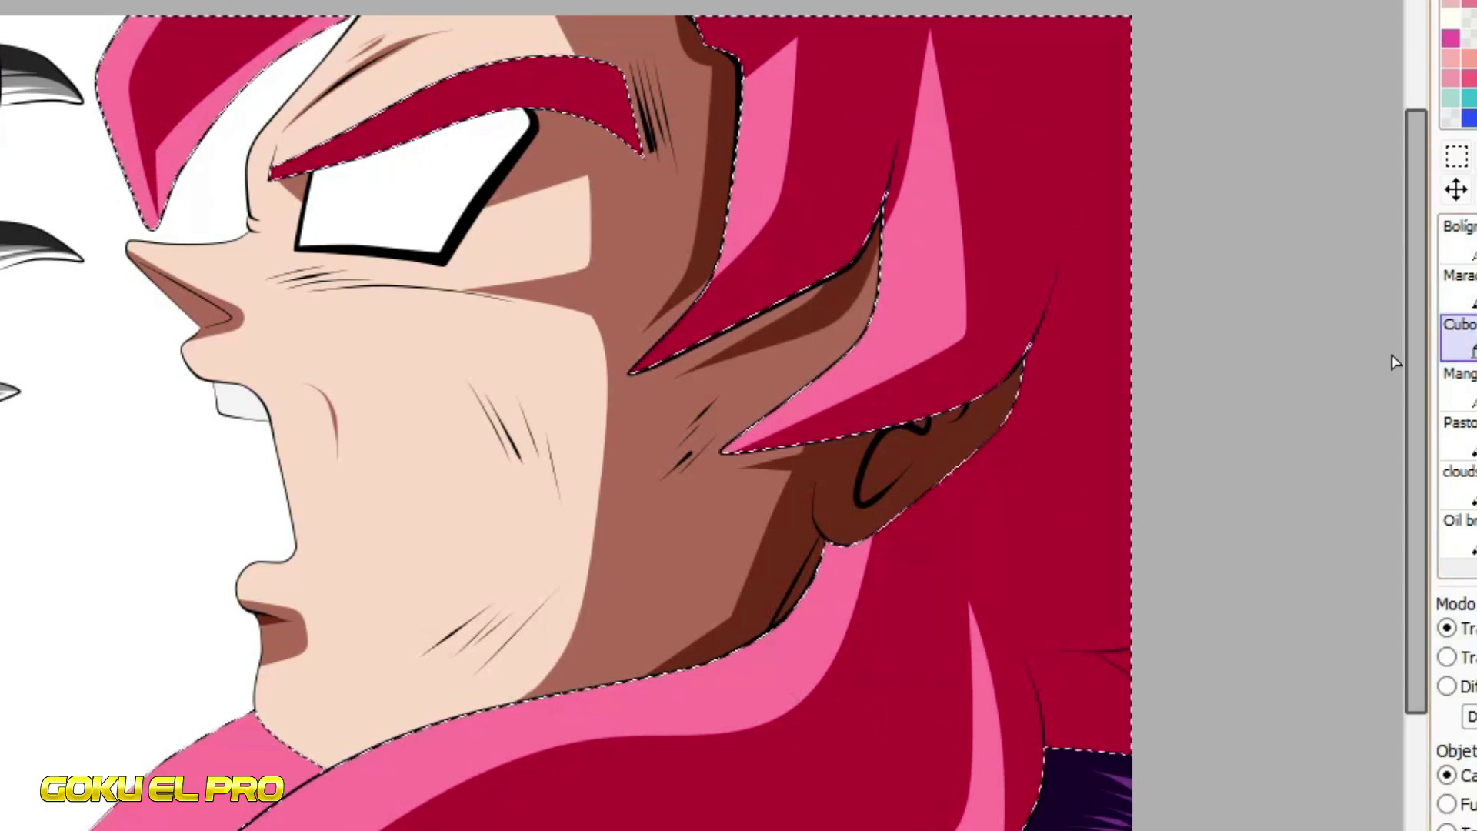
Paint crimson over the collar's pink band, leaving a thin rim along the jaw and a pointed highlight below it
click(1462, 242)
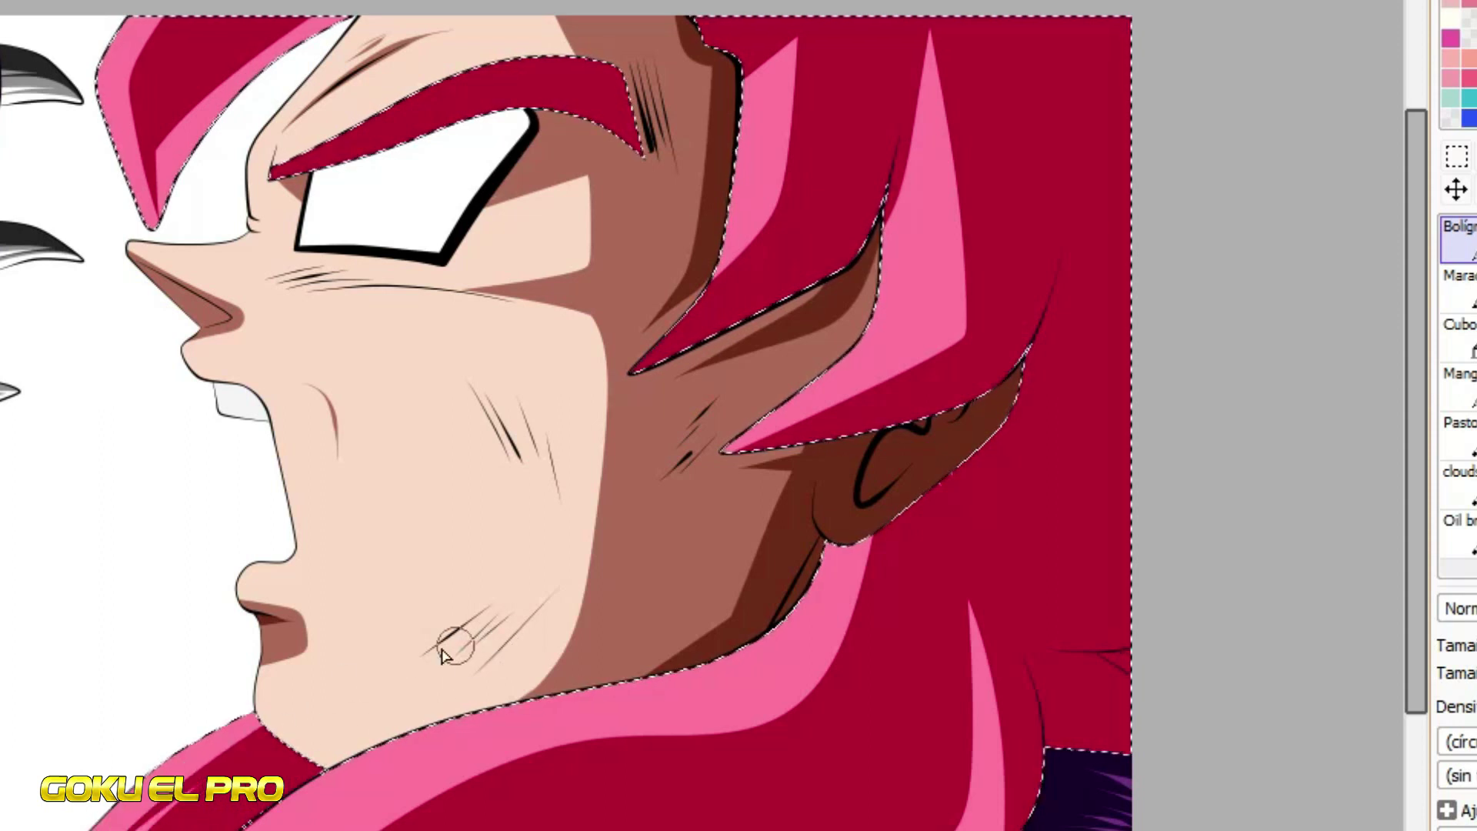
drag(496, 750, 865, 468)
key(ctrl+z)
drag(329, 826, 839, 509)
click(849, 561)
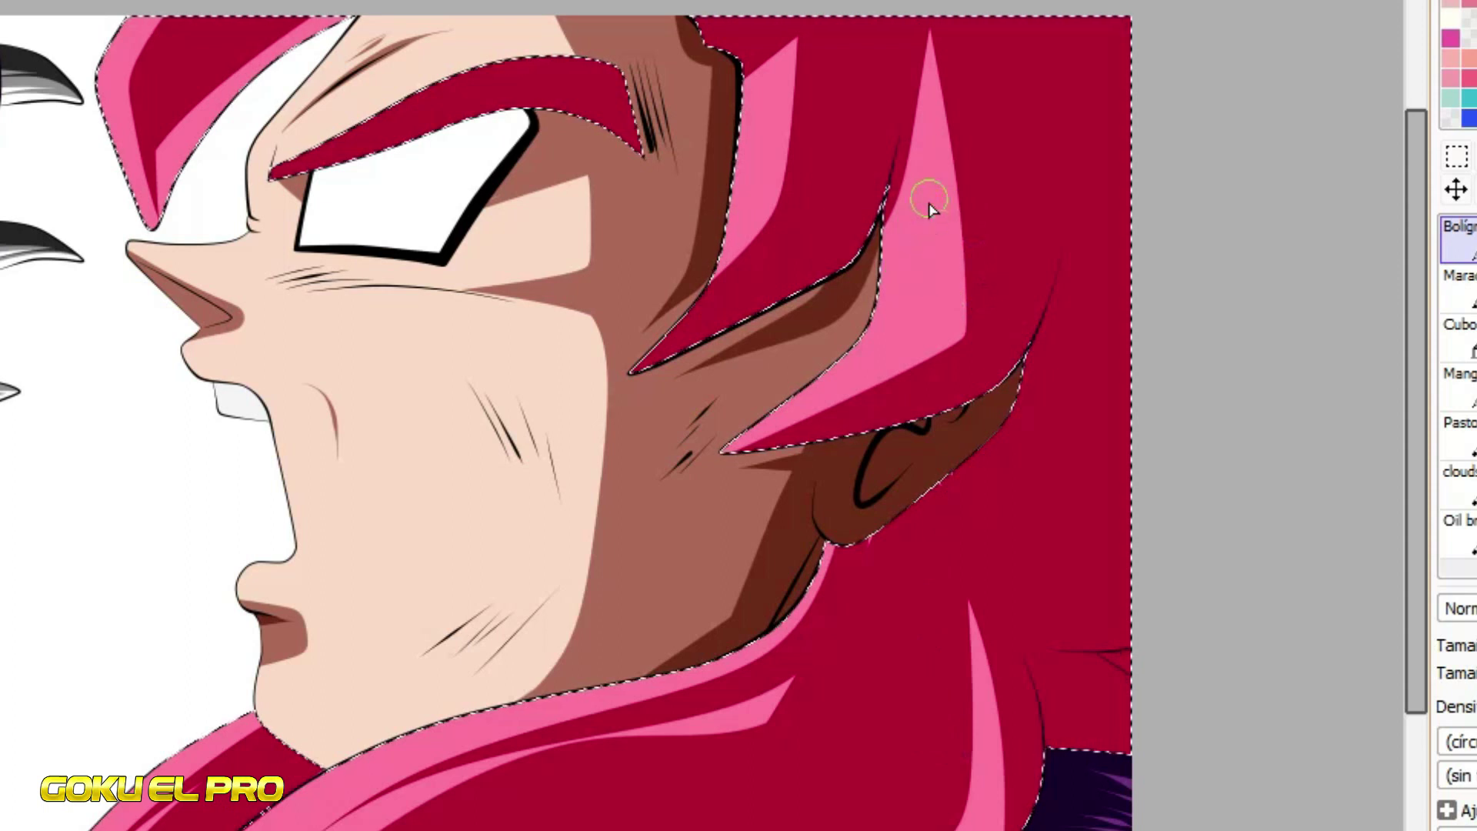
Draw a very dark red shadow line from below the ear, curving along the middle of the collar
click(887, 614)
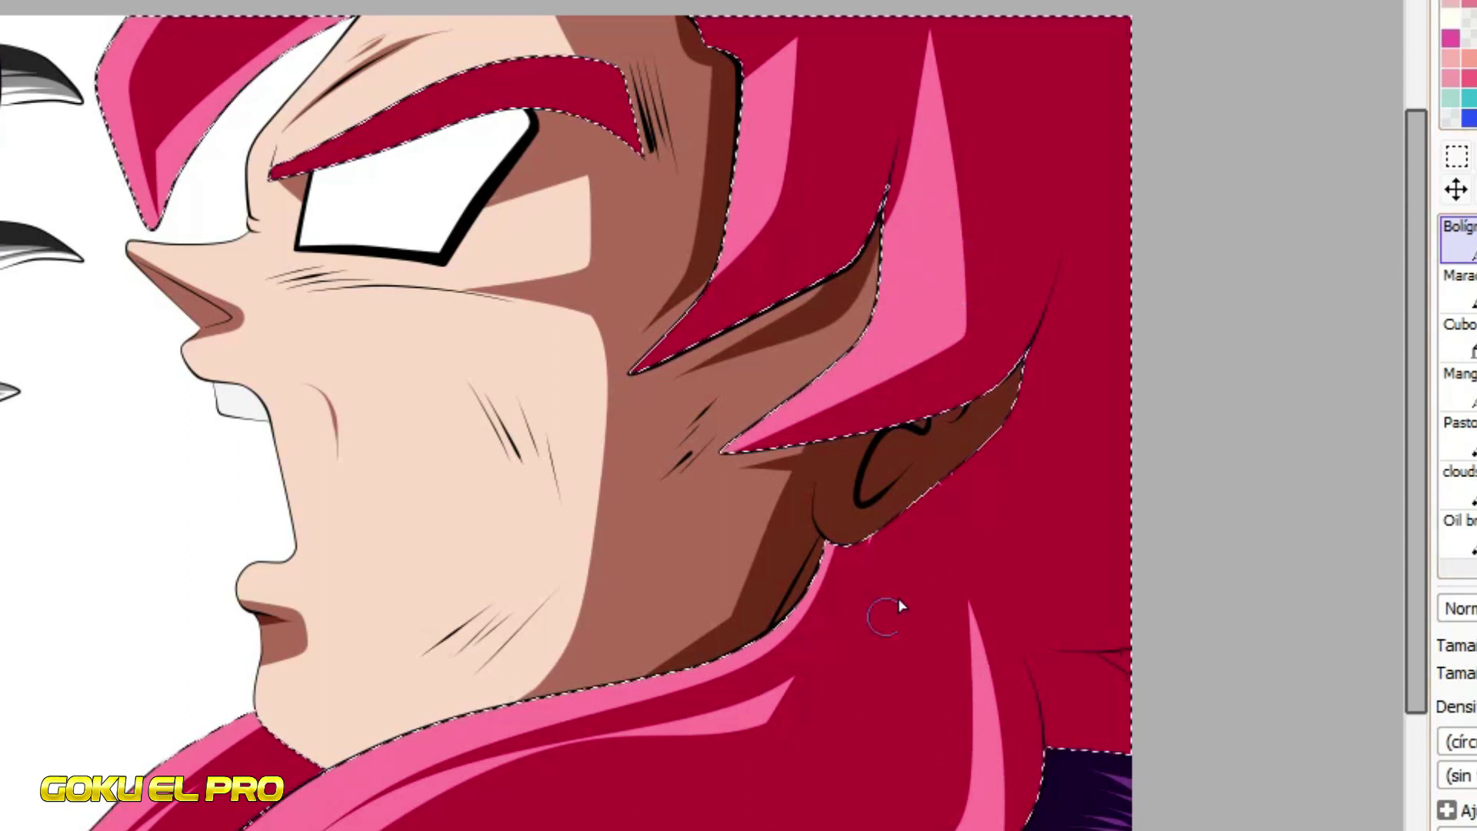
mouse_move(546, 827)
mouse_down()
mouse_move(880, 752)
mouse_move(948, 499)
mouse_up()
key(ctrl+z)
click(878, 558)
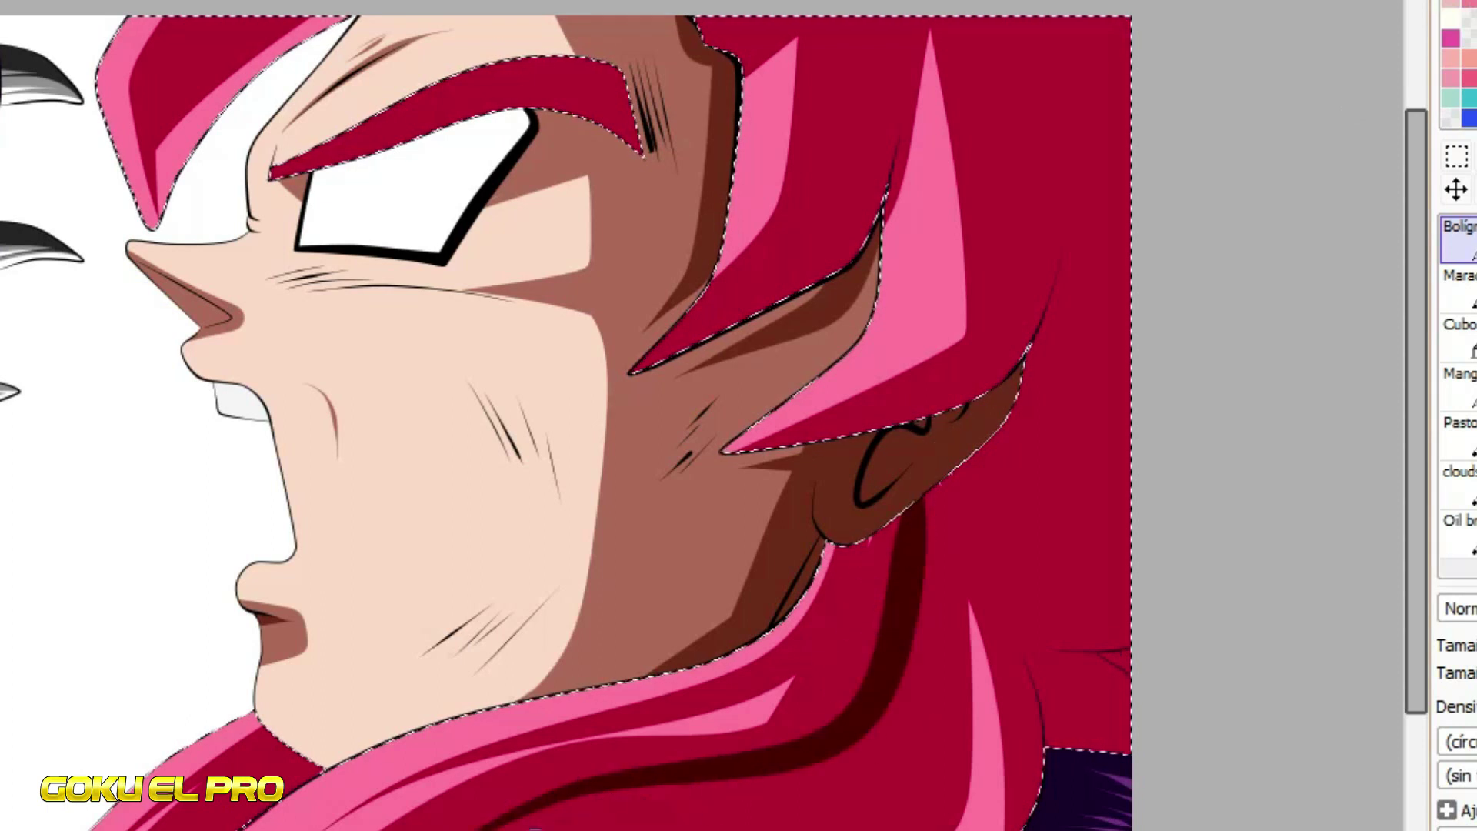
key(ctrl+z)
mouse_move(504, 829)
mouse_down()
mouse_move(891, 651)
mouse_move(925, 500)
mouse_up()
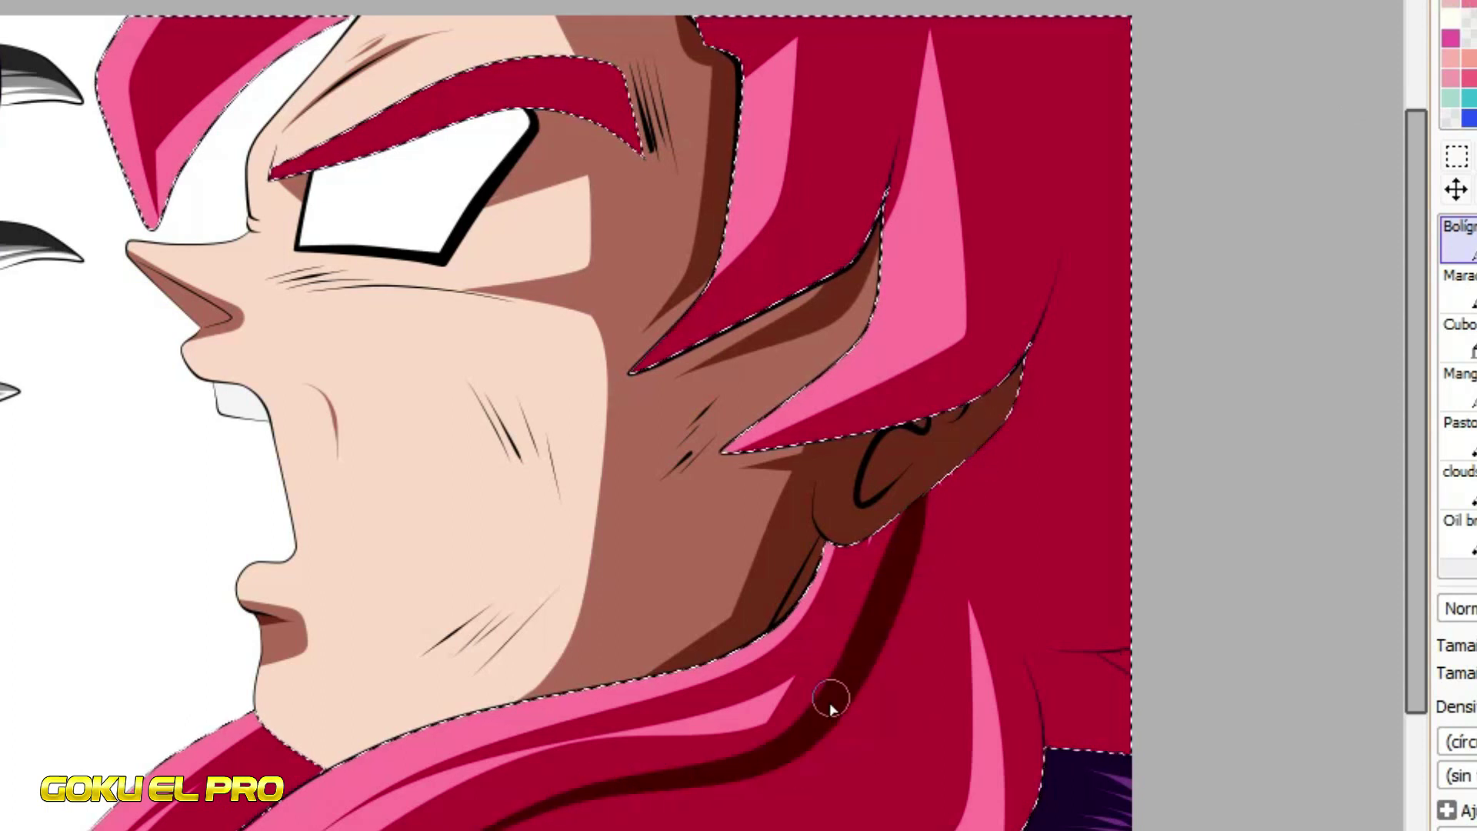
Widen the very dark red shadow beneath and behind the ear, and outline a second fold lower on the collar
drag(831, 698, 915, 466)
drag(791, 744, 923, 515)
drag(813, 743, 1035, 399)
key(ctrl+z)
drag(821, 734, 1014, 429)
key(ctrl+z)
click(820, 735)
click(927, 500)
mouse_move(957, 487)
mouse_down()
mouse_move(915, 550)
mouse_move(906, 514)
mouse_up()
drag(791, 762, 1116, 265)
mouse_move(917, 602)
mouse_down()
mouse_move(844, 814)
mouse_move(641, 828)
mouse_up()
drag(792, 754, 1101, 331)
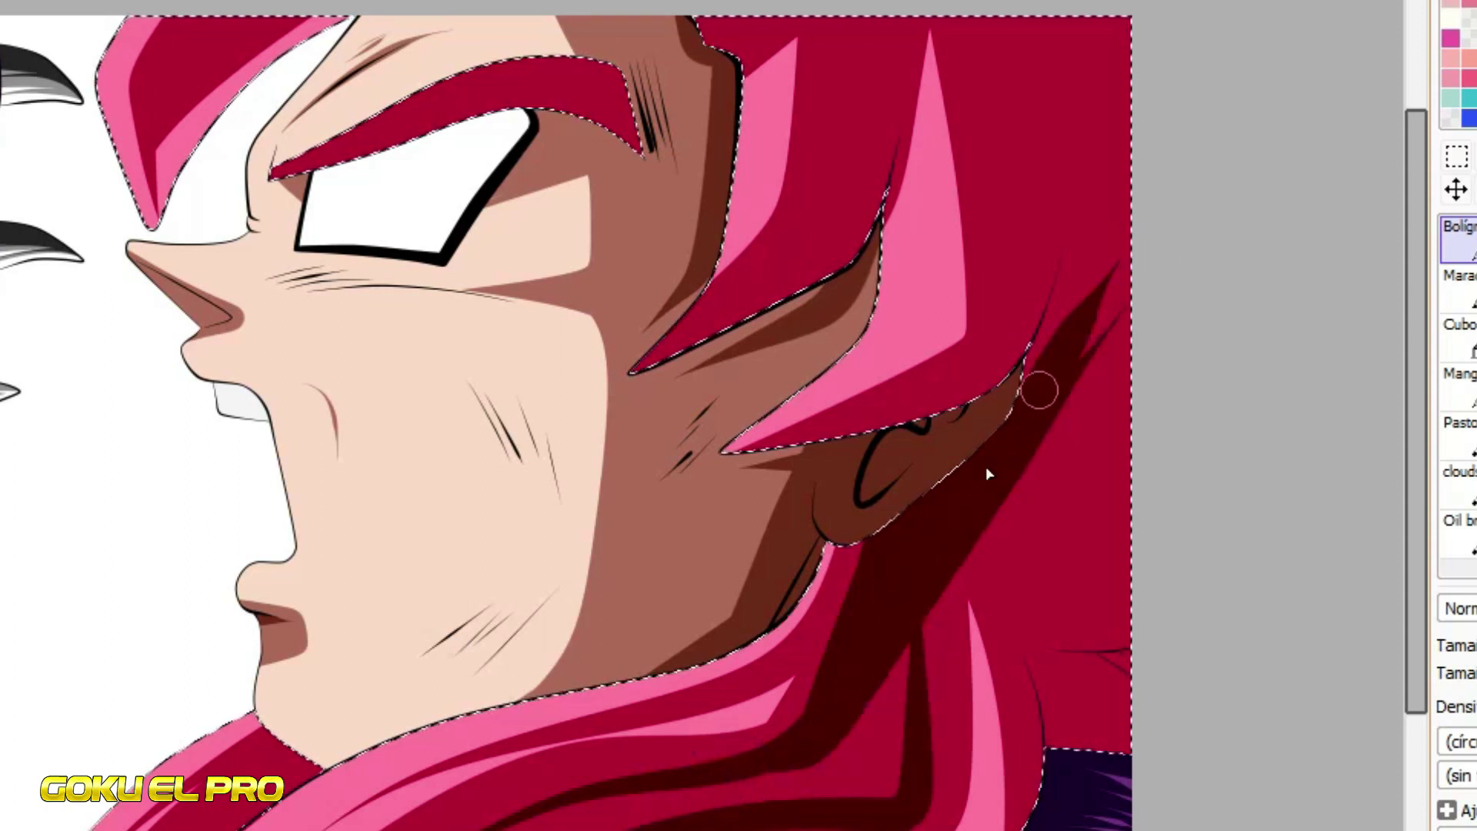
Extend the very dark red shadow behind the ear to the canvas edge and paint over its remaining crimson gaps
key(ctrl+z)
drag(504, 810, 947, 538)
key(ctrl+z)
mouse_move(469, 828)
mouse_down()
mouse_move(570, 811)
mouse_move(1147, 257)
mouse_up()
drag(755, 777, 759, 772)
click(841, 660)
click(801, 702)
click(529, 808)
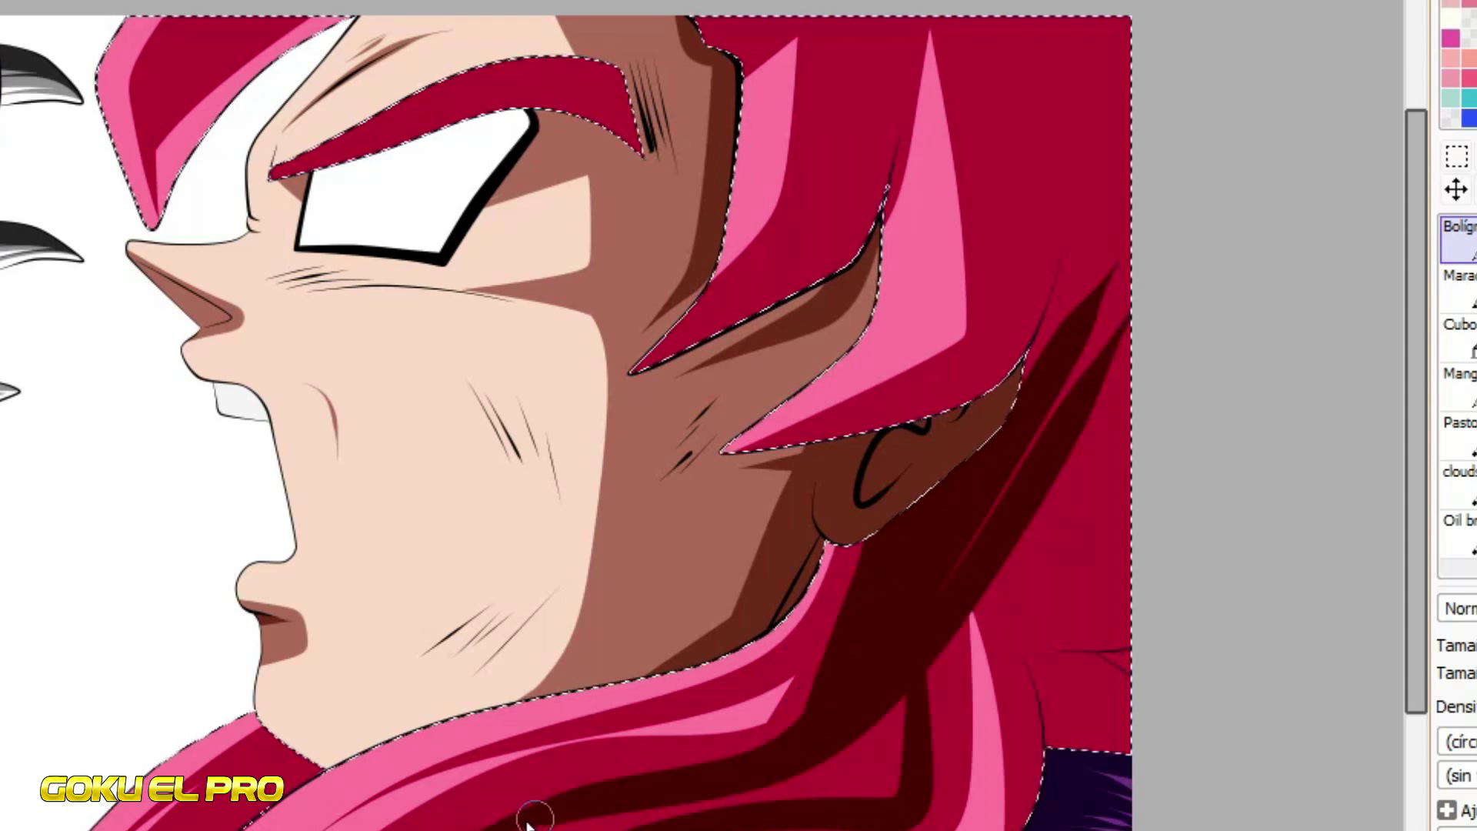
click(976, 526)
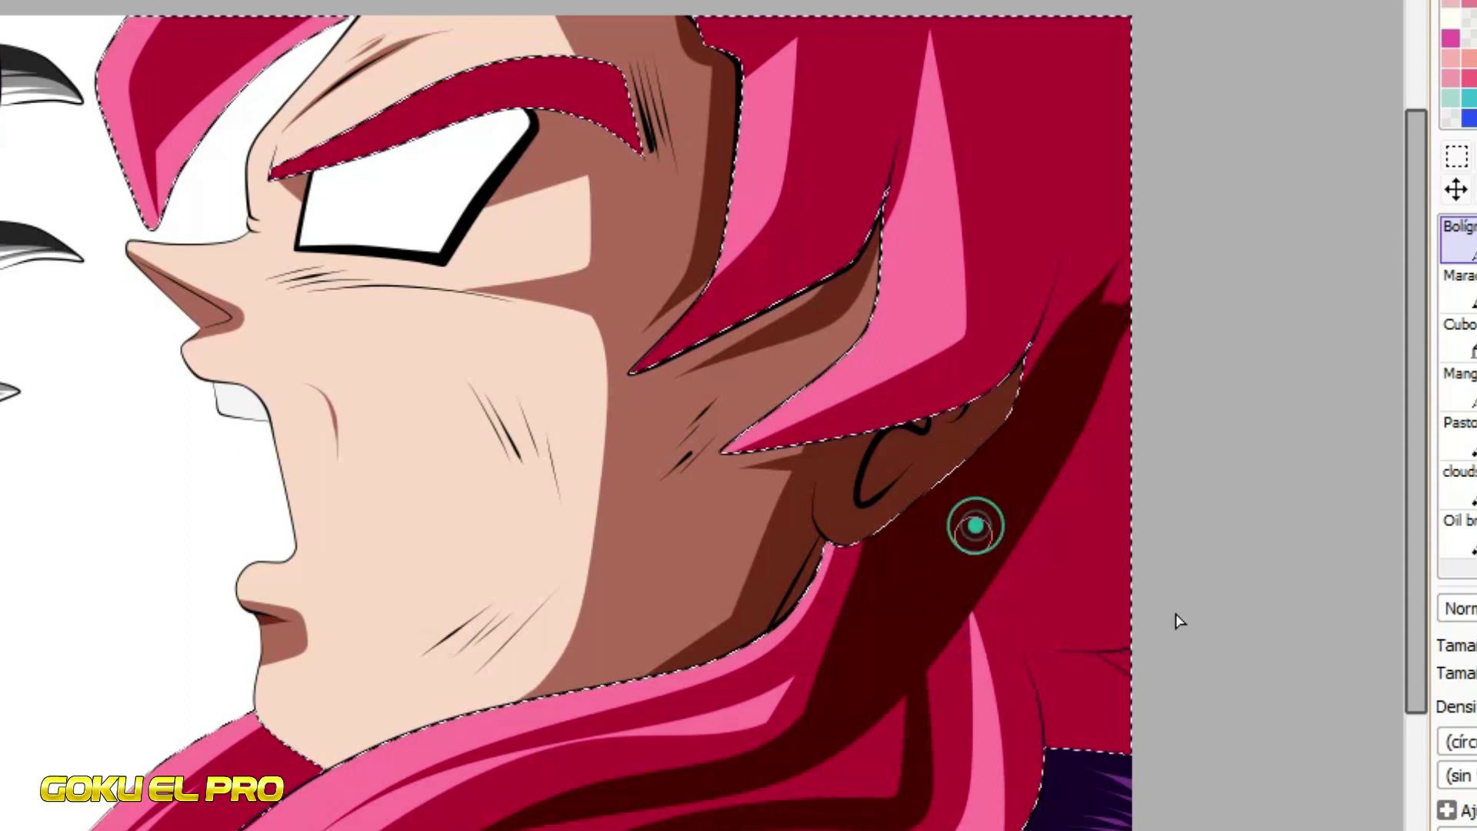
Outline a very dark red shadow along the back of the hair and fill the enclosed area behind the ear
click(838, 432)
click(1069, 148)
click(806, 454)
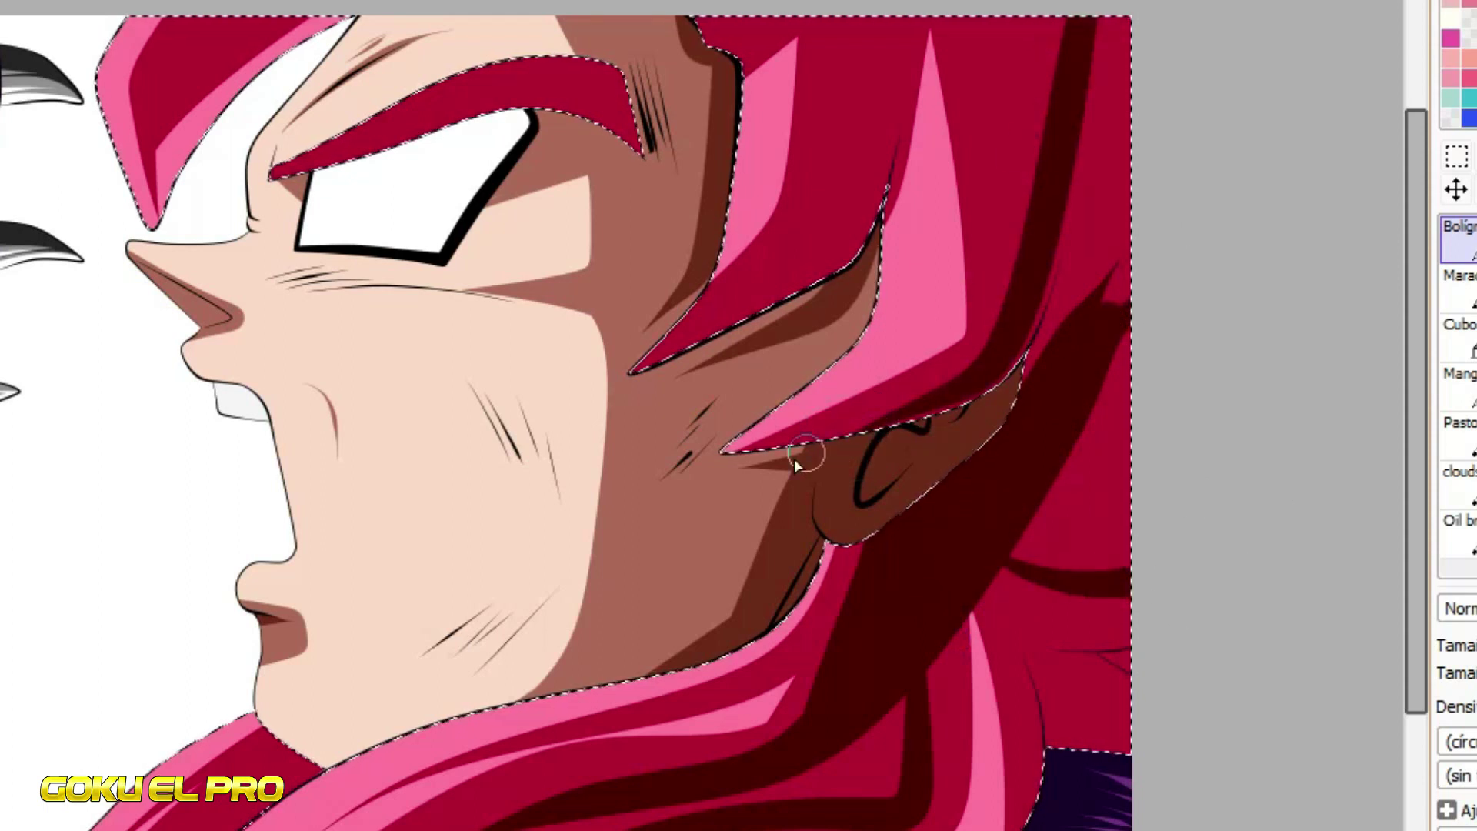
click(1458, 324)
click(1105, 224)
click(1114, 501)
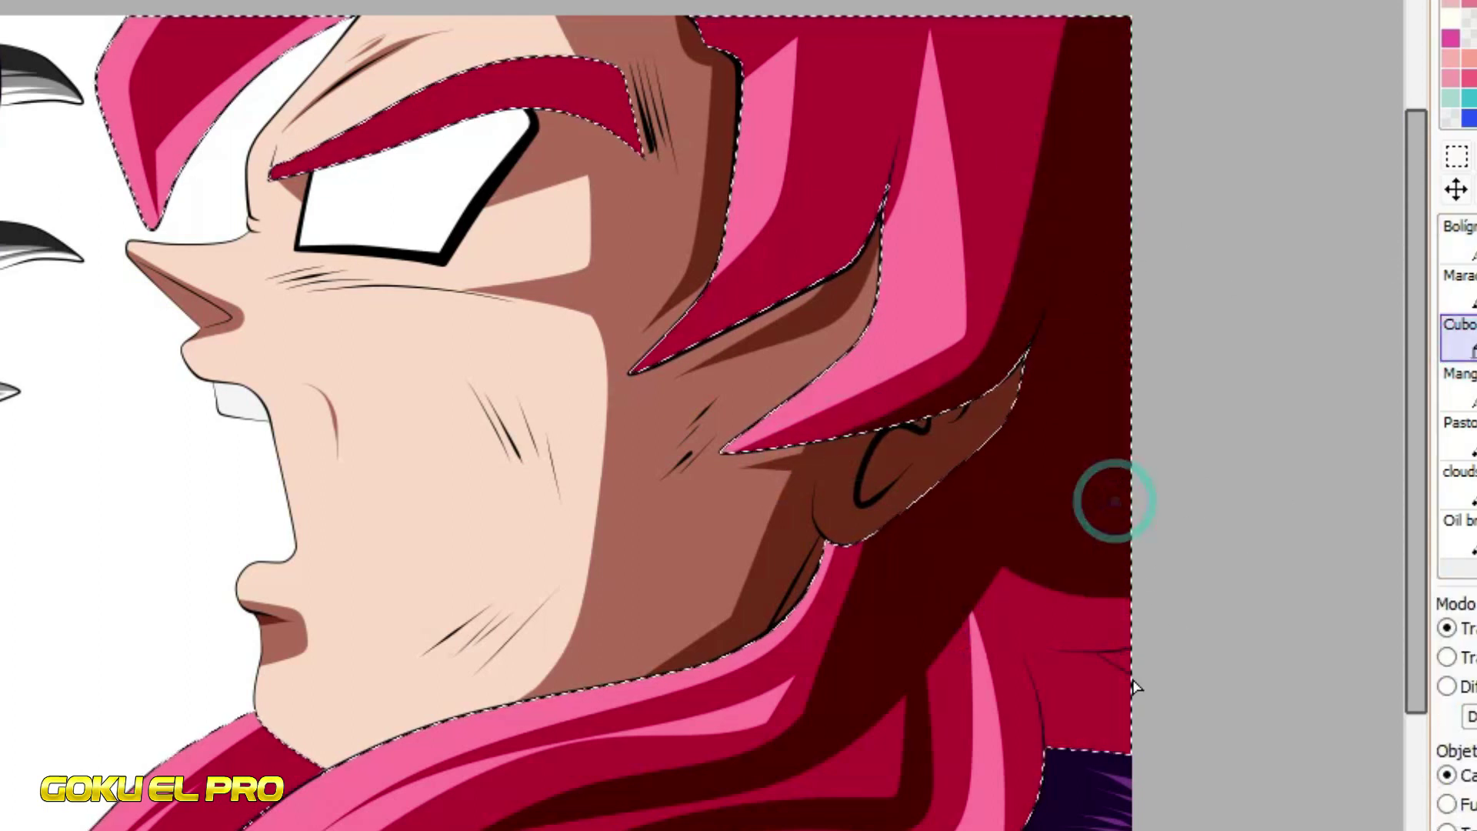
Outline the back edge of the collar's pointed fold and fill the area behind it with very dark red
click(1462, 243)
drag(979, 566, 1062, 737)
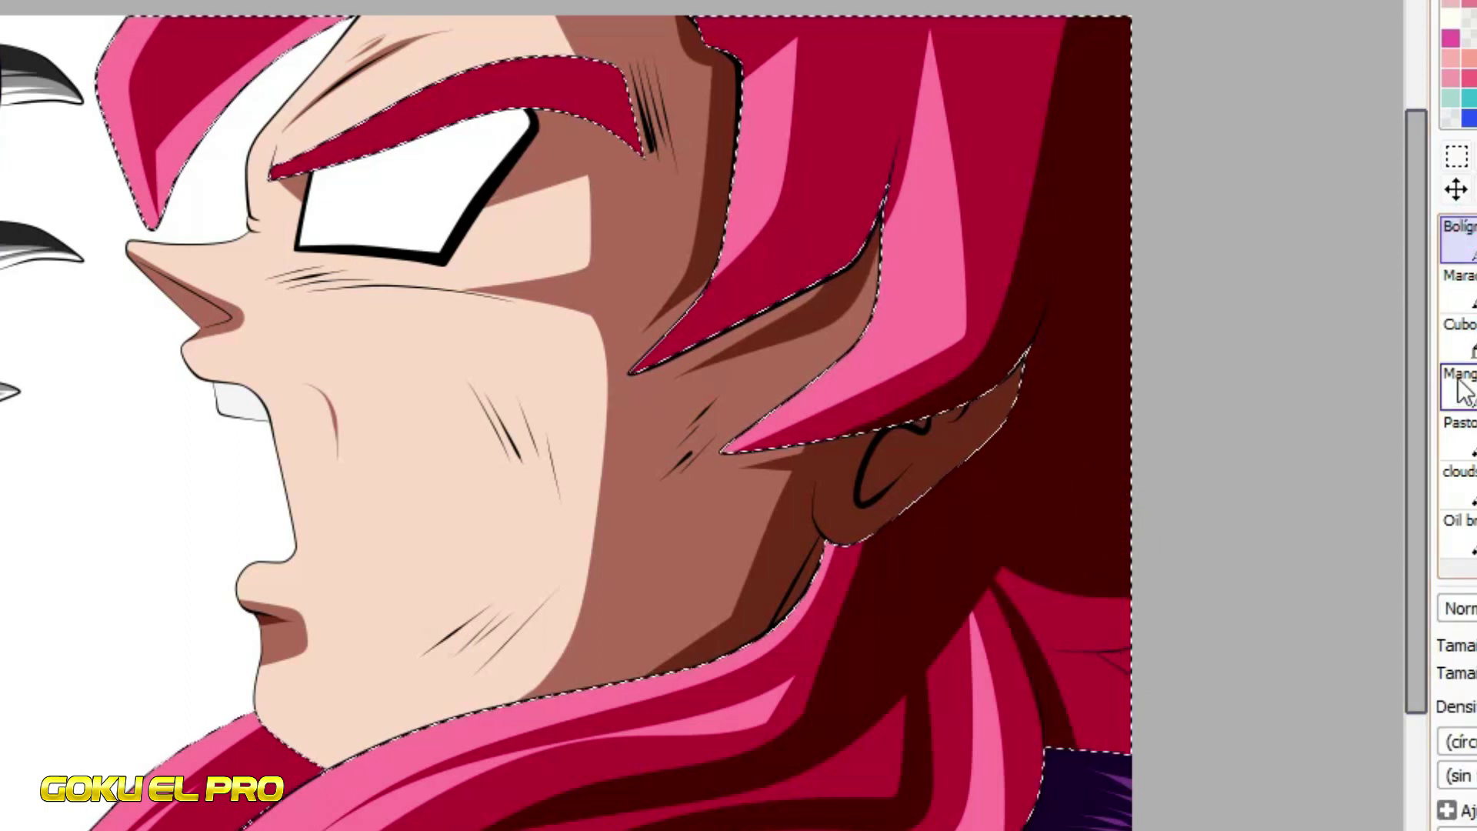
click(1458, 324)
click(1070, 647)
Draw tapered dark red streaks inside the upper hair spikes and the front lock
key(n)
mouse_move(758, 299)
mouse_down()
mouse_move(851, 215)
mouse_move(883, 18)
mouse_up()
drag(821, 194, 845, 18)
drag(160, 105, 257, 19)
drag(162, 77, 219, 18)
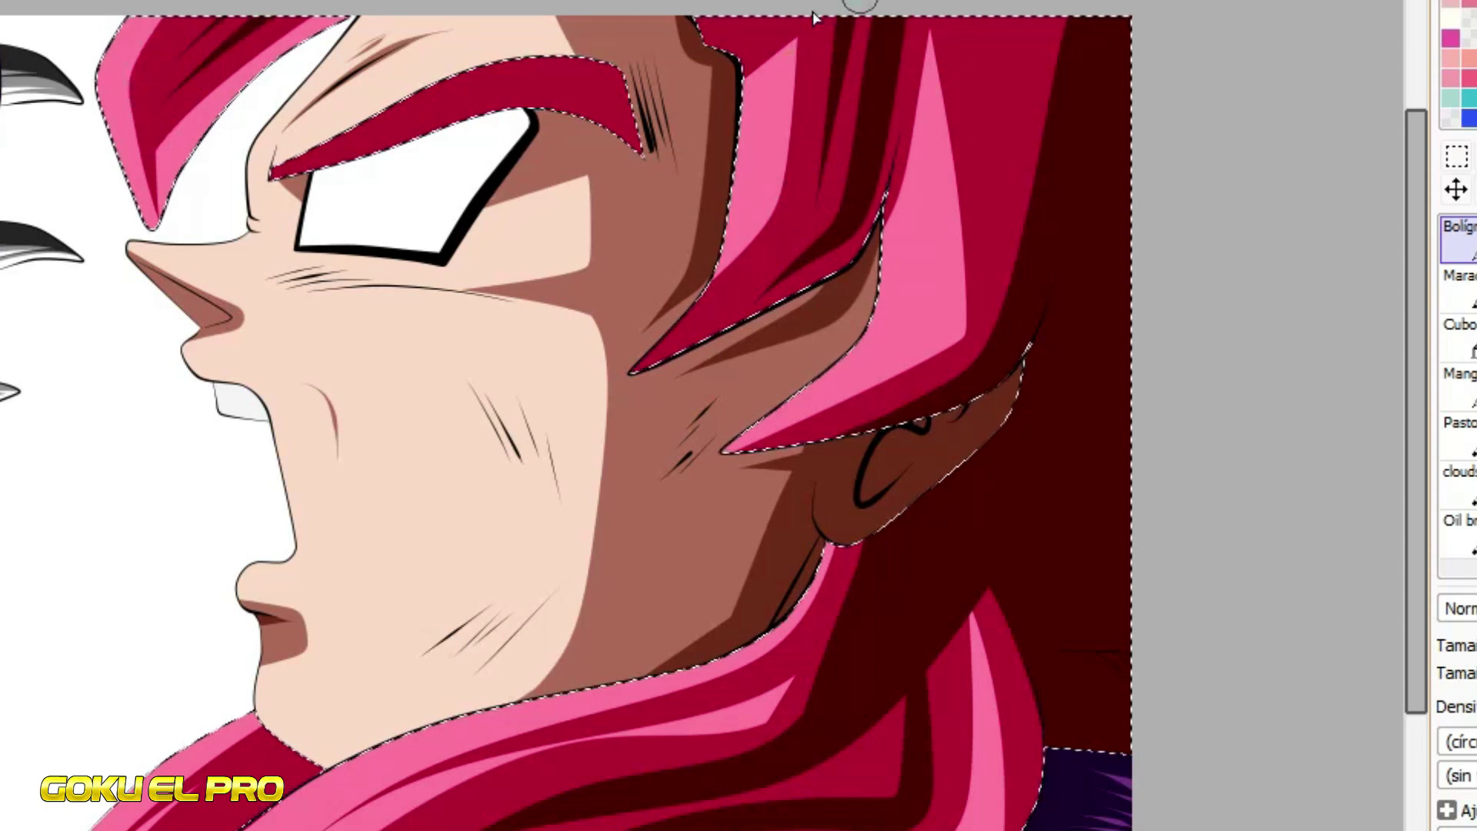
drag(814, 17, 696, 25)
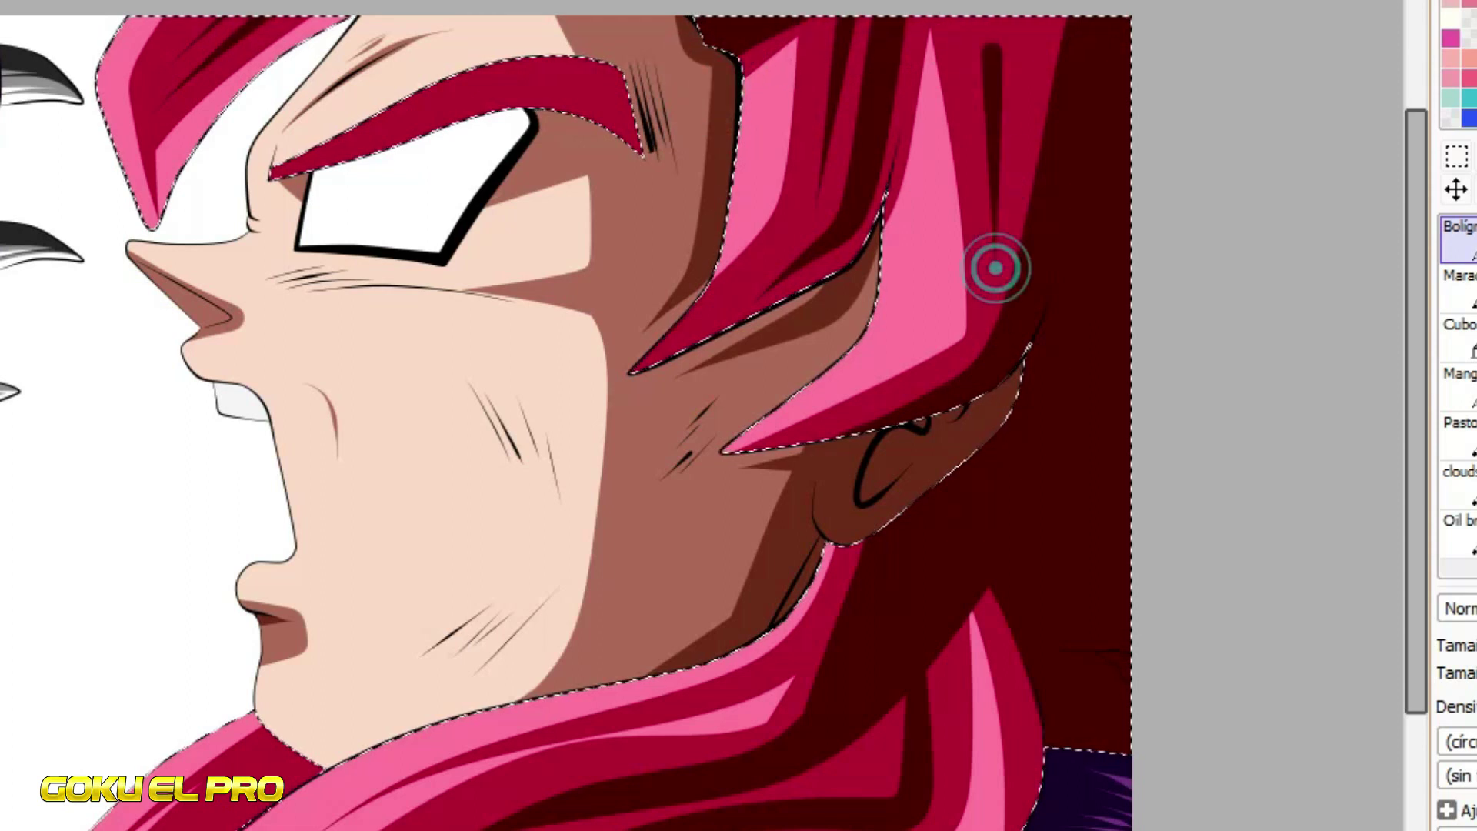
Add dark red streaks to the collar under the chin and fill the collar's outlined lower fold with very dark red
drag(306, 758, 231, 817)
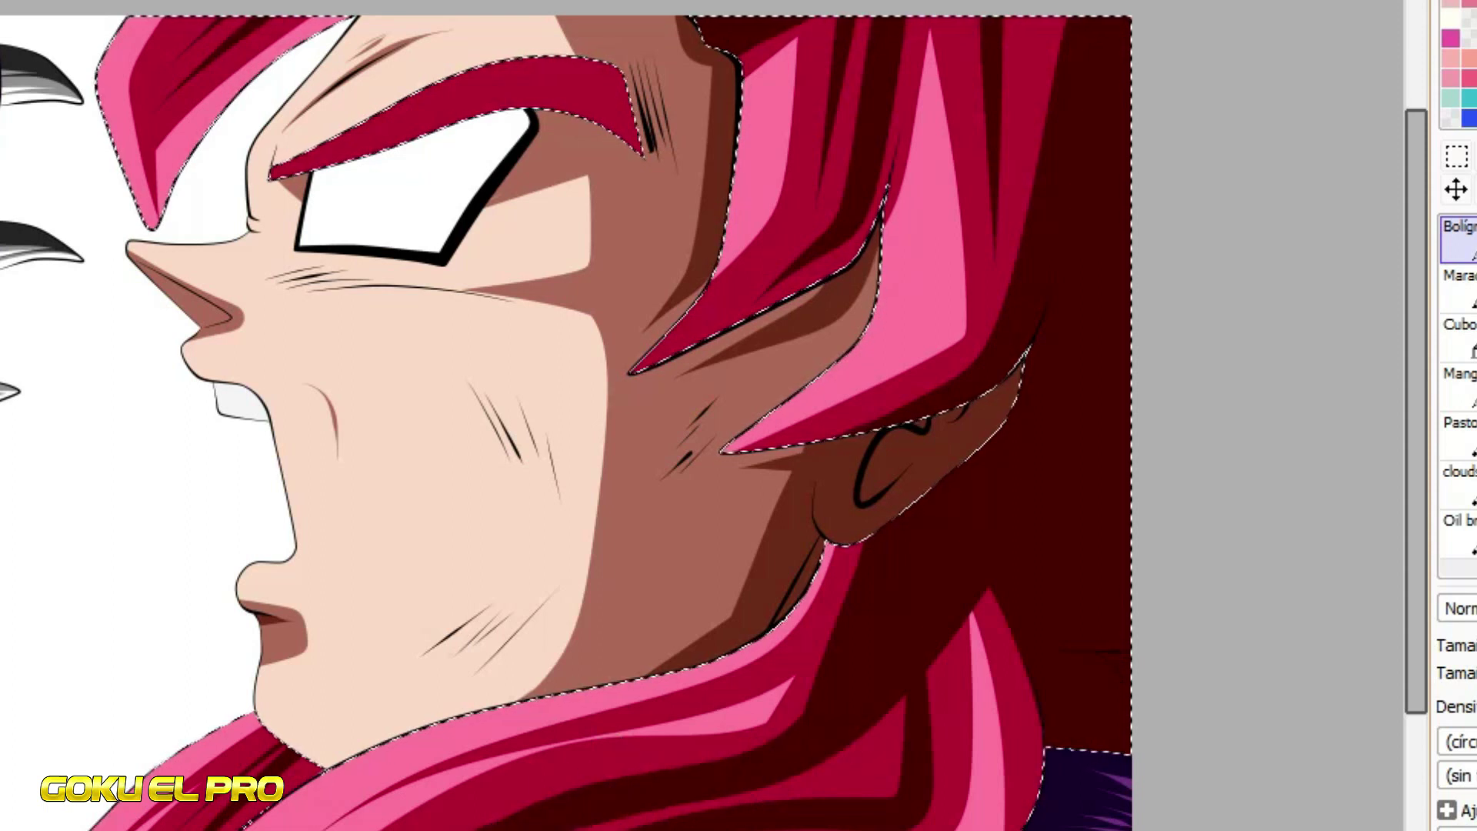
click(1459, 323)
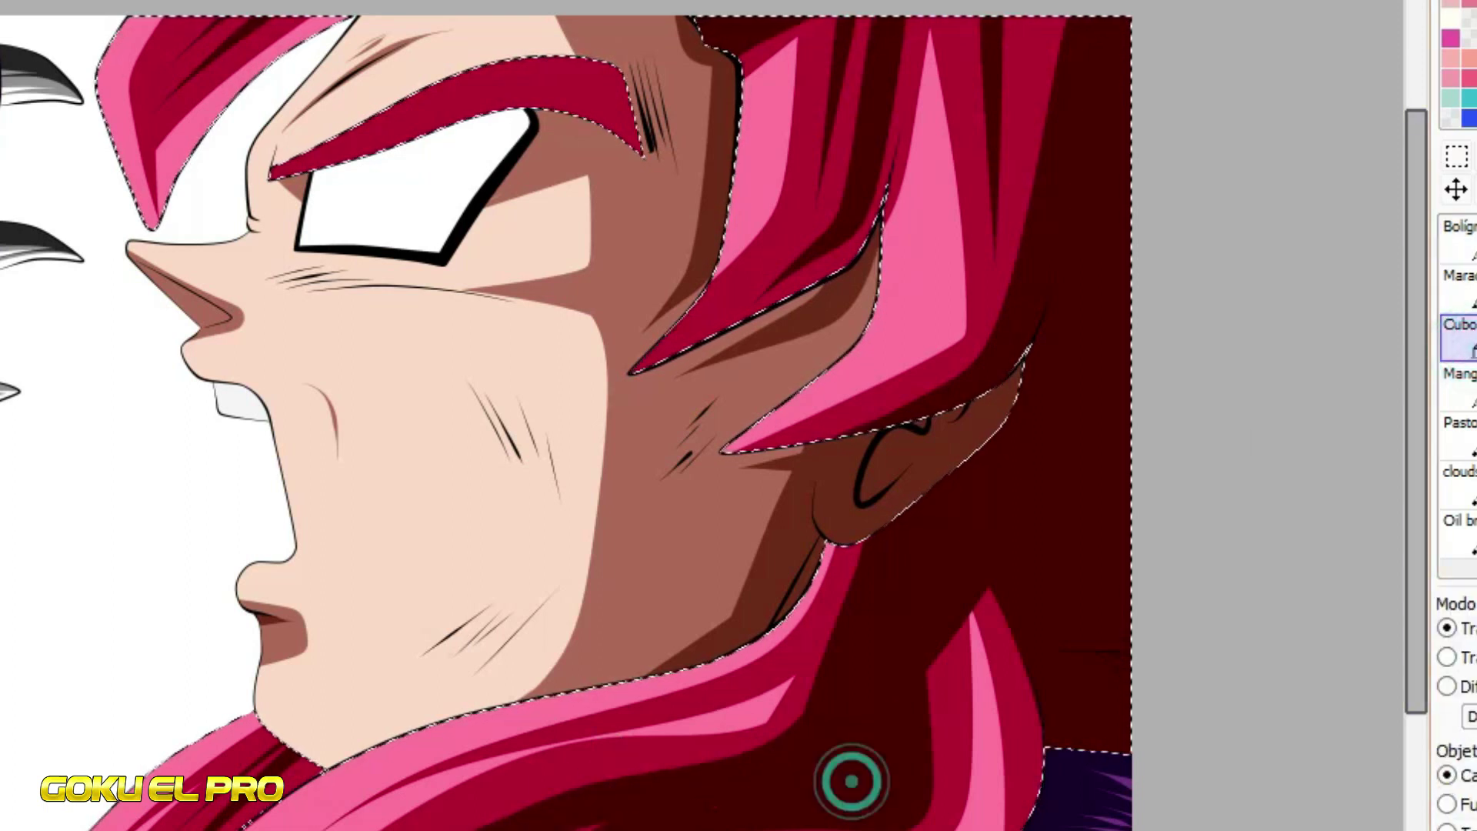
Shade the collar's rear folds with tapered very dark red streaks and paint a crimson patch in the hair behind the ear
click(1459, 231)
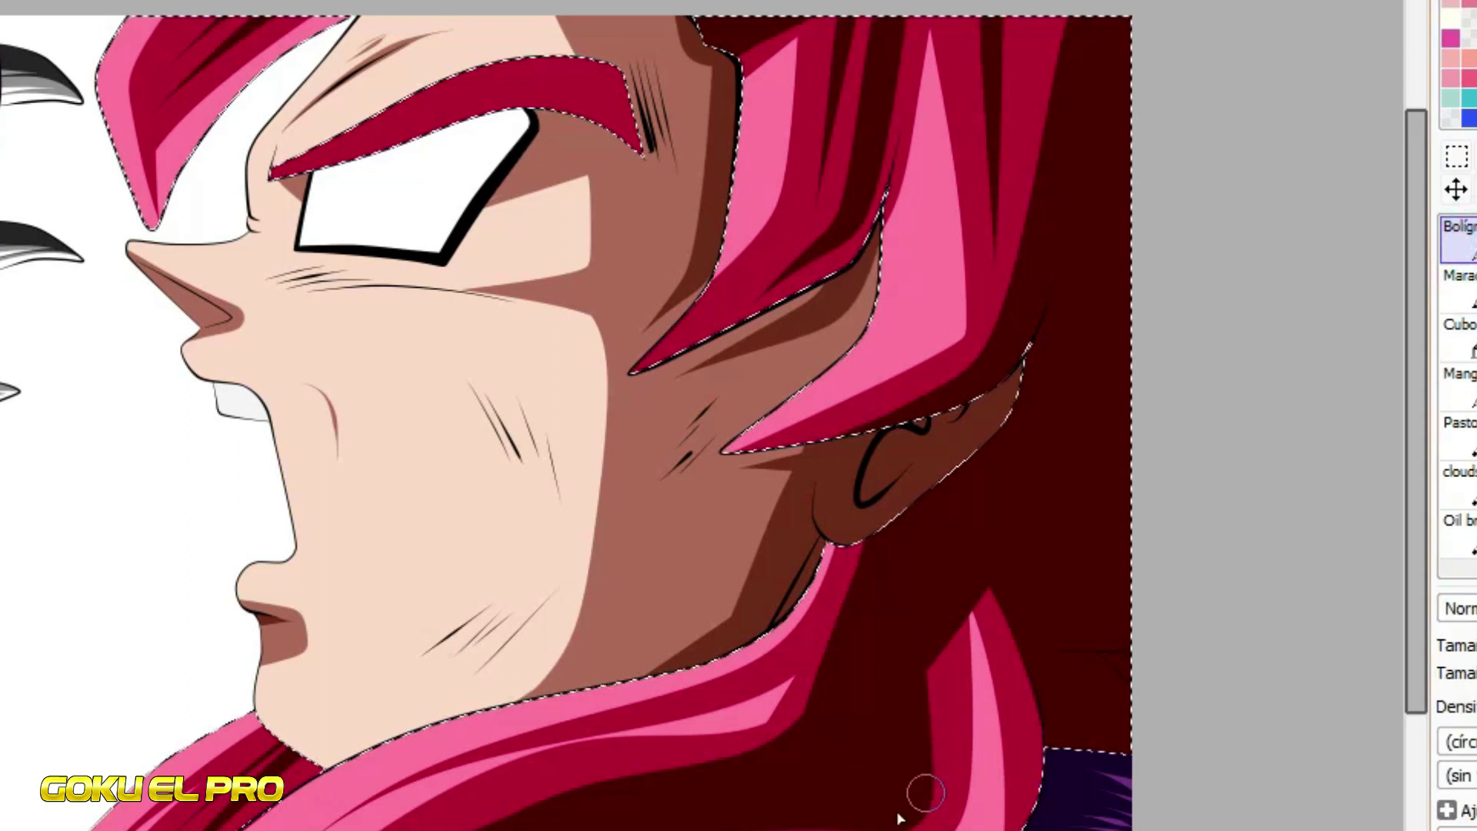
mouse_move(927, 807)
mouse_down()
mouse_move(1068, 482)
mouse_move(985, 616)
mouse_up()
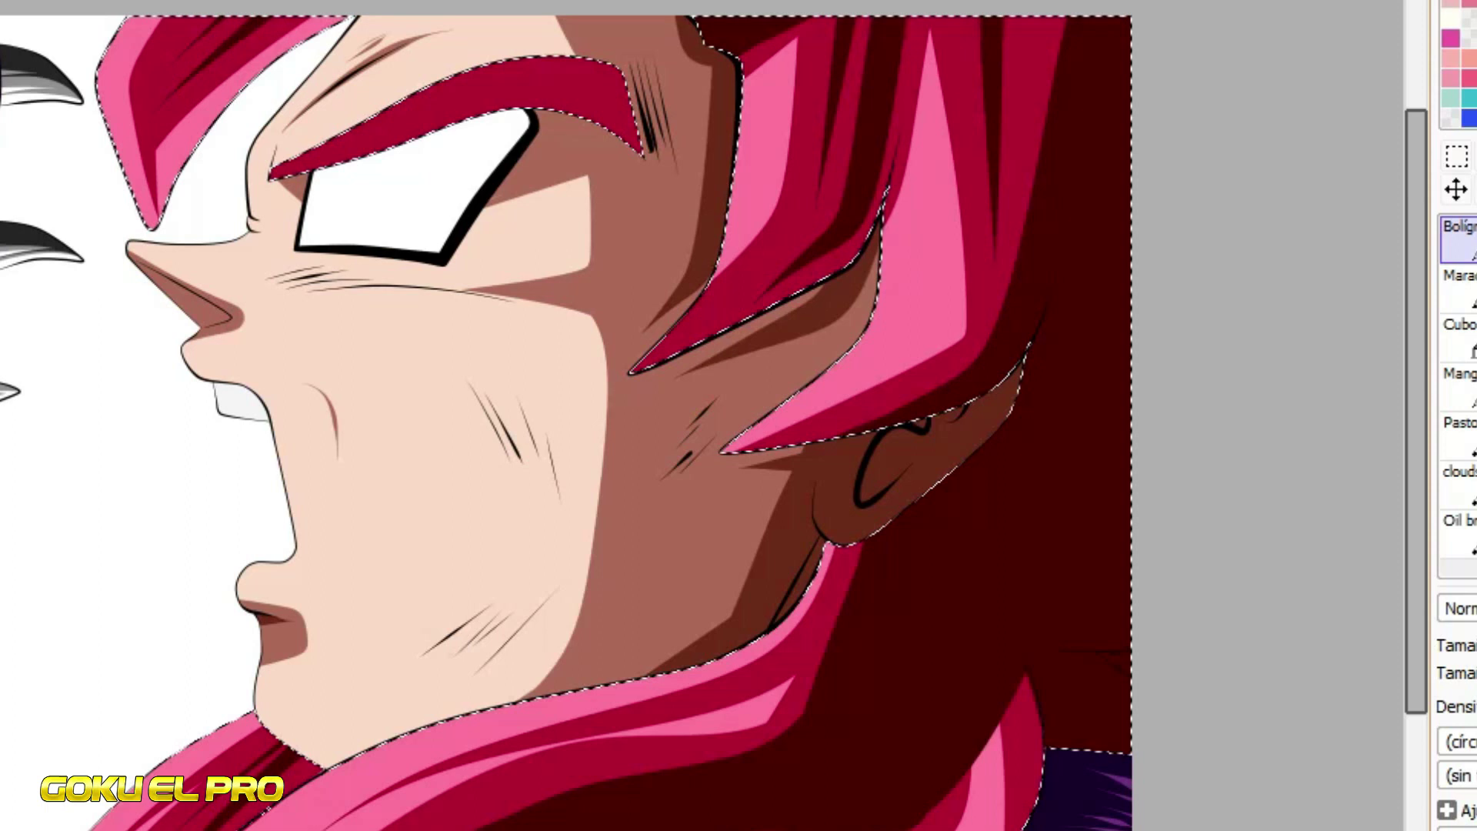
mouse_move(960, 683)
mouse_down()
mouse_move(964, 719)
mouse_move(1034, 784)
mouse_move(975, 815)
mouse_move(1017, 799)
mouse_up()
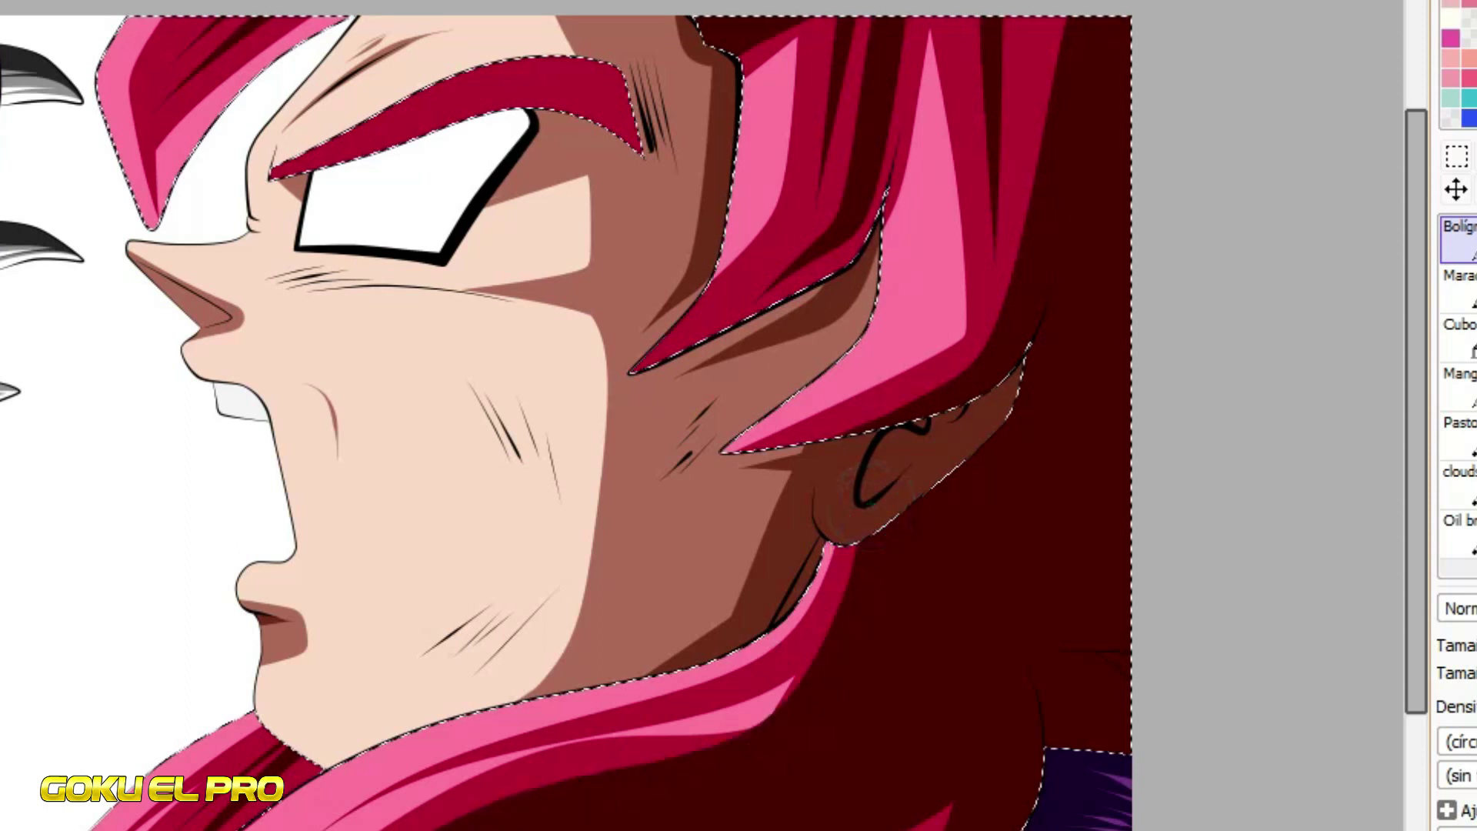
mouse_move(816, 790)
mouse_down()
mouse_move(539, 830)
mouse_move(930, 538)
mouse_up()
mouse_move(960, 676)
mouse_down()
mouse_move(814, 821)
mouse_move(798, 805)
mouse_move(731, 830)
mouse_up()
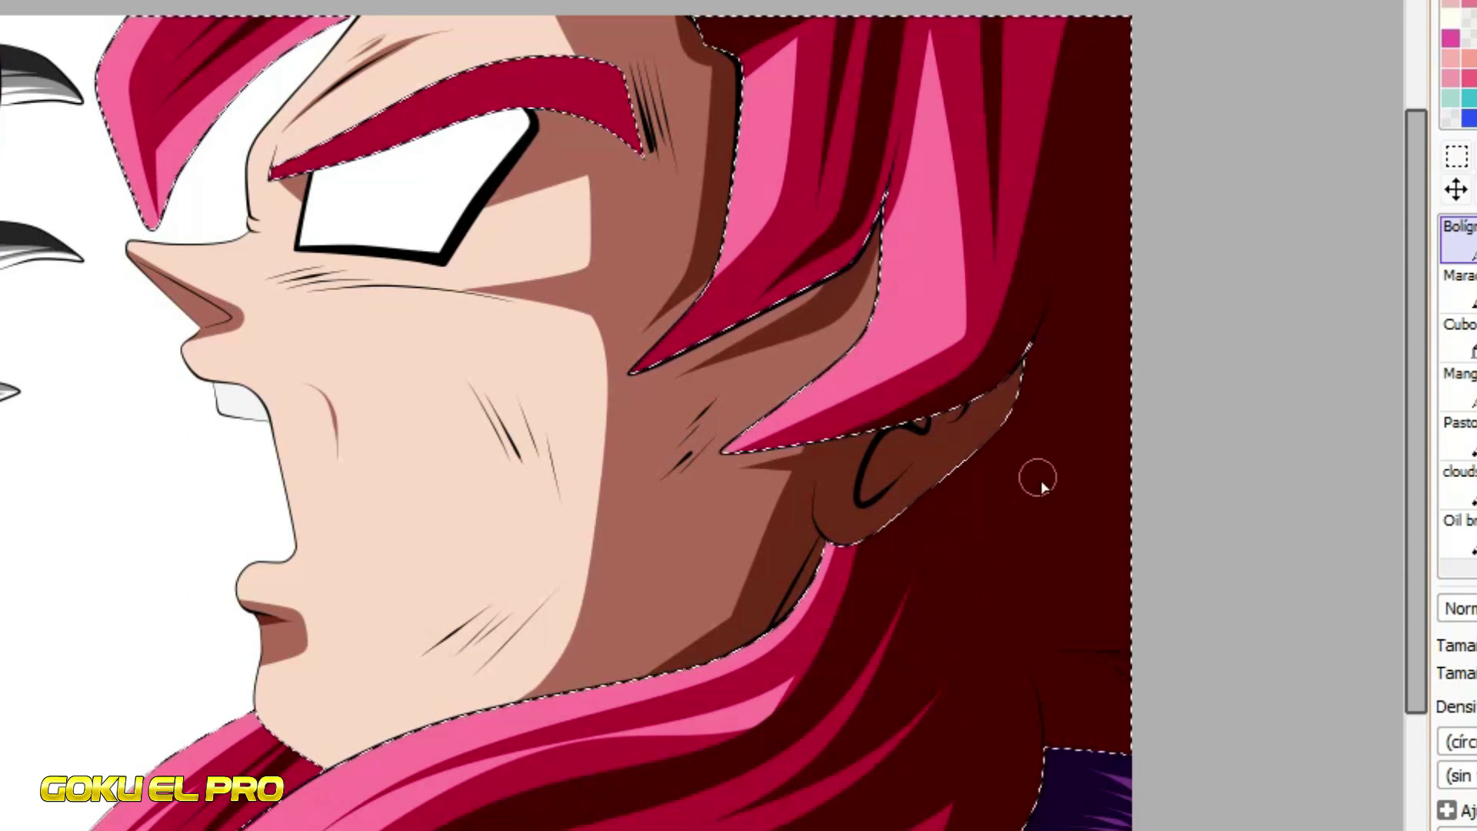
drag(1087, 340, 1131, 529)
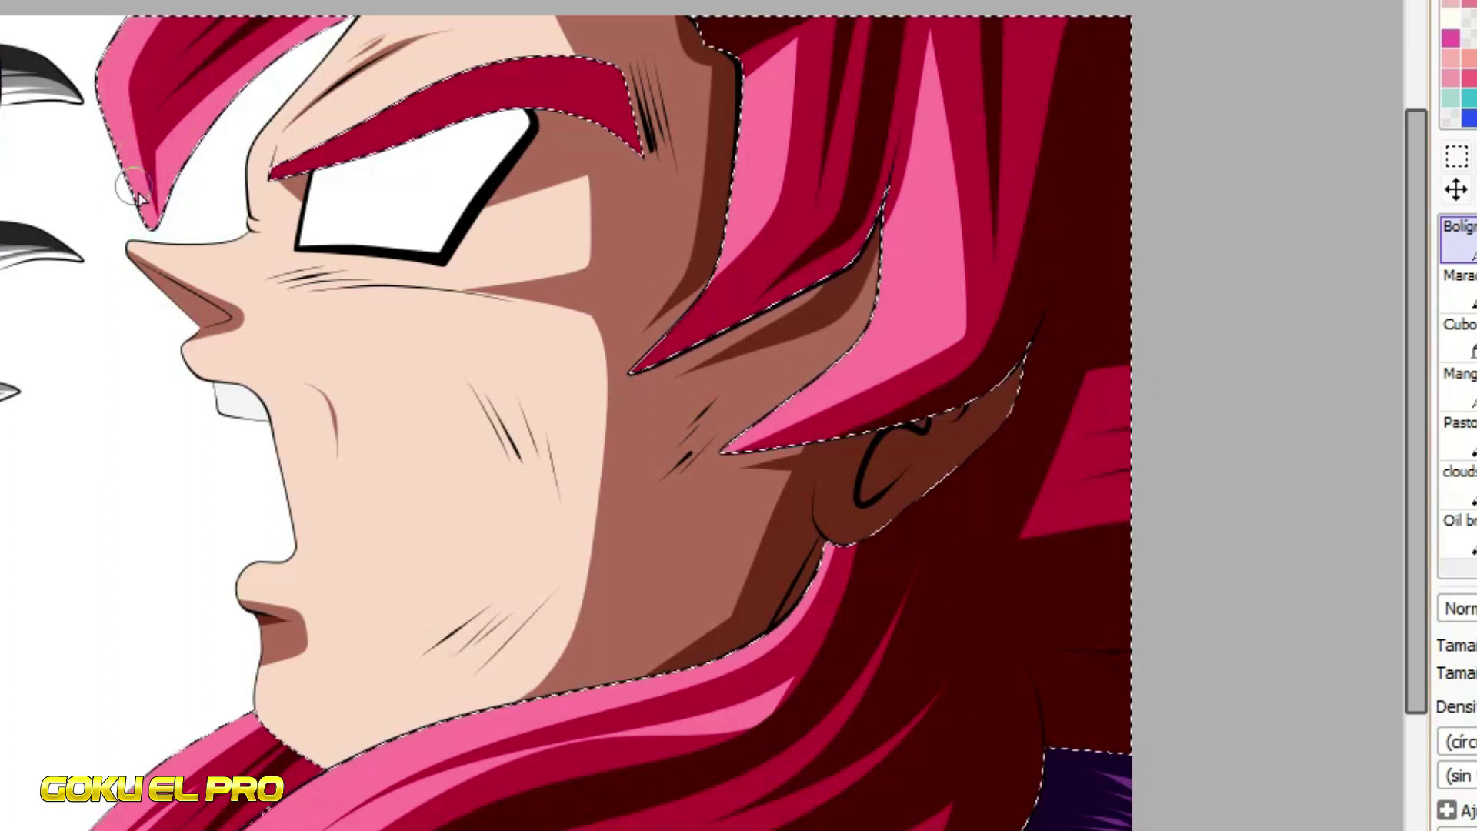
Paint pale pink highlight streaks along the front lock, the collar and the side hair spikes, and clear the selection
key(ctrl+z)
drag(123, 22, 122, 181)
drag(126, 104, 183, 381)
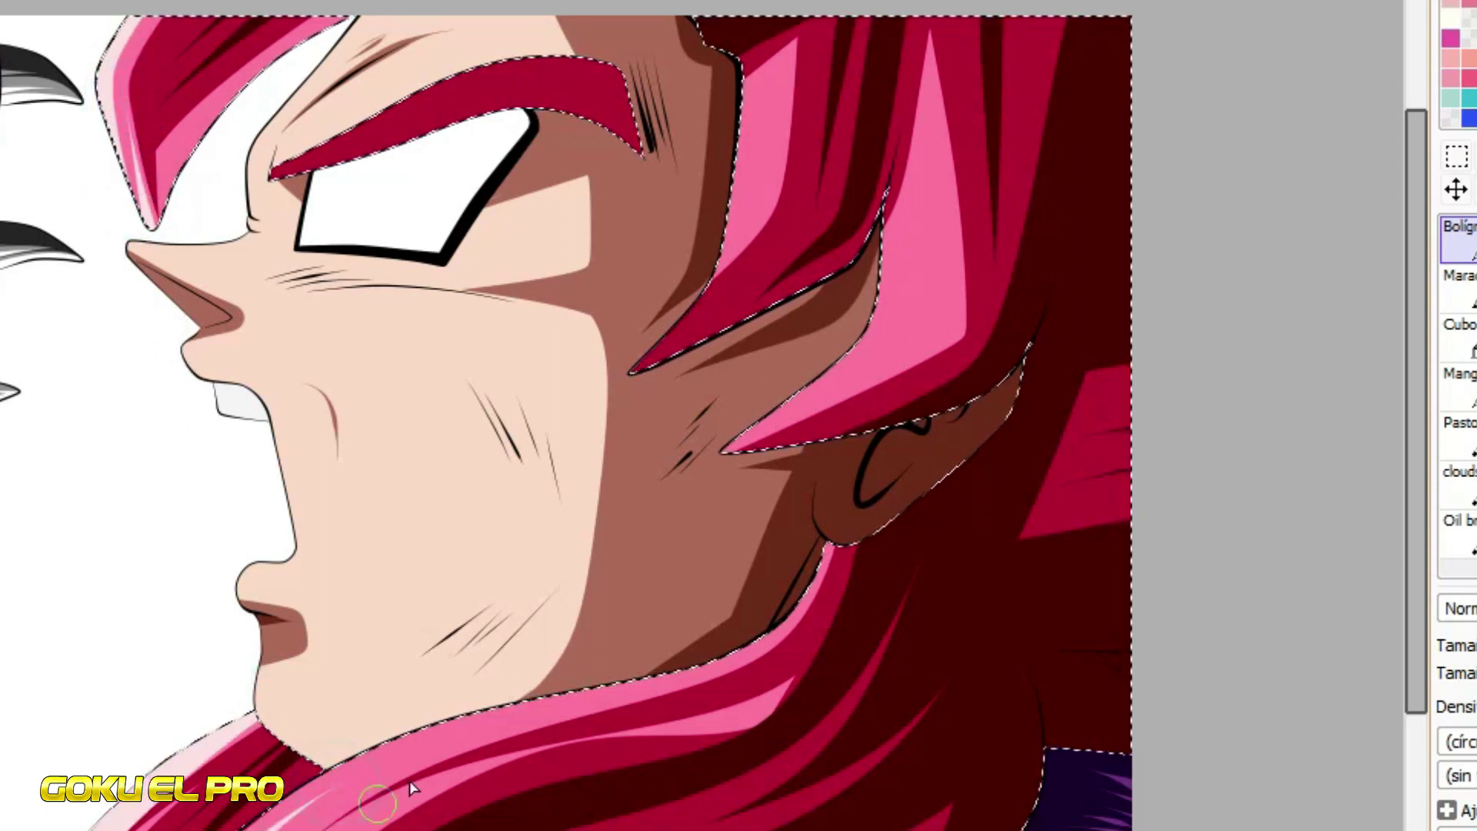
click(932, 139)
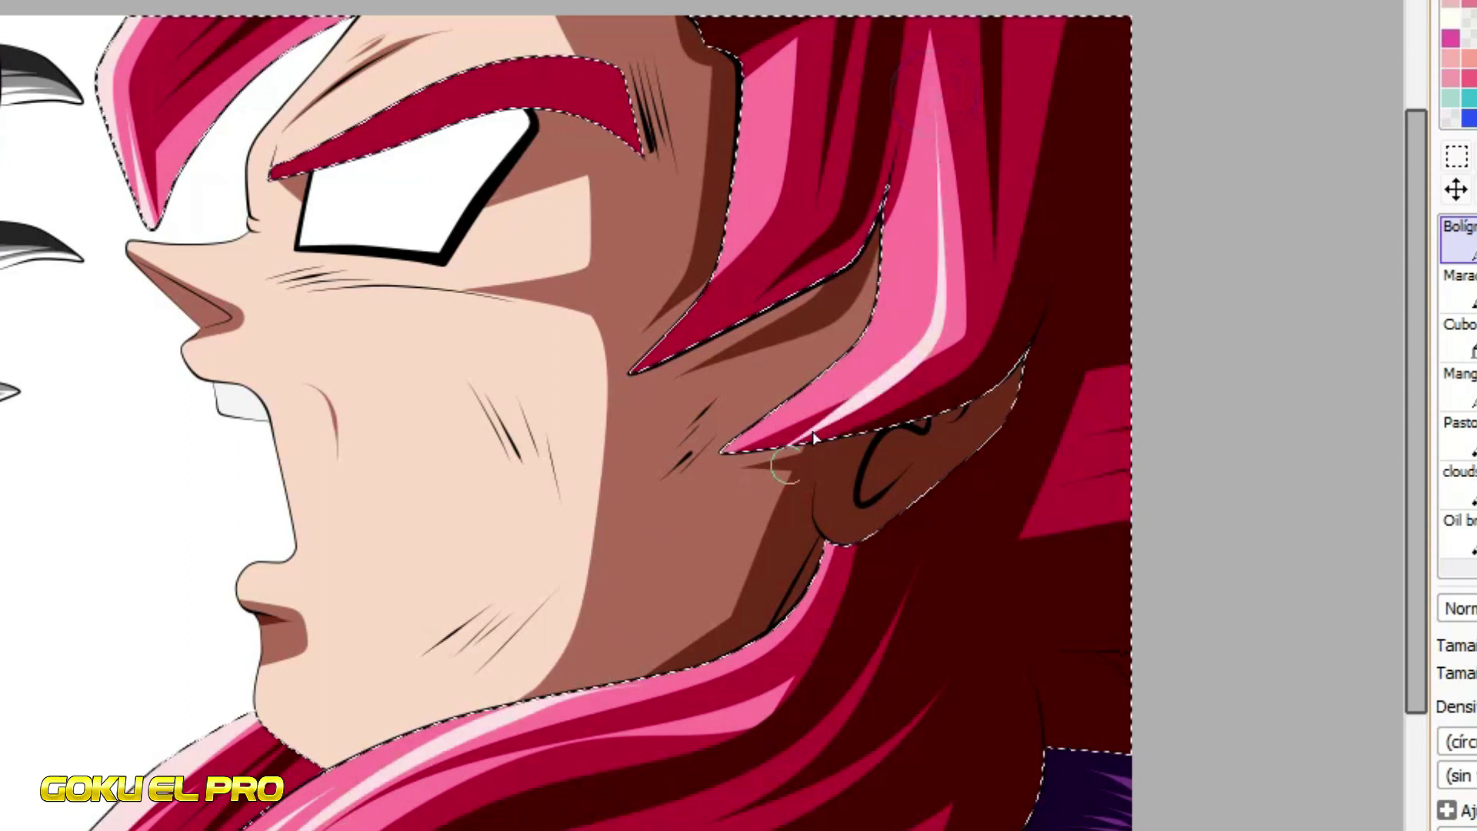
drag(941, 91, 804, 414)
drag(928, 165, 866, 368)
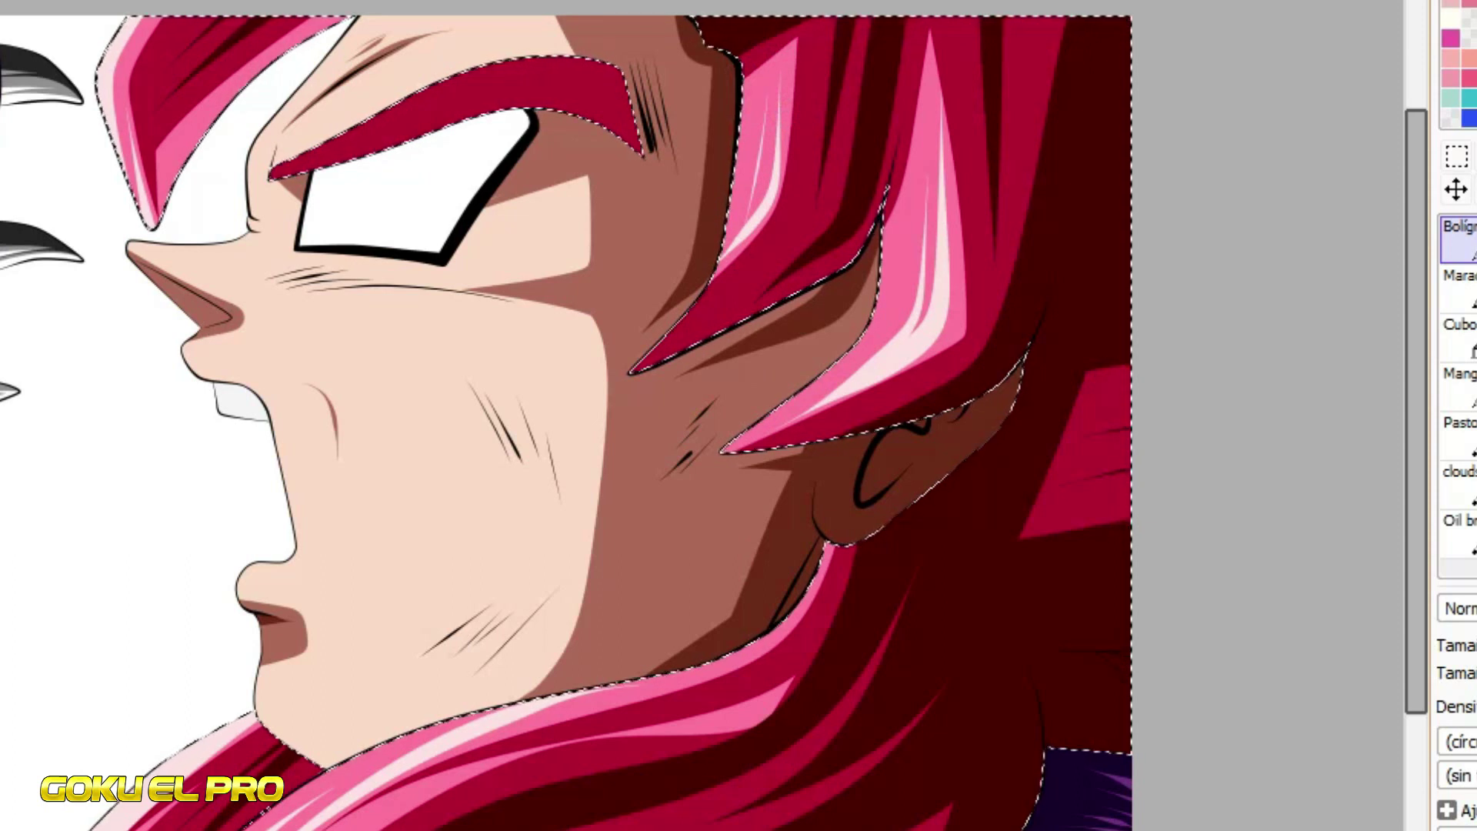
scroll(267, 107, up, 4)
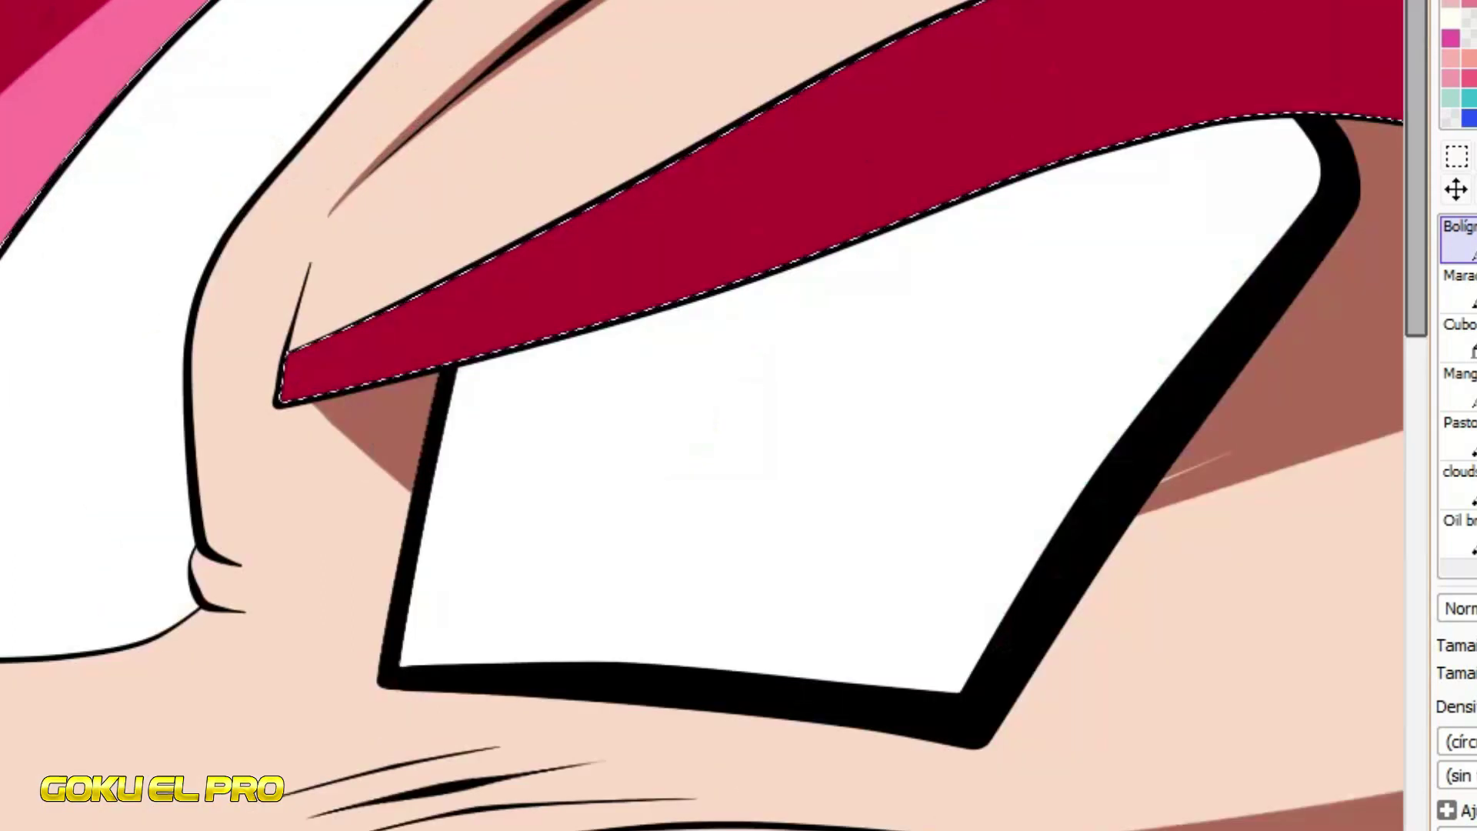
key(ctrl+d)
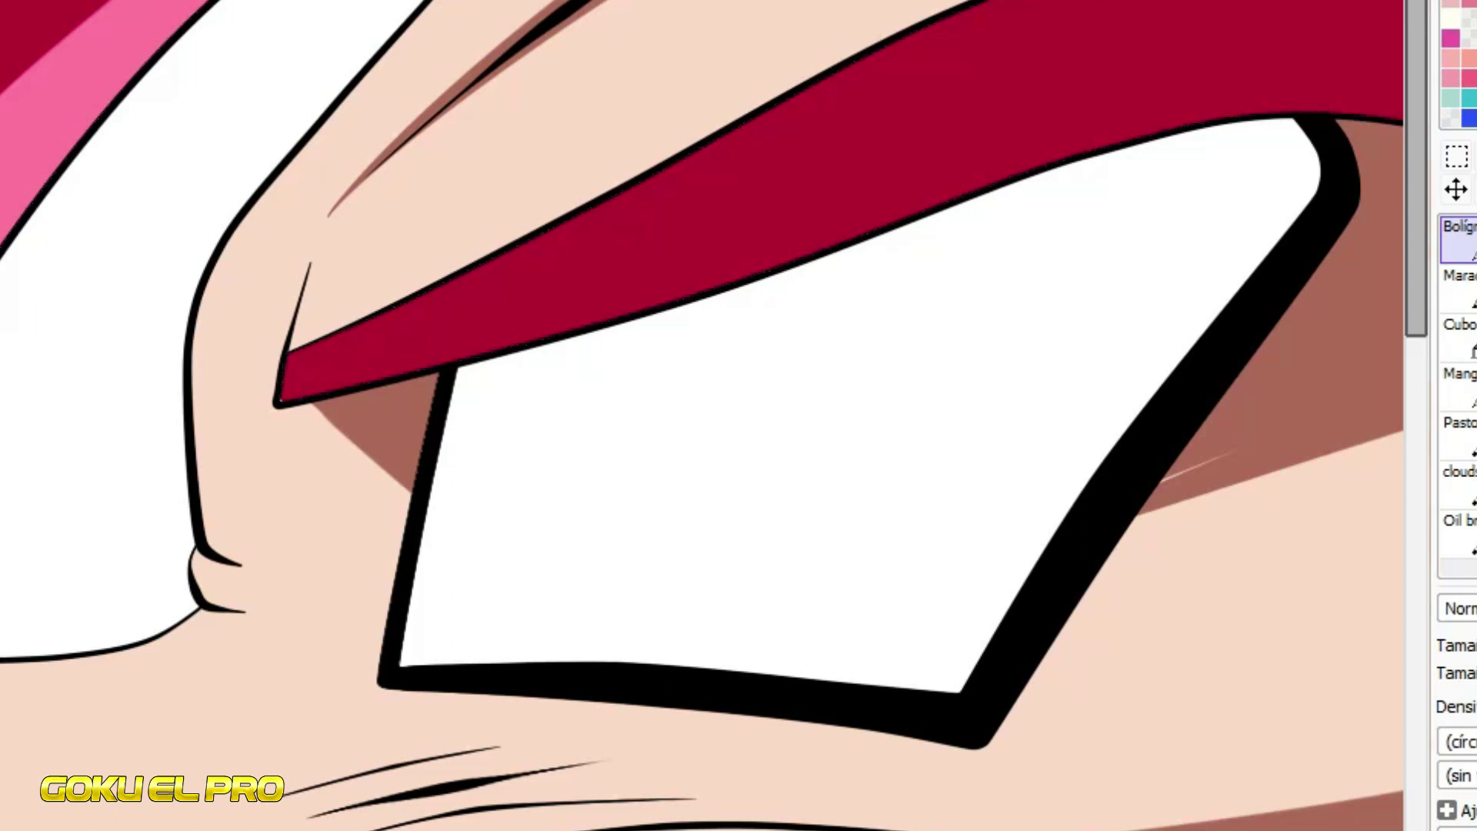
Touch up the unpainted gap at the tip of the hair spike beside the cheek with crimson
scroll(69, 28, down, 4)
scroll(616, 127, up, 2)
scroll(333, 451, up, 2)
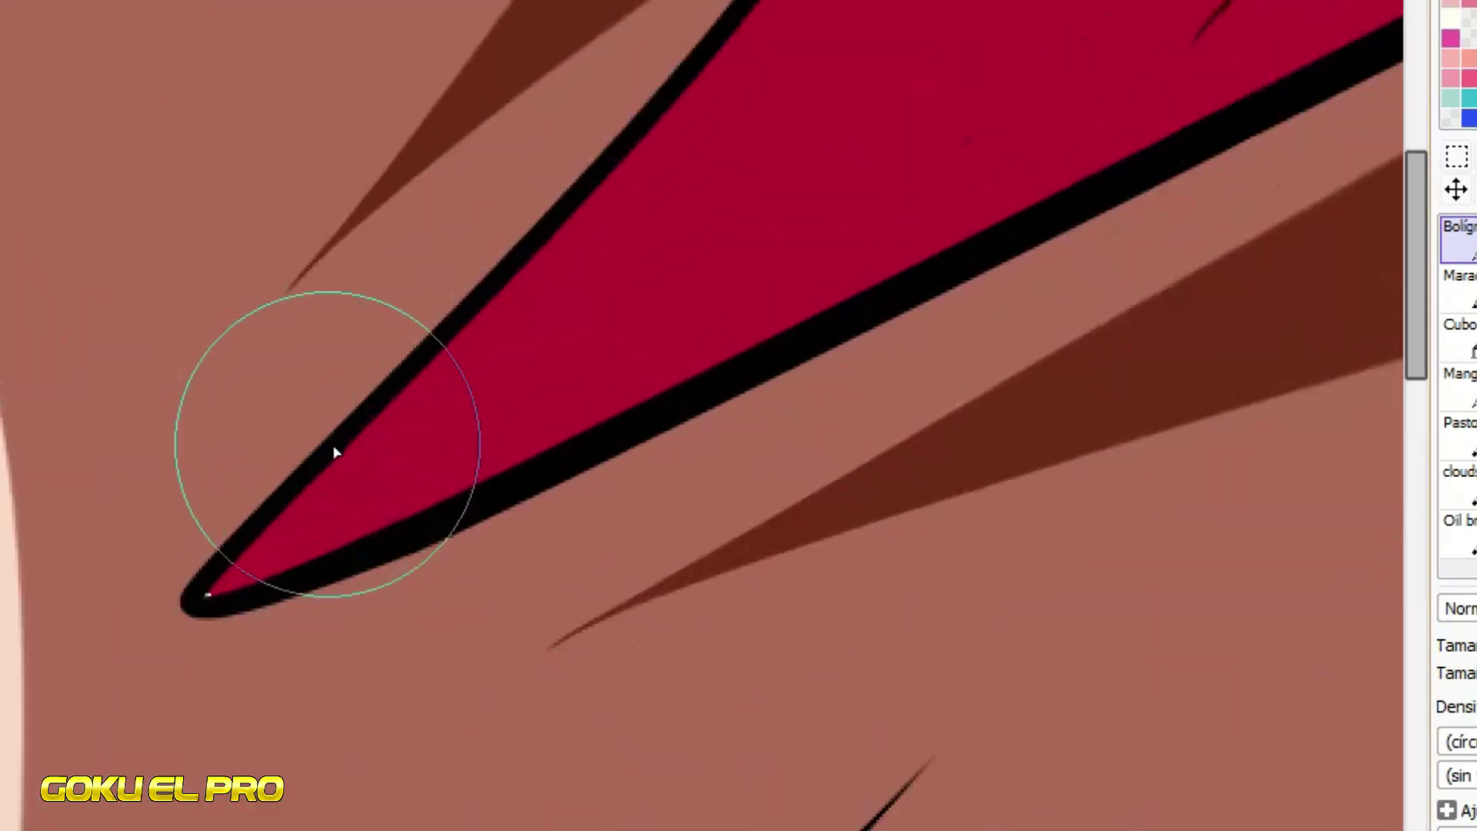
scroll(218, 614, up, 2)
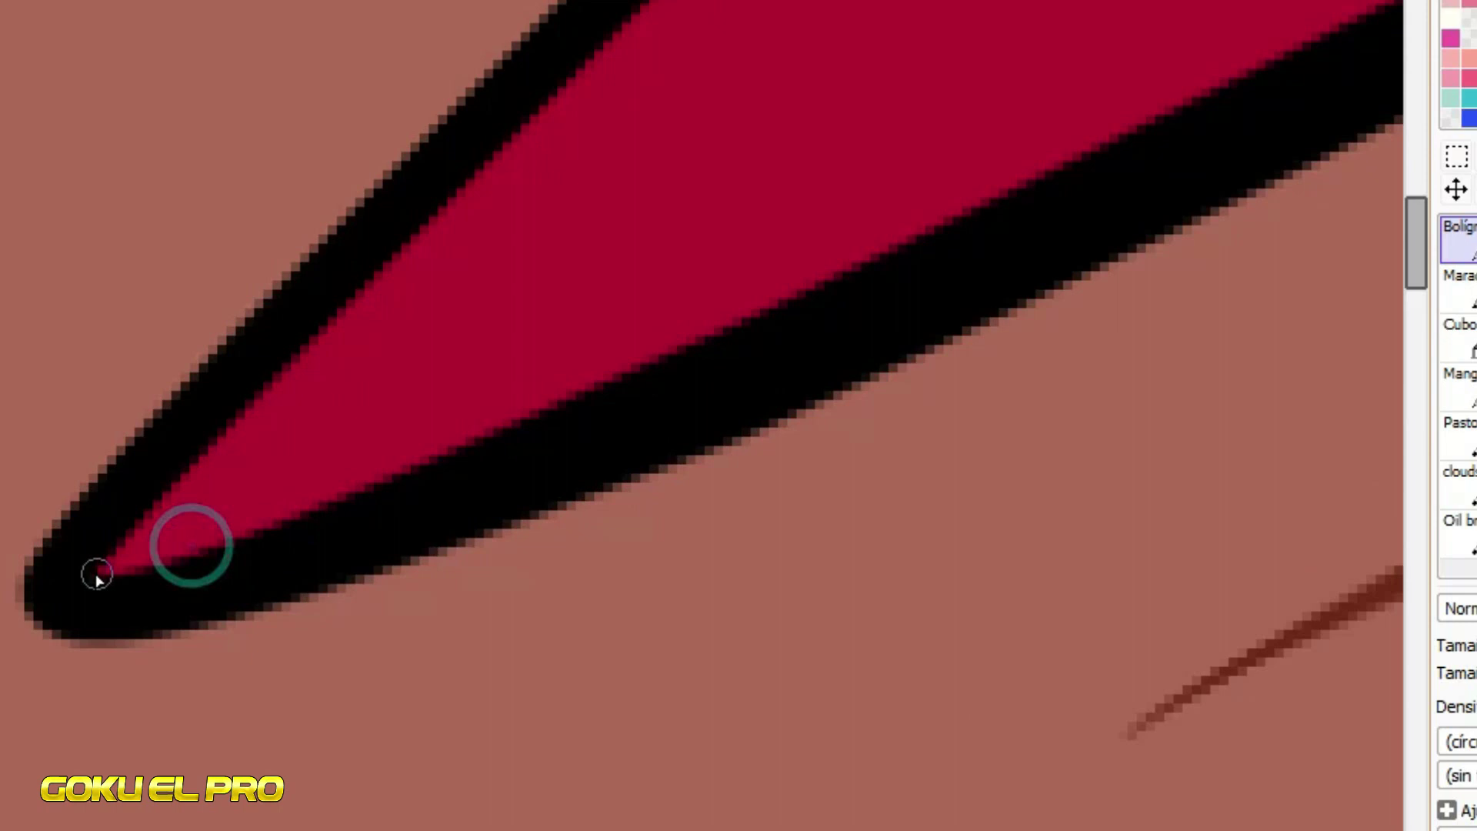
Thicken the outline at the eyebrow's rear tip and along its back edge by adjusting the line pressure
scroll(505, 683, down, 3)
scroll(505, 682, up, 2)
scroll(374, 454, up, 4)
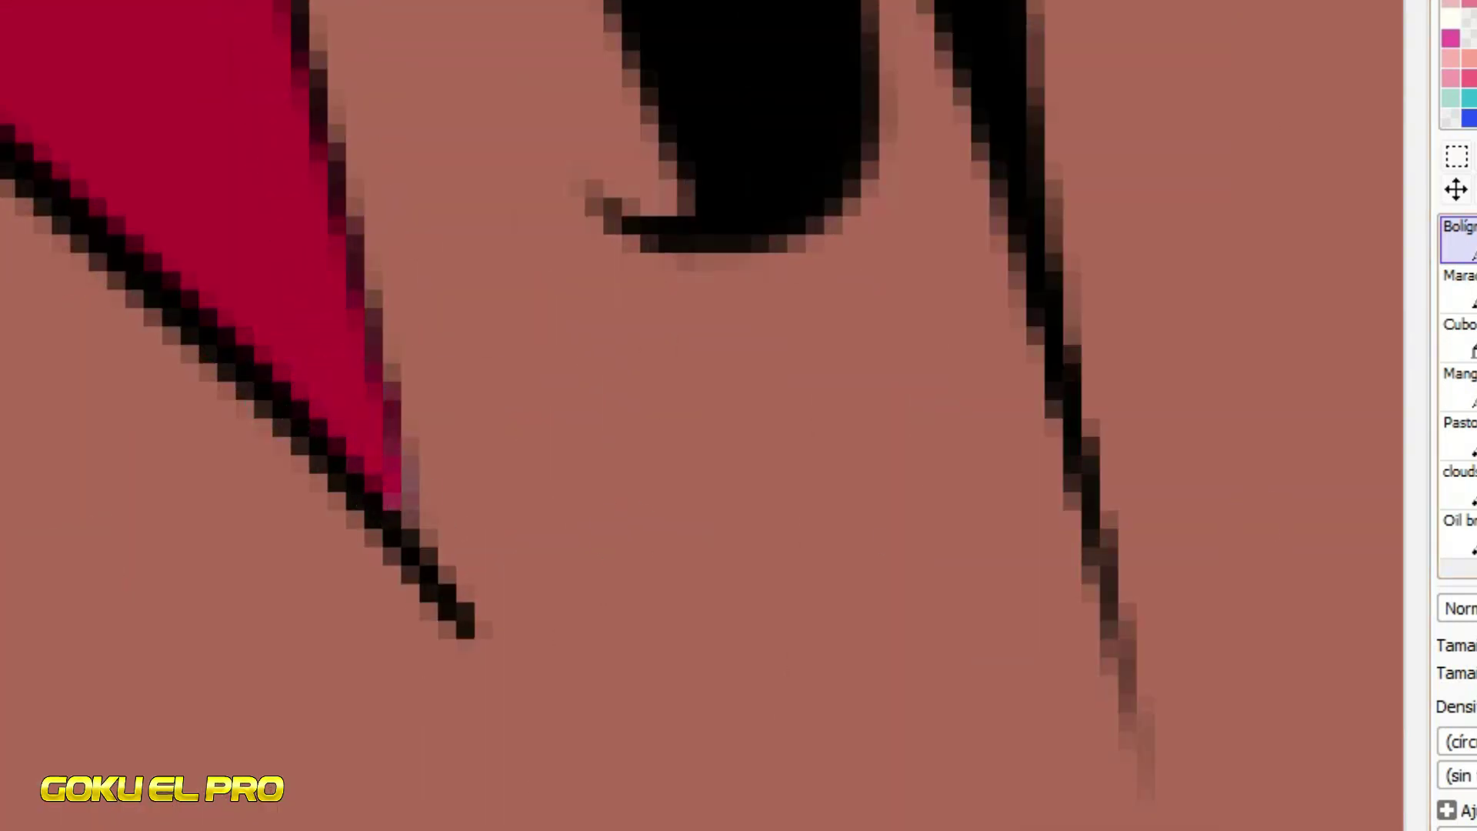
mouse_move(437, 611)
mouse_down()
mouse_move(468, 631)
mouse_move(1462, 543)
mouse_up()
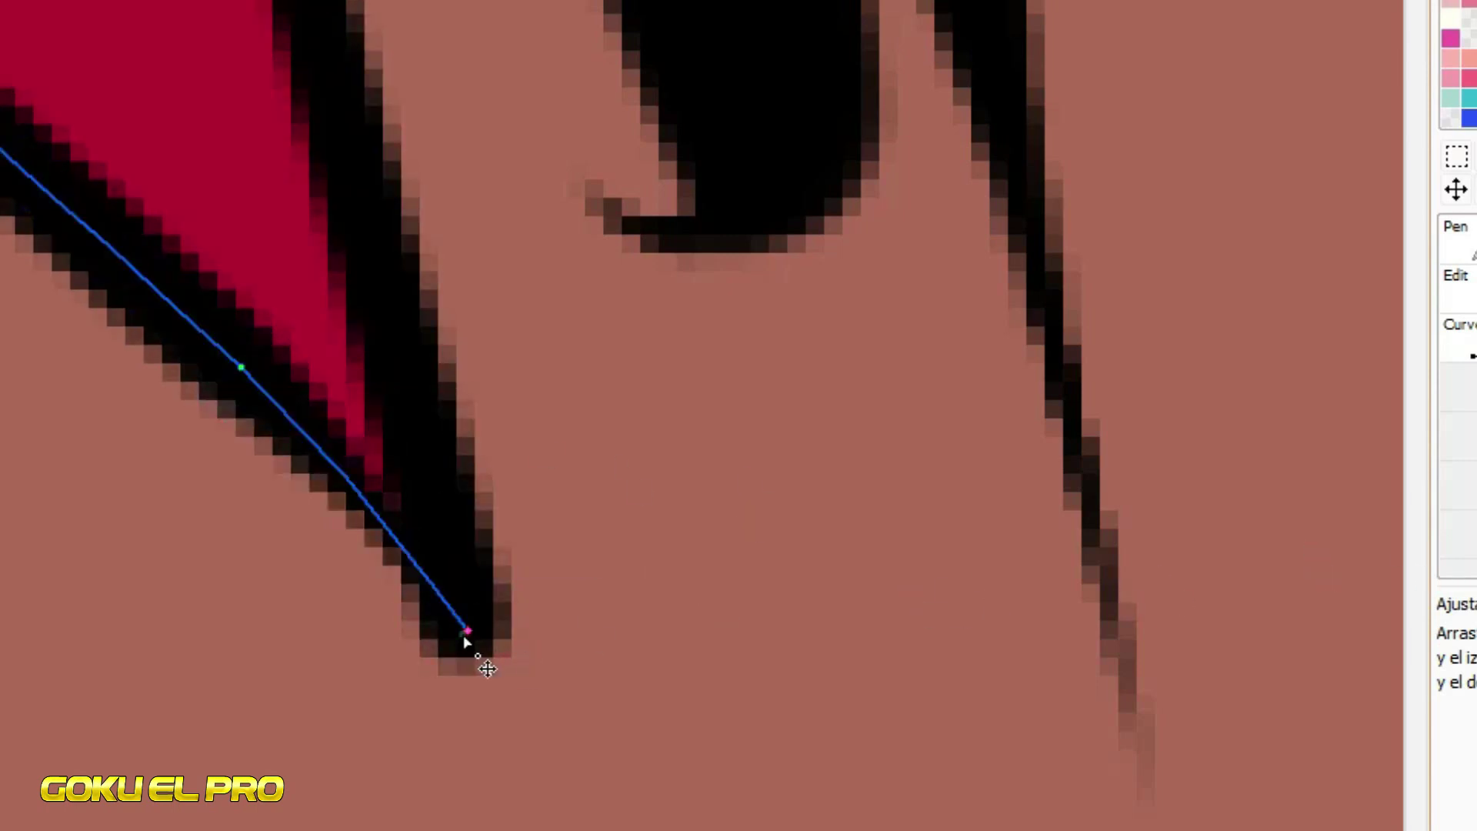
scroll(896, 586, down, 2)
scroll(896, 586, down, 2)
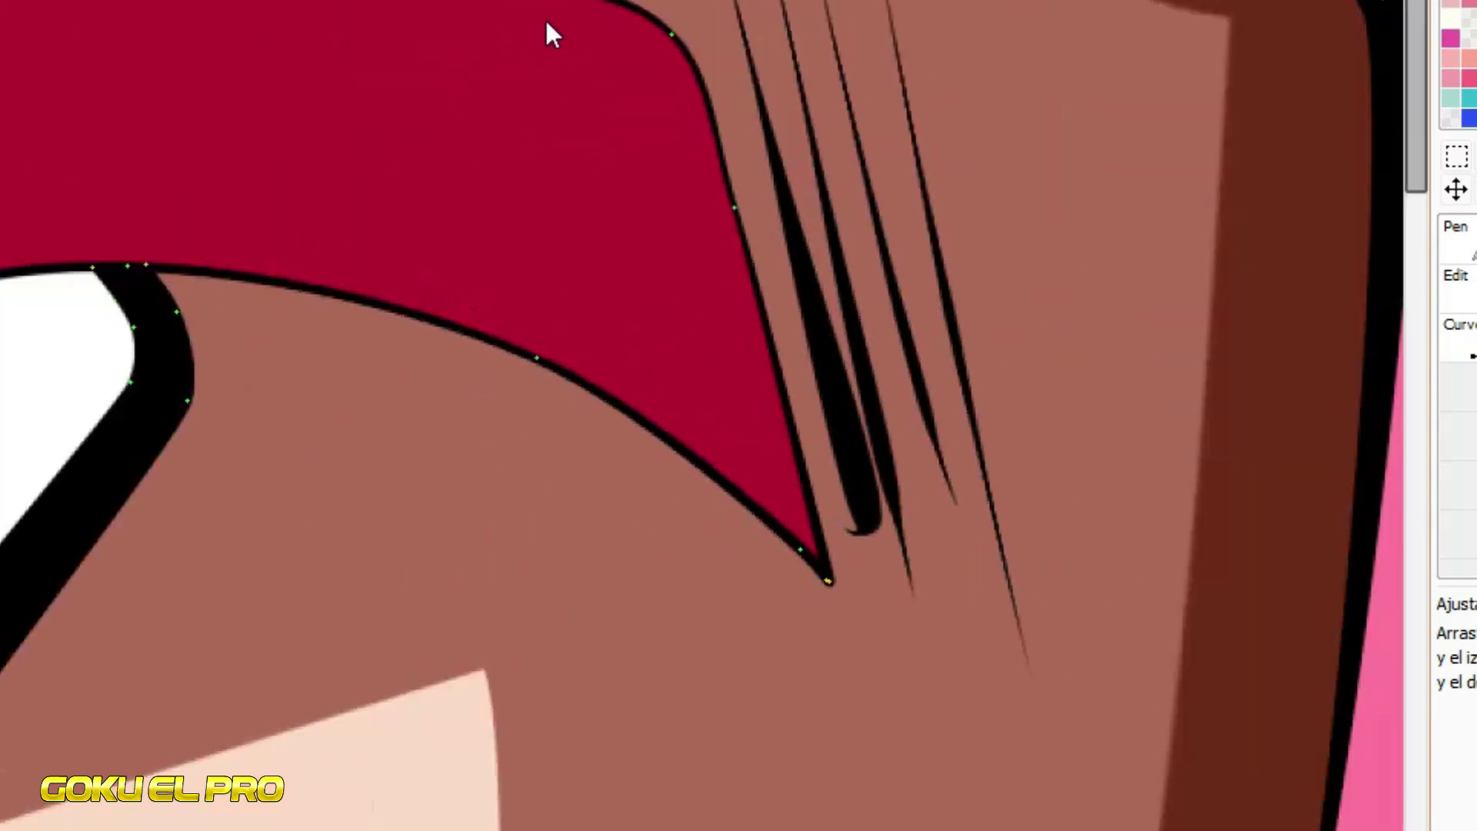
scroll(546, 23, up, 2)
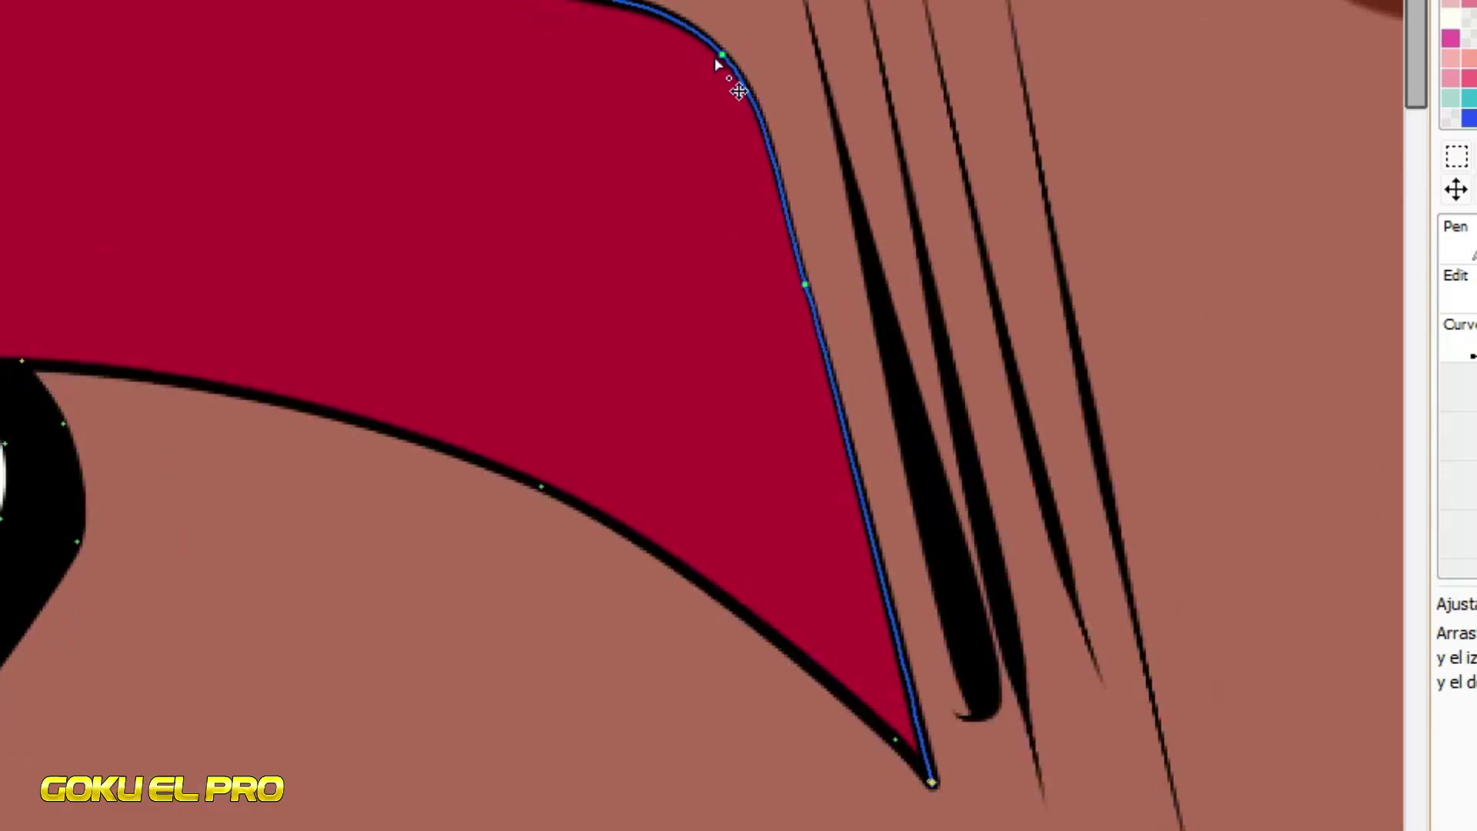
mouse_move(723, 55)
mouse_down()
mouse_move(939, 73)
mouse_move(928, 117)
mouse_up()
drag(807, 281, 928, 284)
scroll(816, 123, down, 4)
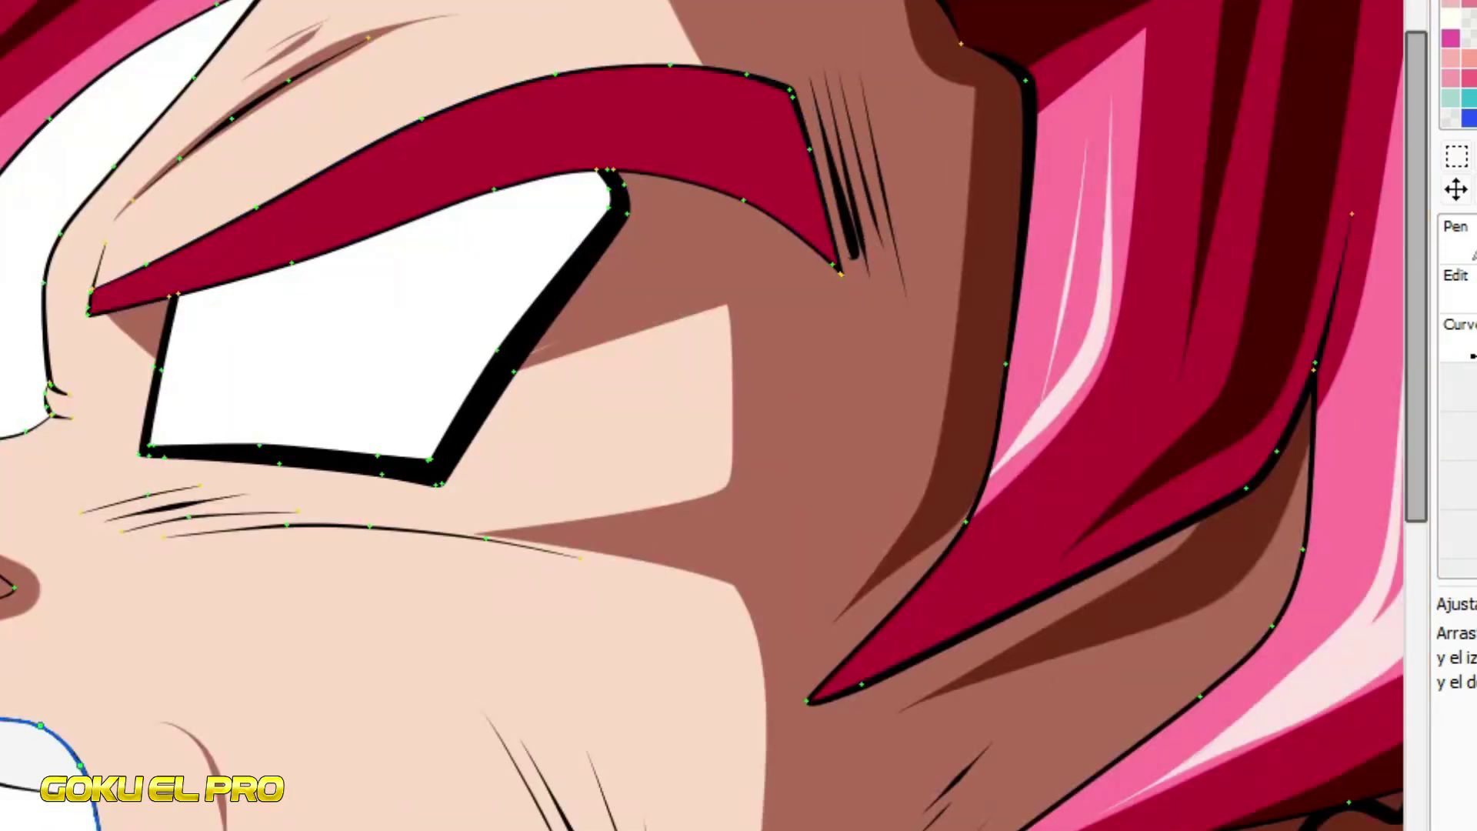
Thicken the outline along the ear's lower back edge, adjusting a pressure point to about 189%/033%
scroll(1170, 596, down, 2)
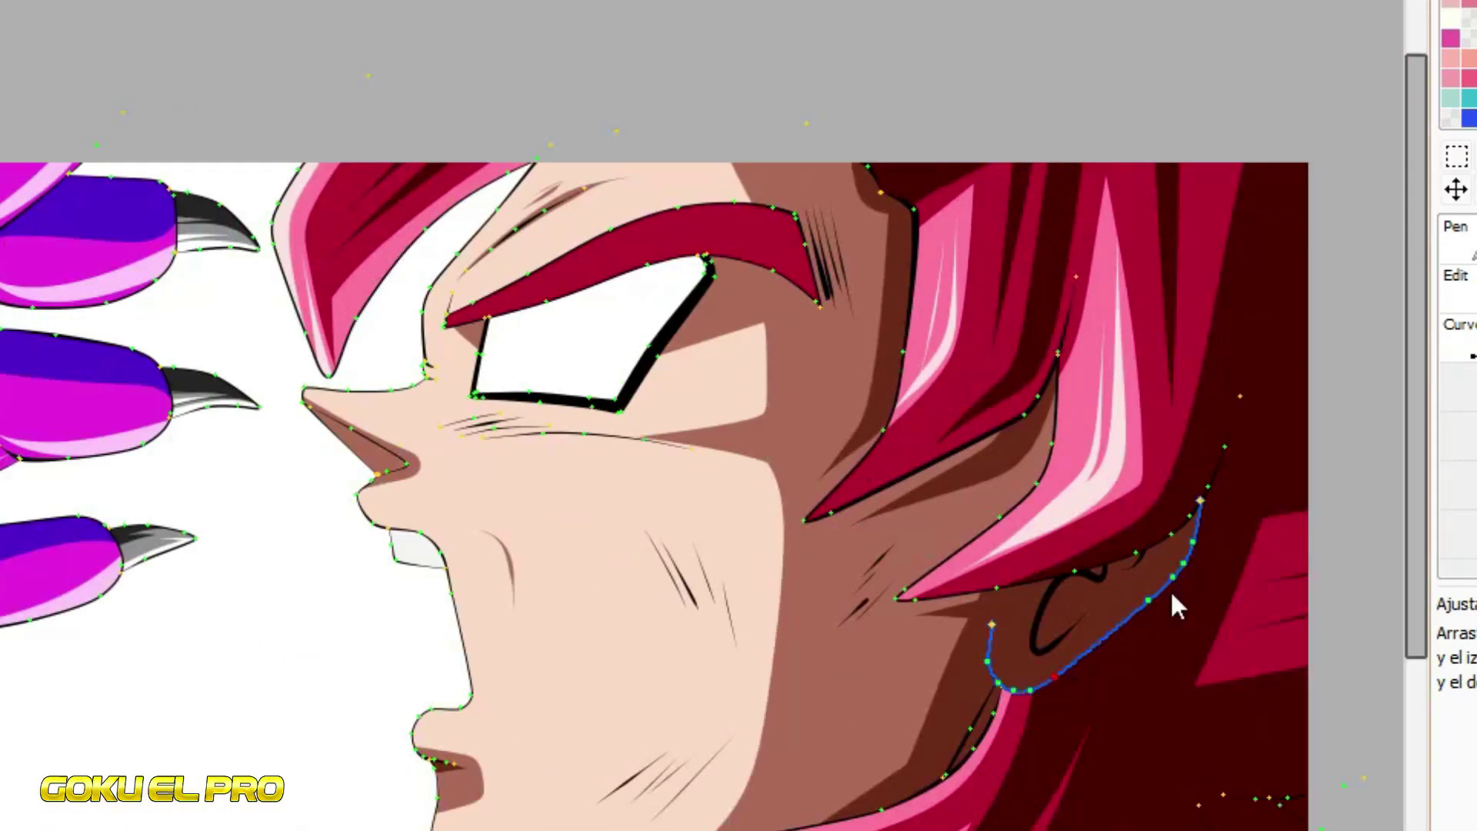
scroll(1147, 554, up, 4)
drag(1153, 496, 1262, 521)
drag(1104, 624, 1272, 656)
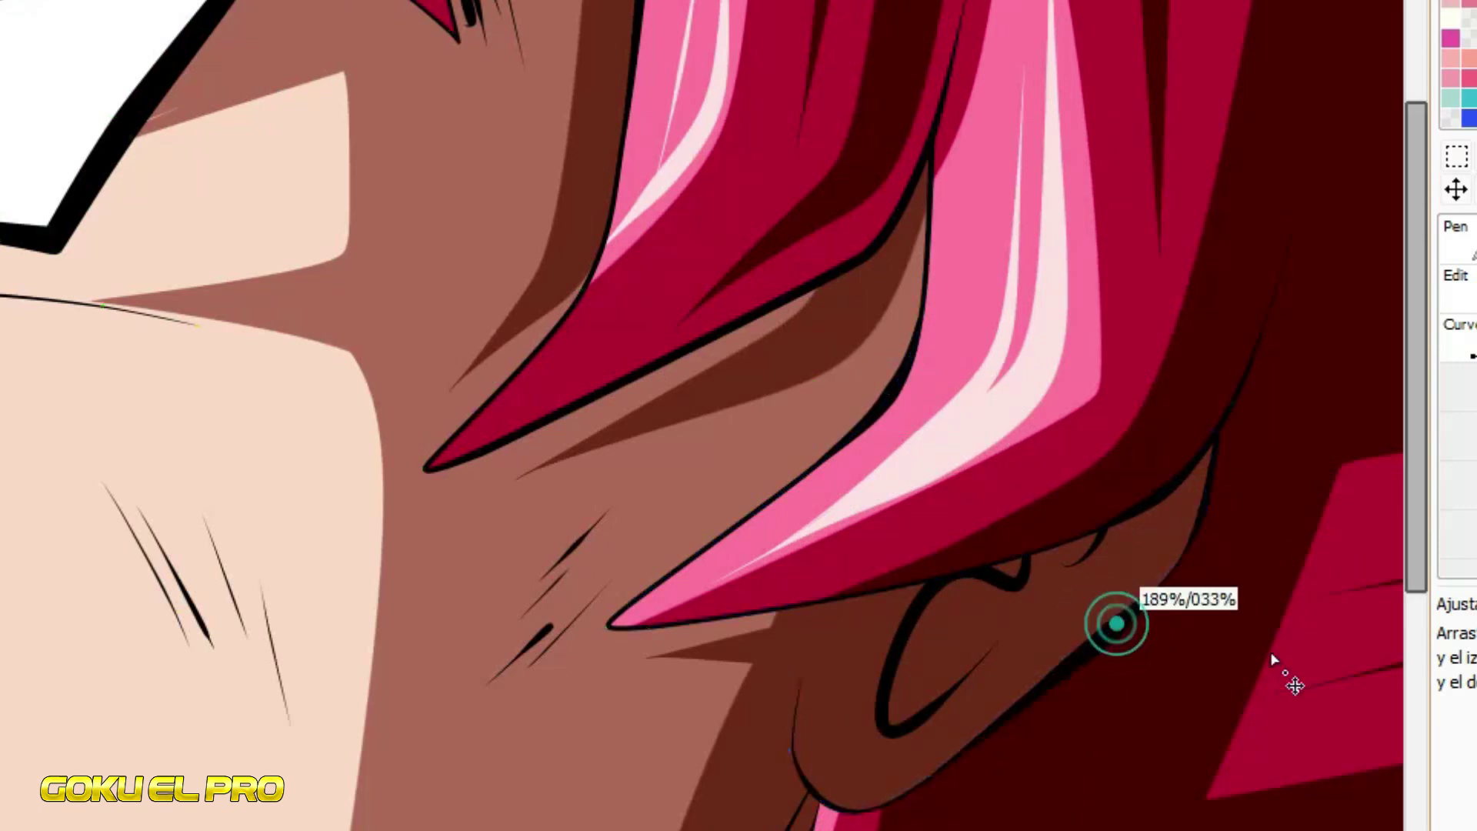
Thicken the outline around the inner edge of the open mouth by adjusting several pressure points
scroll(1139, 681, down, 4)
scroll(523, 610, up, 4)
drag(753, 532, 806, 533)
drag(768, 505, 830, 510)
scroll(645, 166, up, 3)
drag(690, 208, 741, 223)
drag(771, 290, 827, 300)
drag(814, 454, 855, 462)
drag(564, 190, 618, 202)
scroll(608, 283, down, 4)
Thicken the outline and the inner contour line on the underside of the nose
scroll(565, 356, up, 3)
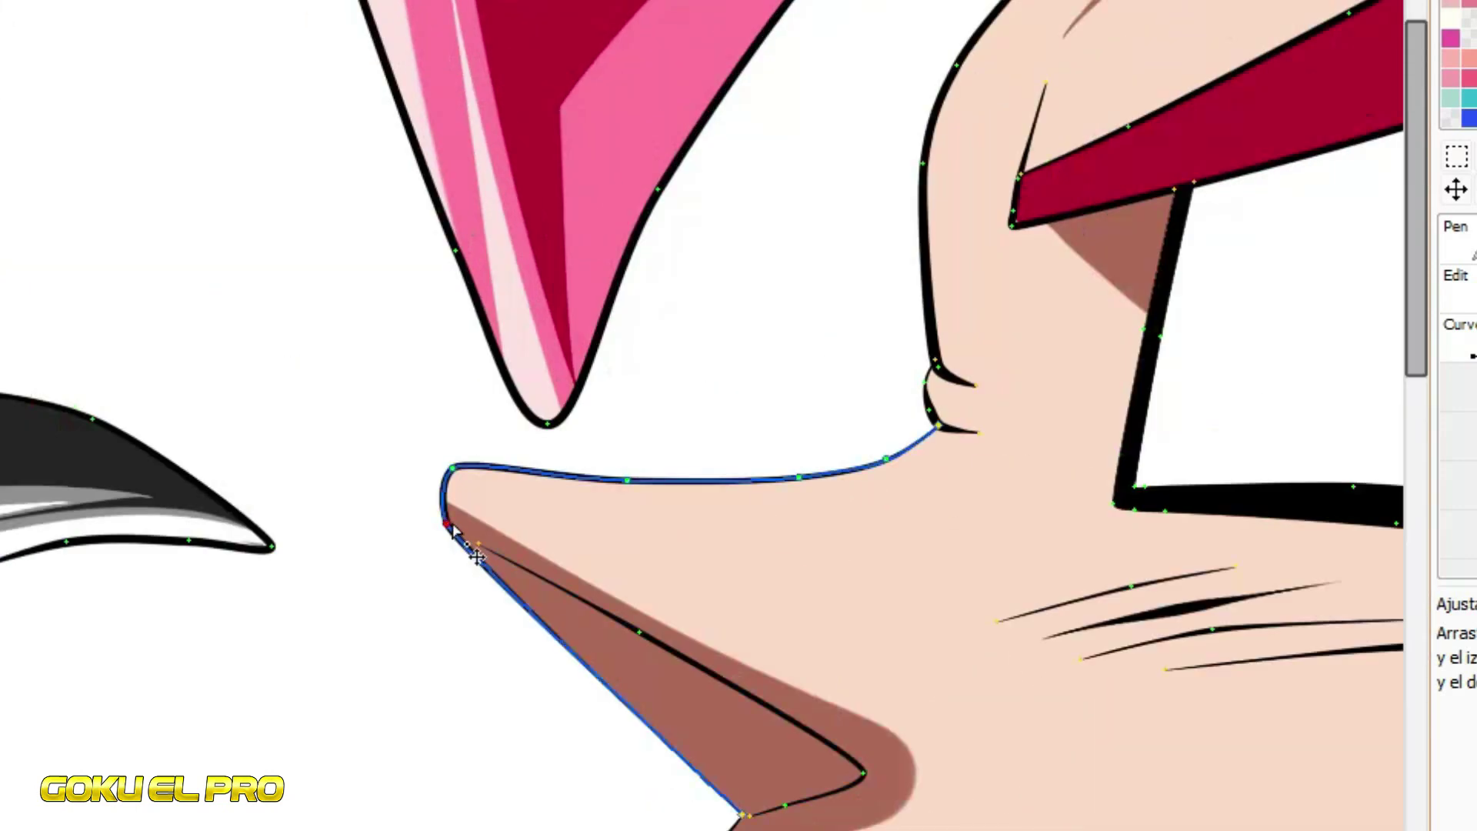
scroll(755, 805, up, 3)
drag(783, 795, 1020, 818)
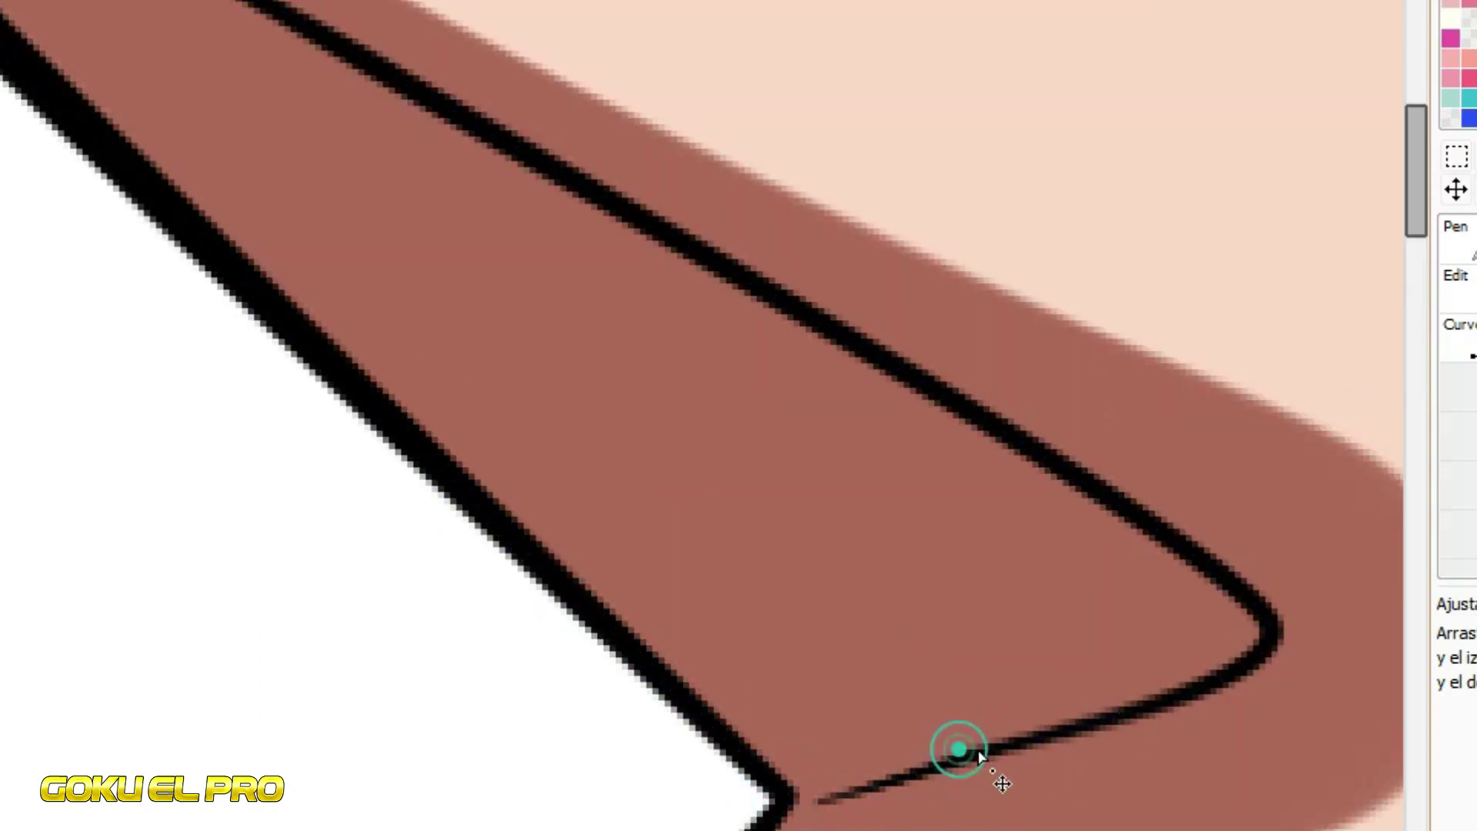
drag(1158, 527, 1339, 693)
Thicken the outline of the brow bridge and the eyebrow's front end, adjusting the eyebrow's pressure point to about 070%/041%
scroll(392, 531, down, 3)
scroll(716, 170, up, 3)
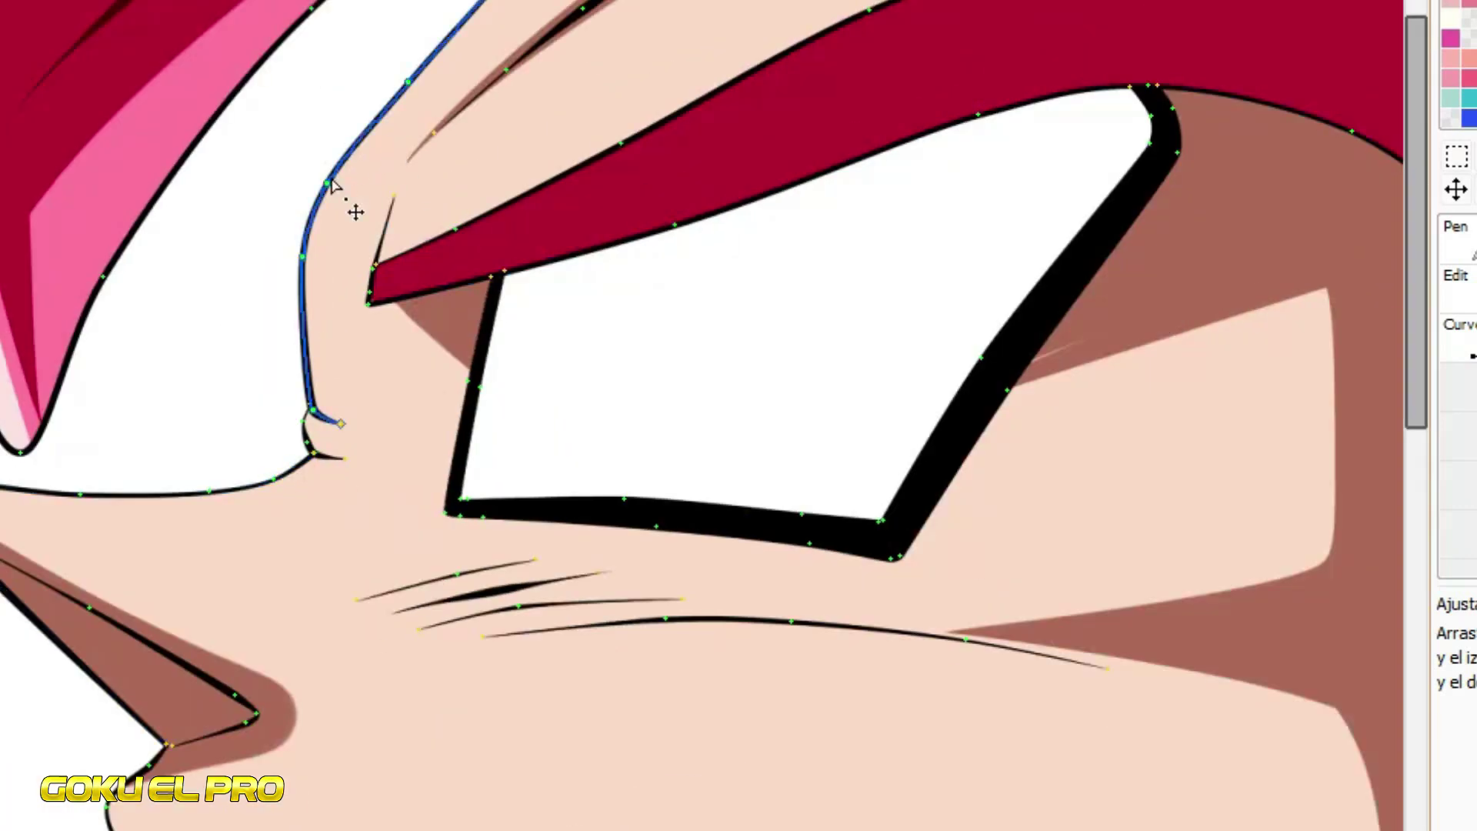
click(323, 177)
click(360, 285)
drag(369, 286, 439, 318)
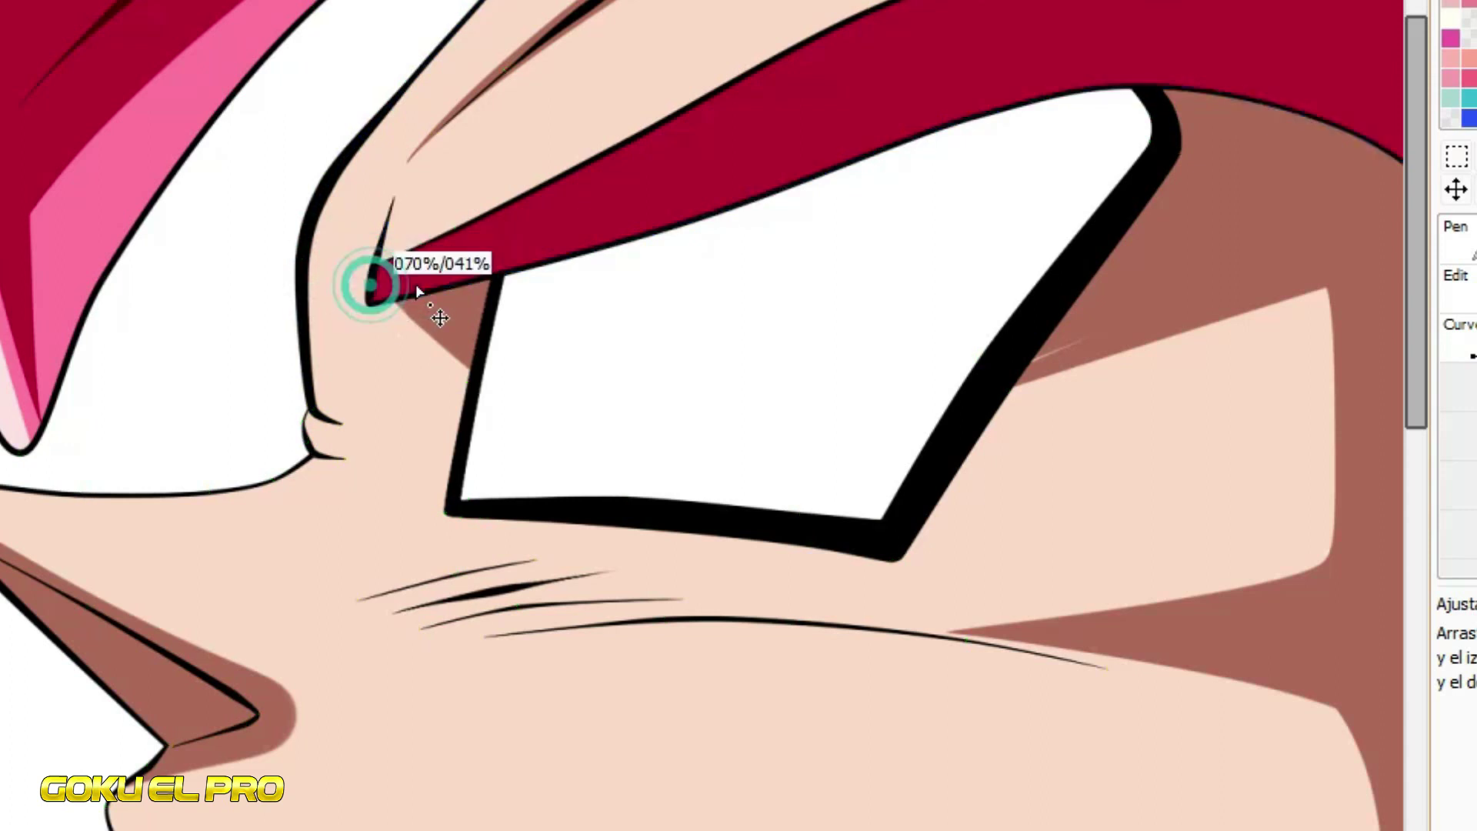
scroll(875, 72, down, 2)
scroll(854, 73, up, 2)
scroll(693, 23, down, 3)
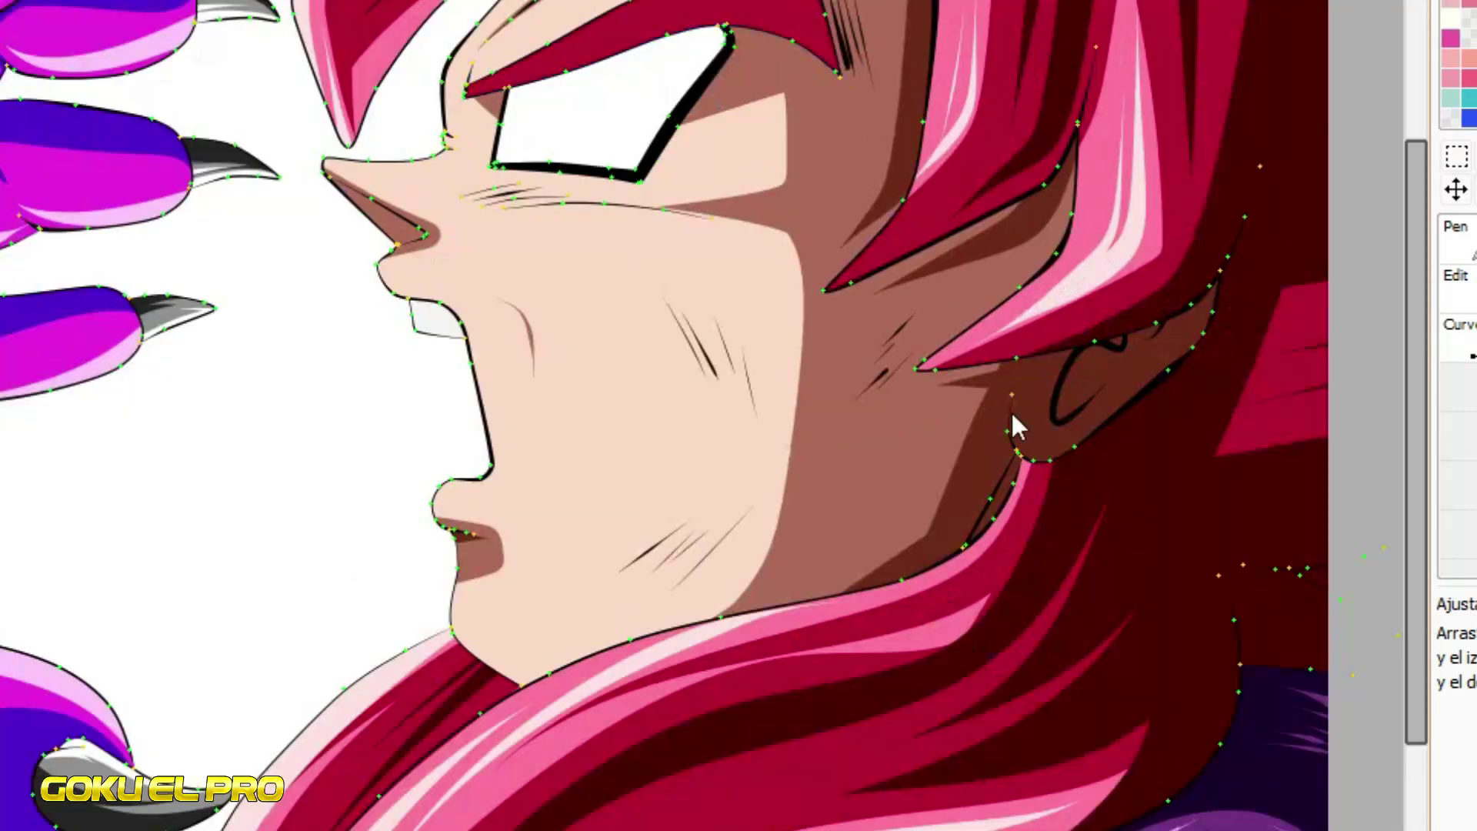
Select the white area inside the eye and fill it with very light grey
key(w)
scroll(639, 64, up, 3)
click(504, 108)
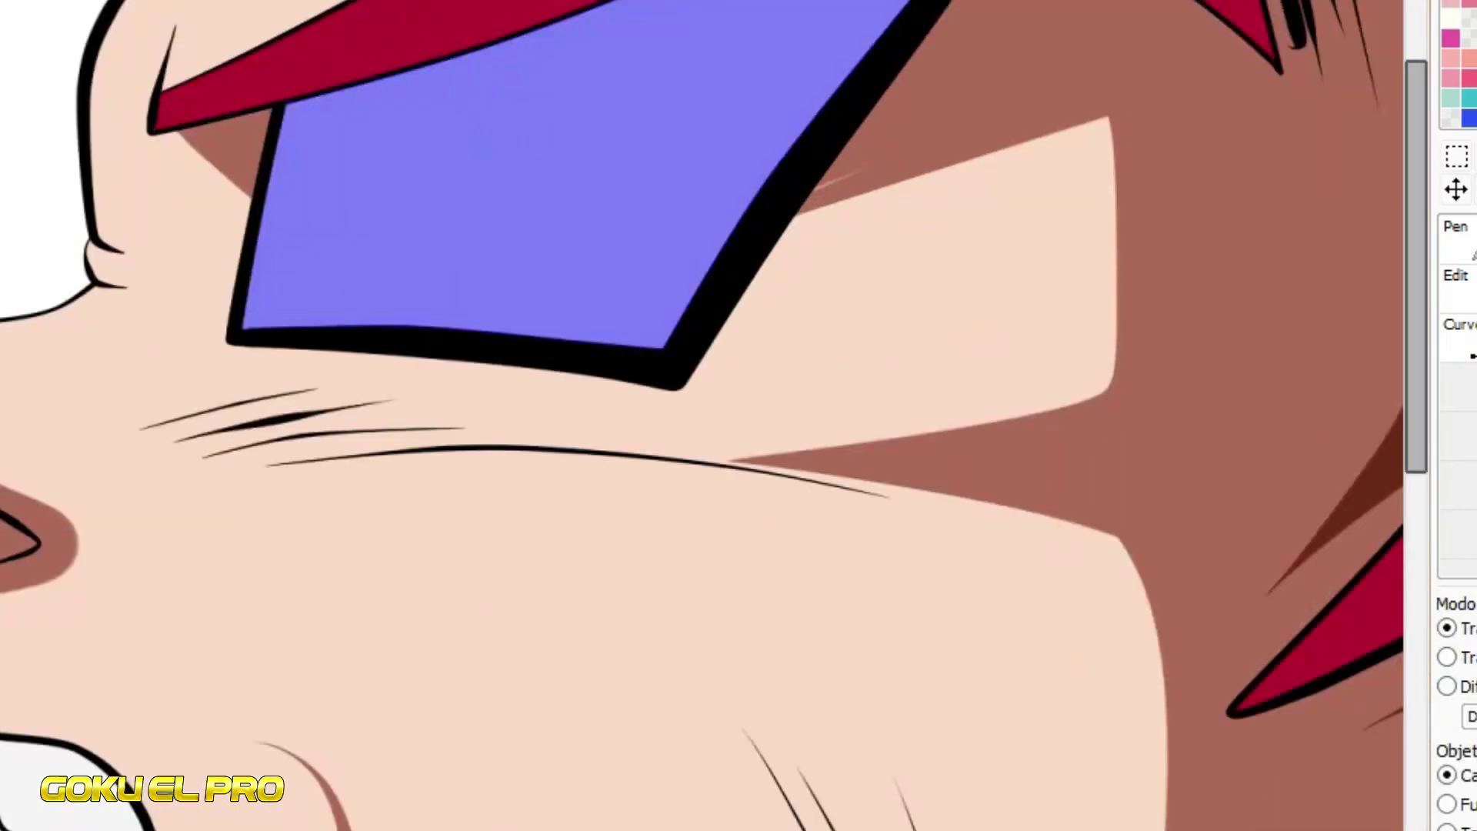
click(1466, 338)
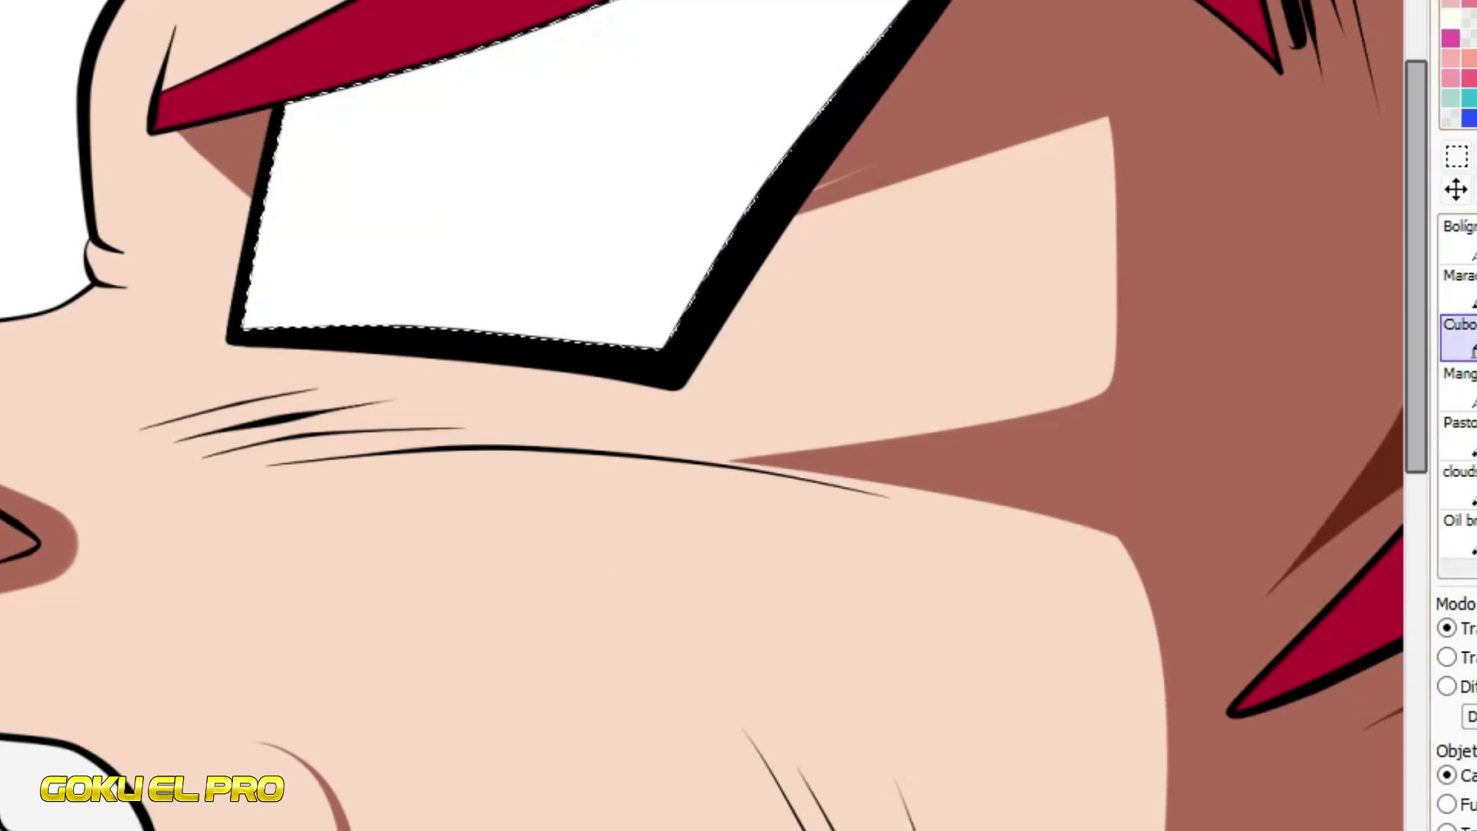
click(677, 129)
Paint a green oval iris at the front of the eye with a dark pupil and light grey cutouts, and clear the selection
click(1460, 231)
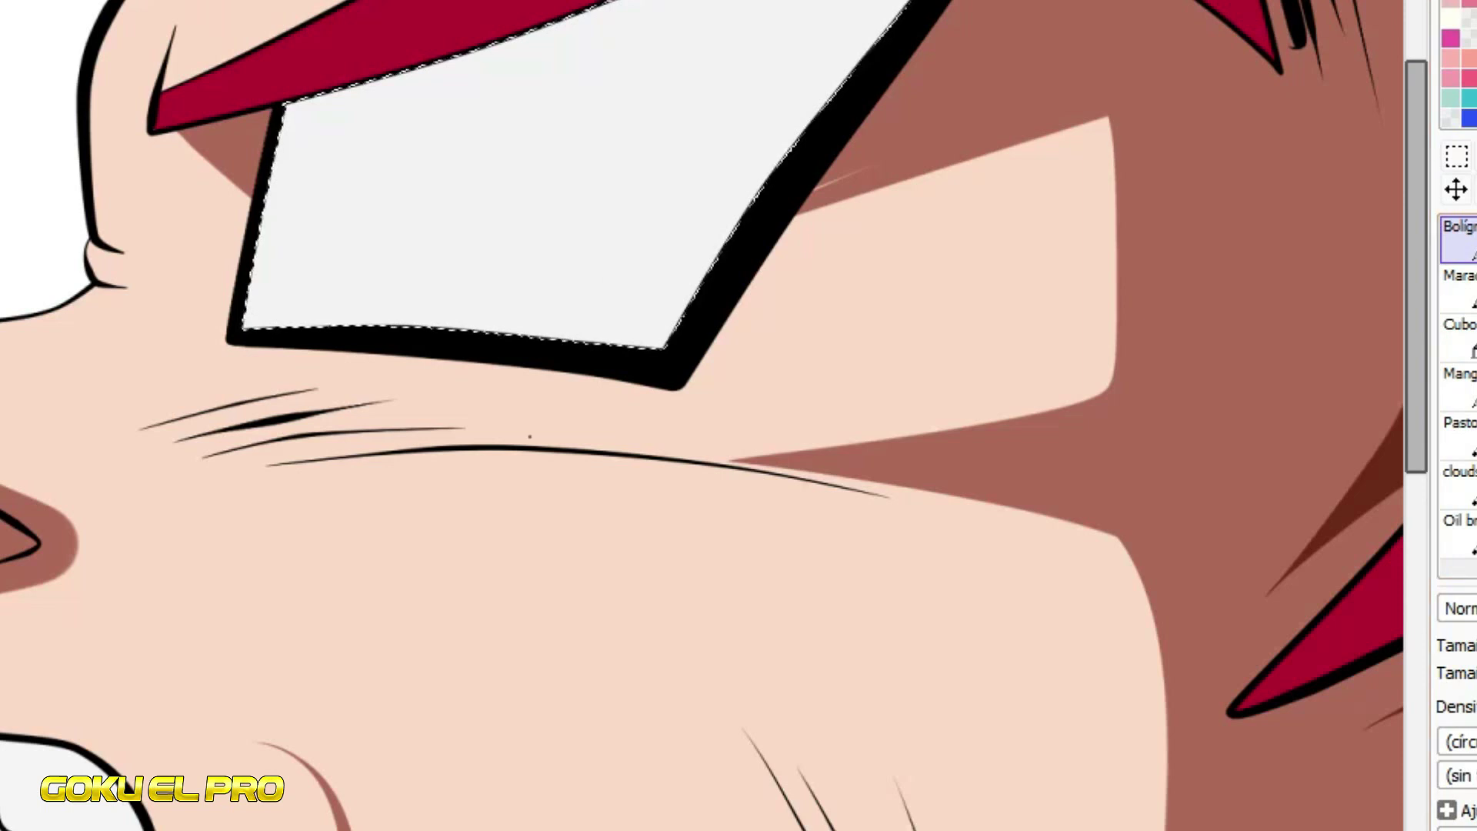
mouse_move(308, 131)
mouse_down()
mouse_move(315, 115)
mouse_move(290, 212)
mouse_move(316, 195)
mouse_up()
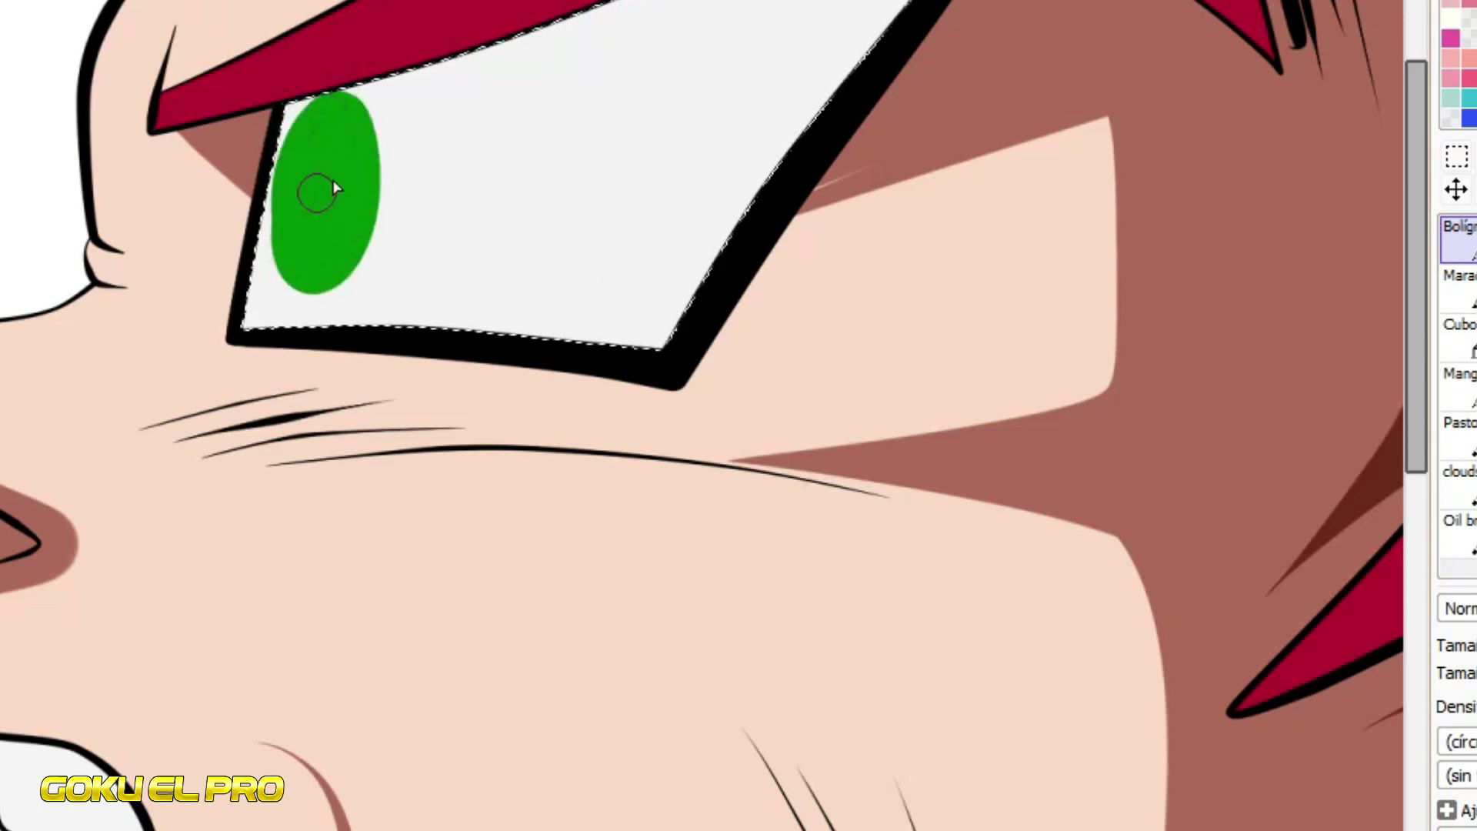
drag(323, 118, 307, 270)
right_click(499, 186)
drag(367, 166, 376, 151)
click(273, 239)
scroll(534, 42, down, 3)
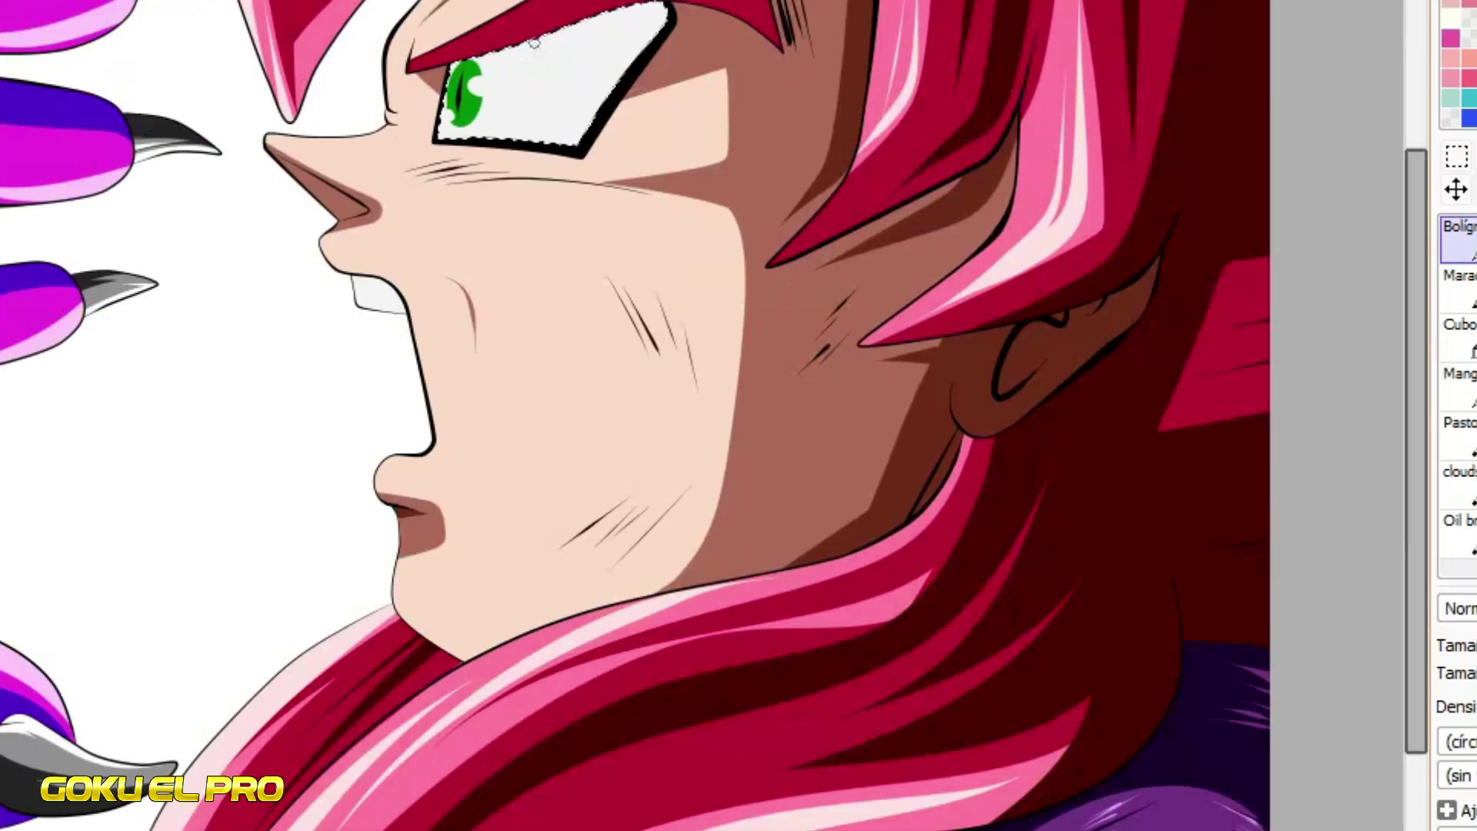
scroll(714, 275, down, 2)
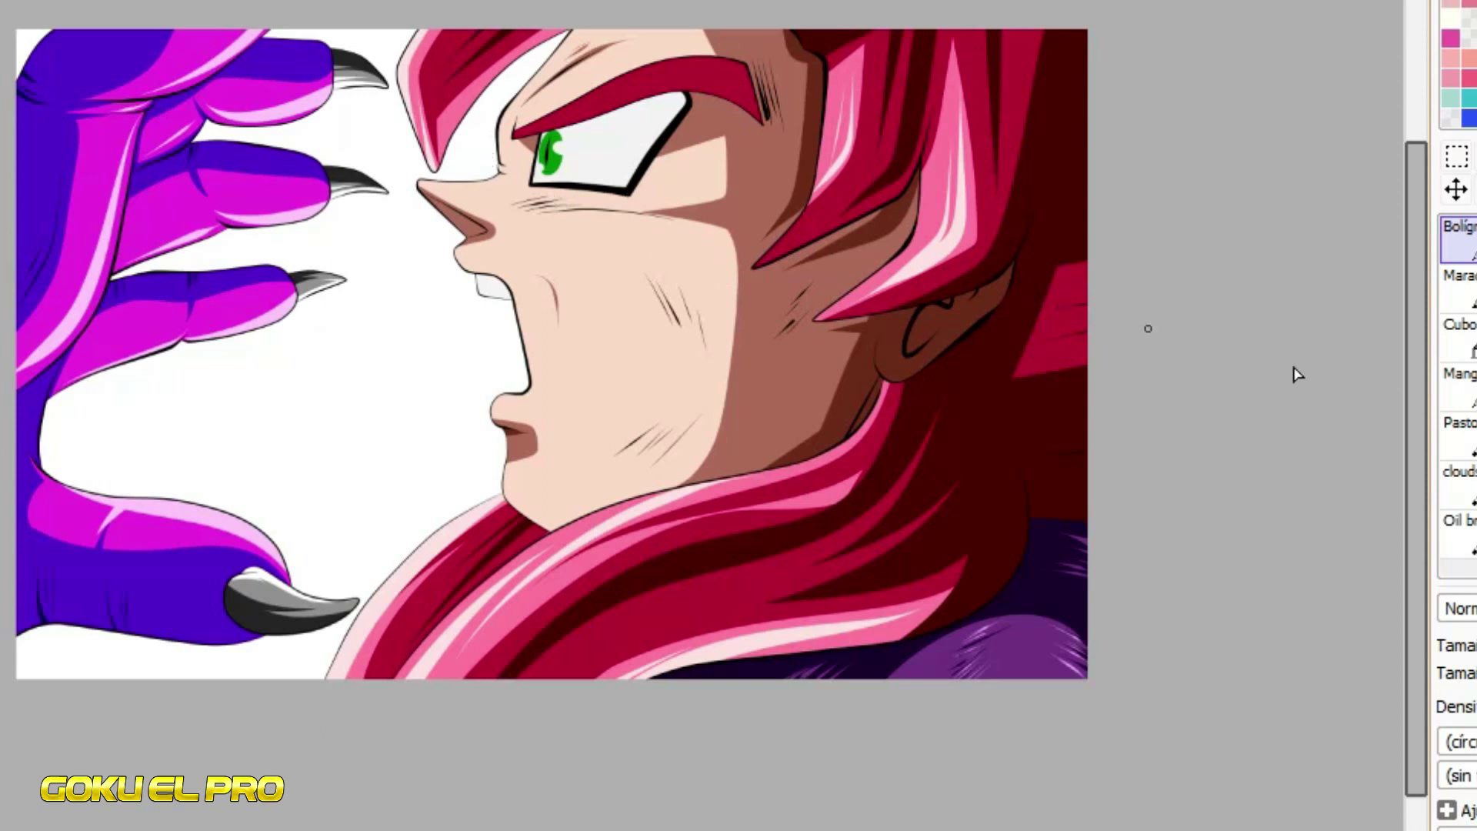